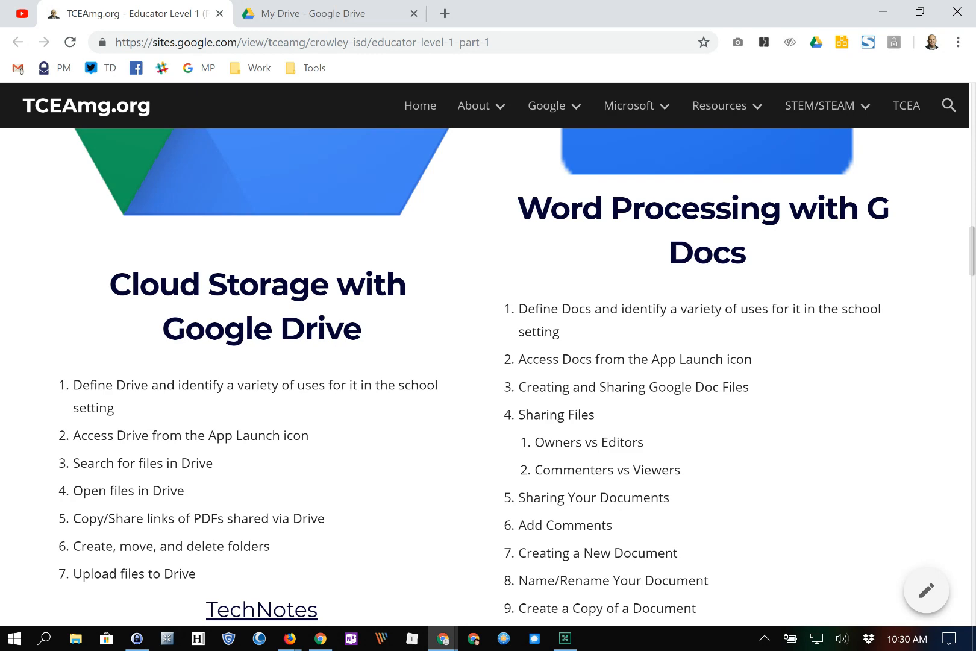
# - Scroll the current page, then go to the My Drive tab
pyautogui.scroll(-4, 488, 374)
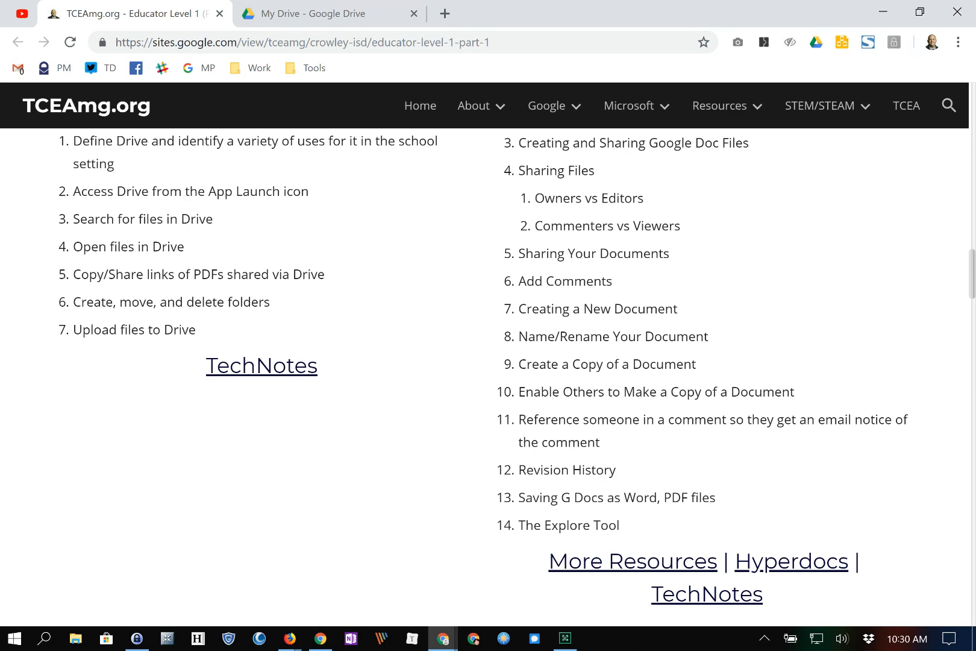
pyautogui.scroll(4, 488, 374)
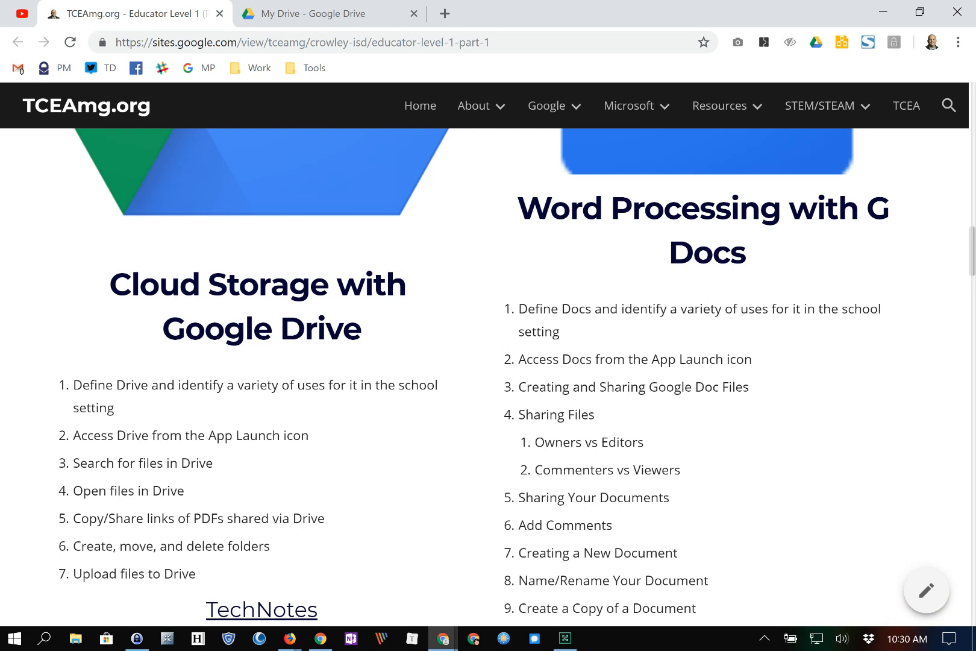
pyautogui.scroll(-1, 488, 373)
pyautogui.scroll(1, 488, 373)
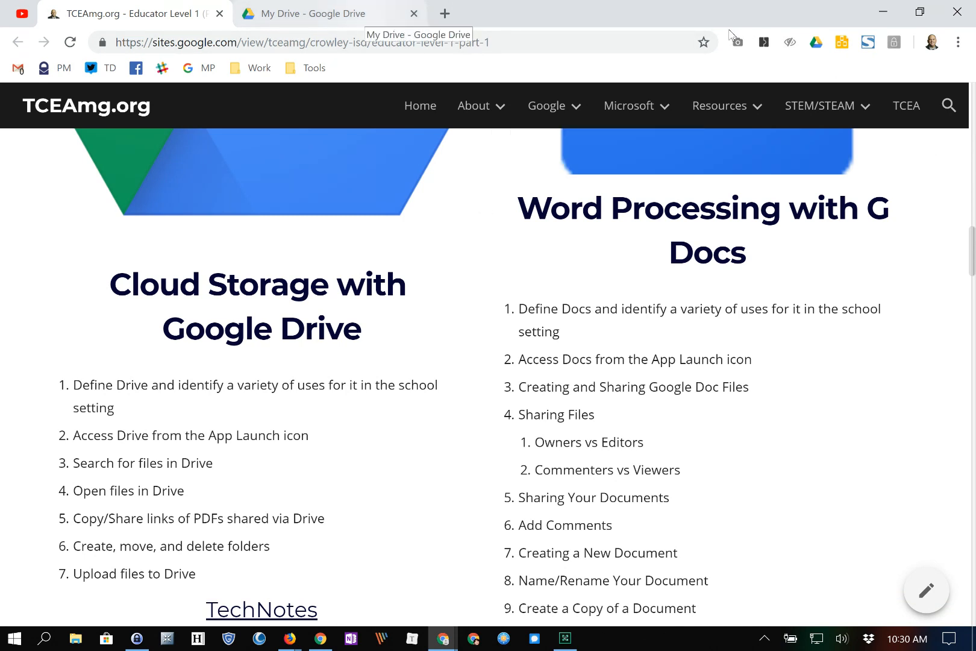
pyautogui.click(362, 15)
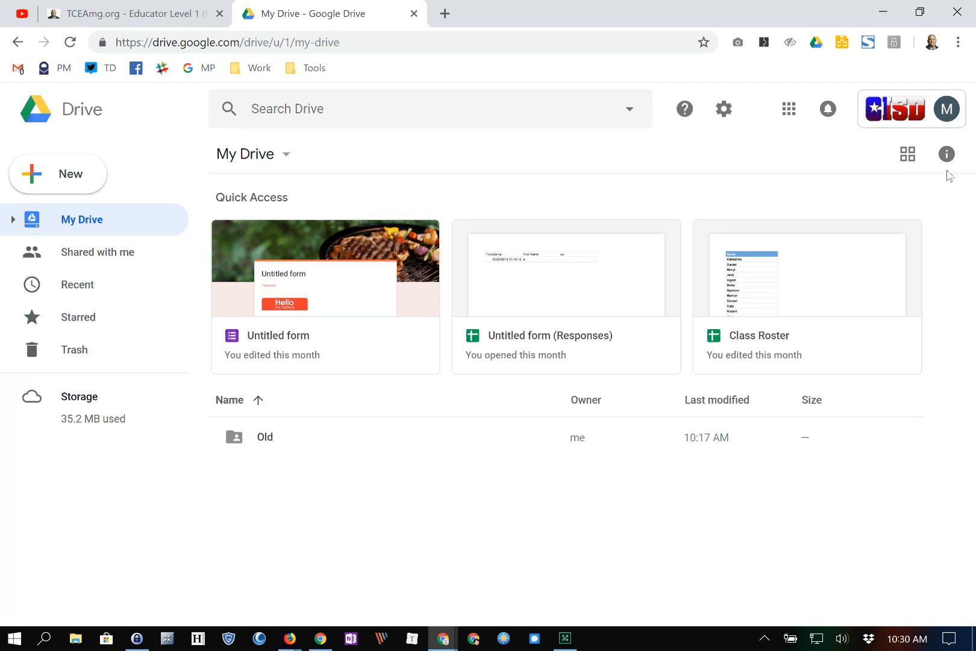
# - Load docs.google.com in a new tab, then return to the My Drive tab
pyautogui.click(445, 13)
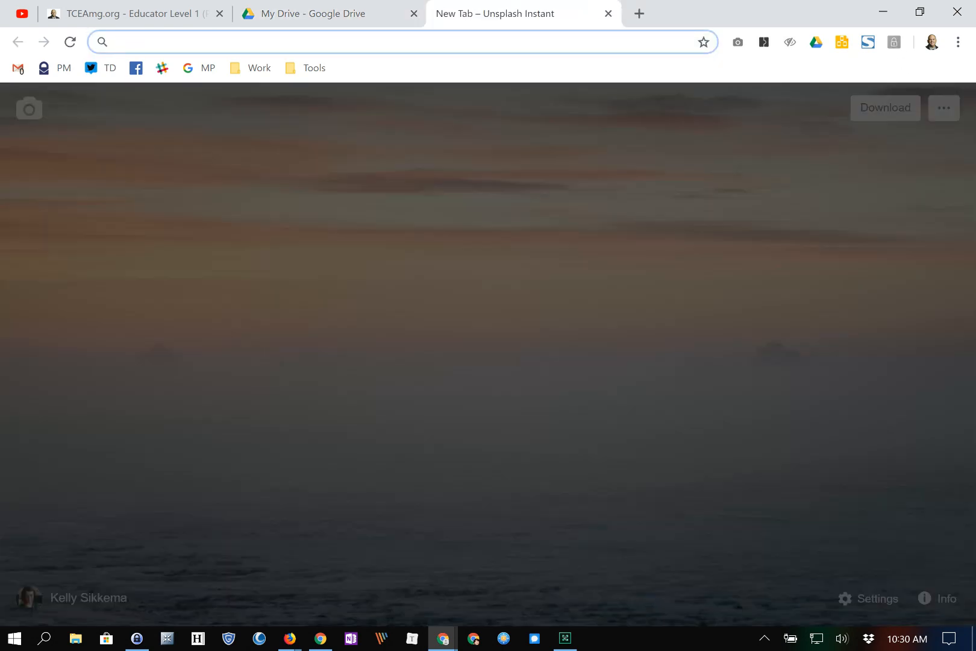
pyautogui.write('docs.')
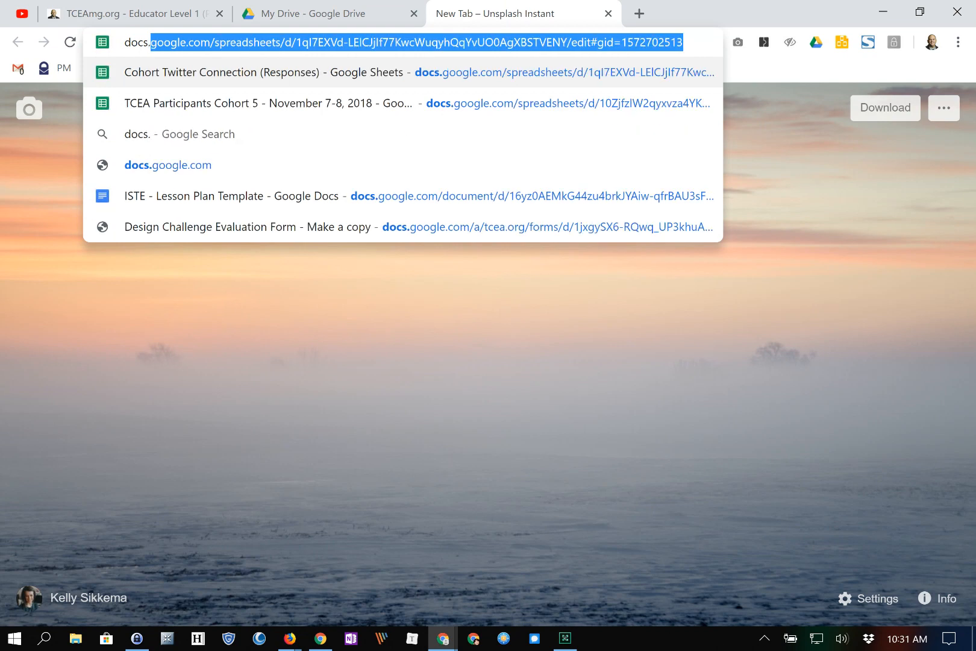
pyautogui.write('google.com')
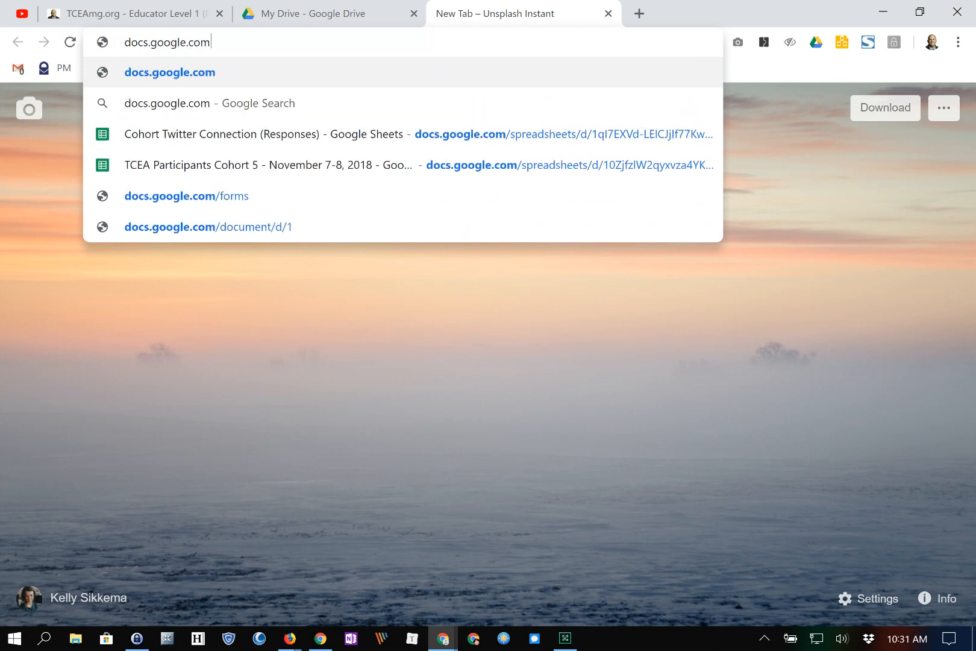
pyautogui.press('Return')
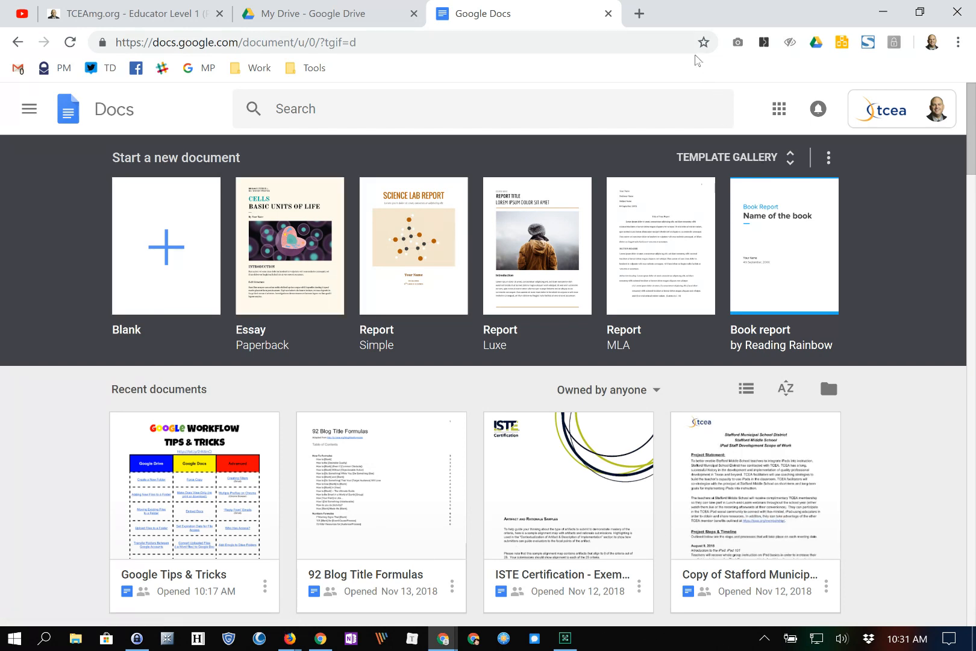
pyautogui.hotkey('ctrl', 'shift', 'Tab')
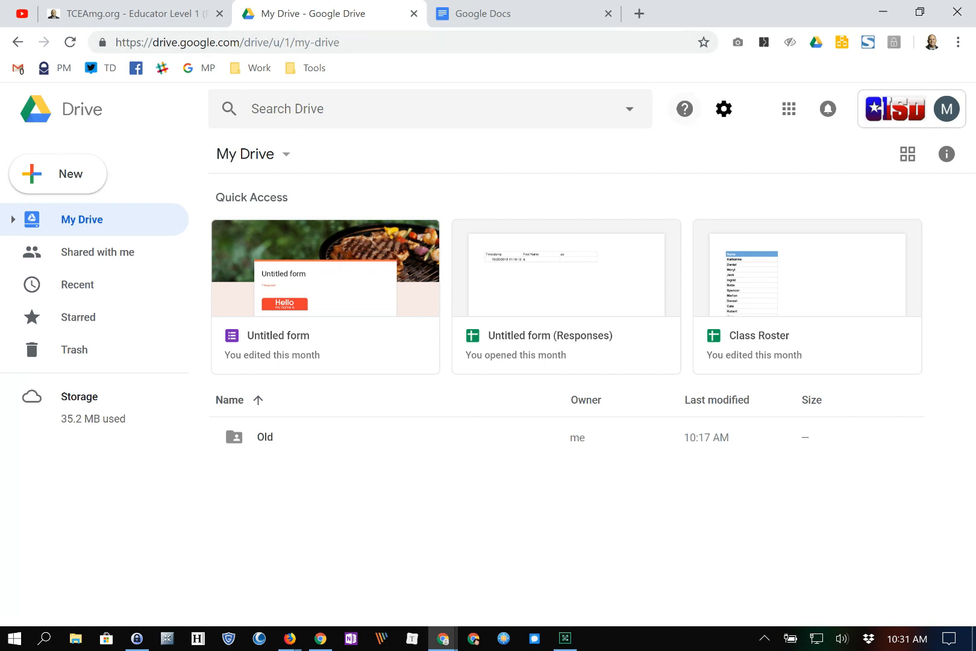
# - Launch Google Docs from the apps launcher and browse the General templates in the Template Gallery
pyautogui.click(789, 109)
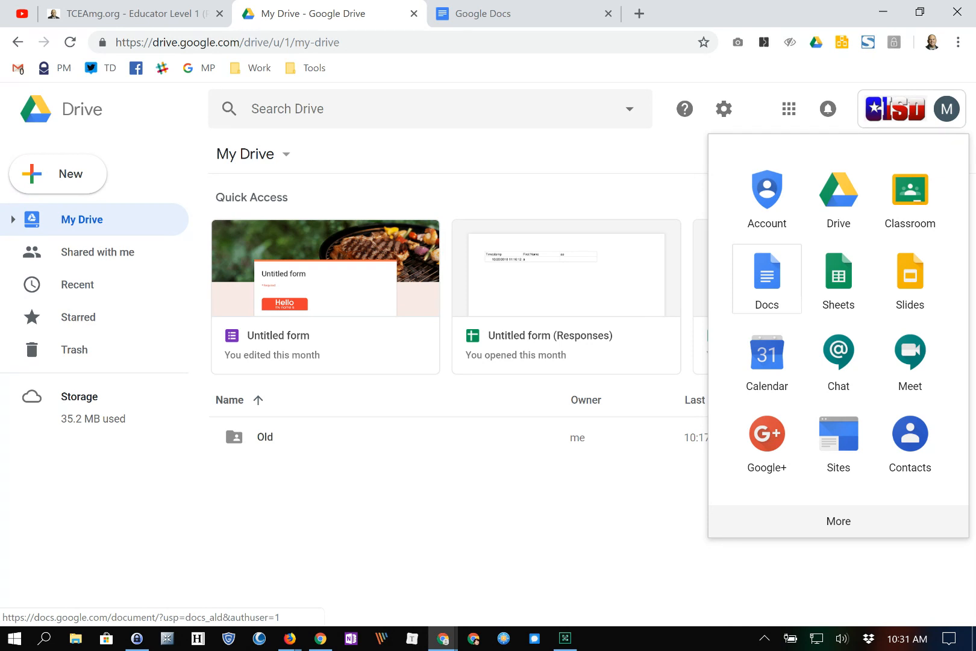
pyautogui.click(767, 278)
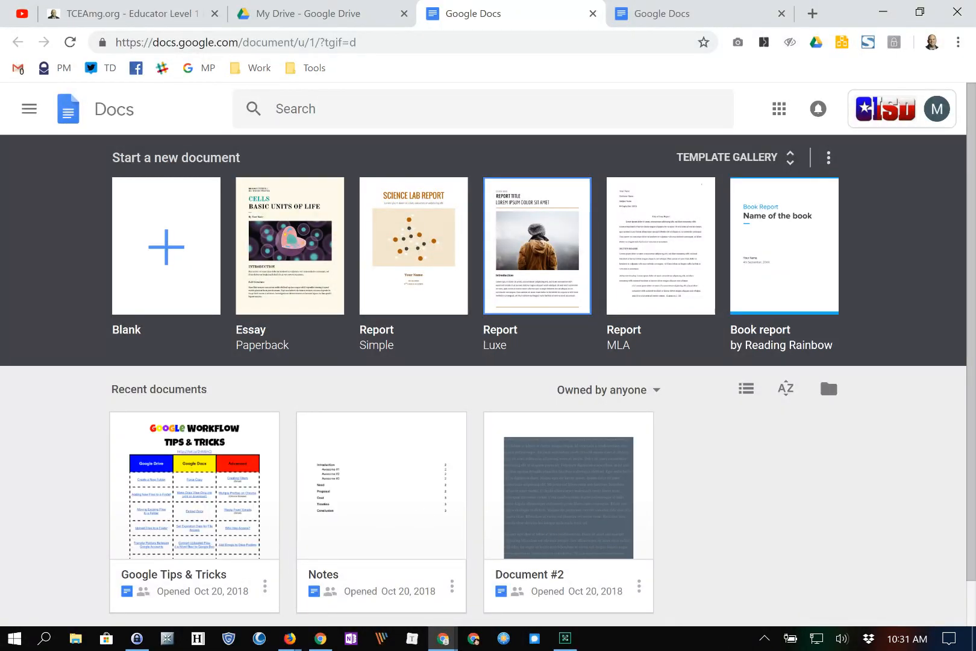
pyautogui.click(728, 158)
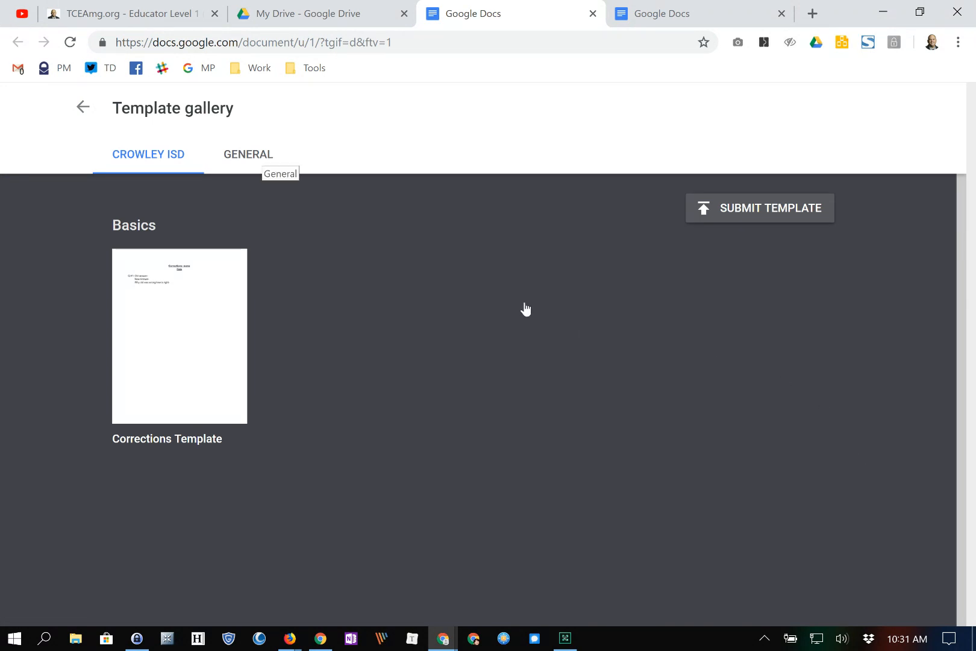
pyautogui.click(263, 154)
pyautogui.scroll(-7, 483, 264)
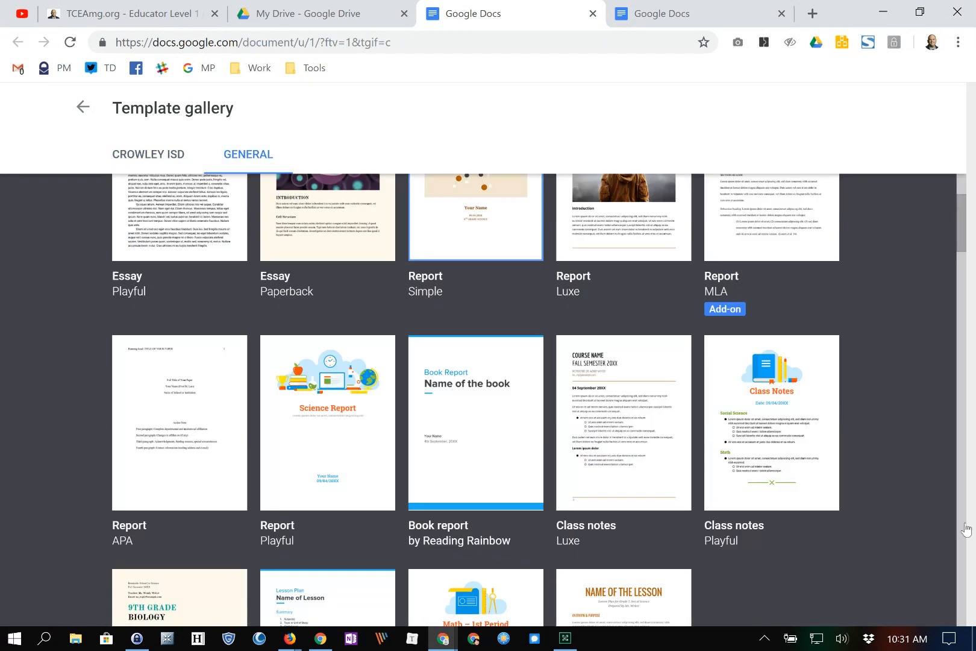
pyautogui.scroll(-3, 484, 265)
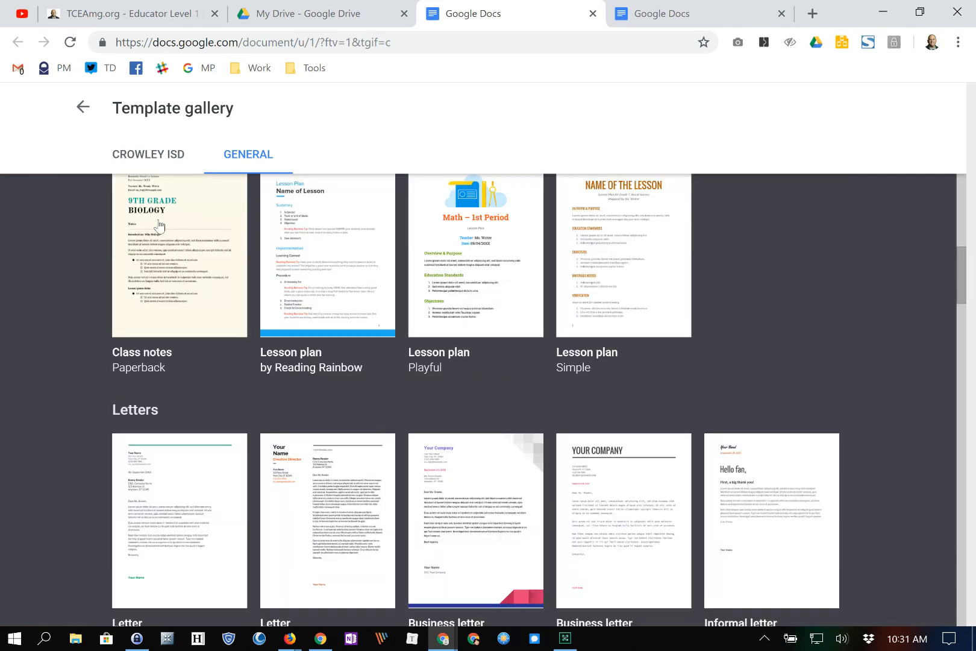
# - Go back to the Docs home page, then close both Google Docs tabs
pyautogui.click(82, 109)
pyautogui.scroll(-1, 455, 286)
pyautogui.scroll(1, 456, 287)
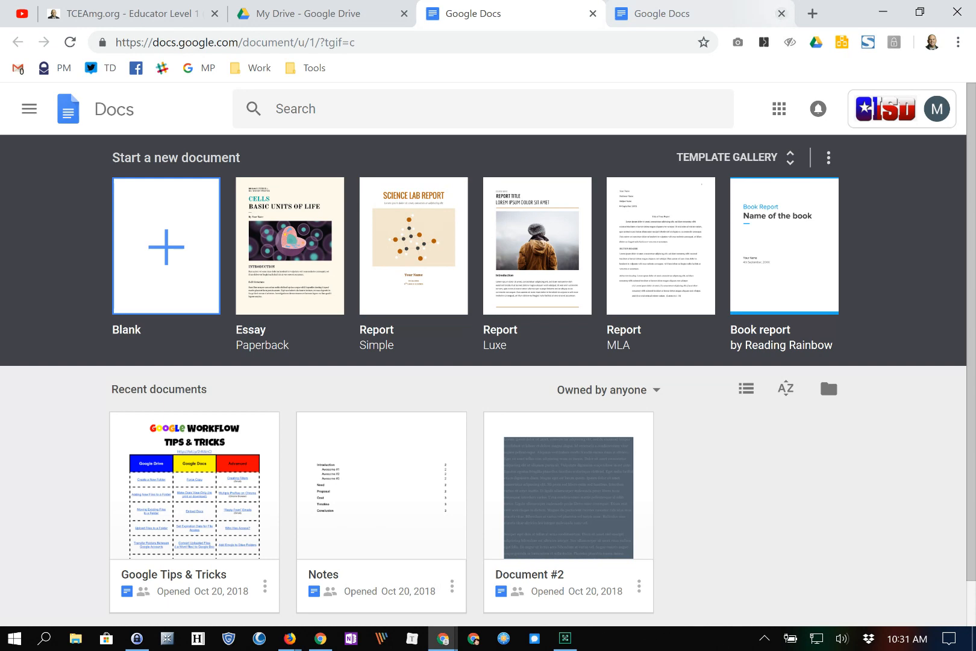
pyautogui.click(782, 14)
pyautogui.click(593, 13)
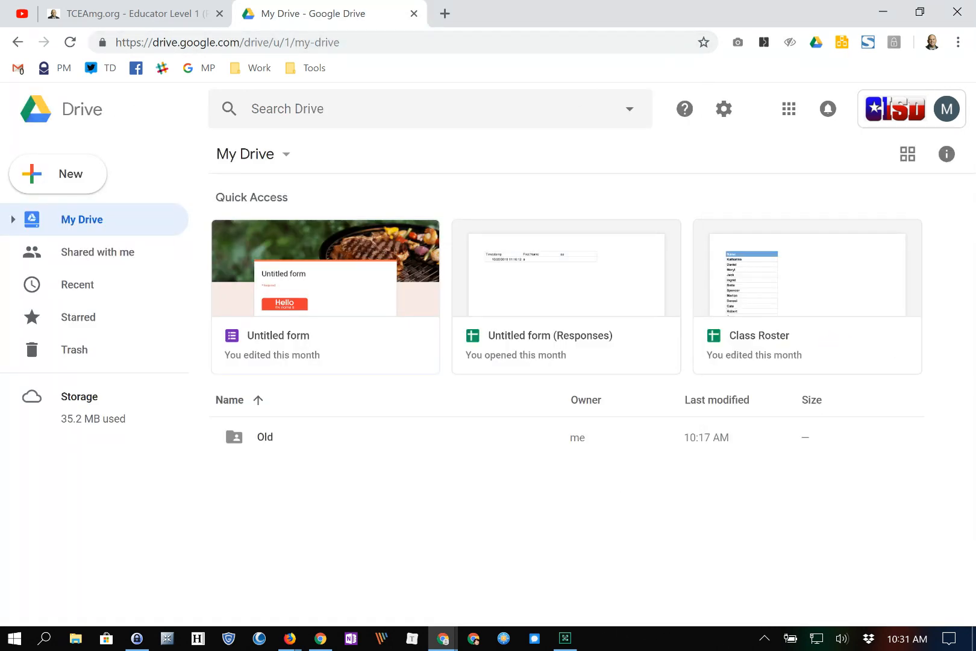
# - Create a new folder named Memos in My Drive
pyautogui.click(45, 176)
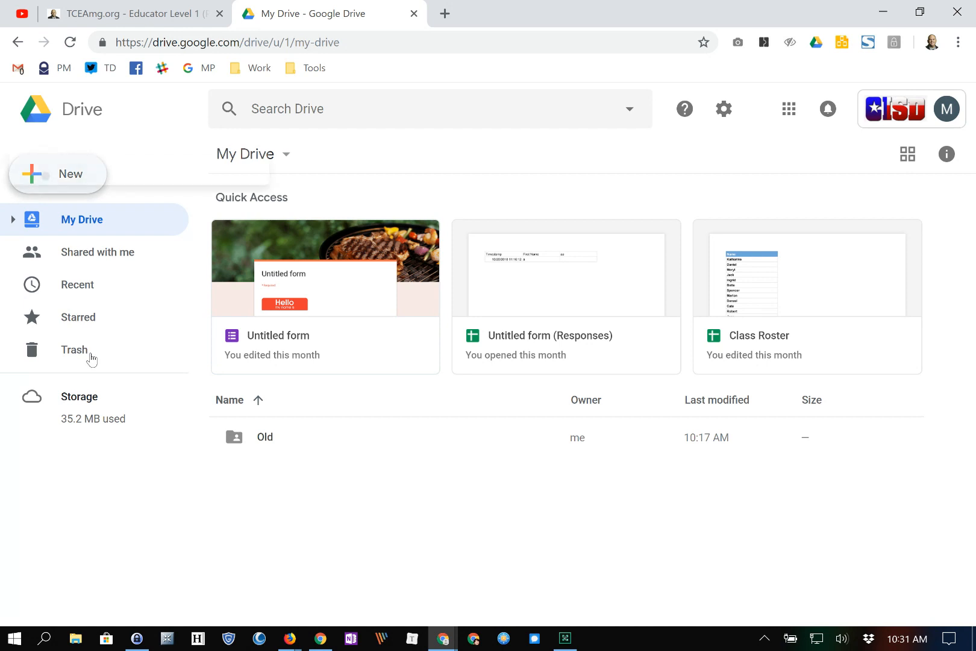
pyautogui.click(163, 178)
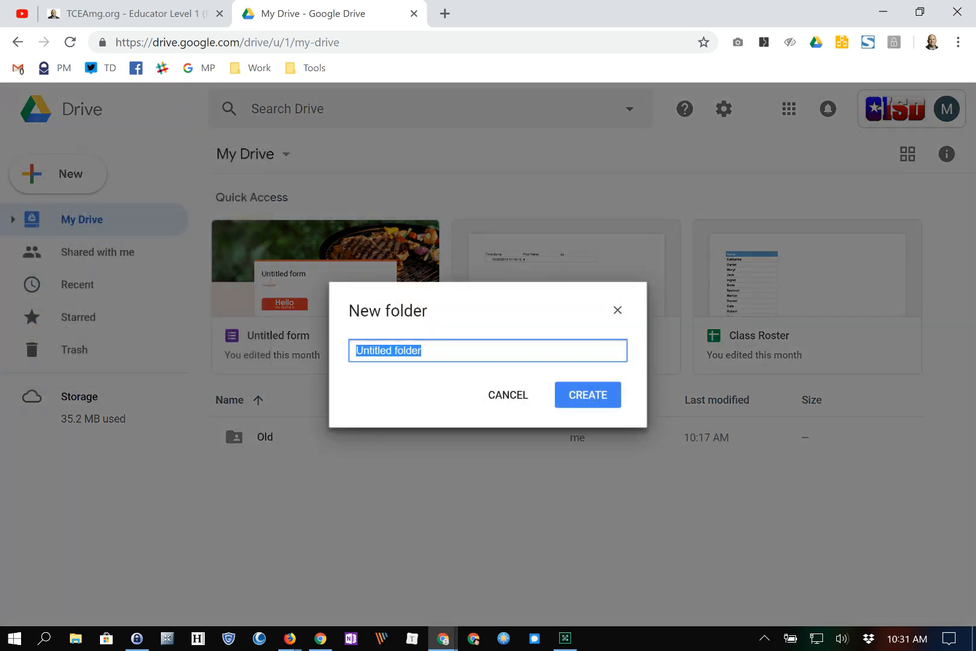
pyautogui.write('Monica')
pyautogui.press('Return')
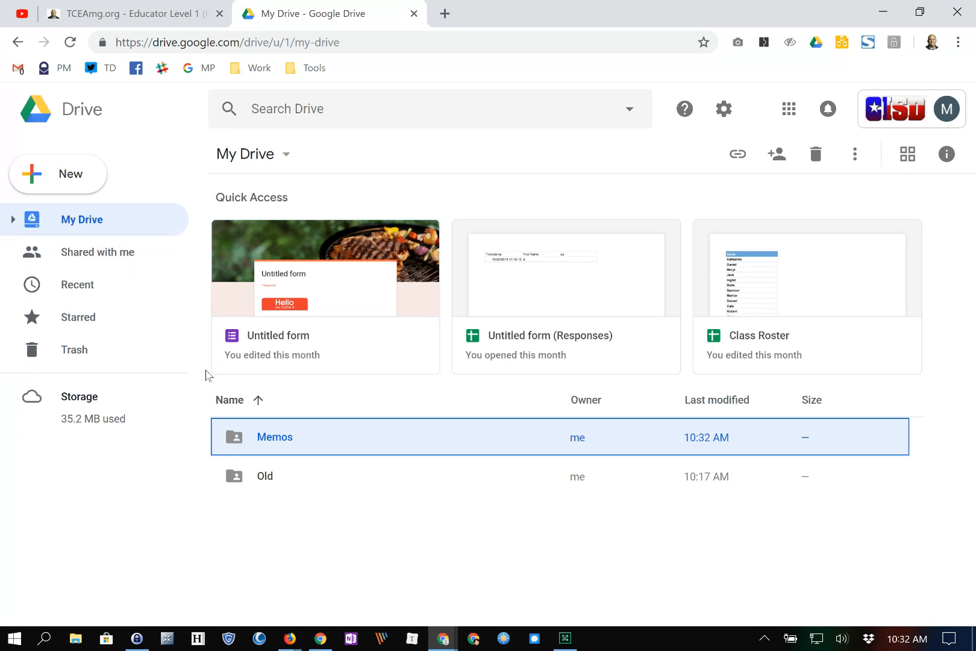
# - Create a second new folder named Lesson Plans
pyautogui.click(60, 174)
pyautogui.press('Return')
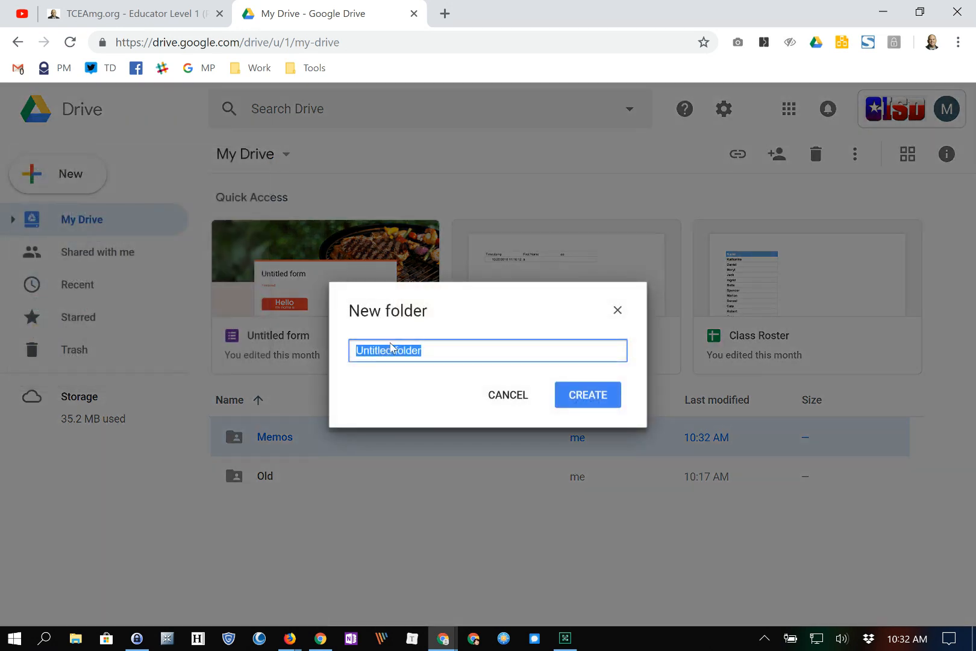
pyautogui.write('Lesson Plans')
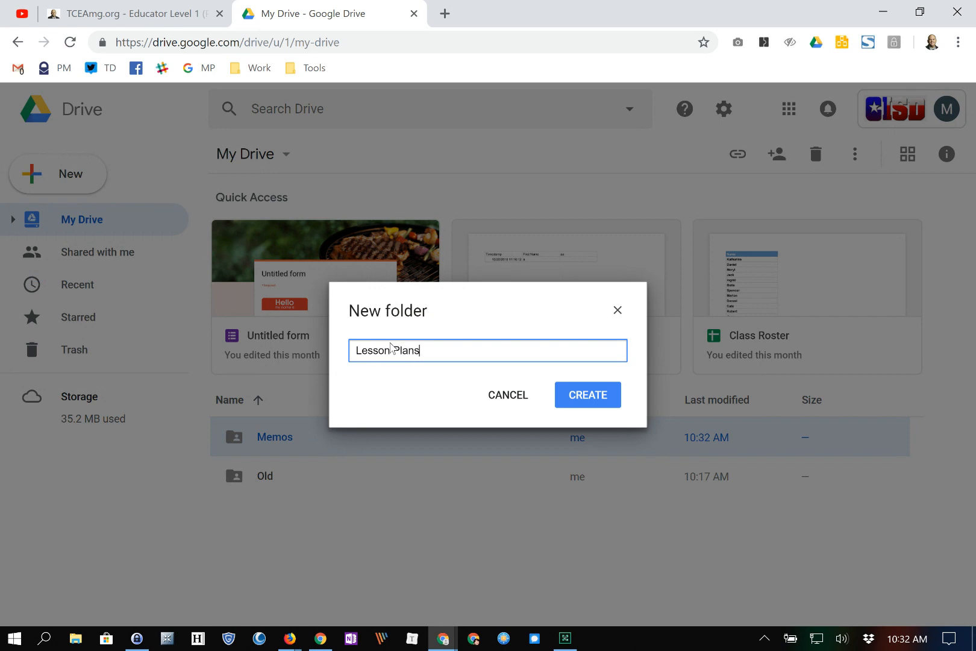
pyautogui.press('Return')
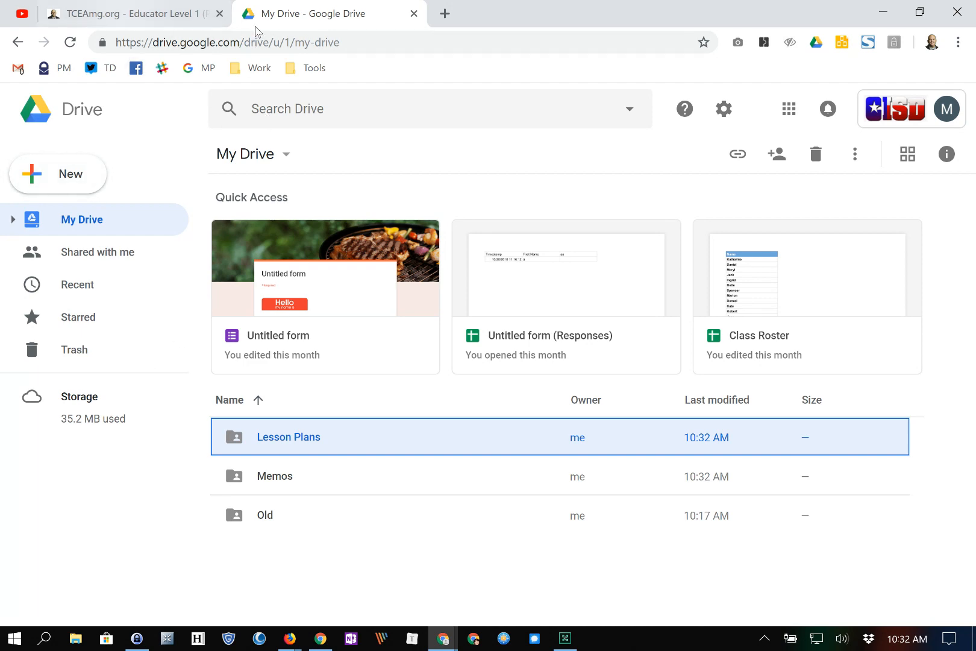
# - From the TCEAmg.org course page, open the Hyperdocs link in a new tab
pyautogui.click(148, 14)
pyautogui.scroll(-1, 259, 338)
pyautogui.scroll(-4, 783, 479)
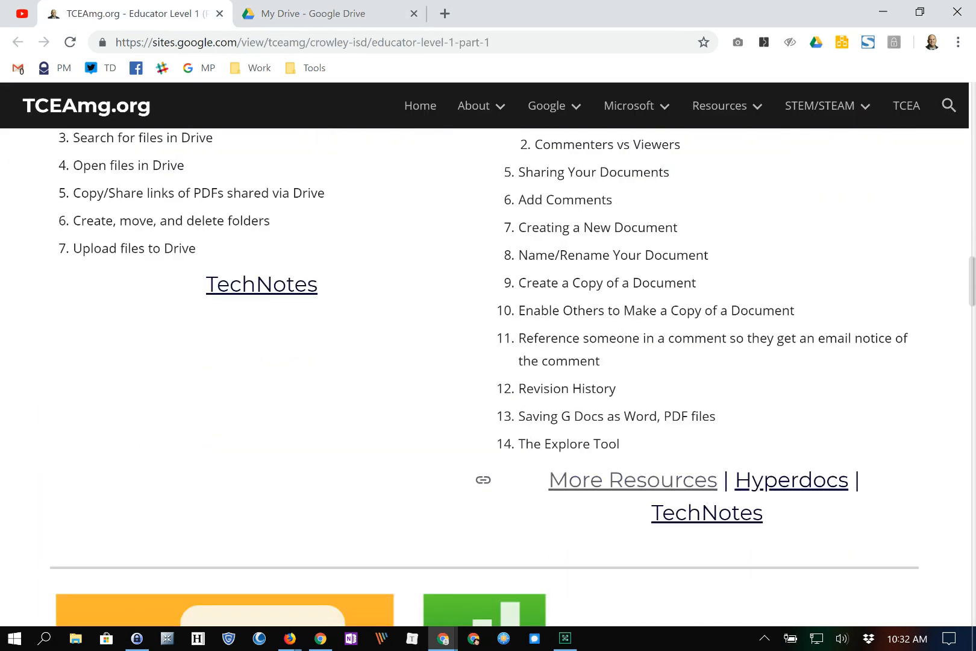
pyautogui.rightClick(736, 479)
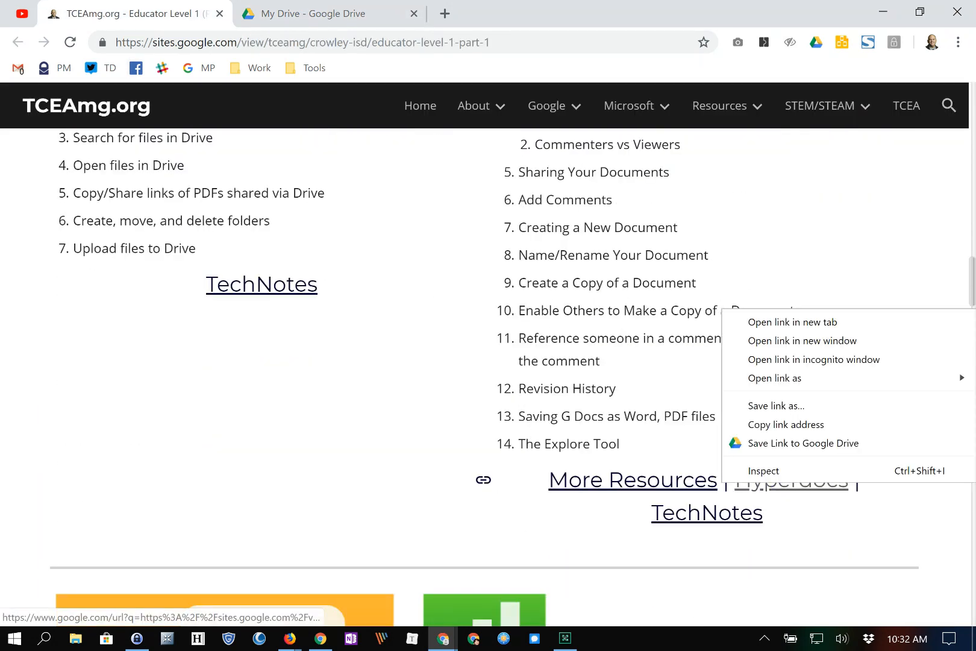
pyautogui.click(777, 320)
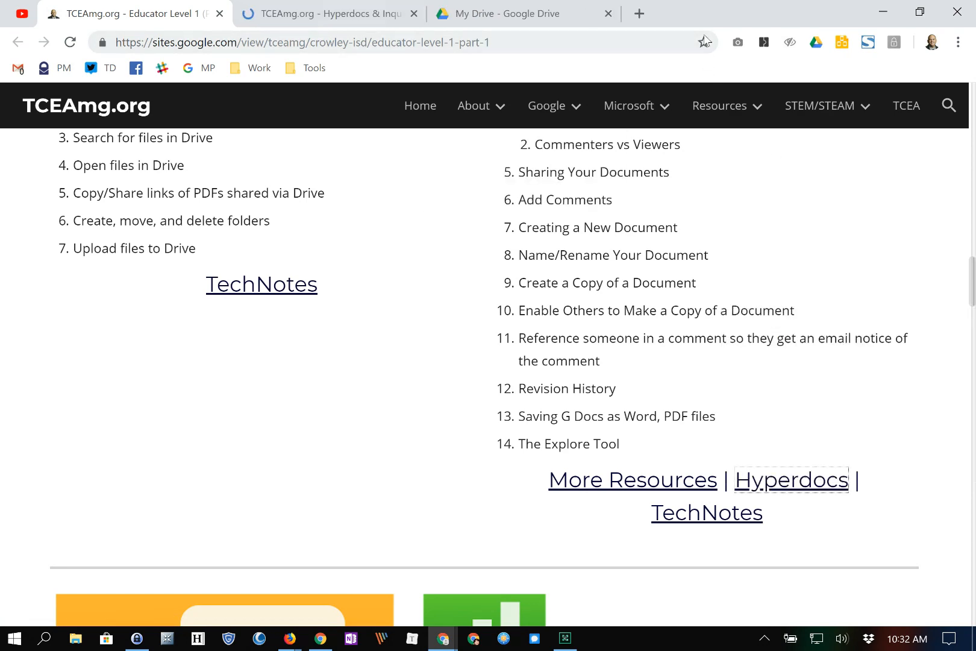
# - Switch to the HyperDocs and Inquiry-Based Learning page and scroll down to HyperDocs to Explore
pyautogui.hotkey('ctrl', 'Tab')
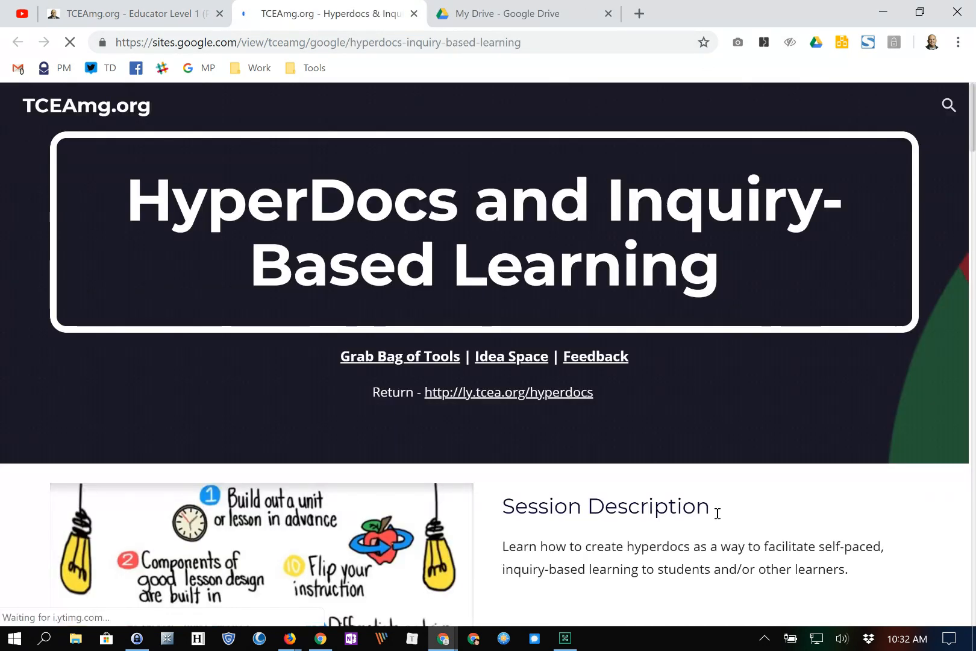
pyautogui.scroll(-5, 717, 521)
pyautogui.scroll(-9, 718, 520)
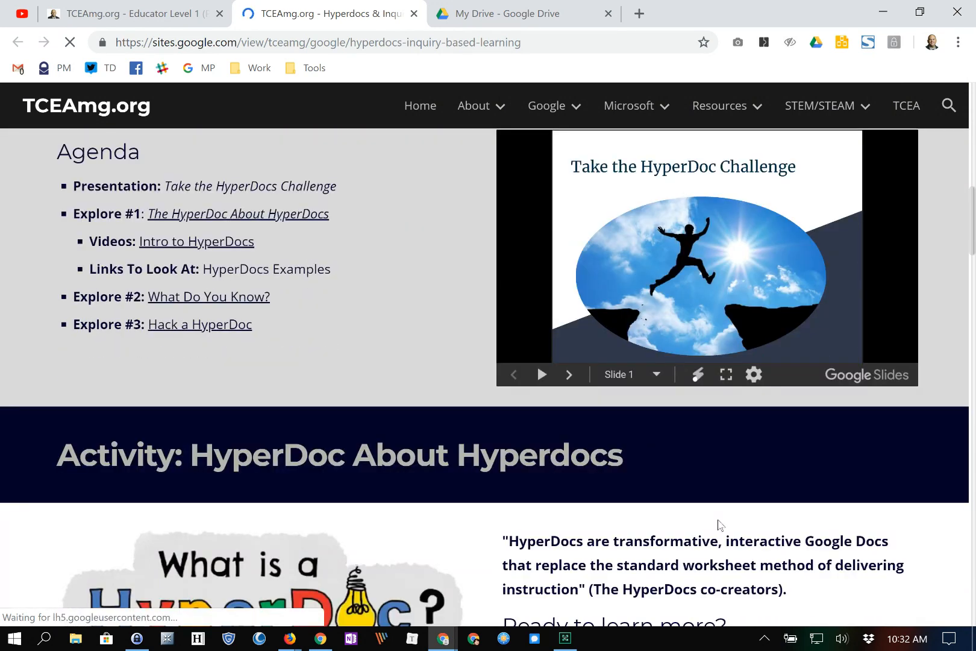
pyautogui.scroll(-4, 718, 523)
pyautogui.scroll(-15, 718, 525)
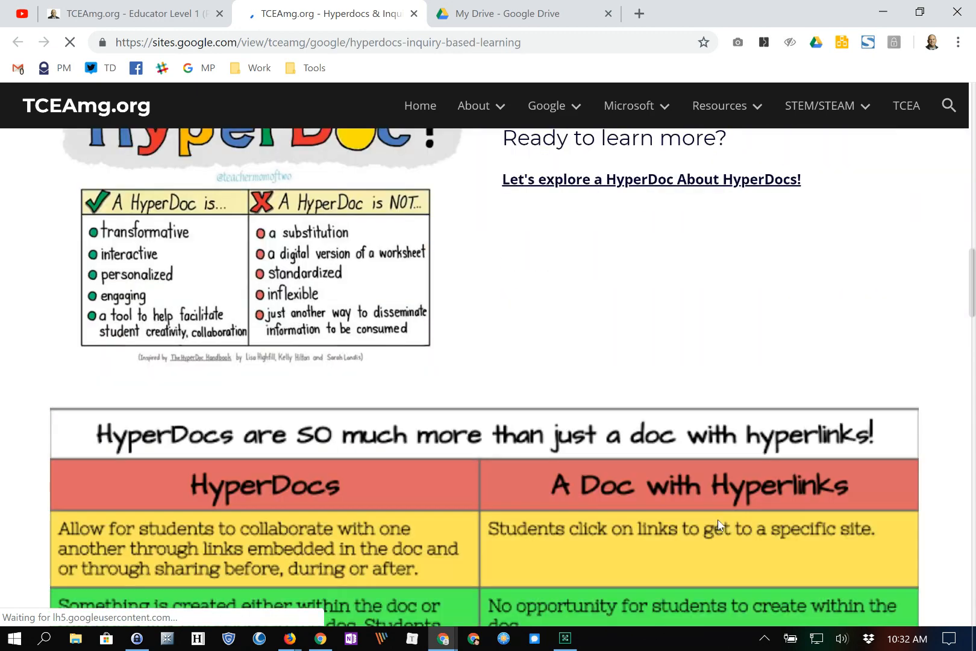
pyautogui.scroll(-3, 718, 524)
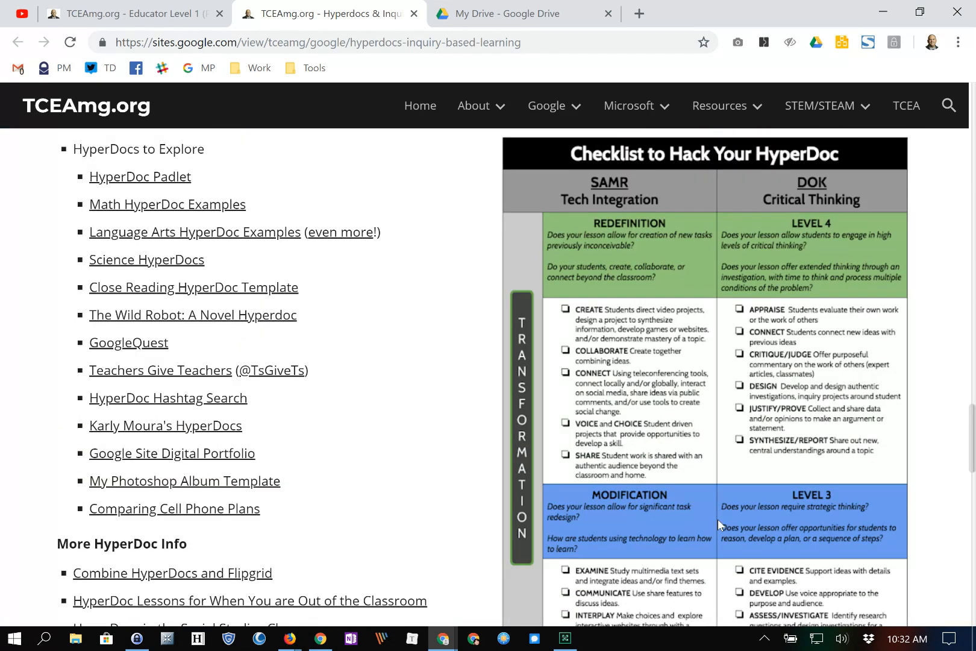
# - Open the Science HyperDocs Padlet, preview the Friction Hyperdoc's sections, and check its File menu for copying
pyautogui.click(346, 519)
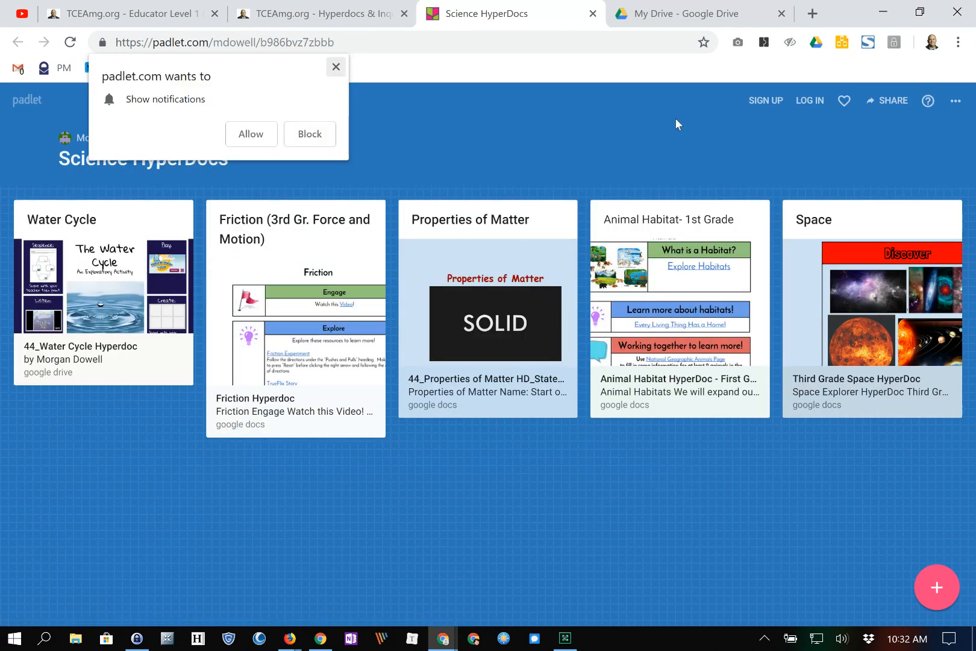
pyautogui.click(336, 66)
pyautogui.click(308, 337)
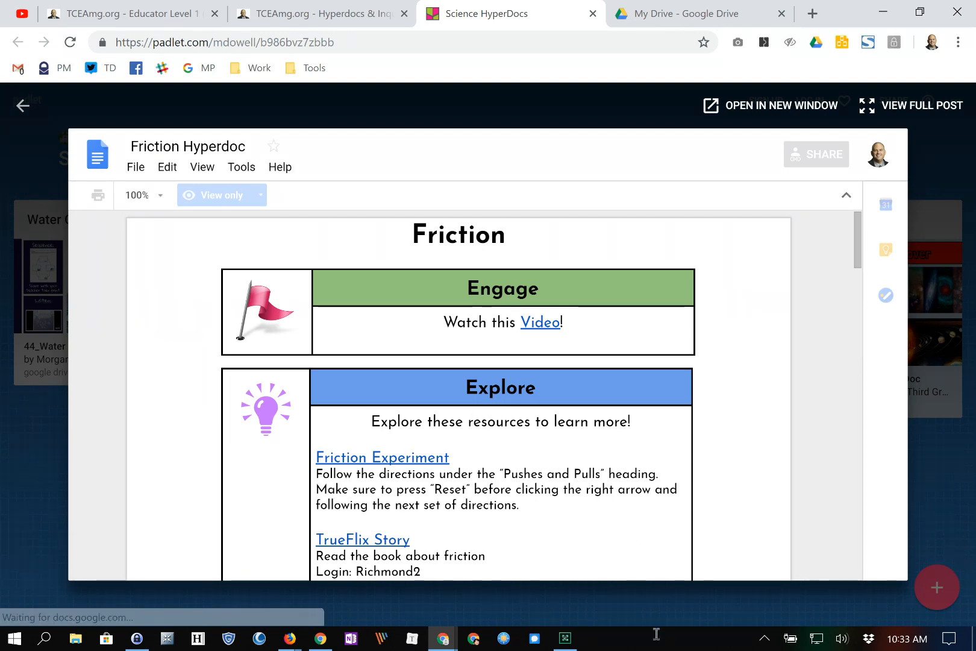
pyautogui.scroll(-3, 799, 544)
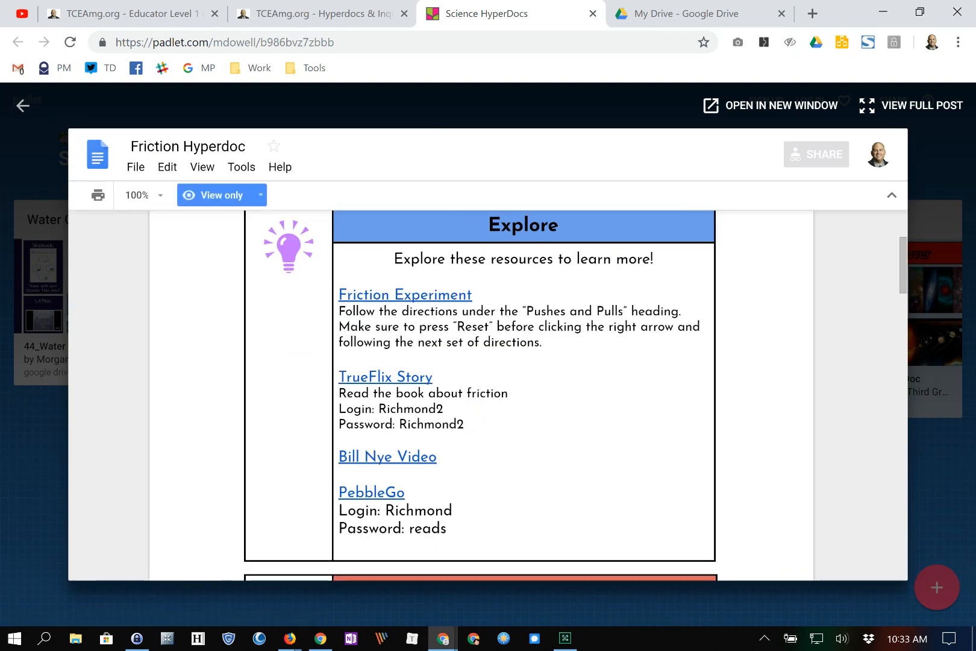
pyautogui.scroll(-6, 480, 395)
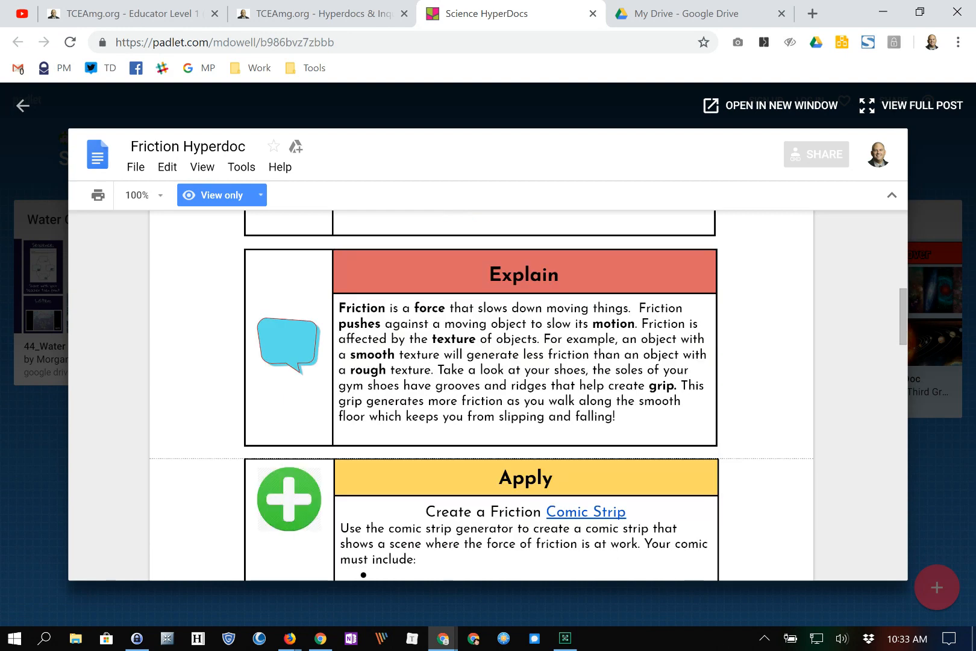
pyautogui.click(136, 167)
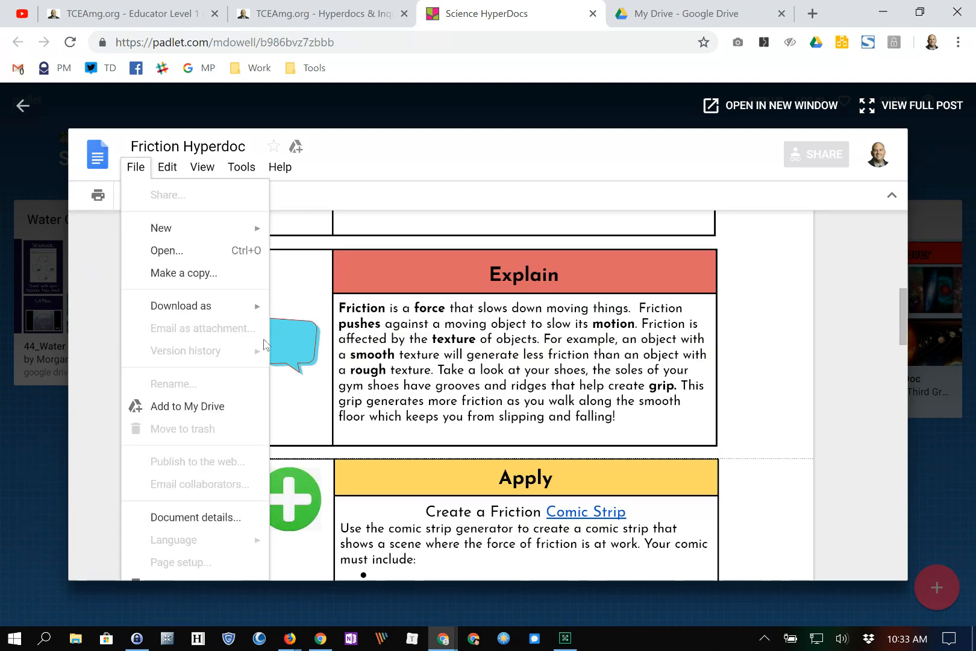
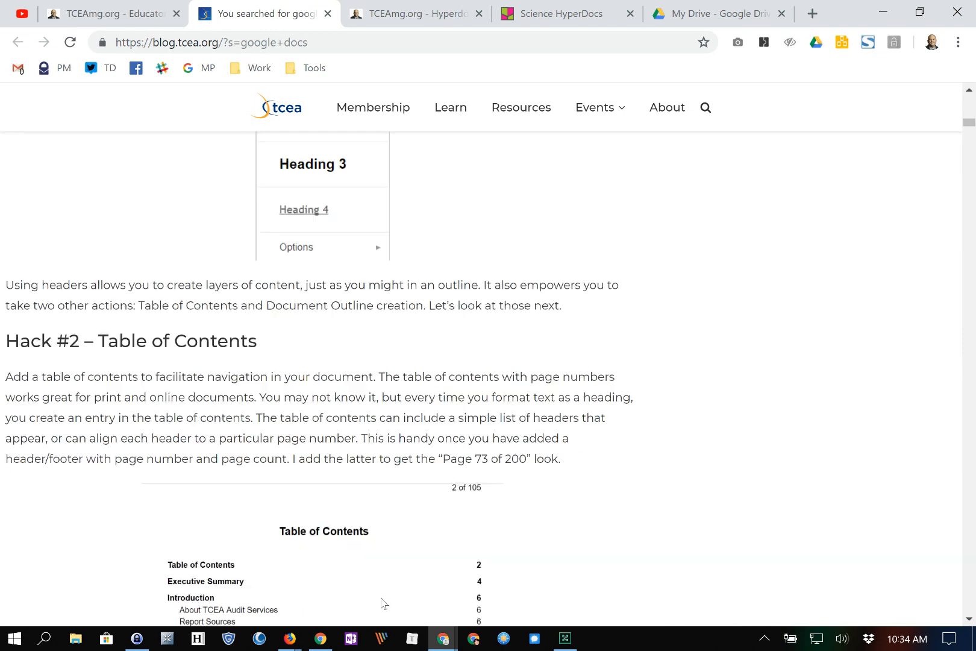
pyautogui.scroll(-8, 382, 597)
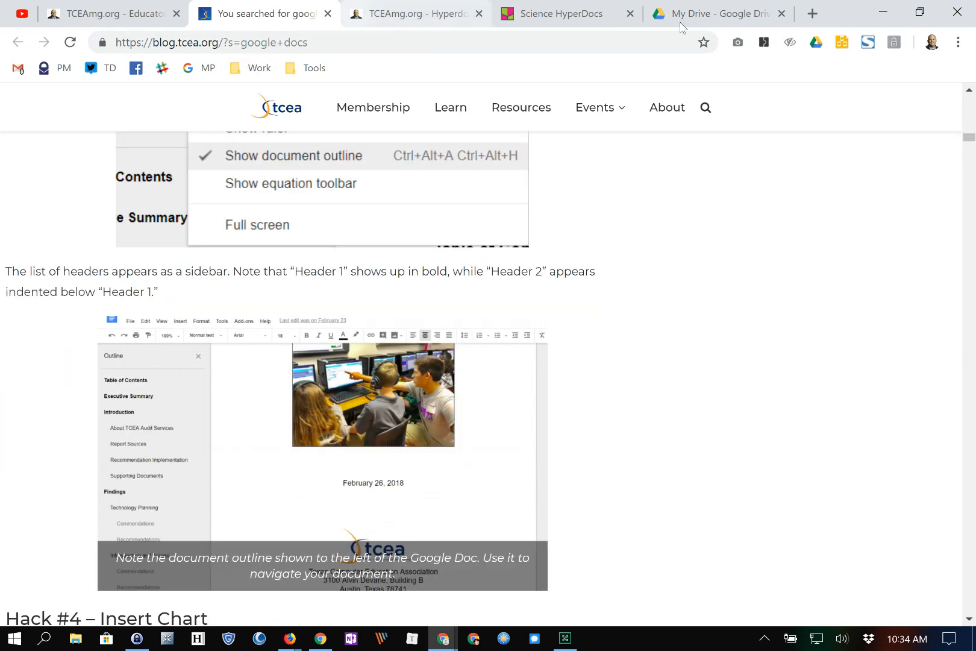
# - Close the Google Docs tips article tab and the Hyperdocs tab
pyautogui.hotkey('ctrl', 'w')
pyautogui.click(328, 13)
# - Close the Science HyperDocs tab, review the Cloud Storage and Docs lists, then switch to My Drive
pyautogui.click(328, 14)
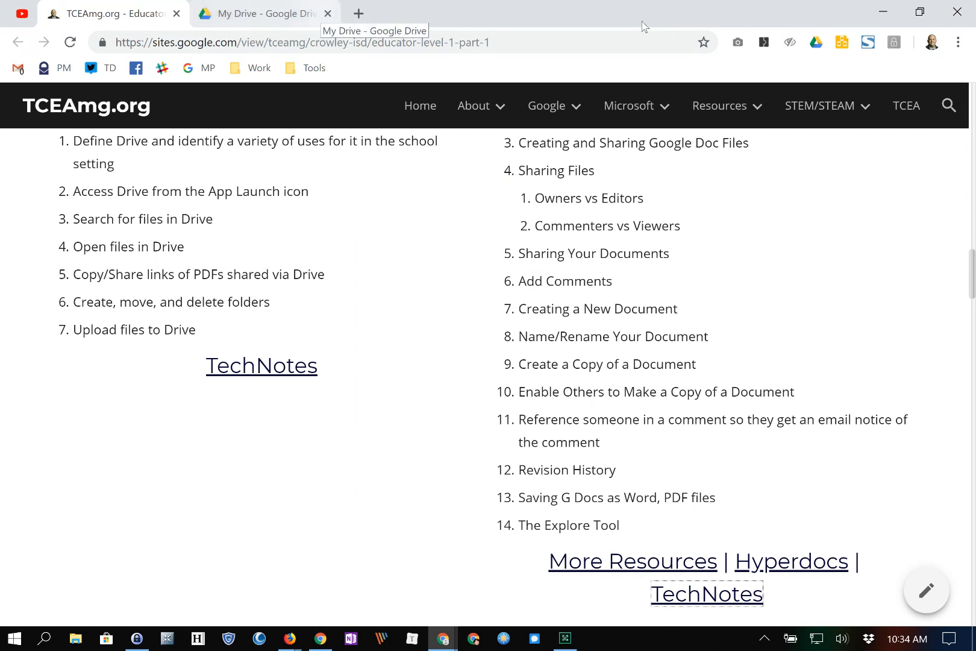
pyautogui.scroll(3, 488, 374)
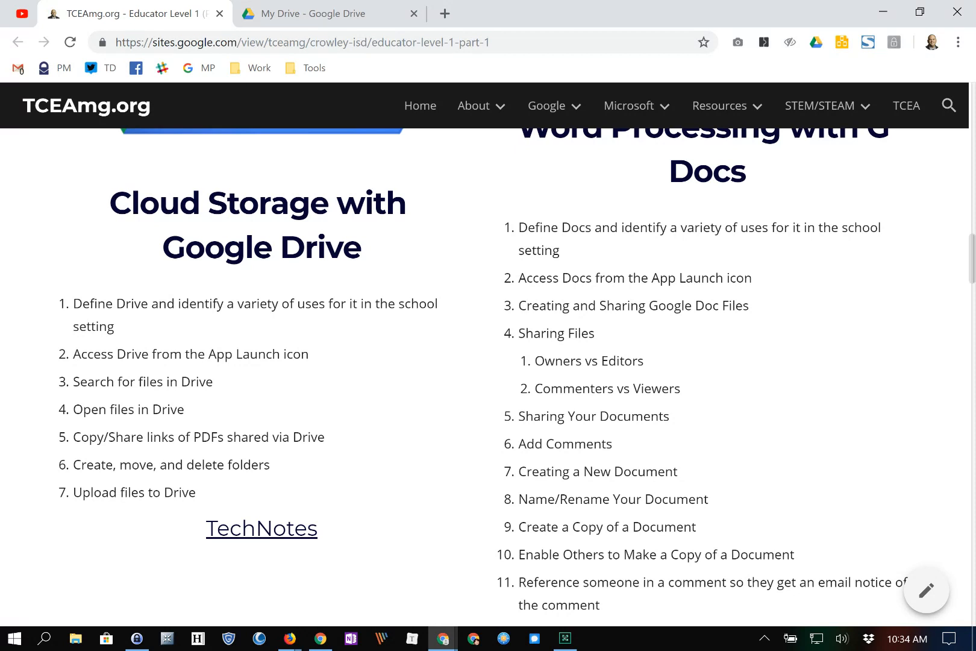
pyautogui.hotkey('ctrl', 'Tab')
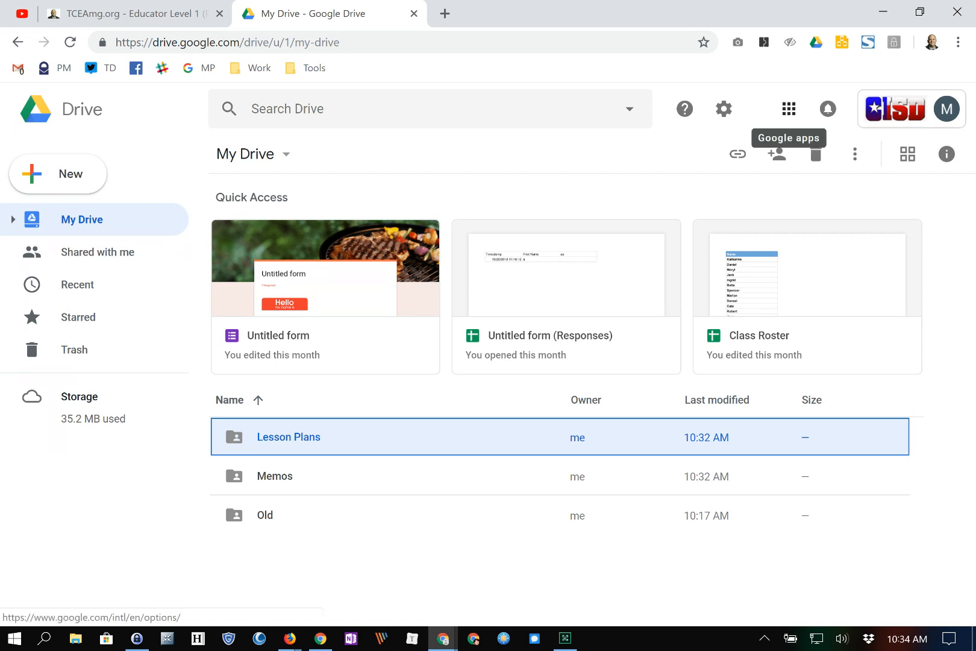
# - Glance at the Google apps grid, then return to My Drive and open the Memos folder
pyautogui.click(789, 108)
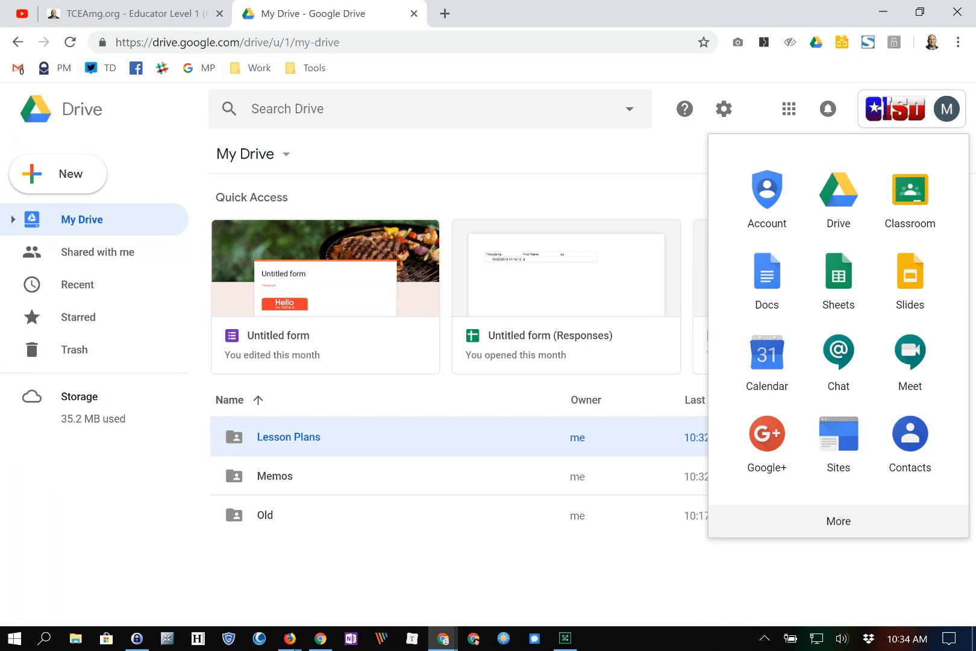
pyautogui.click(789, 108)
pyautogui.click(192, 14)
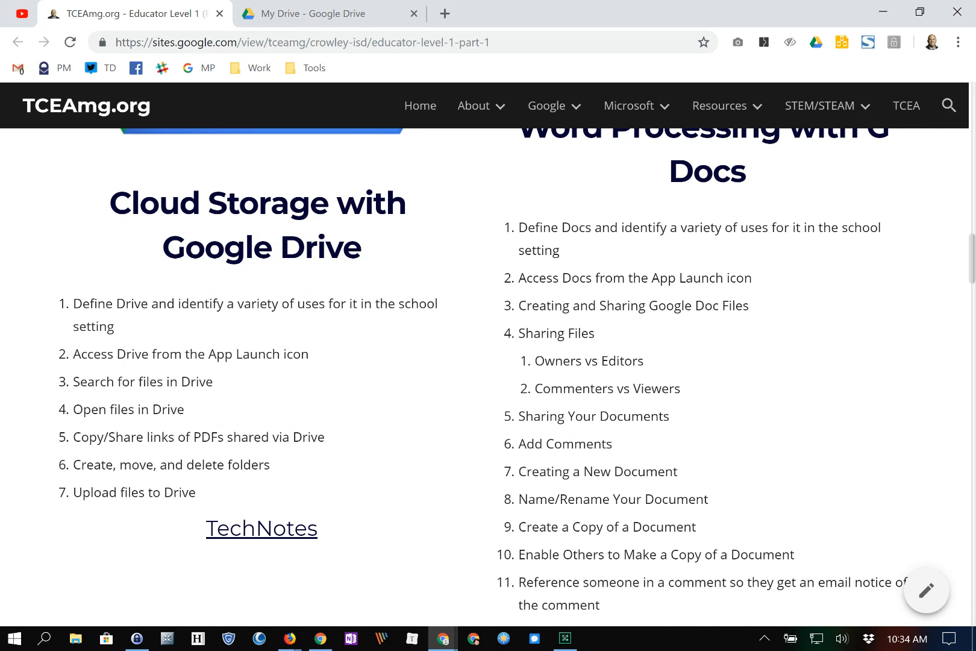
pyautogui.click(313, 13)
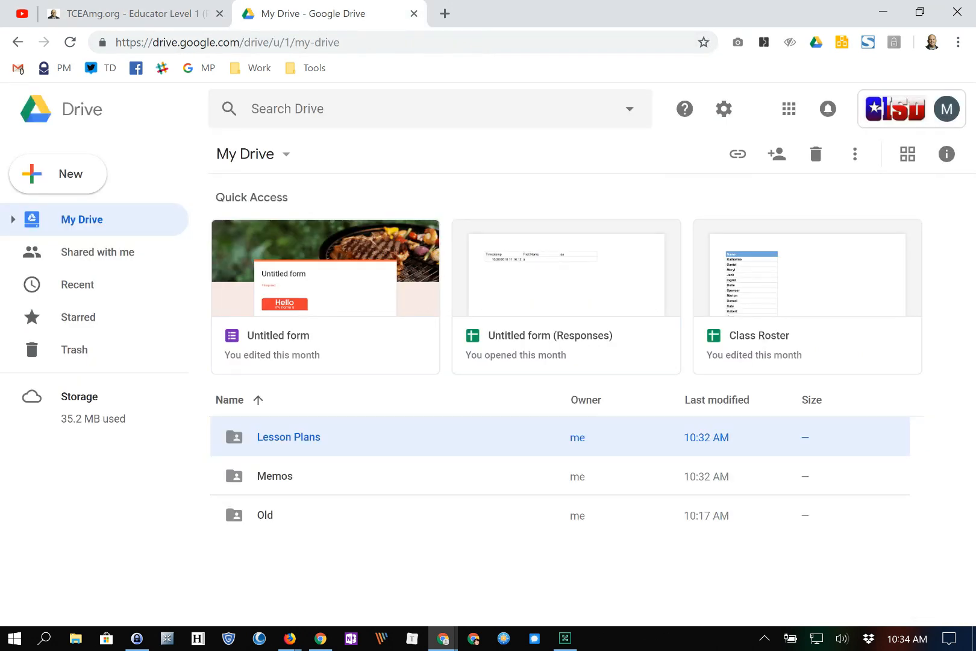
pyautogui.press('Down')
pyautogui.press('Return')
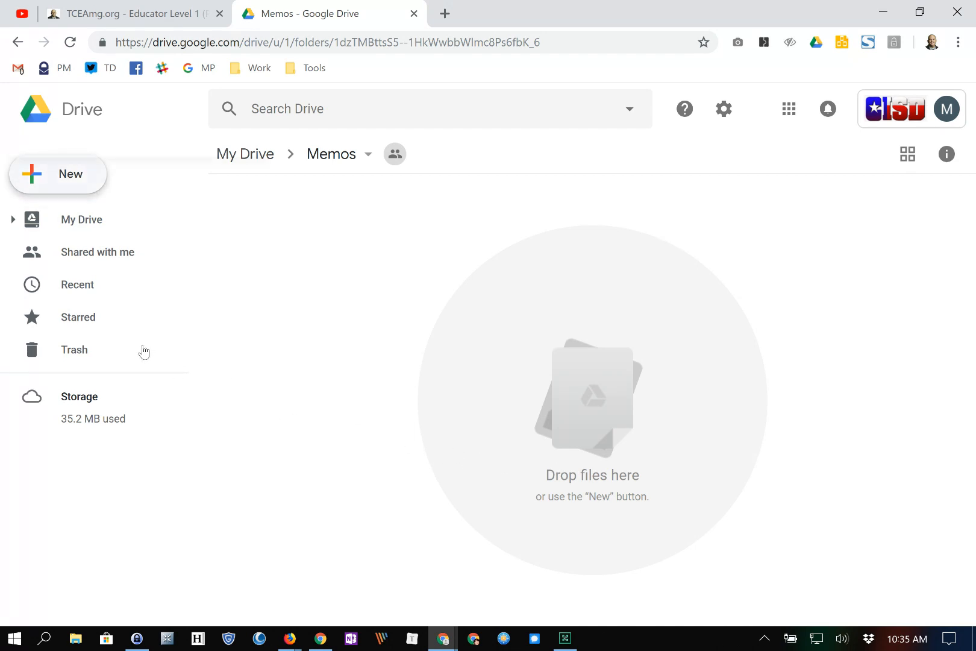
# - Create a new Google Doc in Memos, accepting the folder's sharing permissions
pyautogui.press('c')
pyautogui.press('Down')
pyautogui.press('Down')
pyautogui.press('Down')
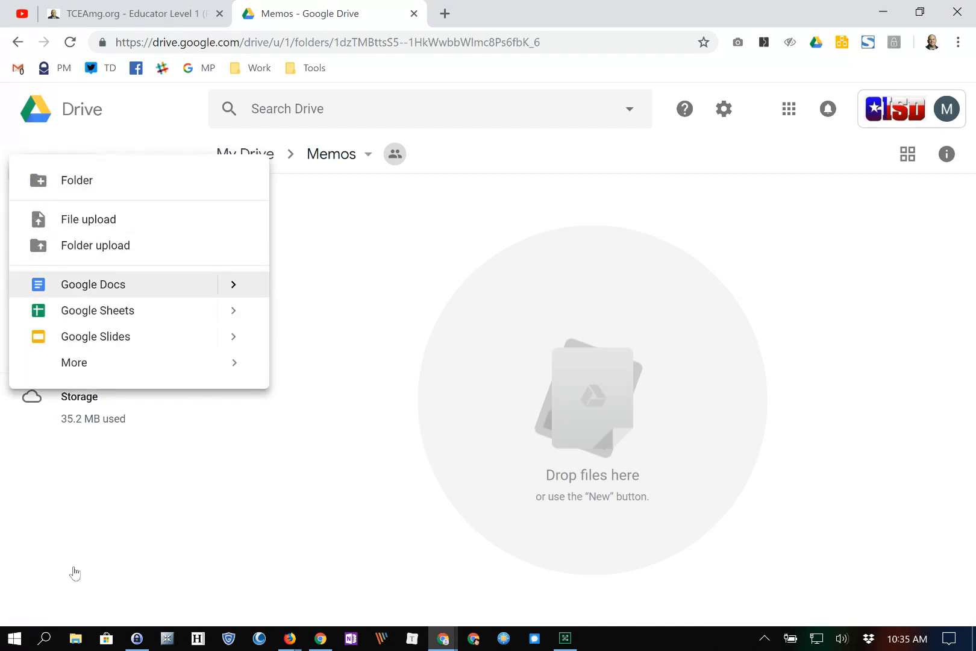
pyautogui.press('Escape')
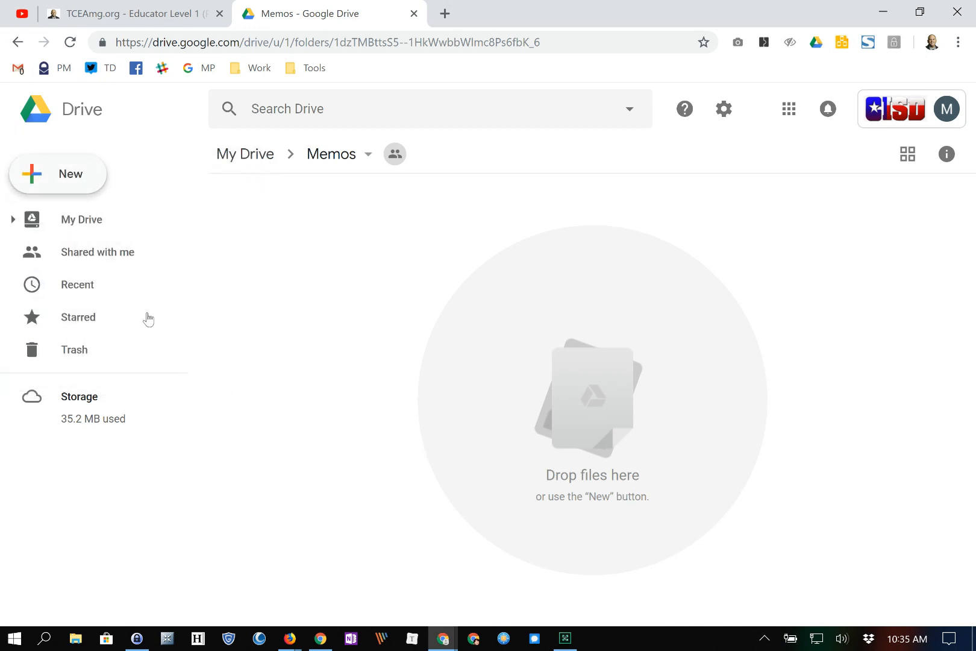
pyautogui.press('c')
pyautogui.press('Down')
pyautogui.press('Down')
pyautogui.press('Down')
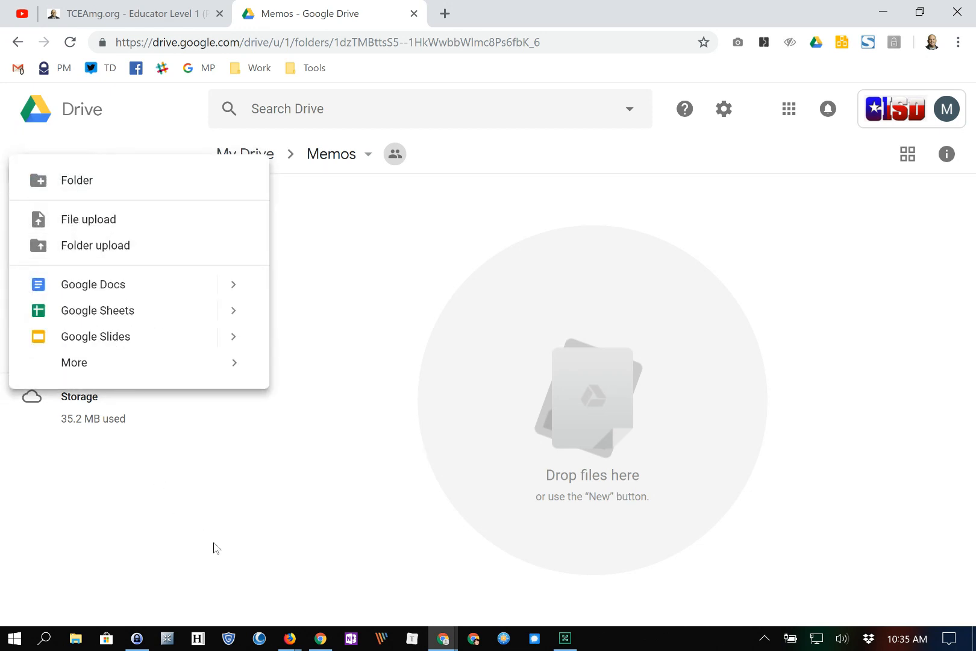
pyautogui.press('Return')
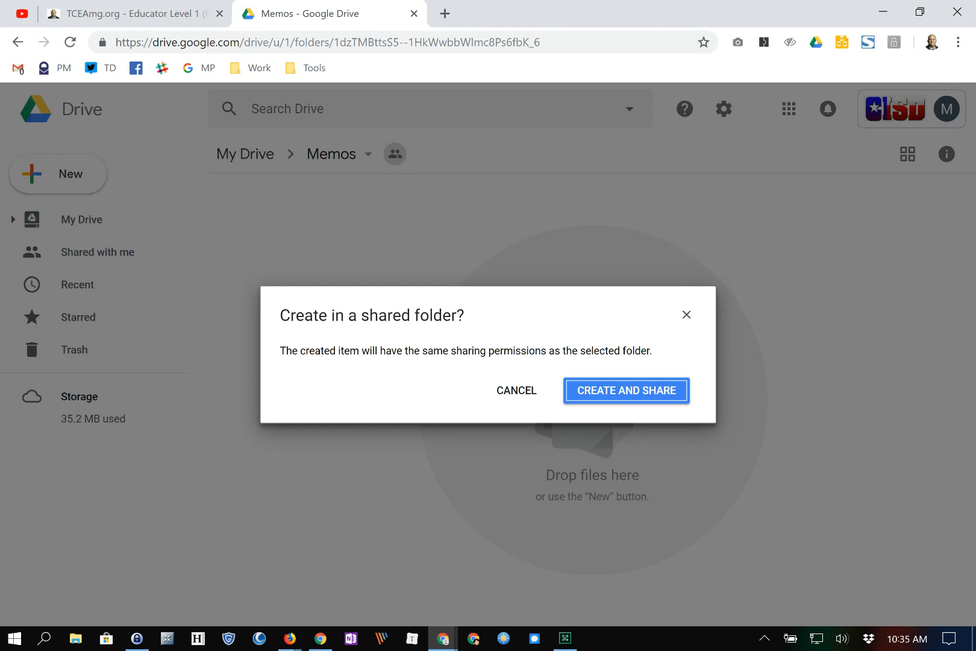
pyautogui.press('Return')
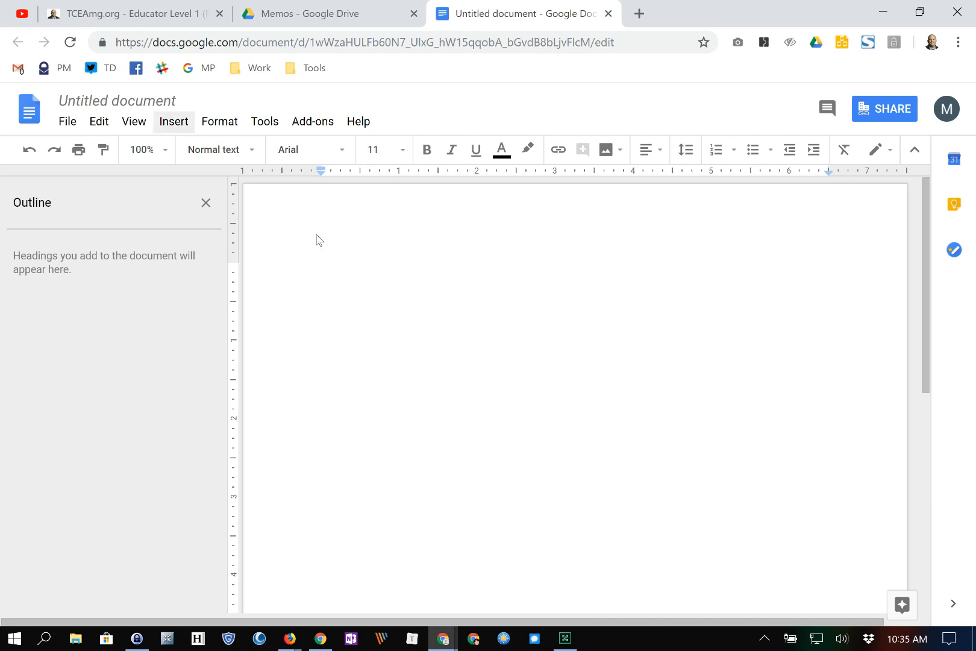
# - Retitle the untitled document 'Memo: Vacation Days'
pyautogui.click(139, 102)
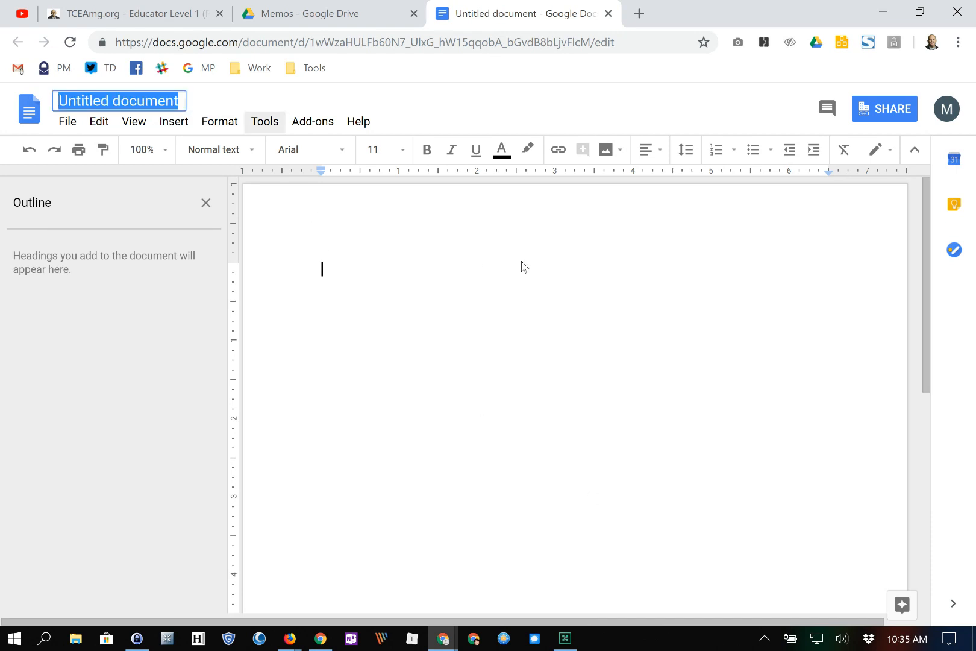
pyautogui.write('P')
pyautogui.press('BackSpace')
pyautogui.write('Memo:')
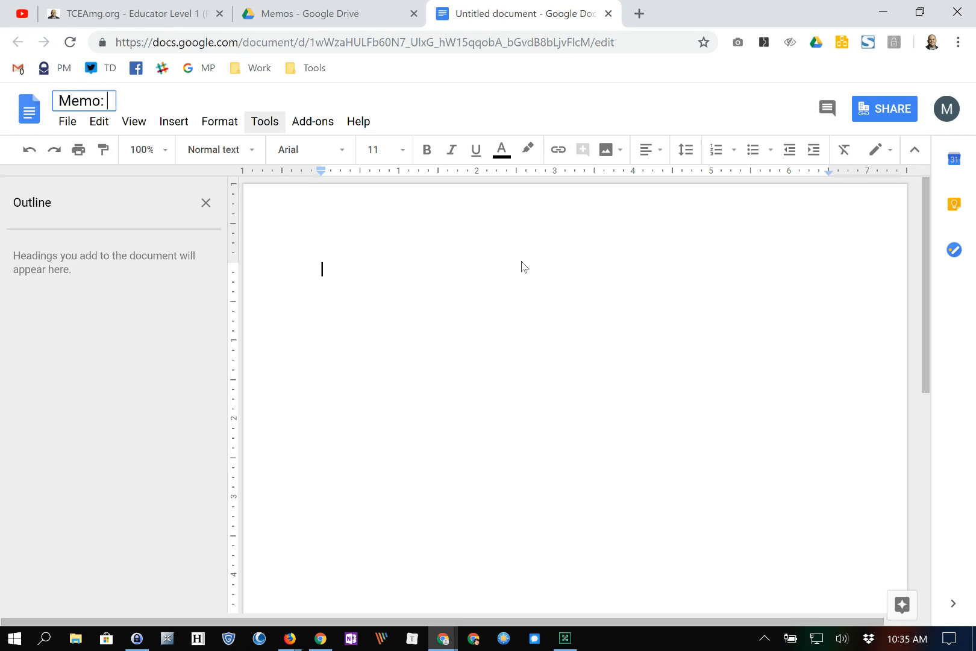
pyautogui.write(' Vacation Days')
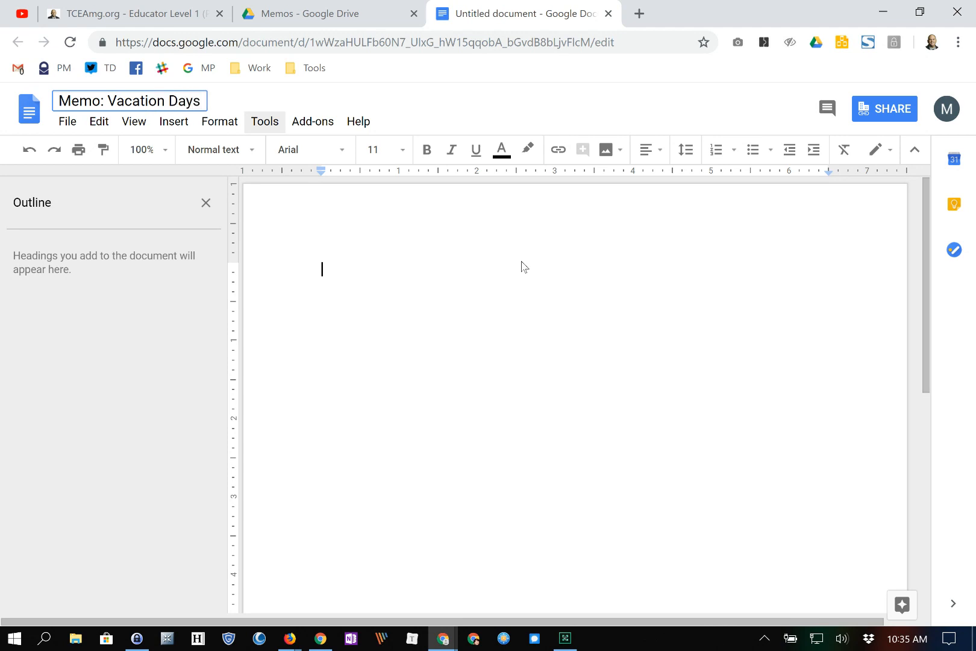
pyautogui.press('Return')
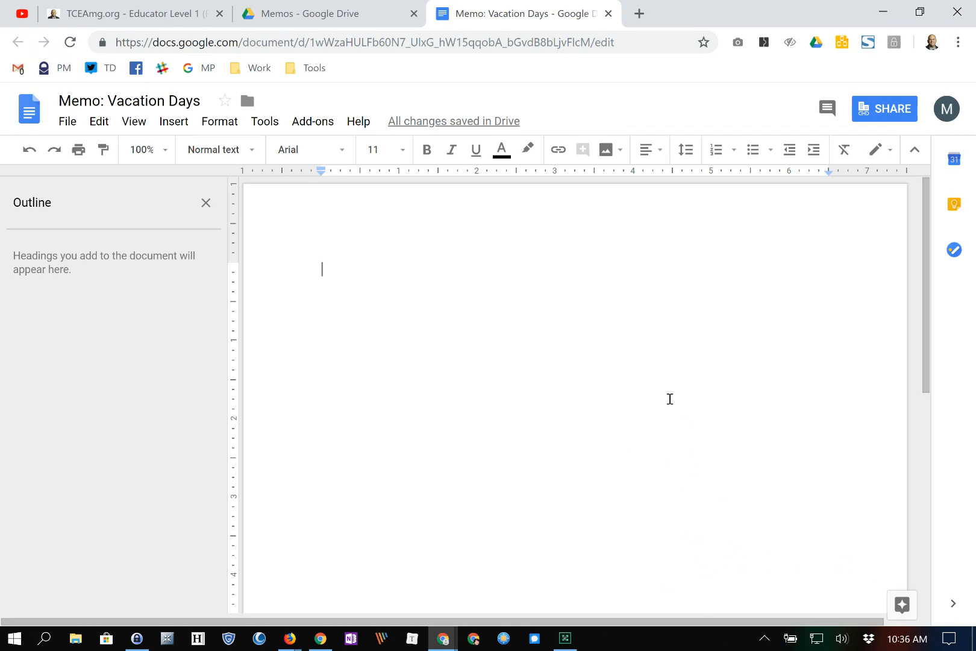
# - Insert an aerial beach photo from a web search for 'ocean' and shrink it to about a third
pyautogui.click(177, 122)
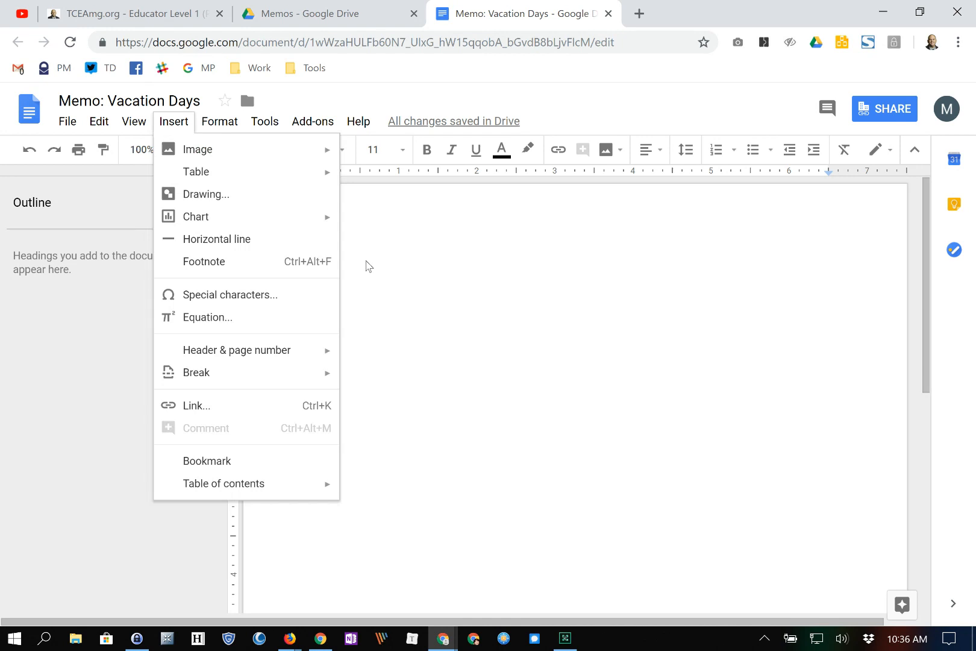
pyautogui.moveTo(190, 149)
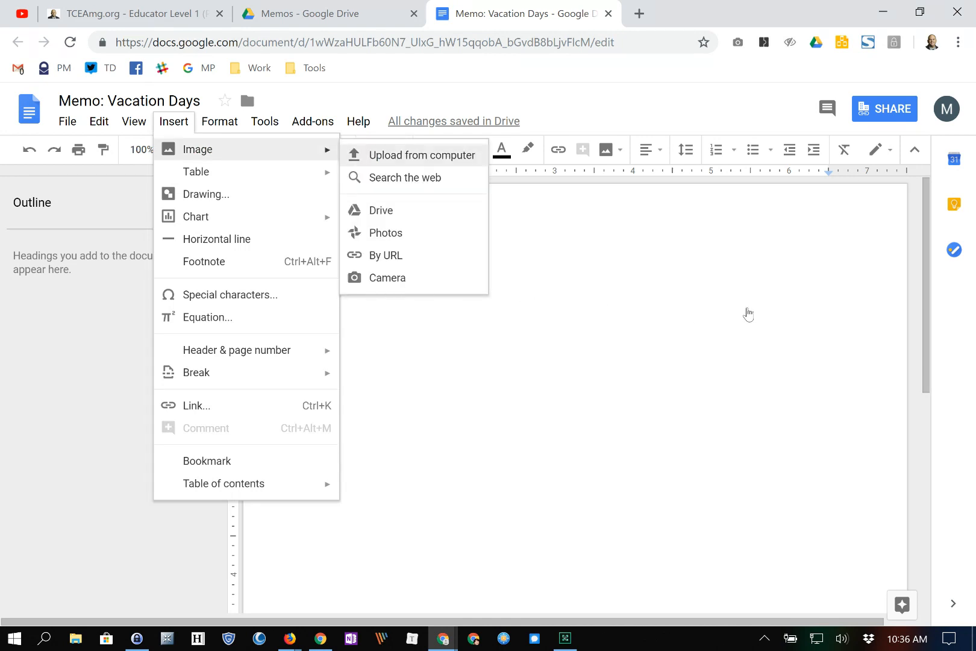
pyautogui.click(405, 178)
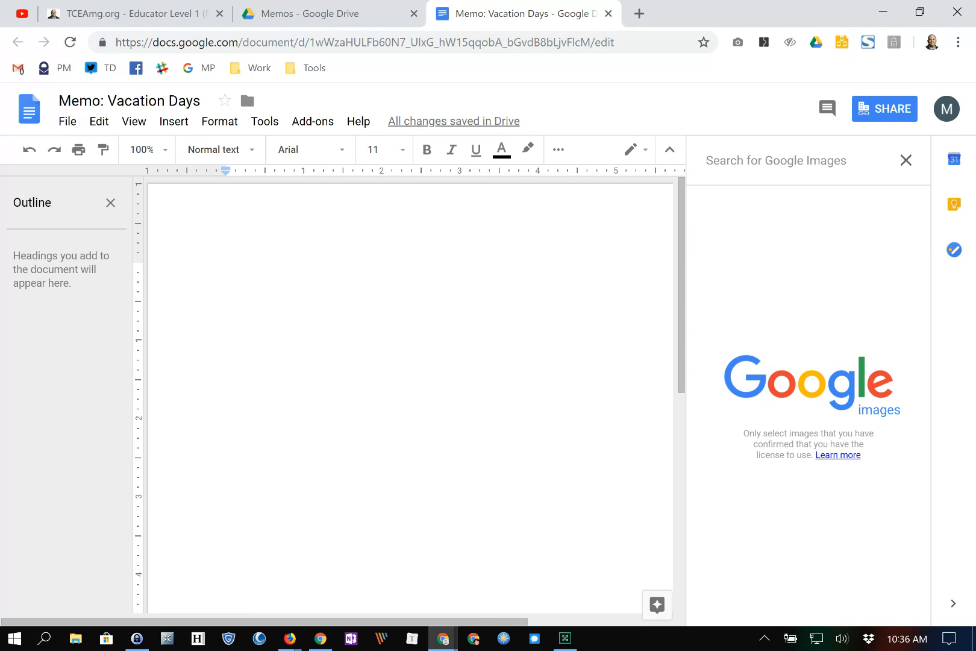
pyautogui.write('ocean')
pyautogui.press('Return')
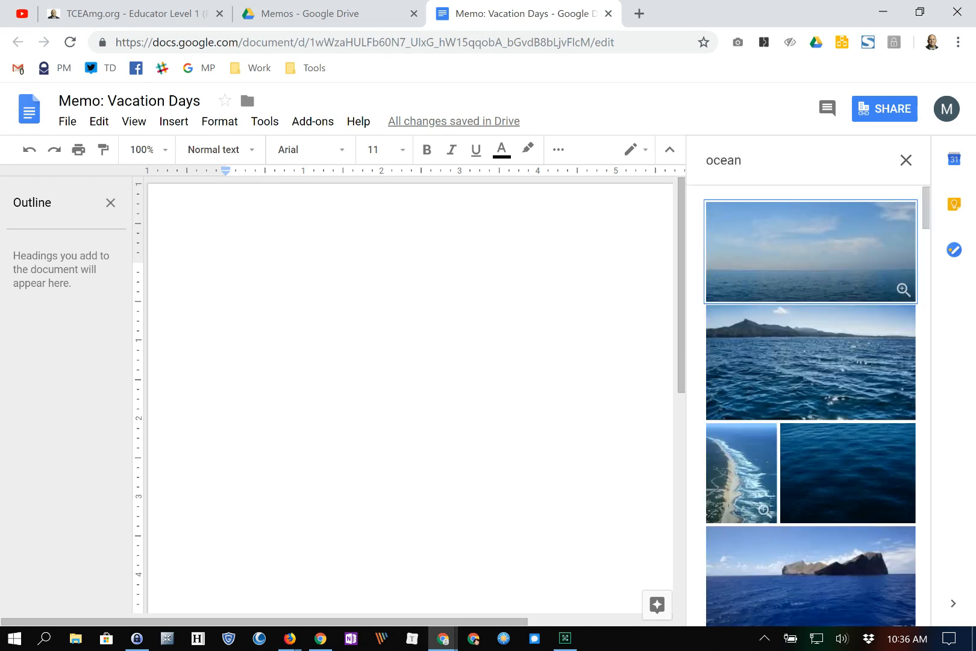
pyautogui.click(742, 470)
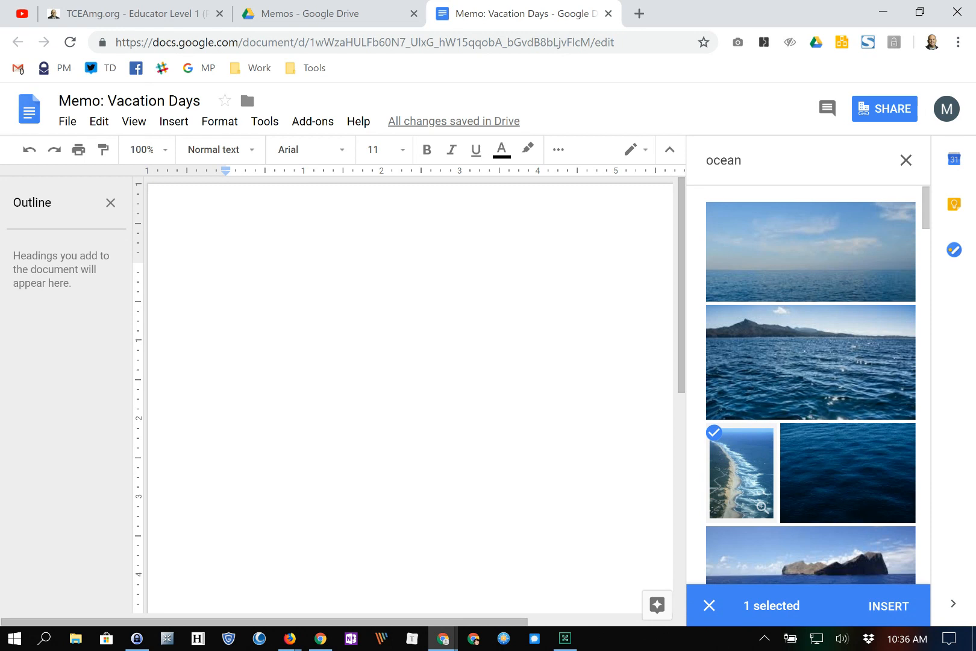
pyautogui.click(888, 606)
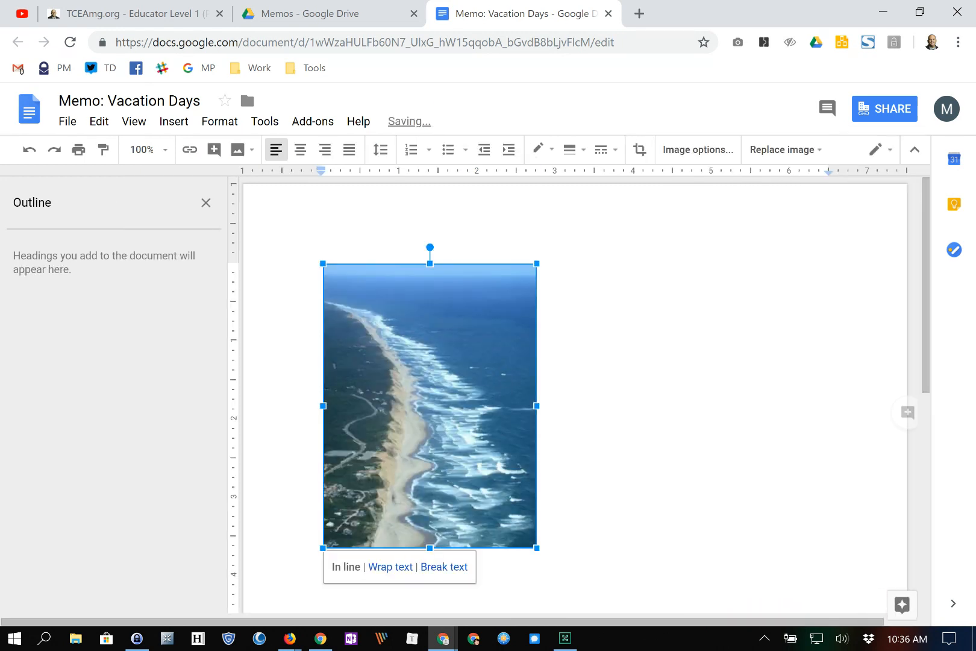
pyautogui.moveTo(537, 548); pyautogui.dragTo(400, 366)
pyautogui.click(845, 607)
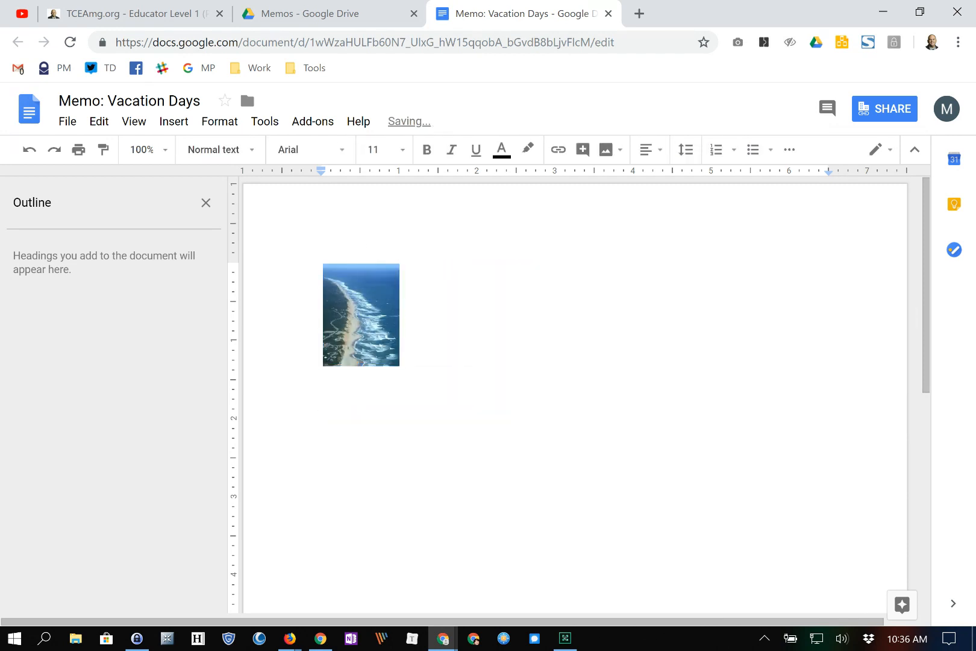
# - Insert a 2 x 1 table, move the photo into its left cell, enlarge it and narrow the column
pyautogui.hotkey('alt', 'i')
pyautogui.press('Down')
pyautogui.press('Right')
pyautogui.press('Right')
pyautogui.click(365, 178)
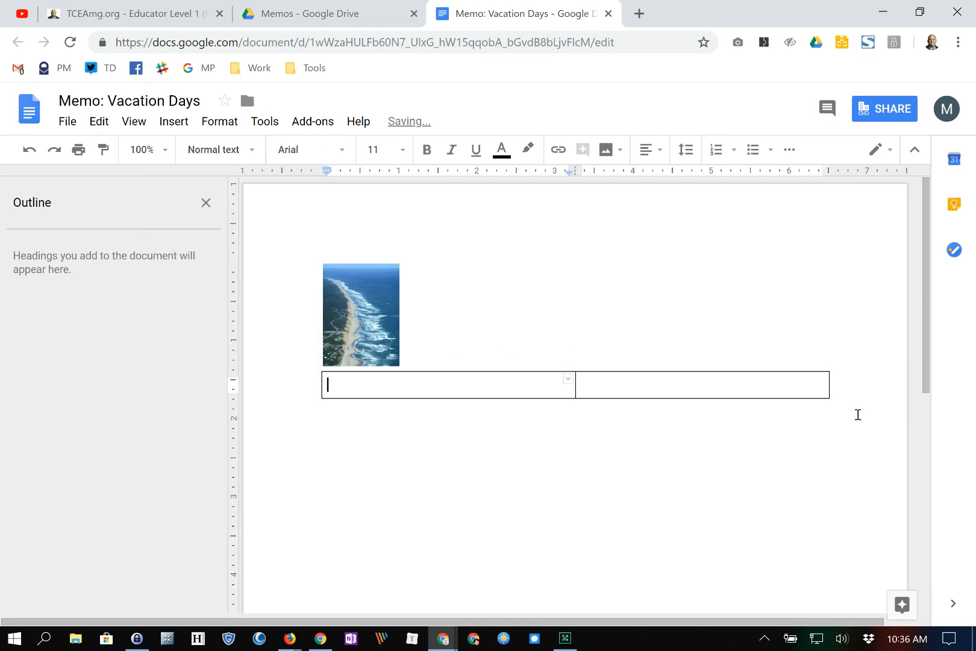
pyautogui.click(364, 311)
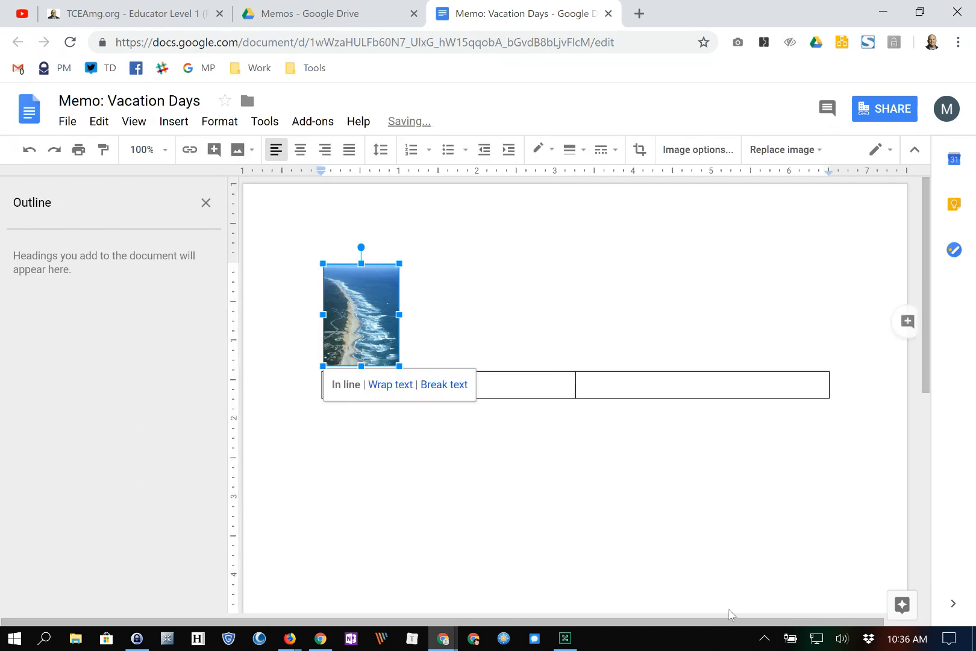
pyautogui.press('Delete')
pyautogui.hotkey('ctrl', 'v')
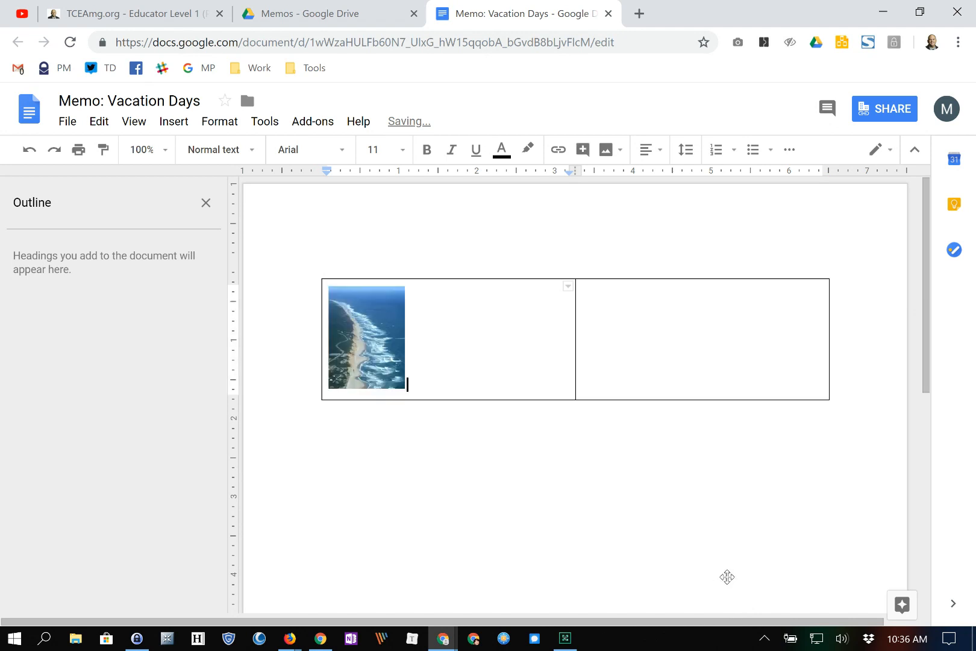
pyautogui.hotkey('shift', 'Left')
pyautogui.moveTo(405, 388); pyautogui.dragTo(459, 460)
pyautogui.moveTo(576, 374); pyautogui.dragTo(467, 374)
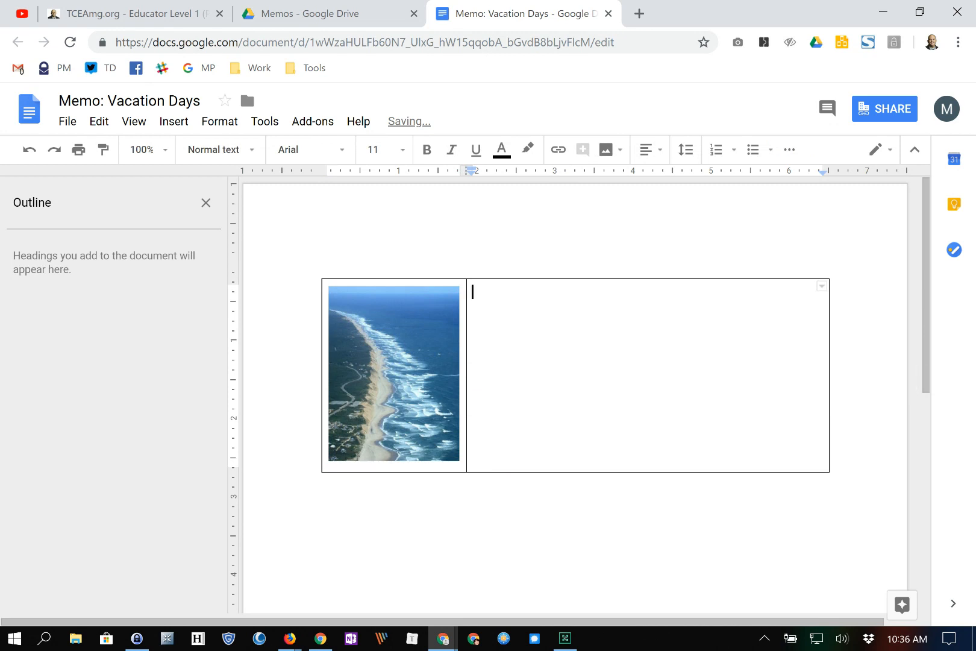
# - Type 'School Vacation Days' in the right cell and format it in Pacifico size 48
pyautogui.write('Vacation Days')
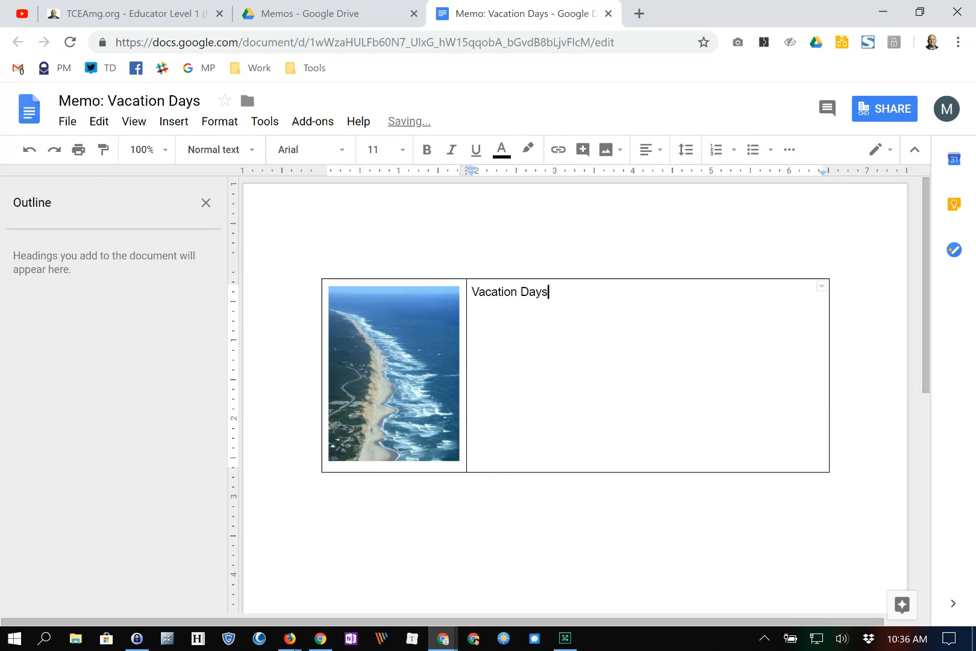
pyautogui.press('Home')
pyautogui.write('School')
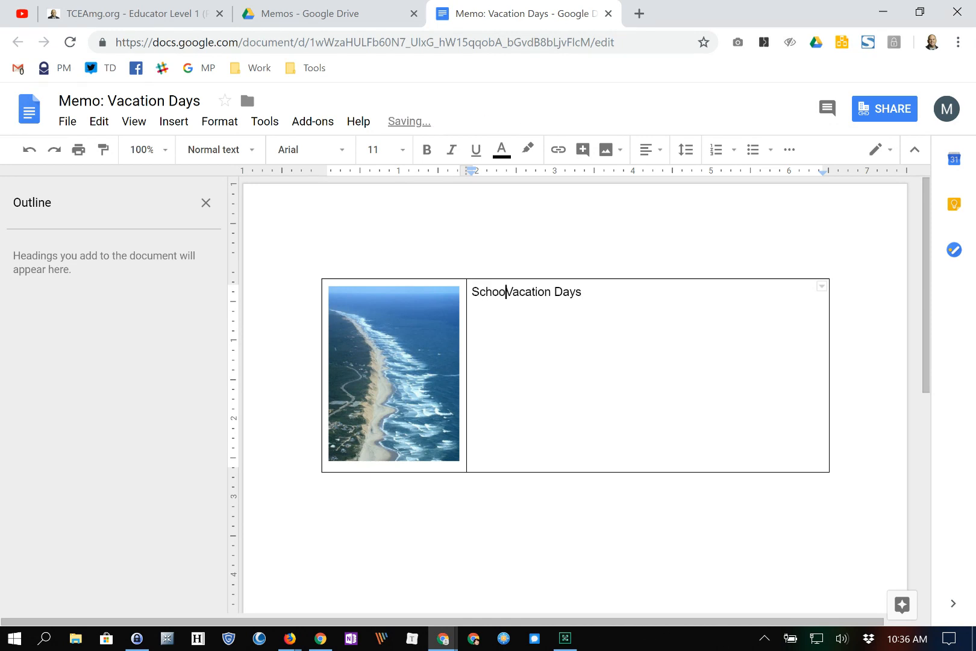
pyautogui.press('End')
pyautogui.hotkey('shift', 'Home')
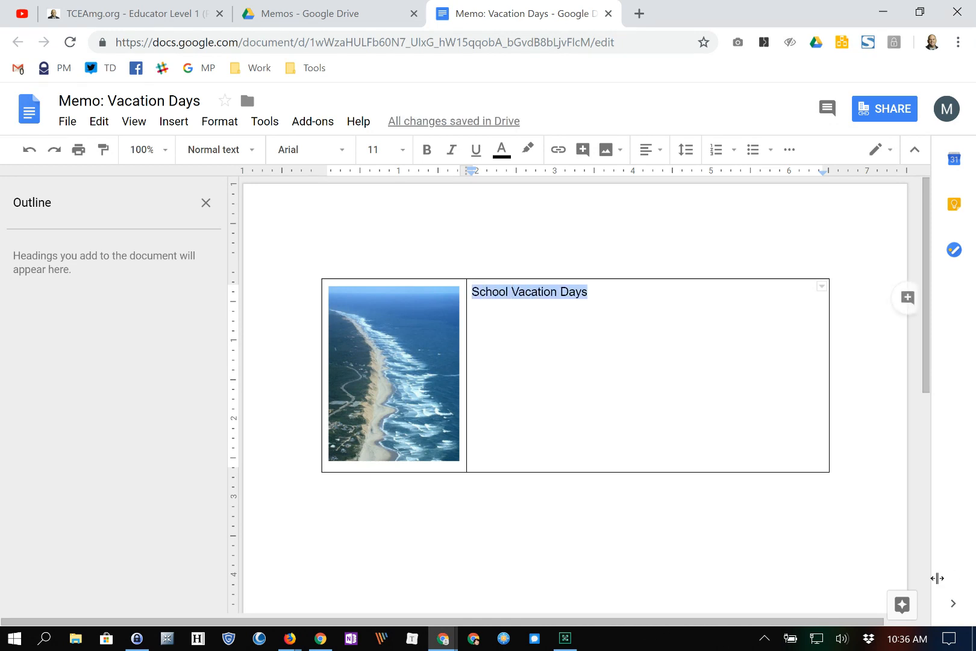
pyautogui.click(299, 150)
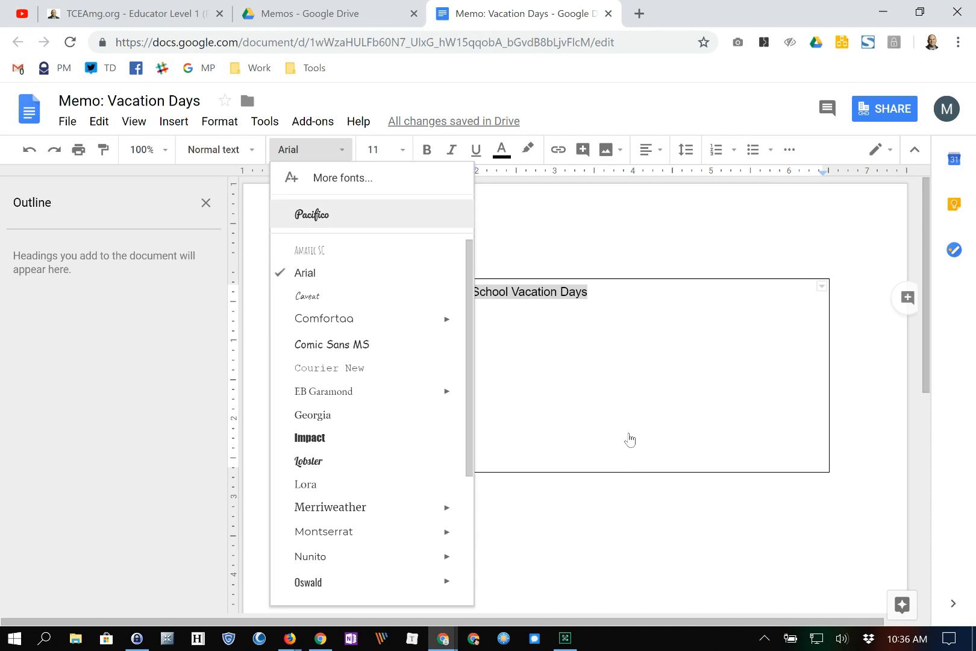
pyautogui.click(314, 217)
pyautogui.click(374, 150)
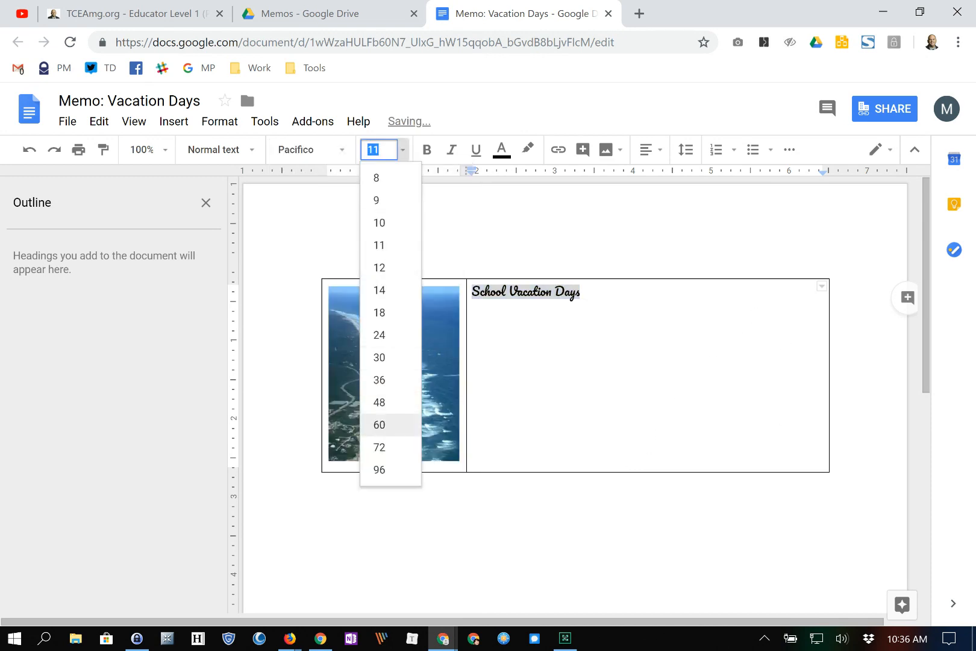
pyautogui.click(380, 402)
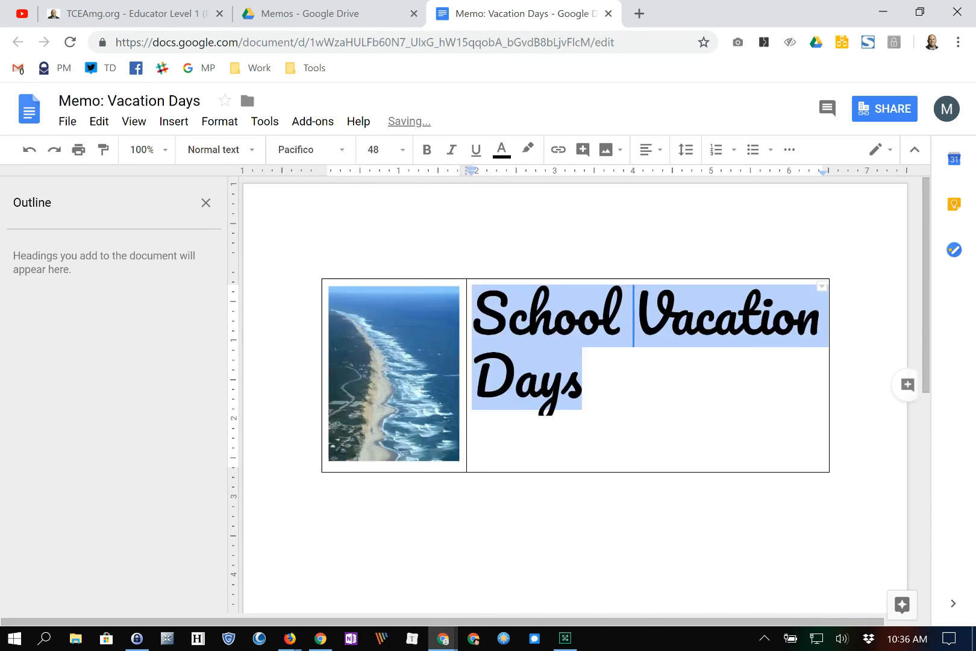
# - Break the heading so School, Vacation and Days sit on separate lines
pyautogui.click(634, 316)
pyautogui.press('Return')
pyautogui.click(673, 378)
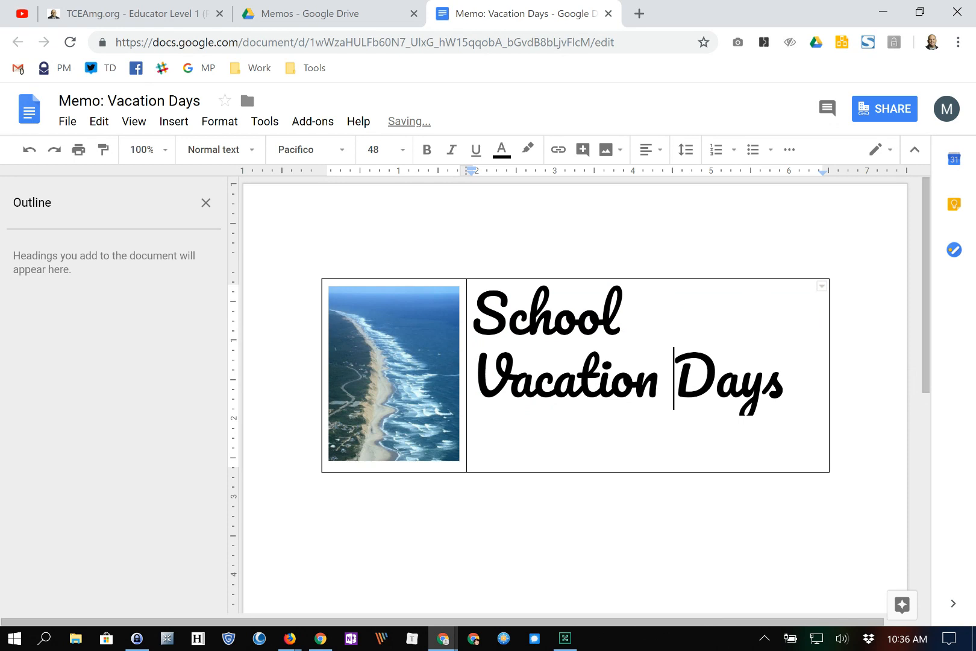
pyautogui.press('Return')
# - Set the letters after each initial (chool, acation, ays) to Comfortaa
pyautogui.moveTo(636, 318); pyautogui.dragTo(507, 318)
pyautogui.click(310, 150)
pyautogui.press('Down')
pyautogui.press('Down')
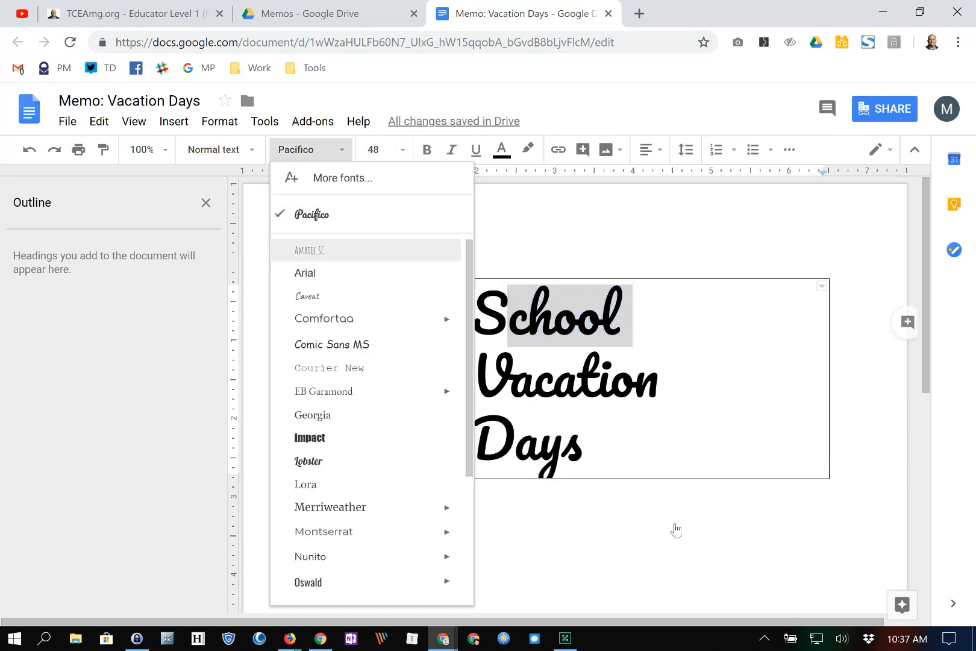
pyautogui.press('Down')
pyautogui.press('Down')
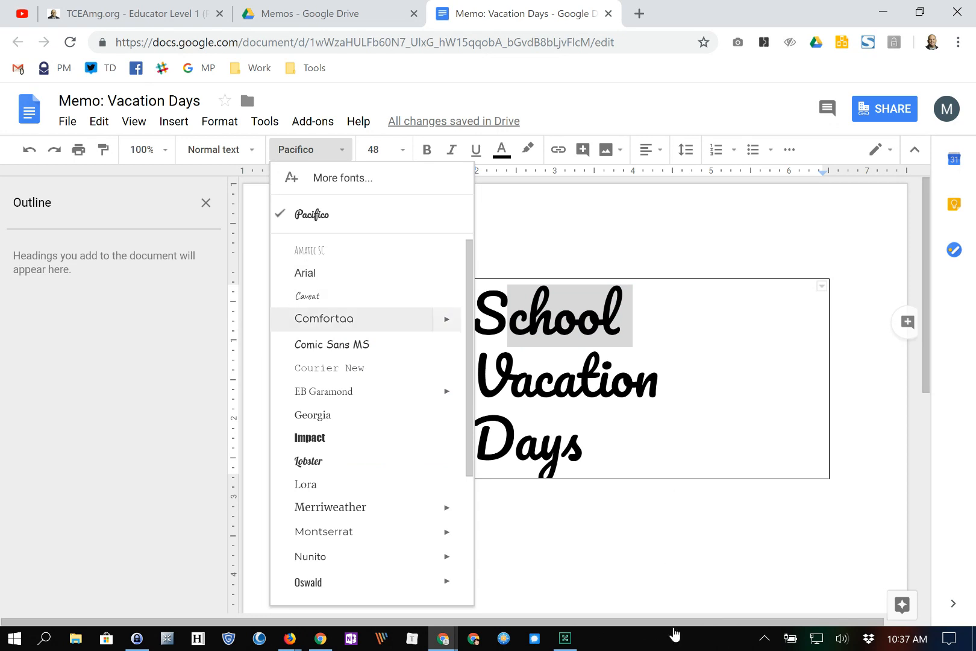
pyautogui.press('Return')
pyautogui.moveTo(670, 381); pyautogui.dragTo(512, 381)
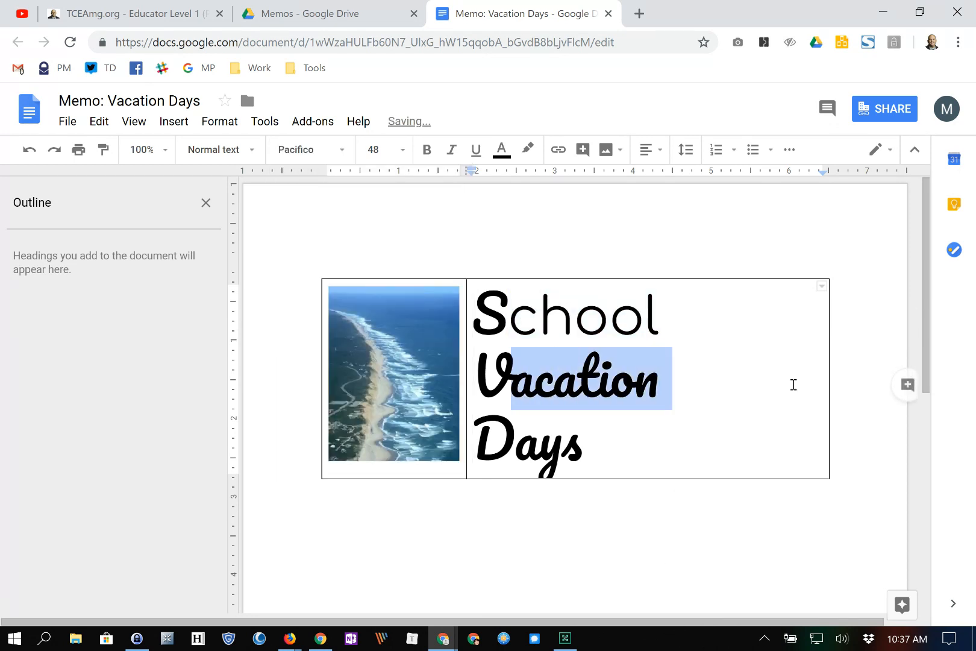
pyautogui.click(311, 150)
pyautogui.click(324, 343)
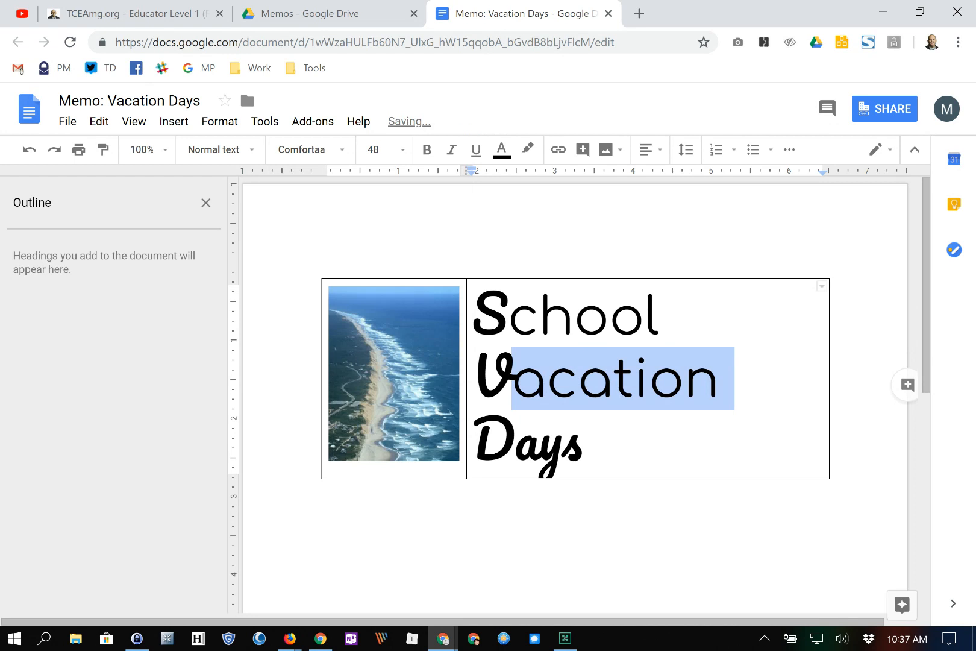
pyautogui.moveTo(586, 443); pyautogui.dragTo(515, 443)
pyautogui.click(311, 150)
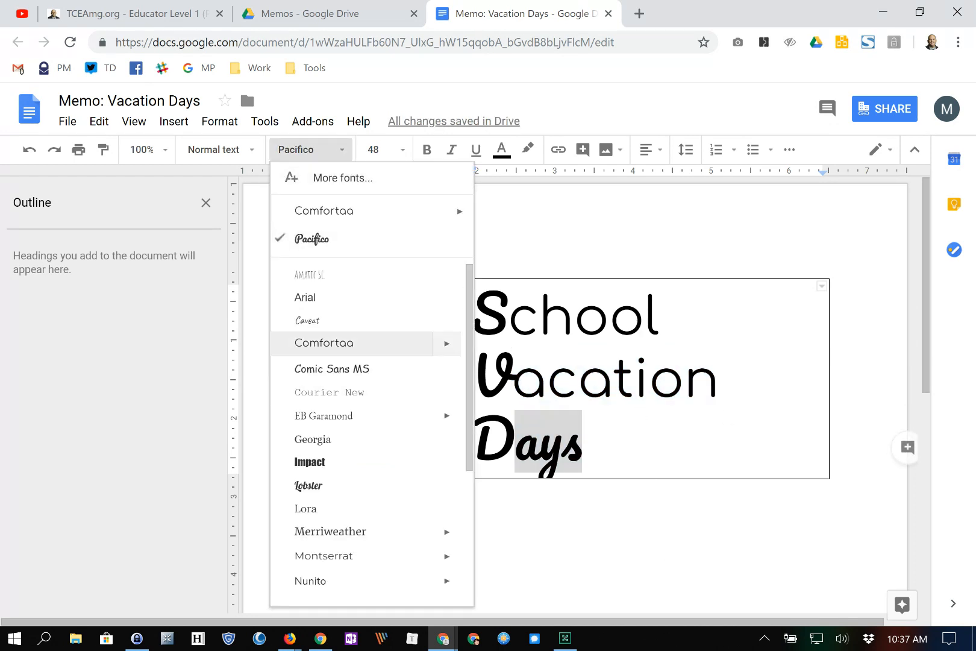
pyautogui.click(324, 343)
# - Reduce chool, acation and ays to size 24, leaving the initials large
pyautogui.moveTo(667, 315); pyautogui.dragTo(508, 315)
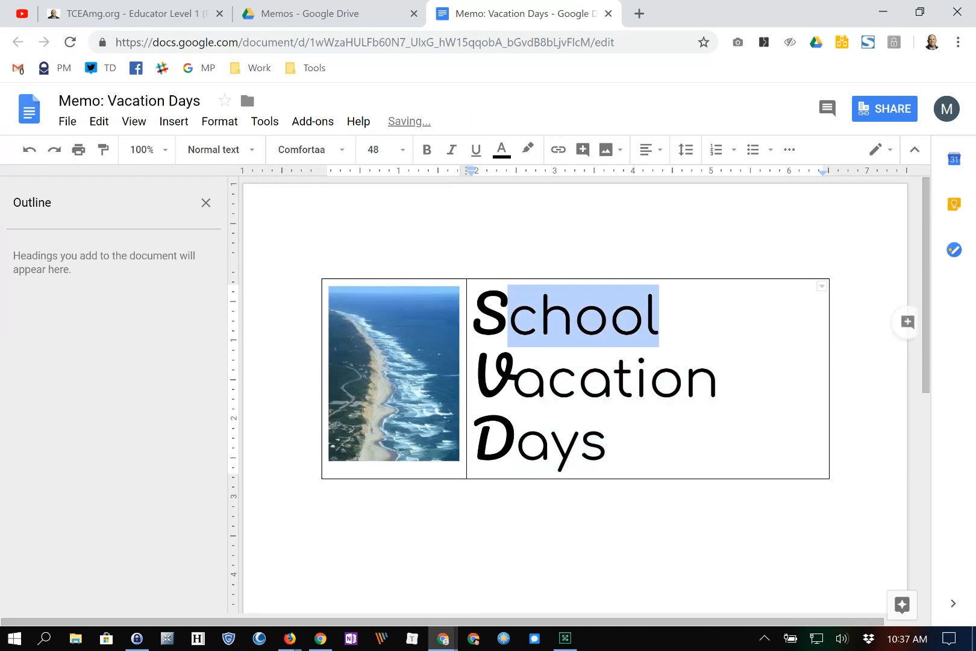
pyautogui.click(373, 149)
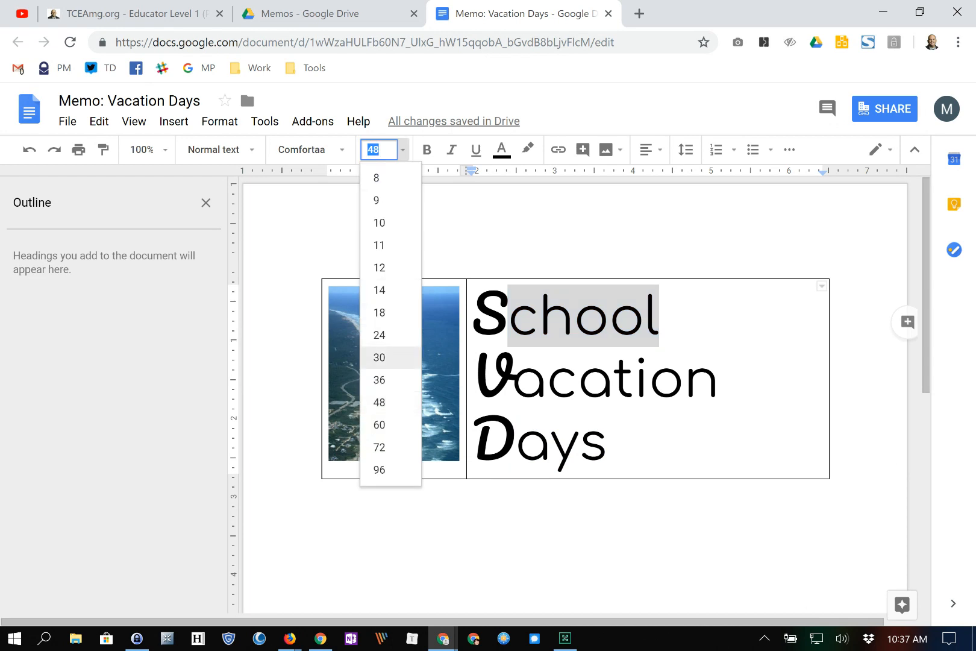
pyautogui.click(379, 333)
pyautogui.click(721, 377)
pyautogui.moveTo(721, 377); pyautogui.dragTo(514, 378)
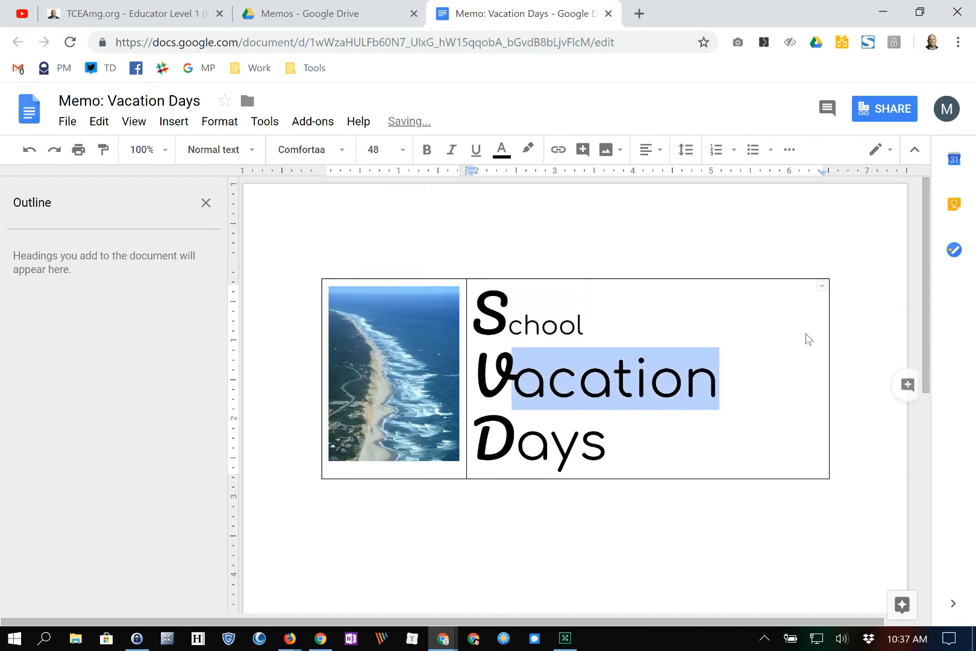
pyautogui.click(392, 150)
pyautogui.click(380, 335)
pyautogui.moveTo(607, 443); pyautogui.dragTo(515, 443)
pyautogui.click(373, 149)
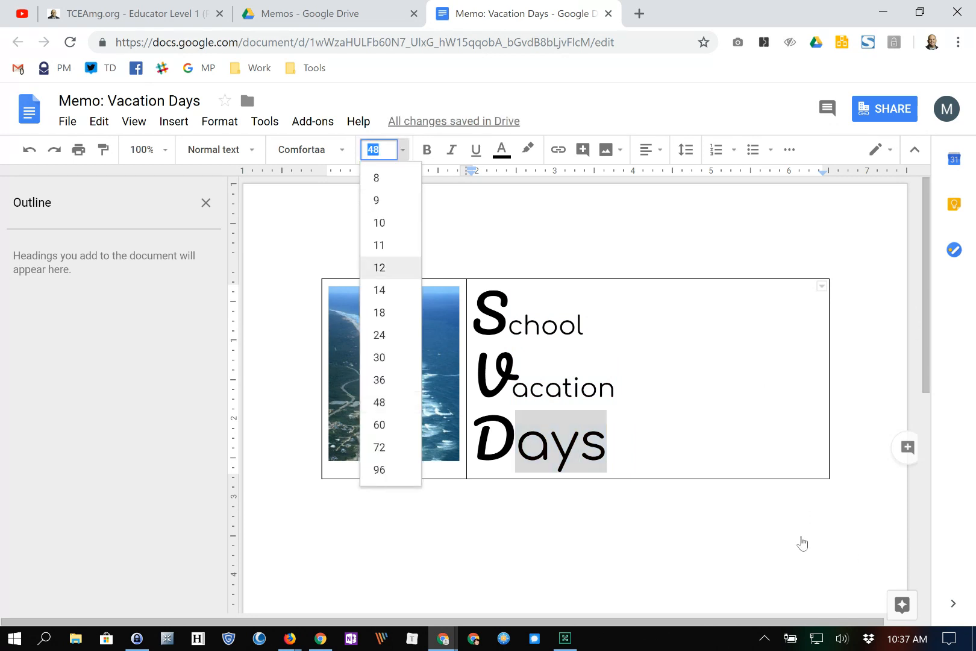
pyautogui.click(379, 335)
# - Try adjusting the table's row height, then add an empty line below the table
pyautogui.click(324, 487)
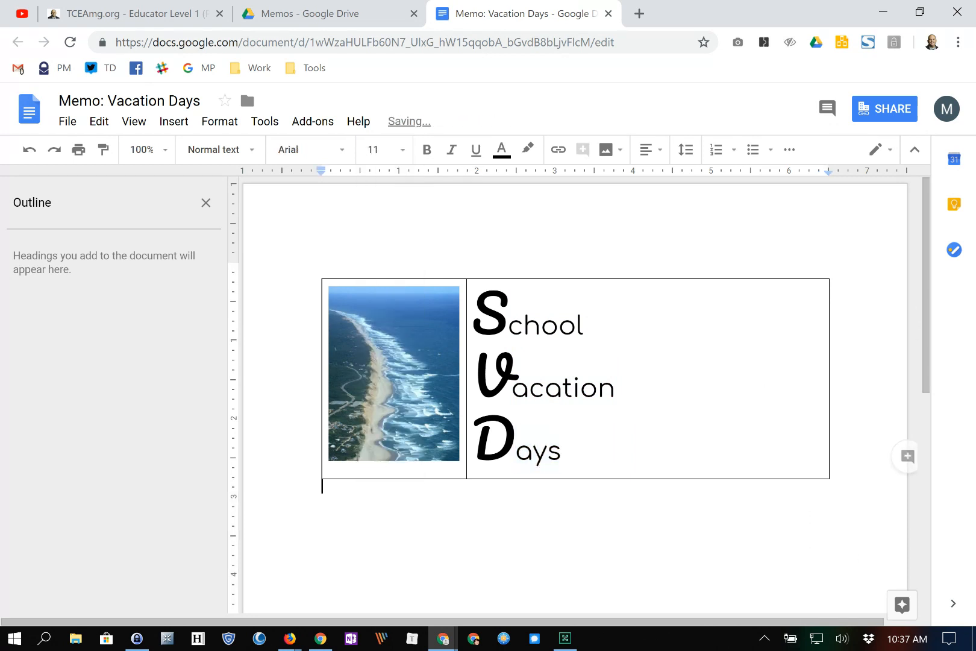
pyautogui.click(394, 479)
pyautogui.moveTo(394, 479); pyautogui.dragTo(394, 469)
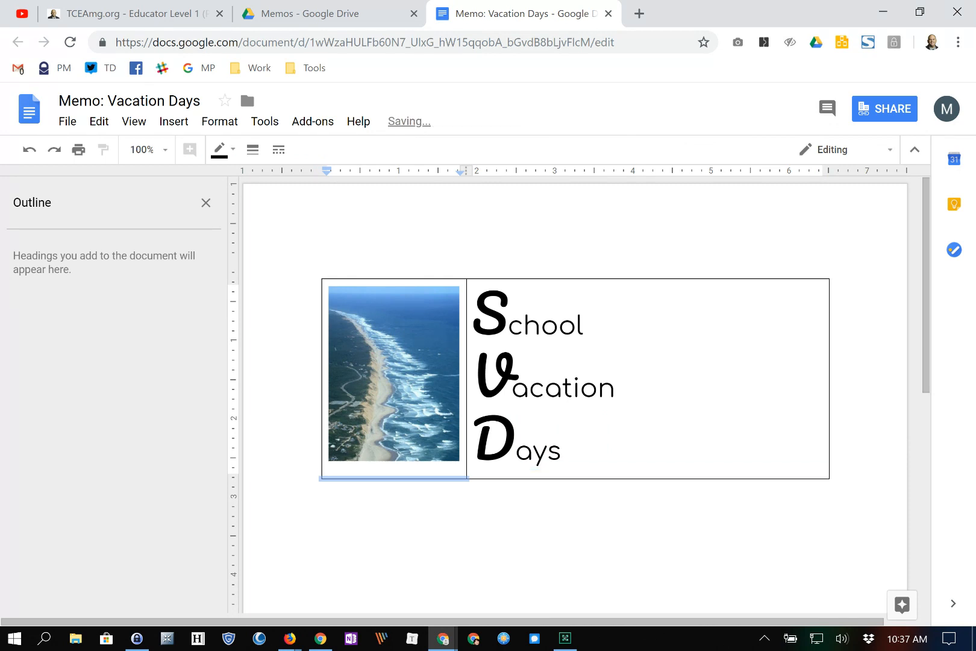
pyautogui.click(324, 487)
pyautogui.press('Return')
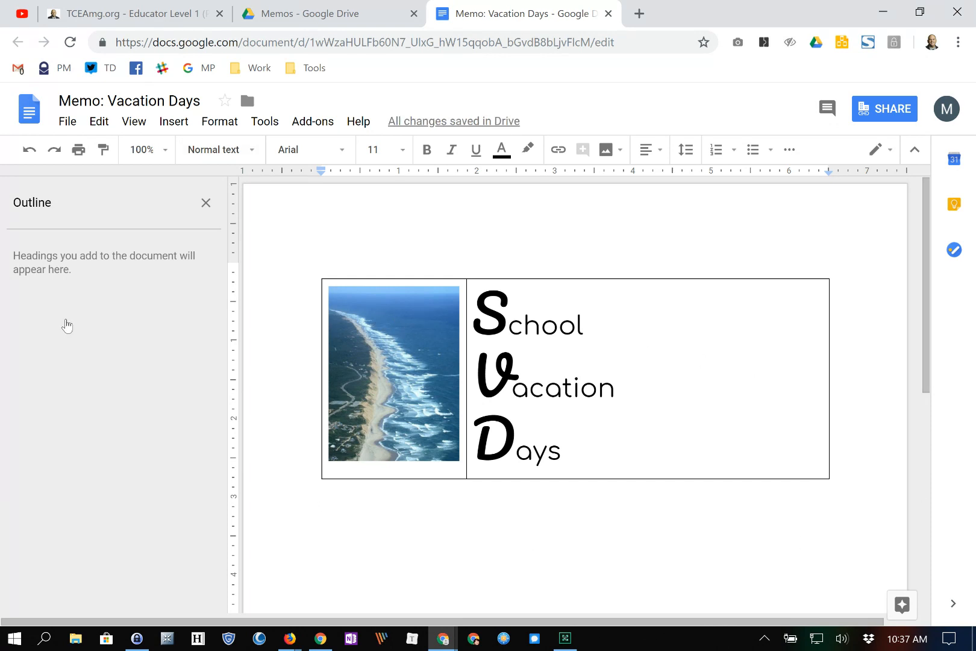
pyautogui.hotkey('alt', 'f')
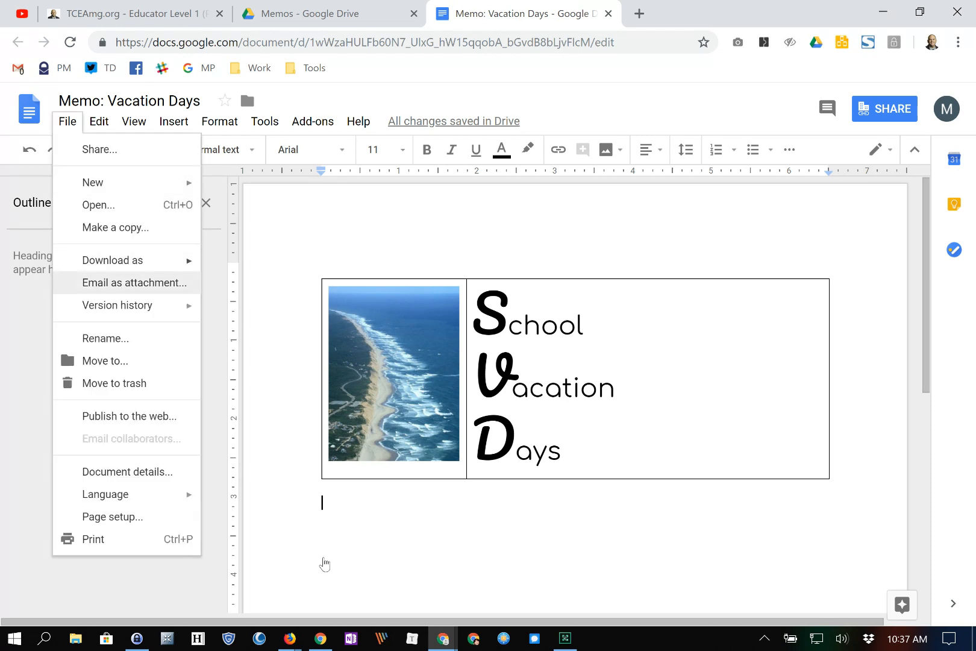
pyautogui.moveTo(158, 260)
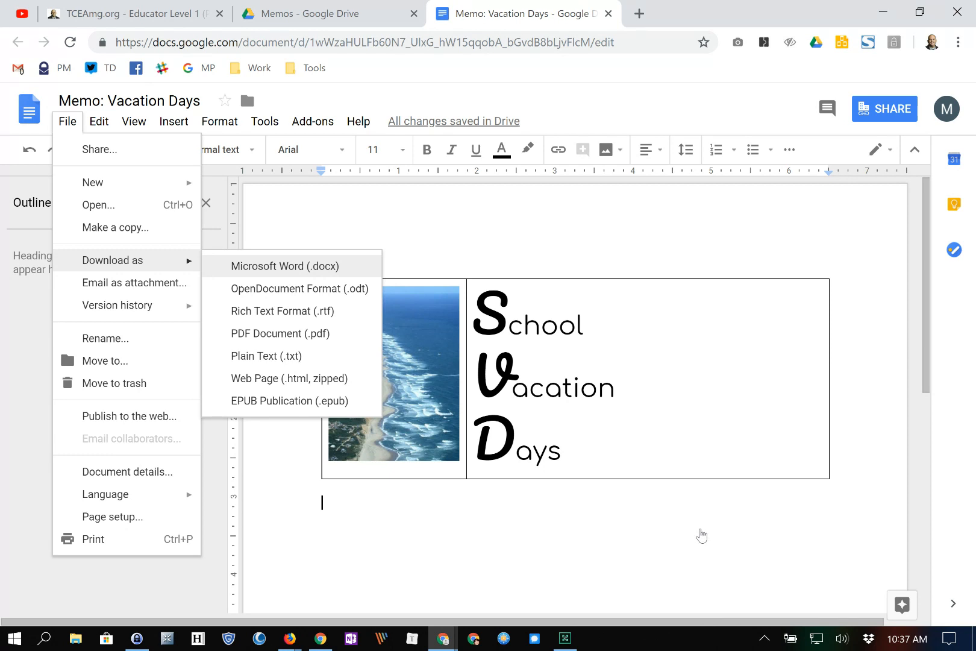
pyautogui.press('Down')
pyautogui.press('Down')
pyautogui.press('Up')
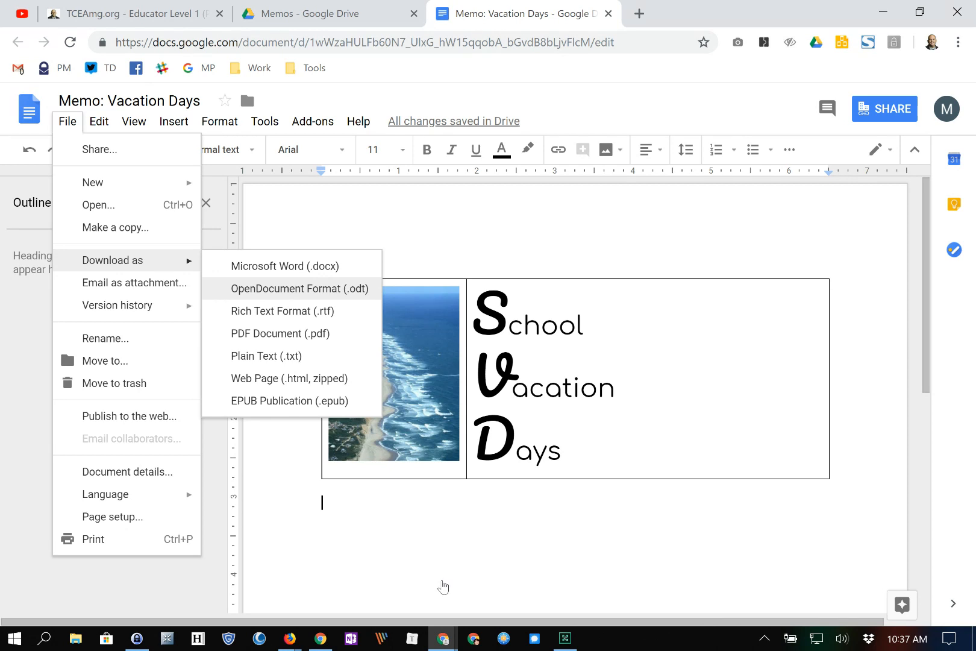
pyautogui.press('Down')
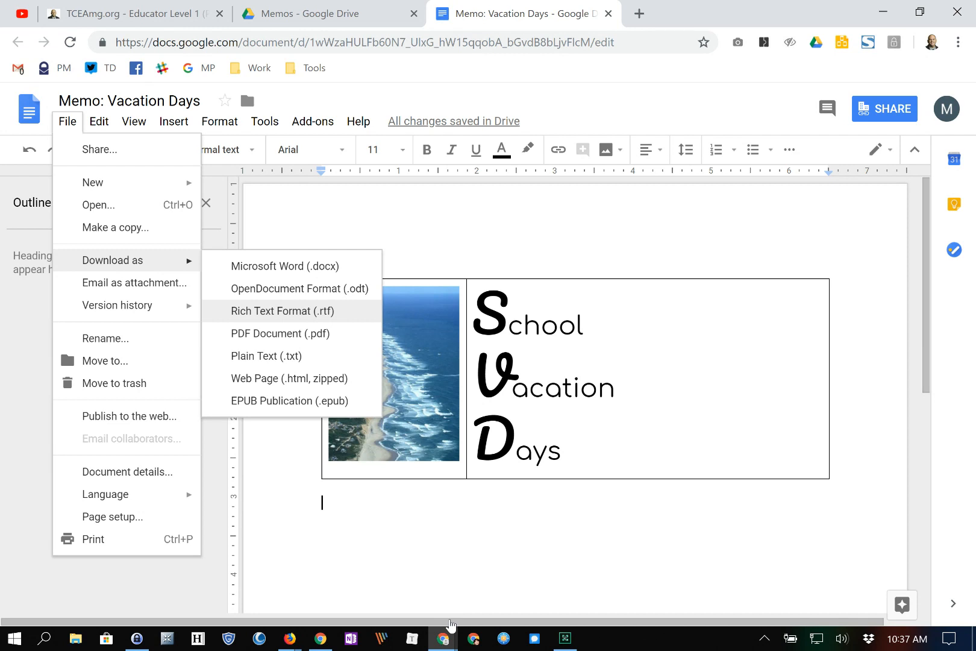
pyautogui.press('Down')
pyautogui.press('Down')
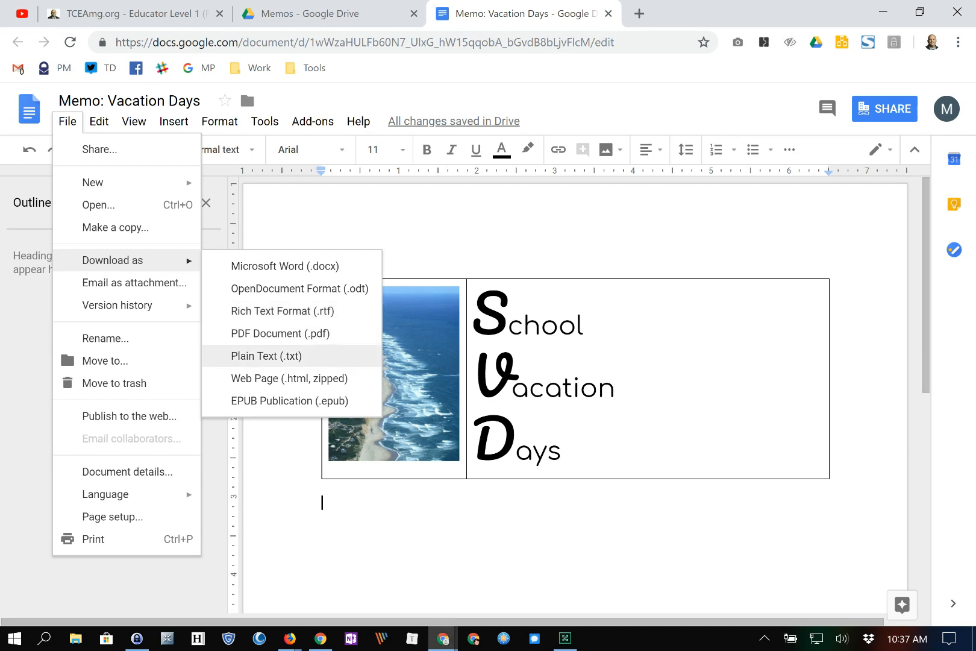
pyautogui.press('Down')
pyautogui.press('Down')
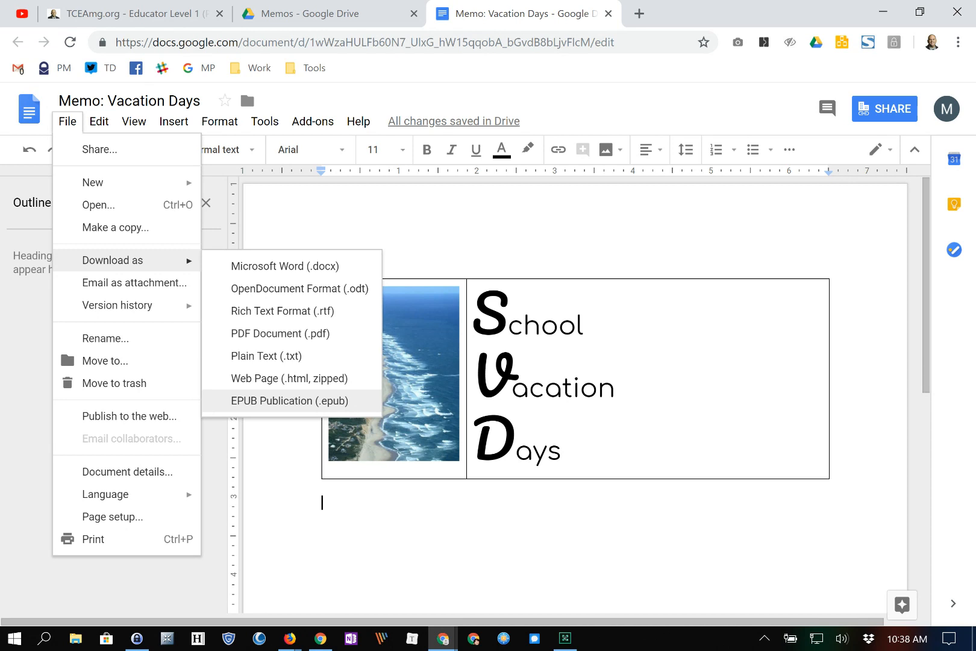
pyautogui.press('Escape')
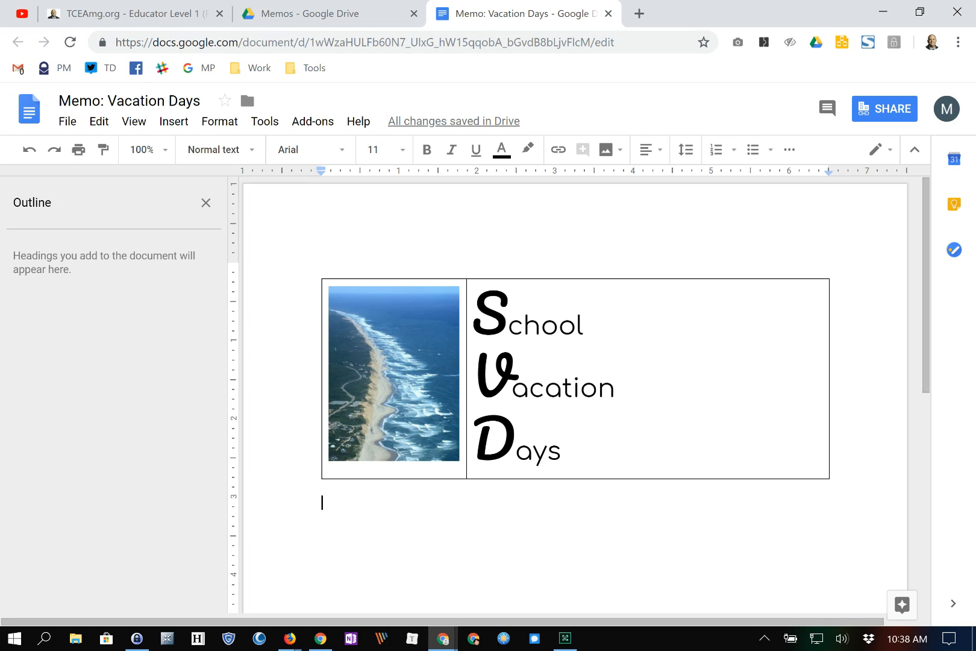
# - Write the intro sentence about upcoming school vacation days and the following holidays
pyautogui.write('k')
pyautogui.press('BackSpace')
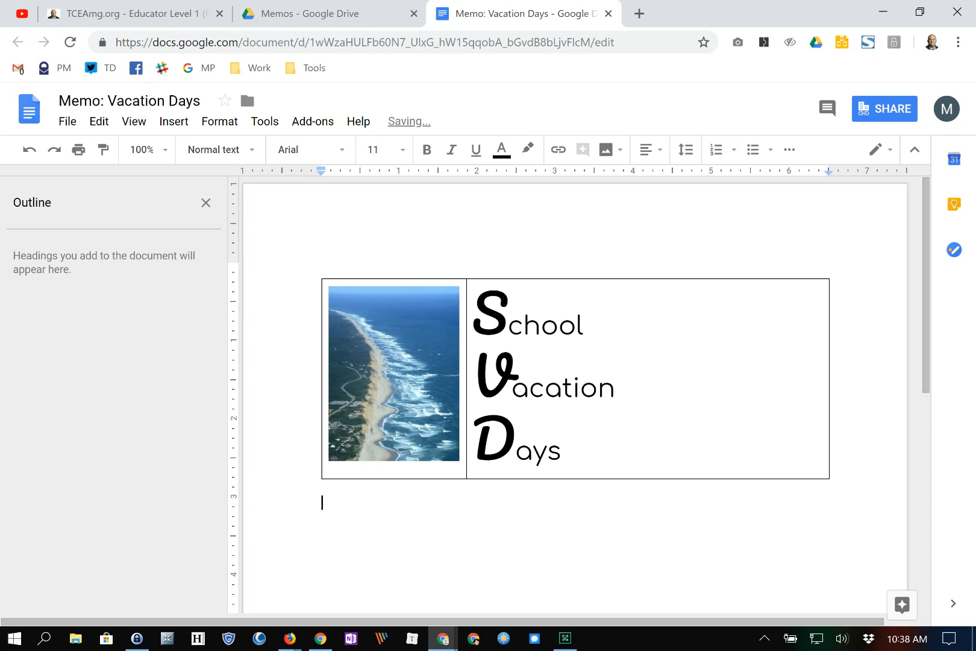
pyautogui.write('Hi! Thank you fo')
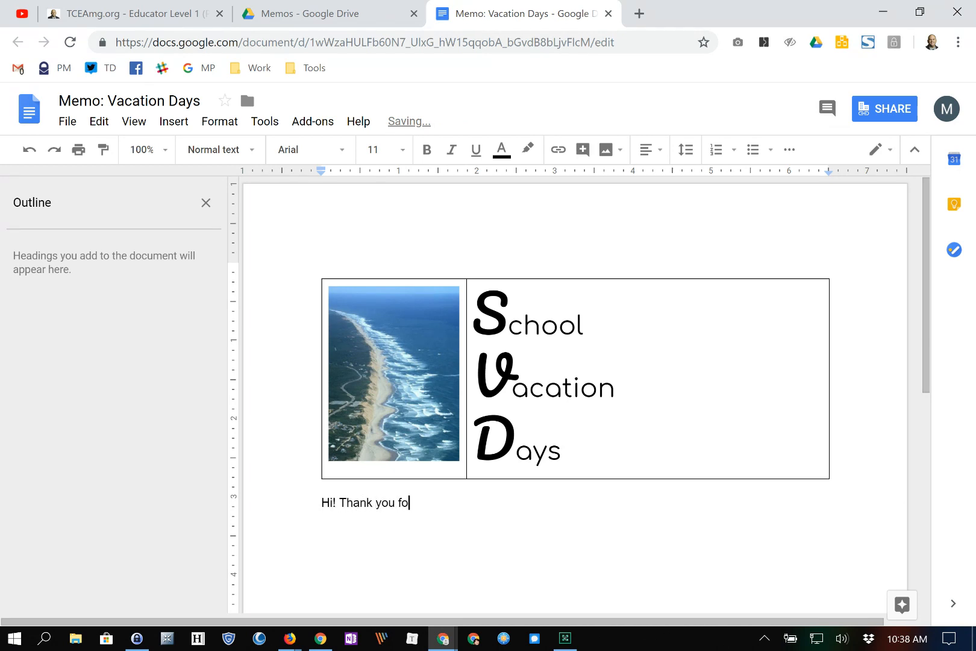
pyautogui.write('r your attention to this')
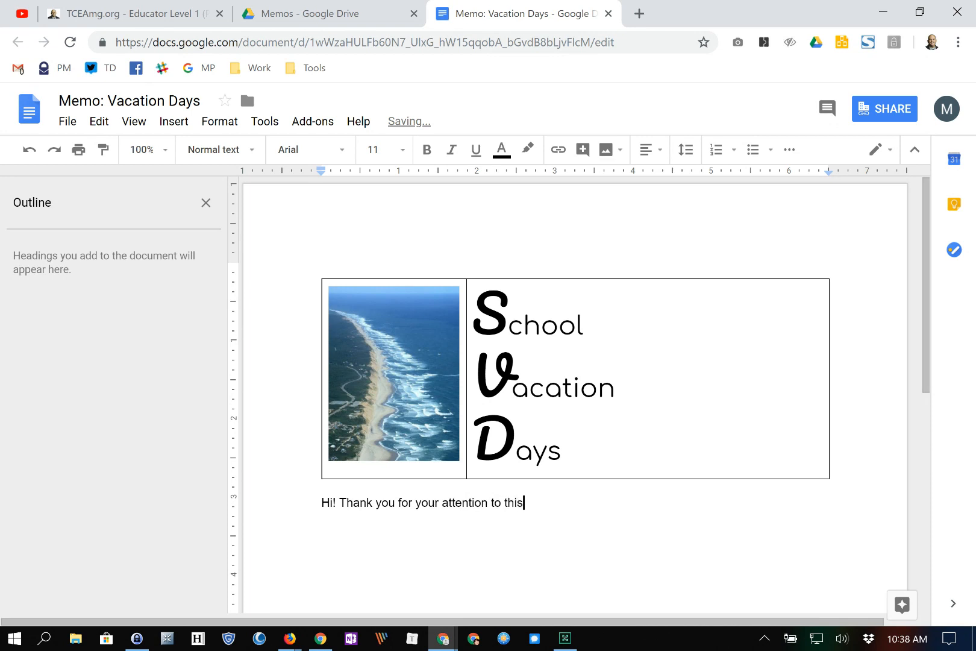
pyautogui.write(' notice about updomi')
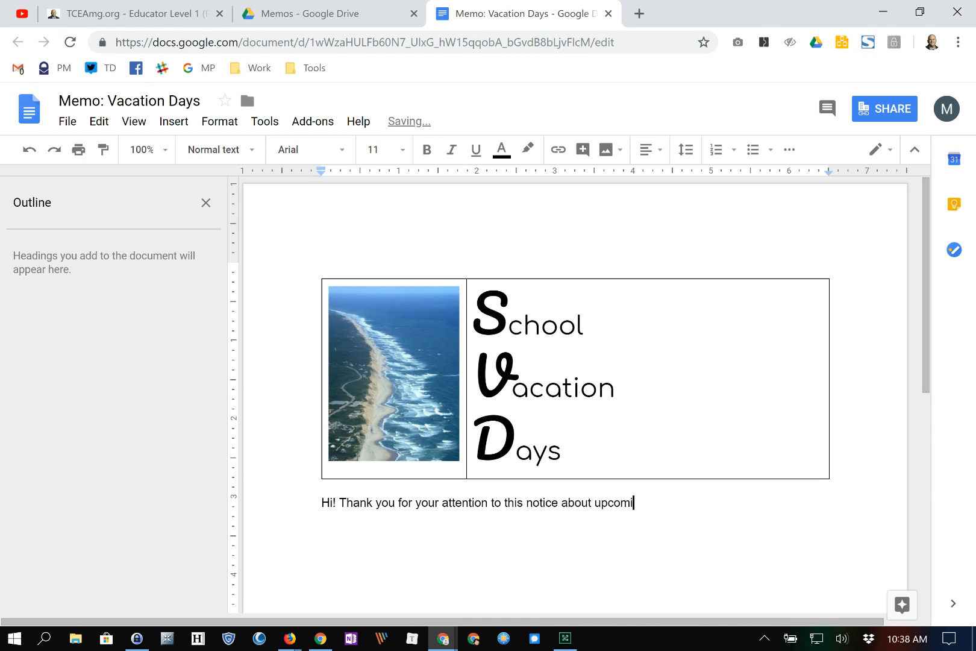
pyautogui.write('ng school vacation days. As you')
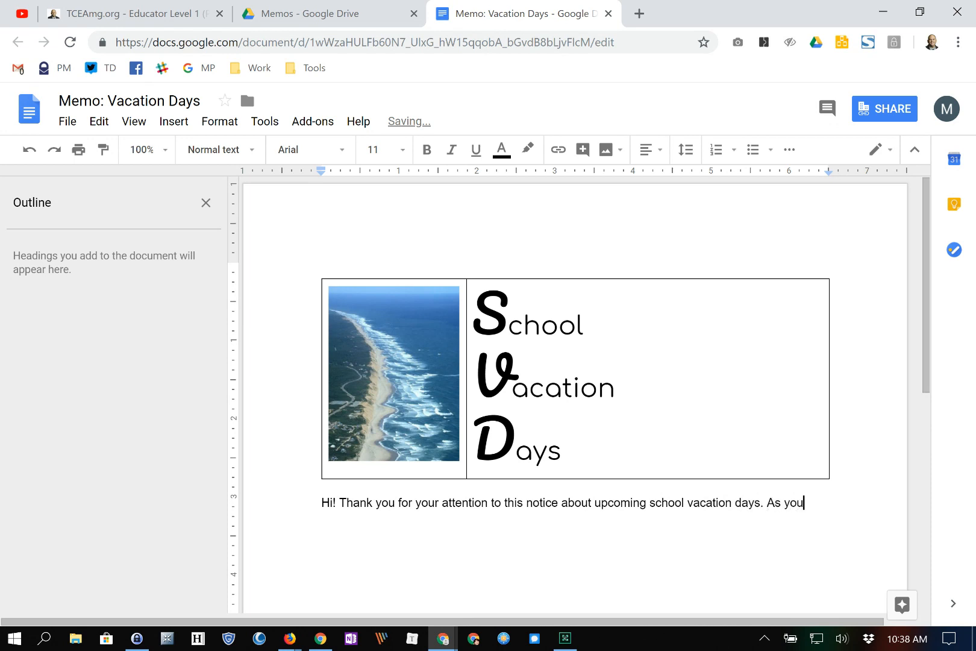
pyautogui.write(' know, we will be bre')
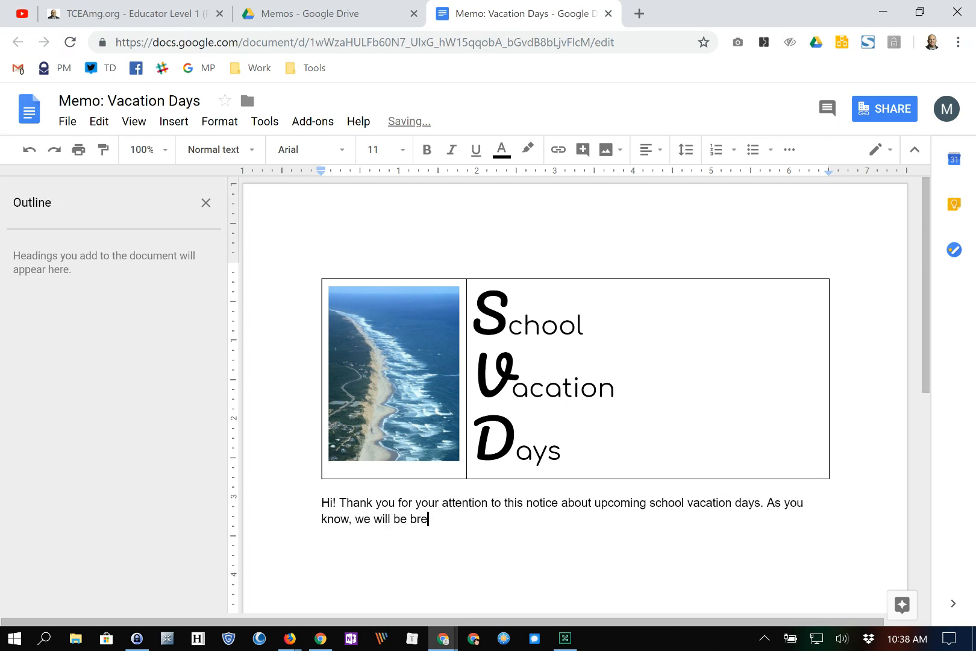
pyautogui.write('aking for the followi')
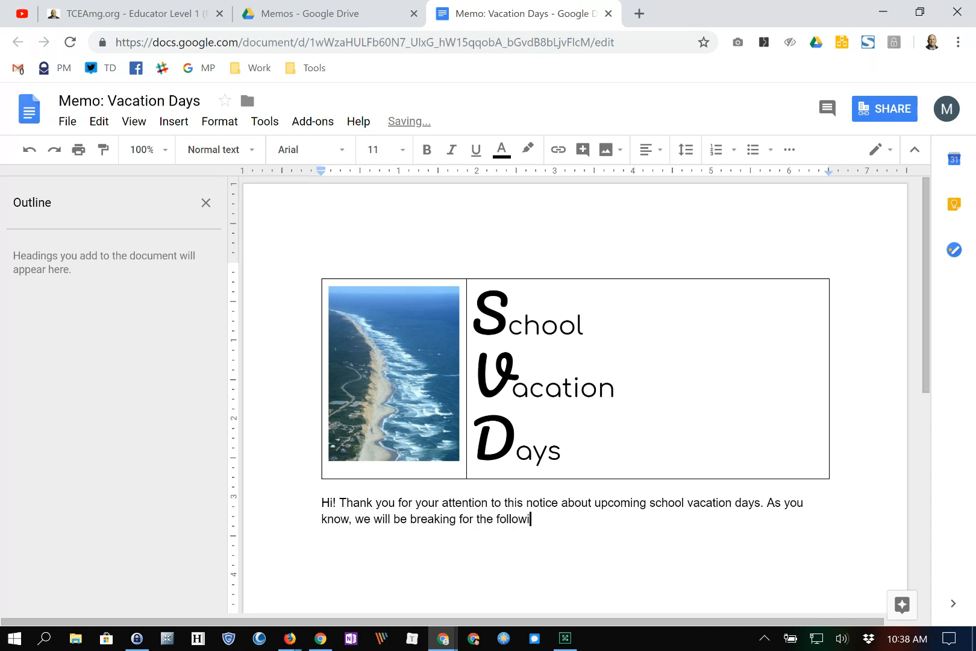
pyautogui.write('ng holidays.')
# - Add a Winter Break line and a sentence dating it December 20 - January 3rd, 2019
pyautogui.press('Return')
pyautogui.press('Return')
pyautogui.write('Winter Break')
pyautogui.press('Return')
pyautogui.write('THi')
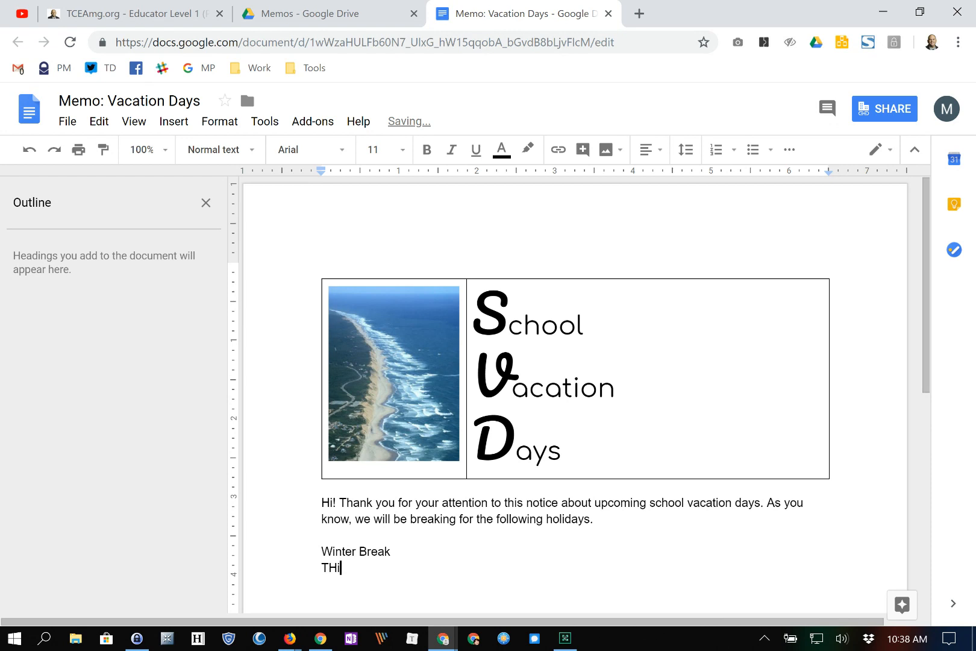
pyautogui.press('BackSpace')
pyautogui.write('his winter break will t')
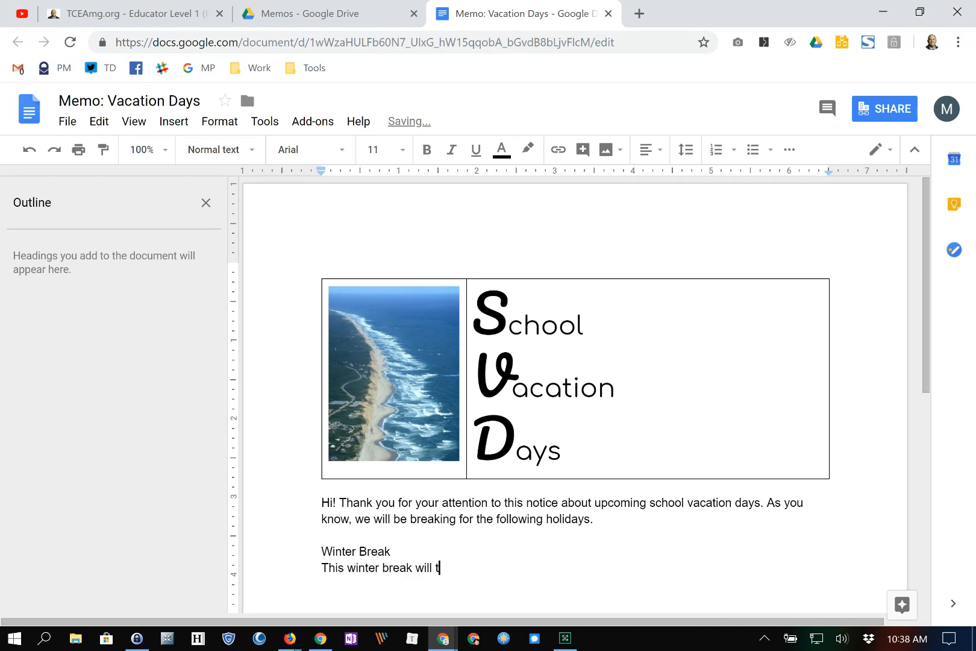
pyautogui.write('ake place December 20')
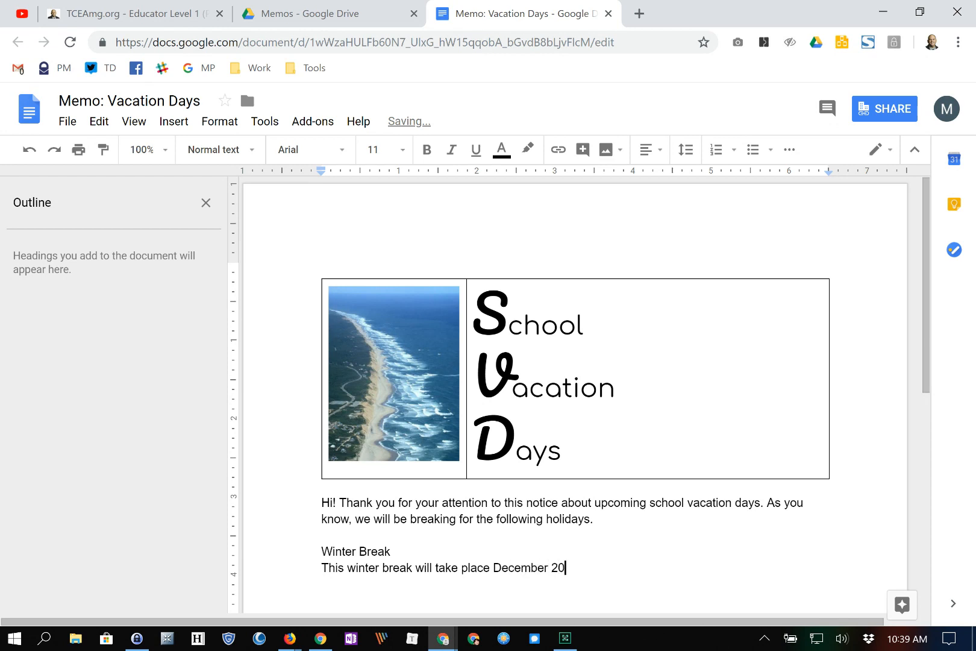
pyautogui.write('-January 3rd, 2019')
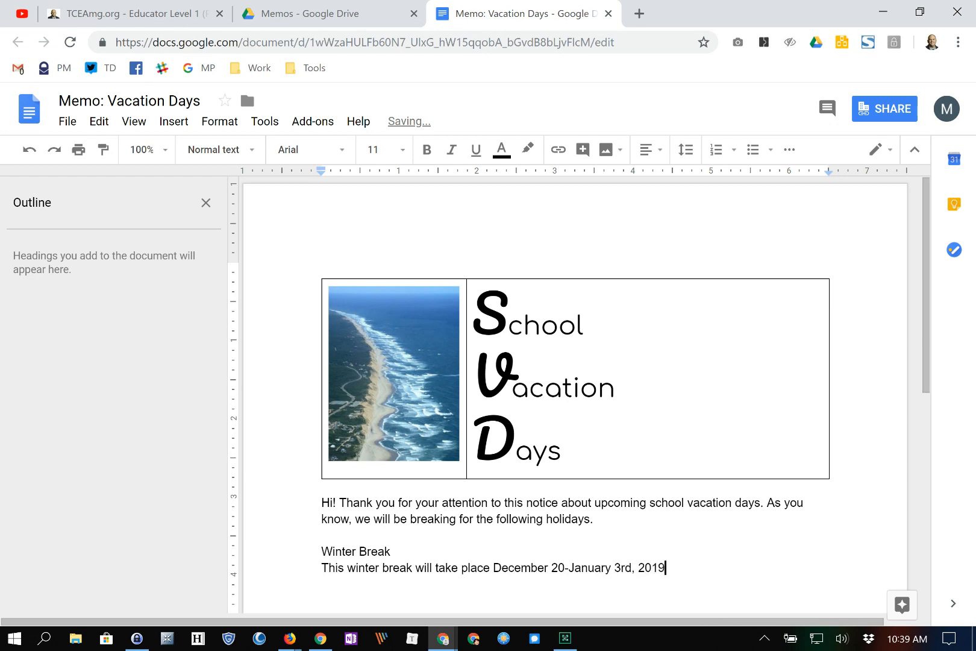
# - Insert ', 2018' after December 20, end the sentence with a period, and select Winter Break
pyautogui.click(566, 567)
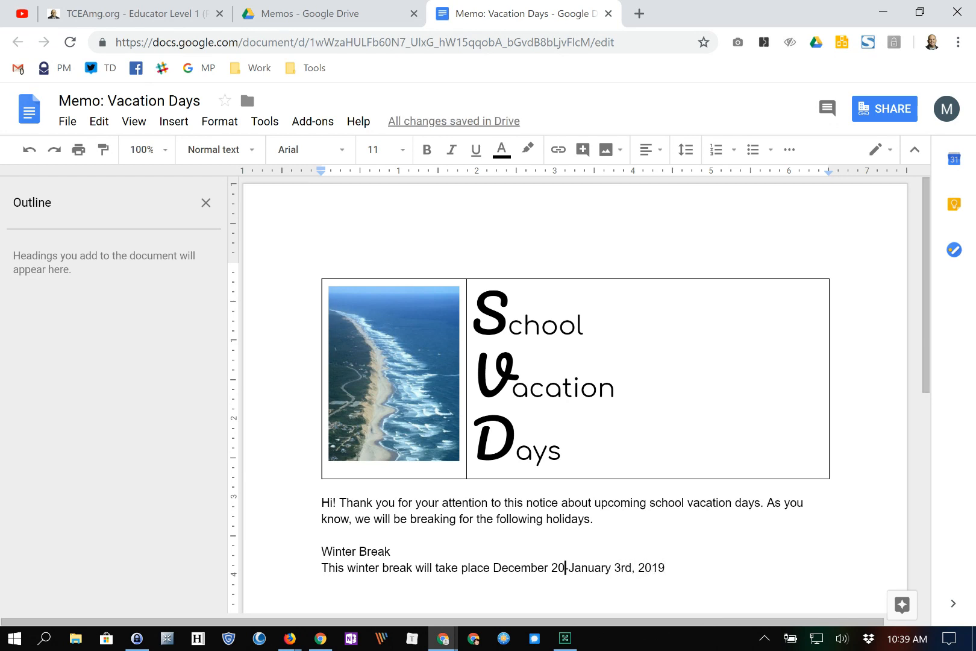
pyautogui.write(', 2018')
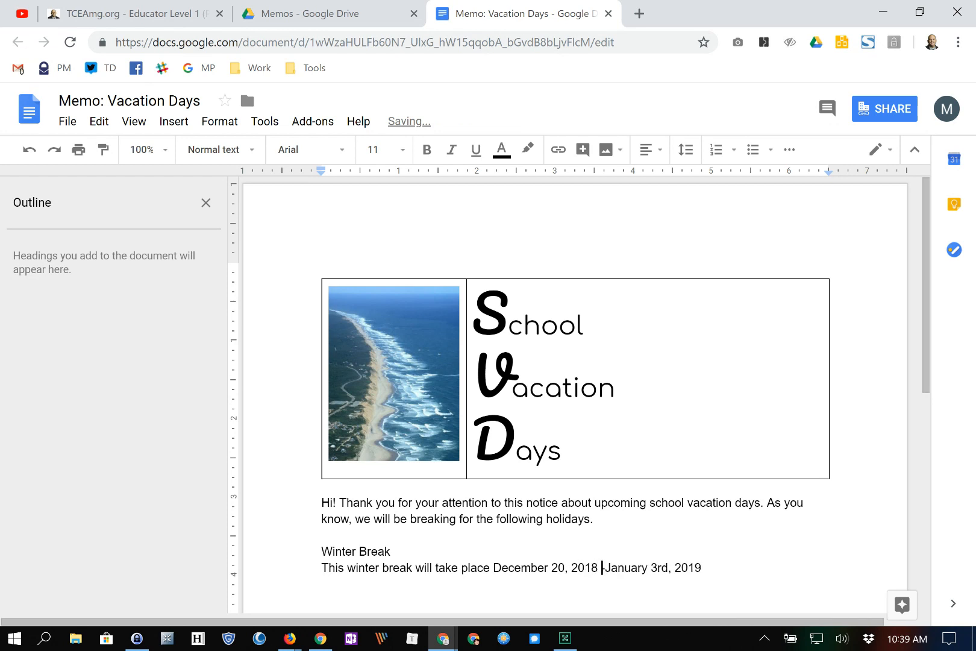
pyautogui.press('Right')
pyautogui.press('End')
pyautogui.write('.')
pyautogui.scroll(-3, 575, 328)
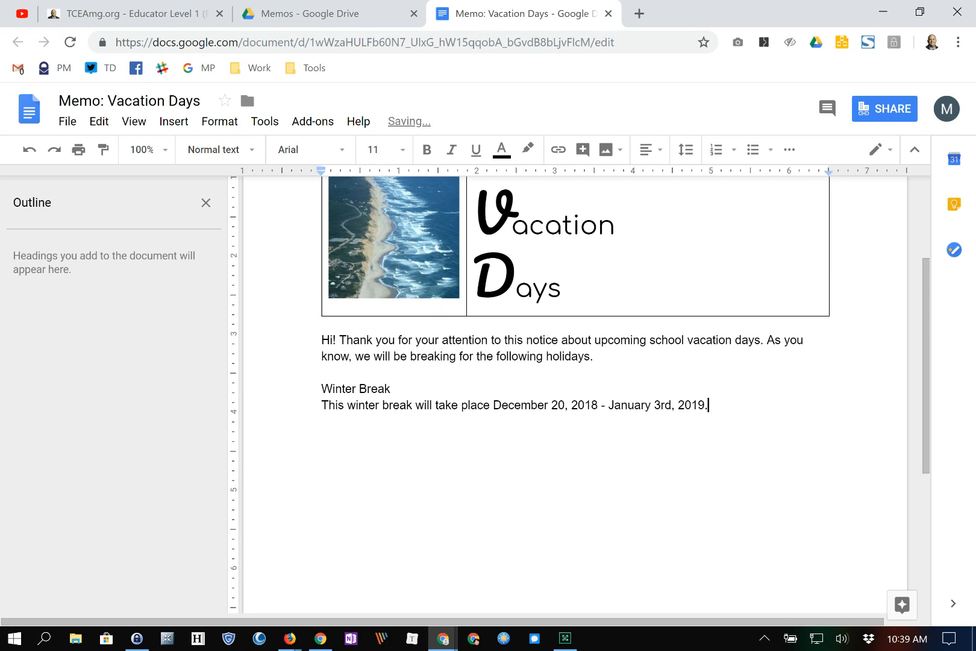
pyautogui.hotkey('shift', 'Home')
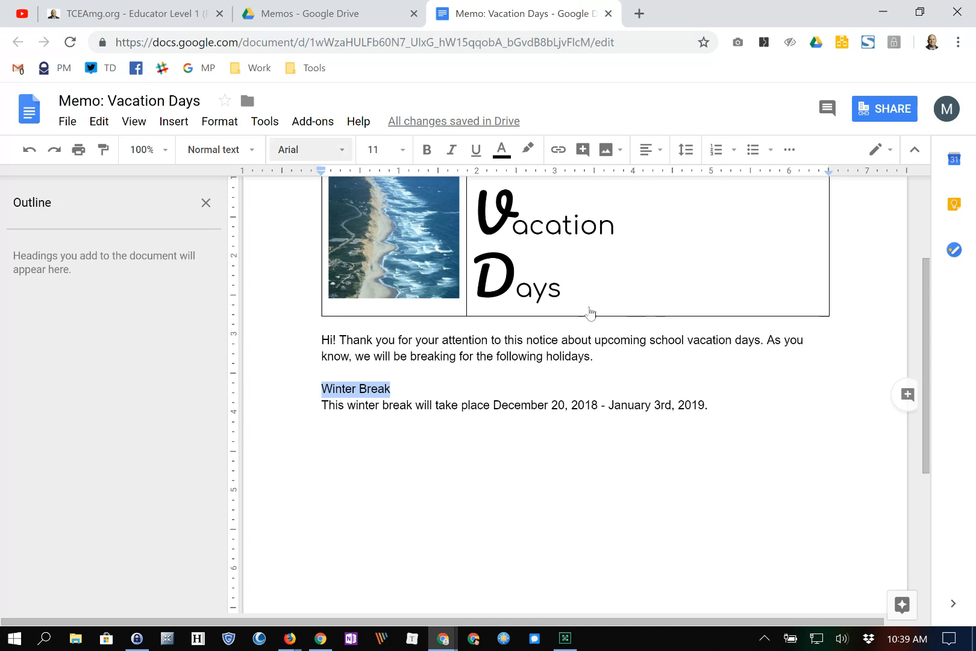
# - Make Winter Break a Pacifico Heading 1 with 'inter' and 'reak' in Comfortaa
pyautogui.click(243, 151)
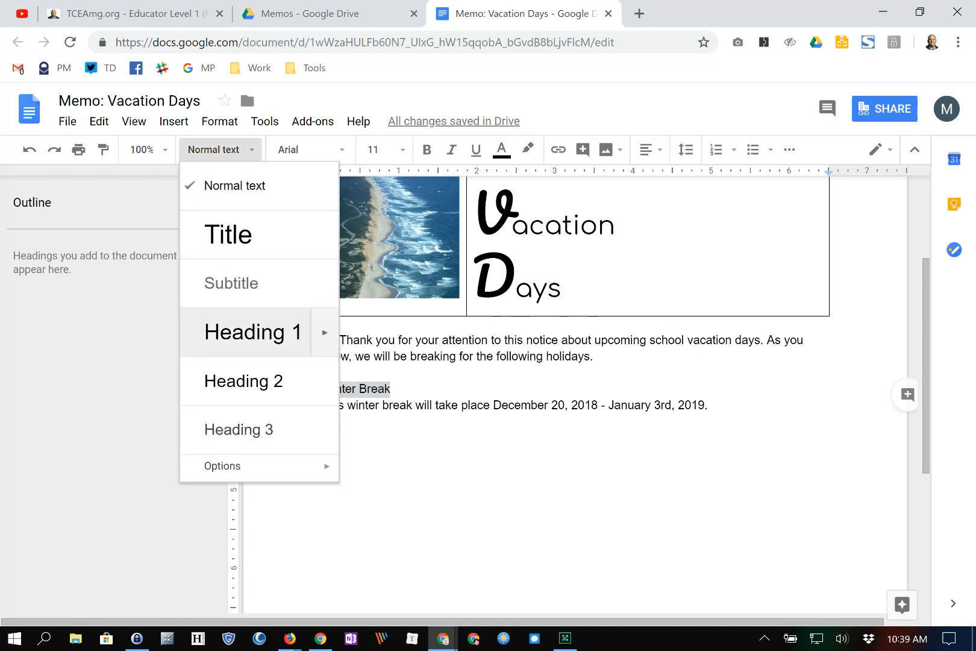
pyautogui.click(253, 332)
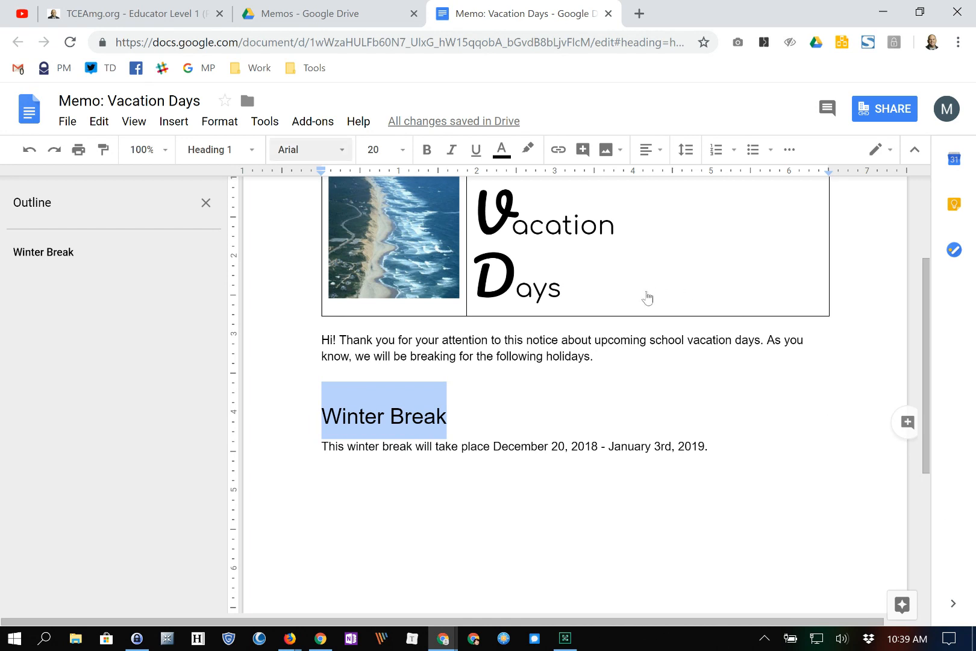
pyautogui.click(323, 150)
pyautogui.click(338, 239)
pyautogui.moveTo(371, 416)
pyautogui.mouseDown()
pyautogui.moveTo(348, 416)
pyautogui.moveTo(392, 416)
pyautogui.mouseUp()
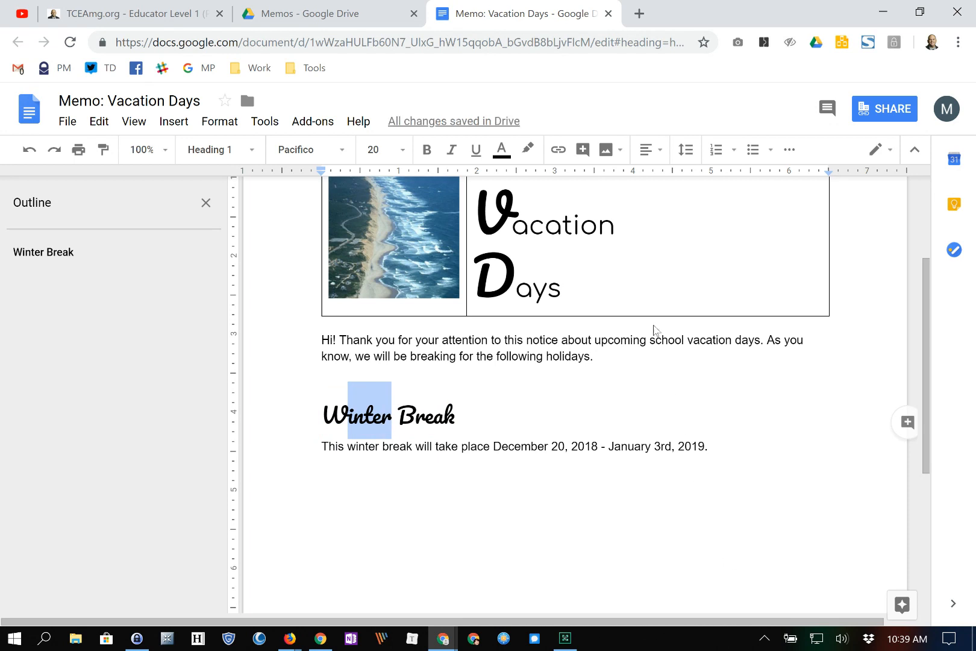
pyautogui.click(324, 150)
pyautogui.click(324, 239)
pyautogui.moveTo(463, 416); pyautogui.dragTo(424, 416)
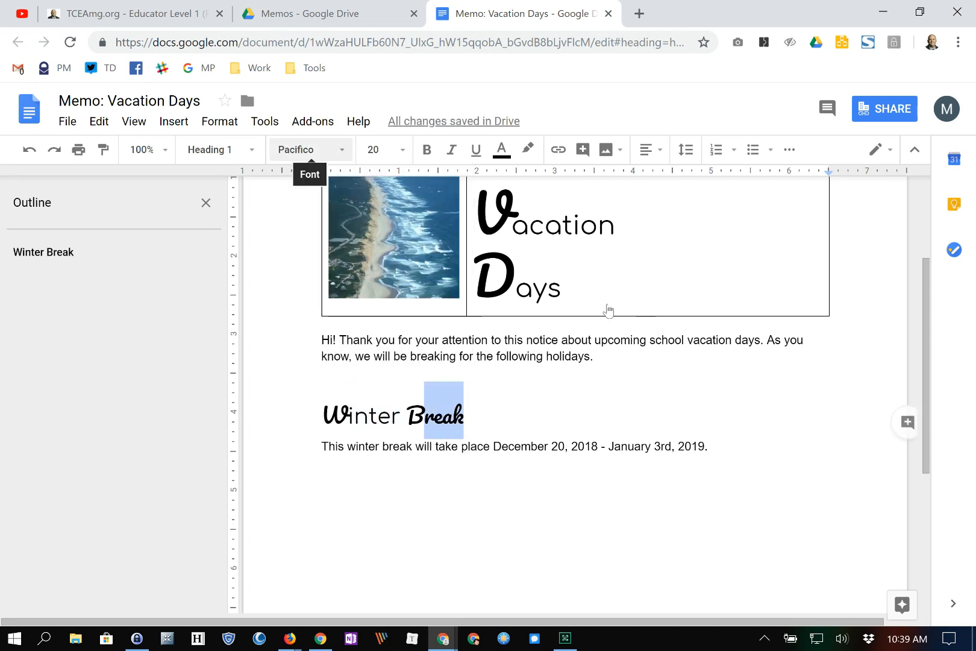
pyautogui.click(301, 149)
pyautogui.click(327, 209)
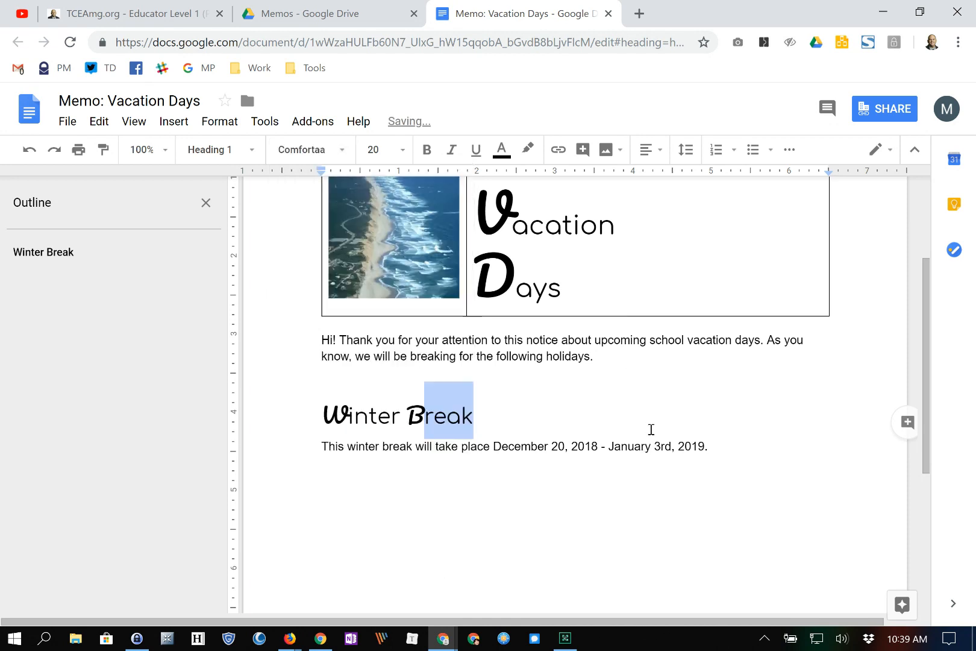
# - Update the Heading 1 style to match Winter Break, then start a paragraph below its sentence
pyautogui.press('Right')
pyautogui.hotkey('ctrl', 'shift', 'Left')
pyautogui.hotkey('ctrl', 'shift', 'Left')
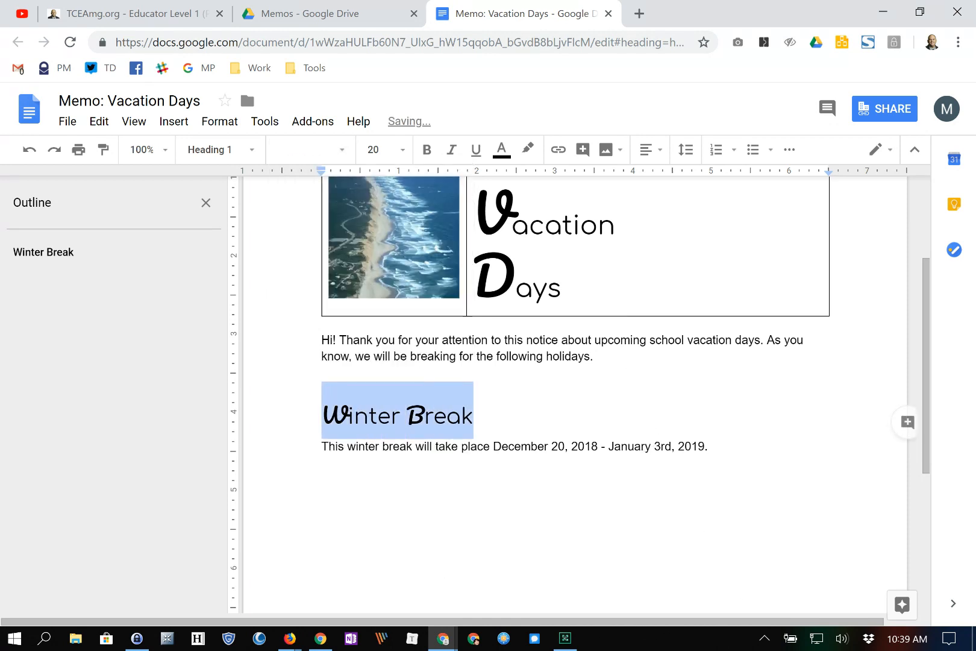
pyautogui.click(220, 149)
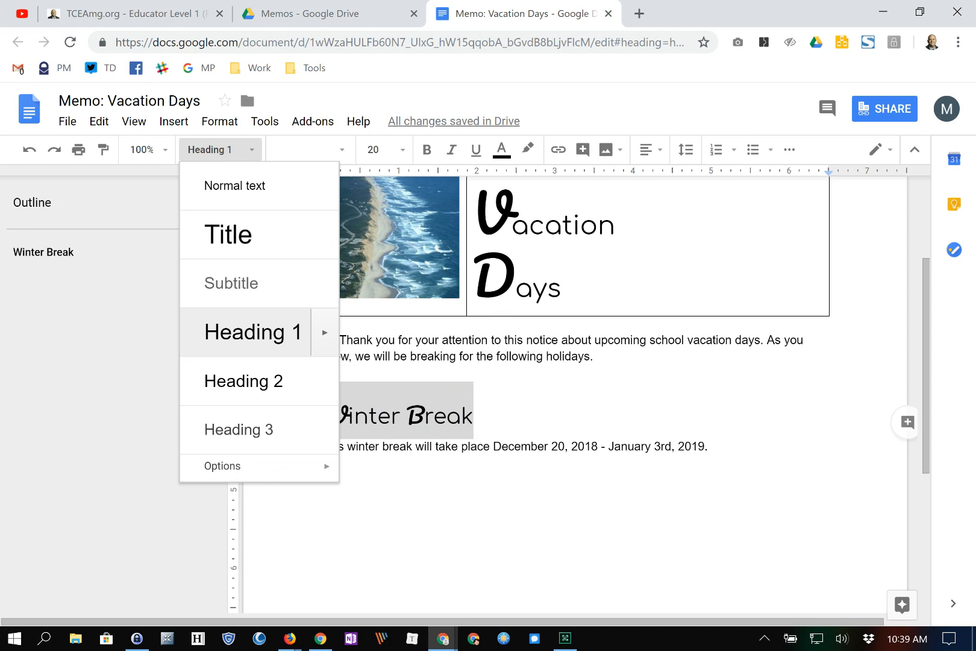
pyautogui.moveTo(325, 333)
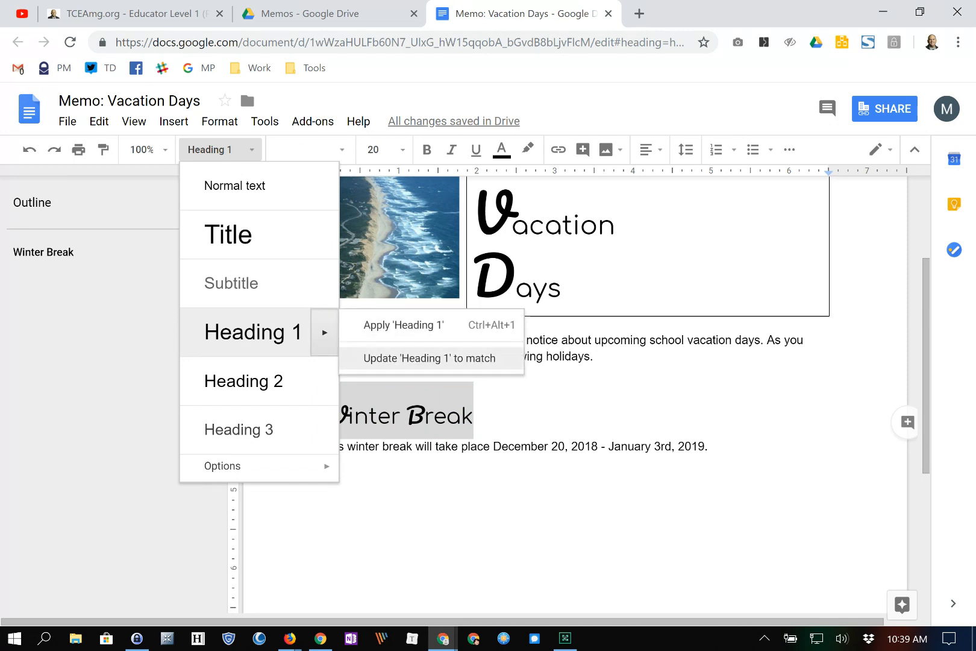
pyautogui.click(429, 358)
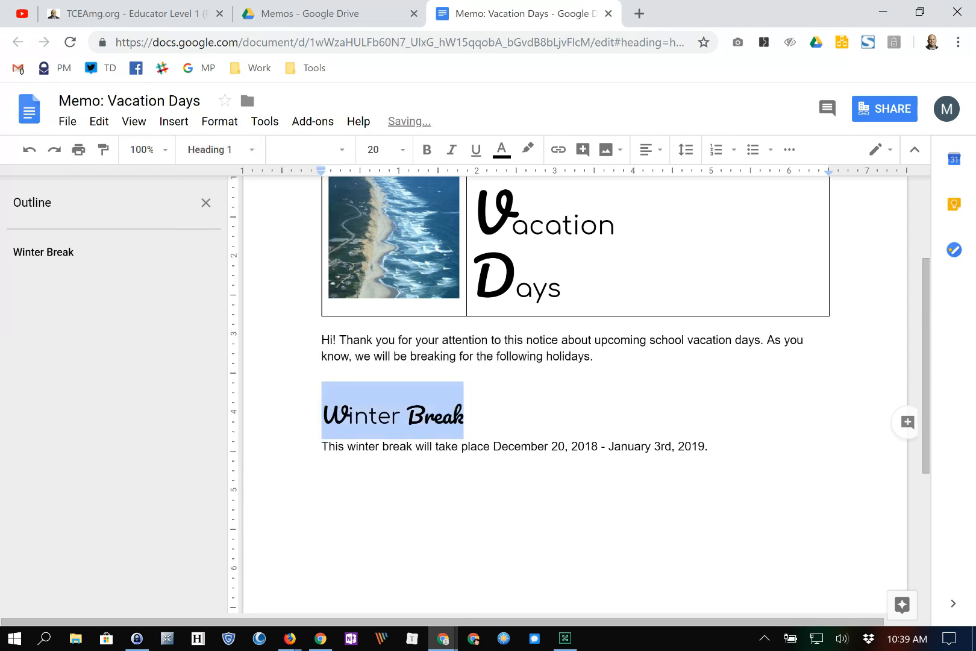
pyautogui.click(355, 416)
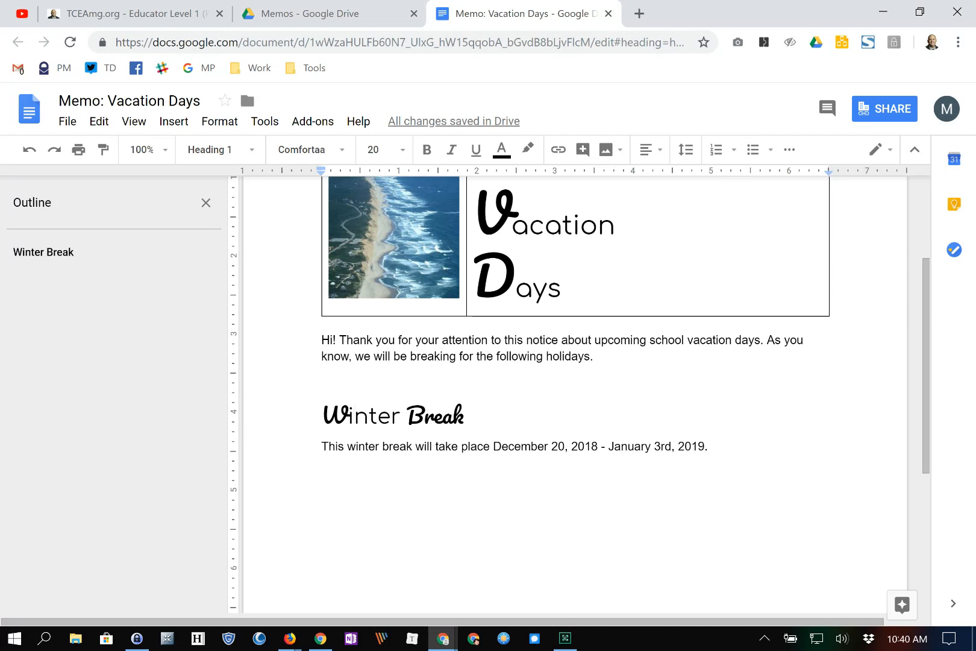
pyautogui.click(709, 447)
pyautogui.press('Return')
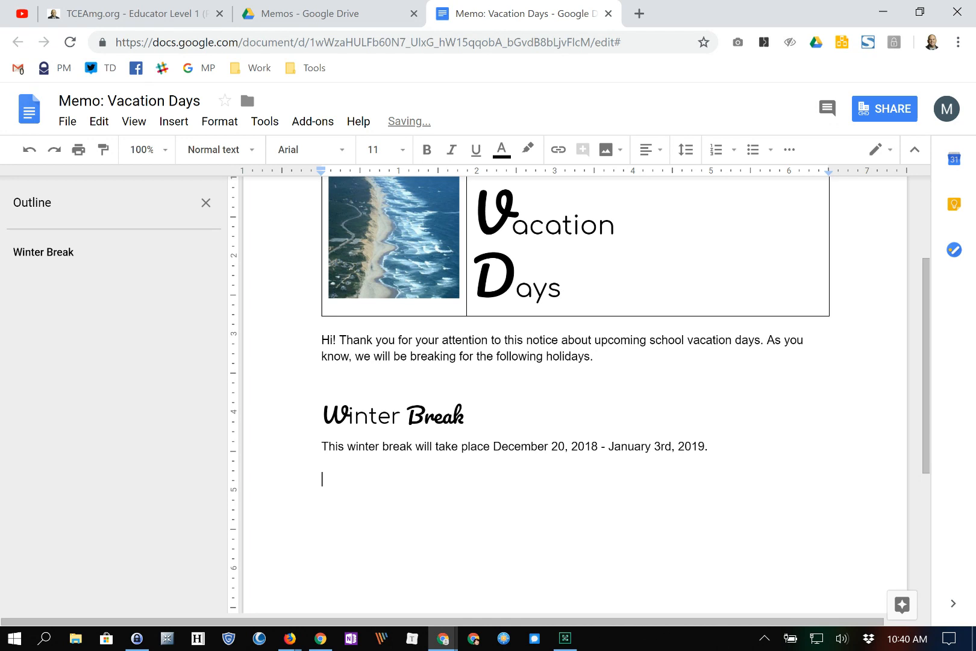
# - Type 'Spring Break' on a new line and make it a Heading 1
pyautogui.write('Spring Break')
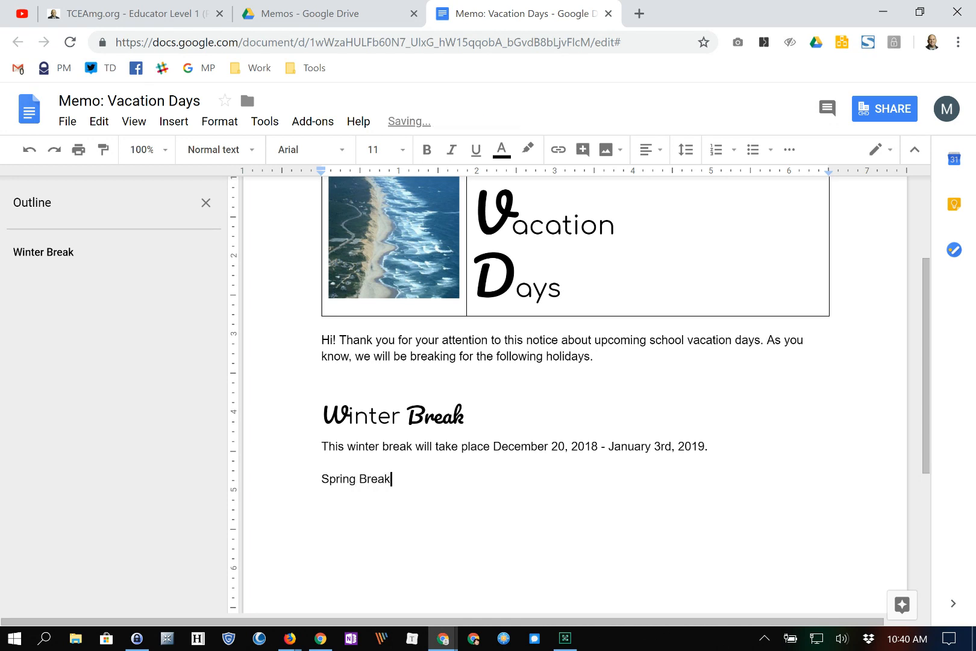
pyautogui.press('Return')
pyautogui.write('d')
pyautogui.moveTo(323, 462); pyautogui.dragTo(335, 479)
pyautogui.click(378, 479)
pyautogui.tripleClick(377, 479)
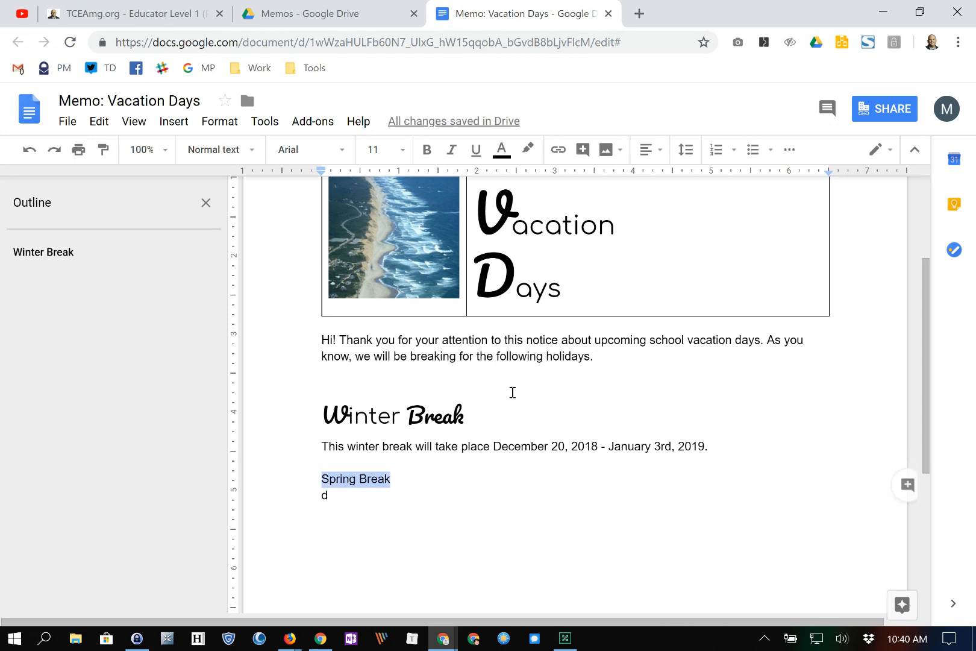
pyautogui.click(248, 150)
pyautogui.click(249, 333)
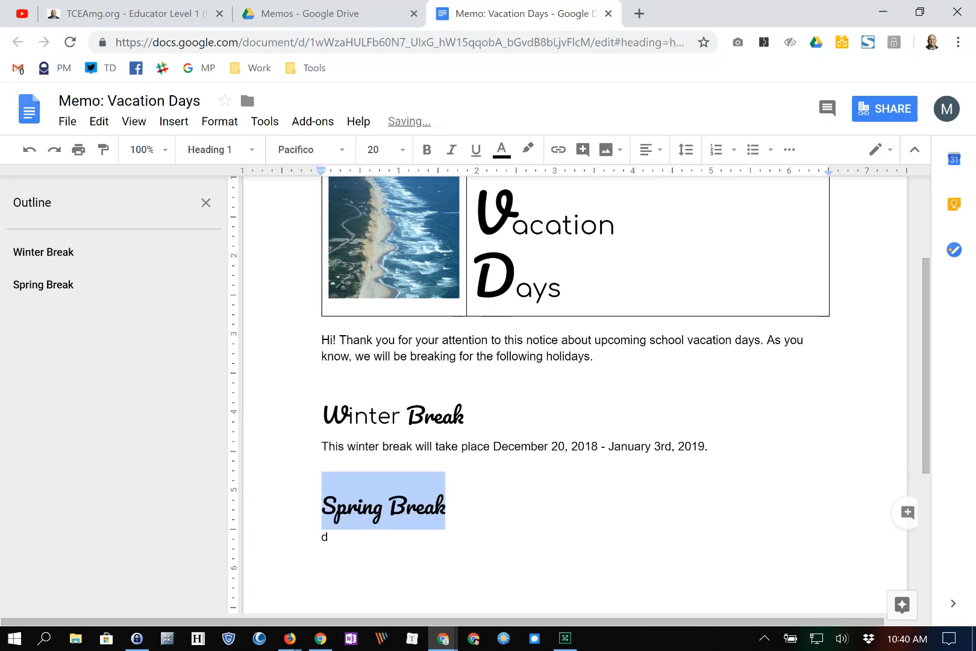
pyautogui.click(330, 537)
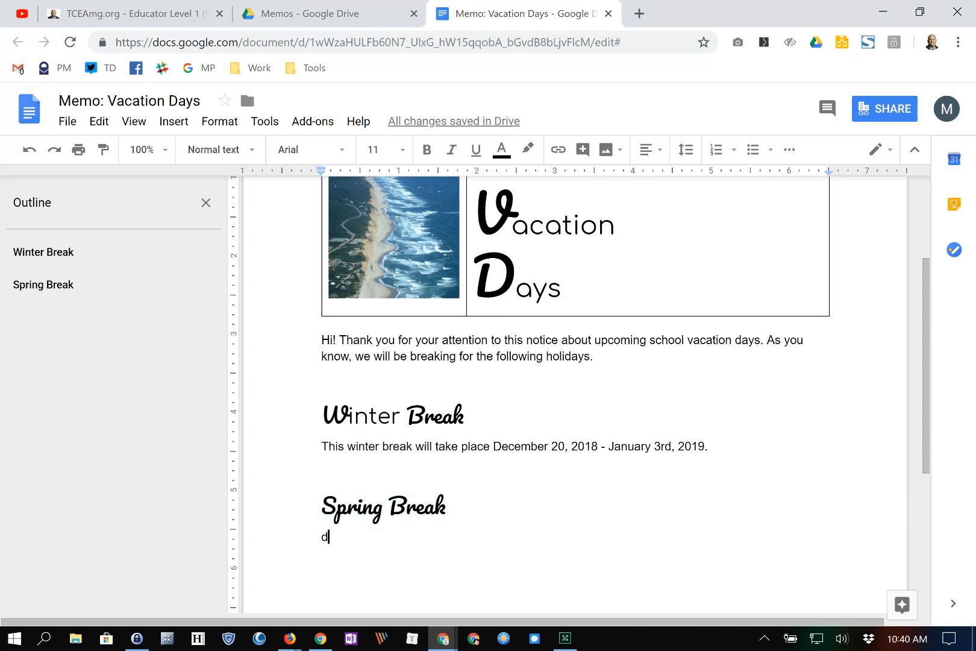
pyautogui.scroll(-3, 576, 395)
pyautogui.scroll(3, 576, 394)
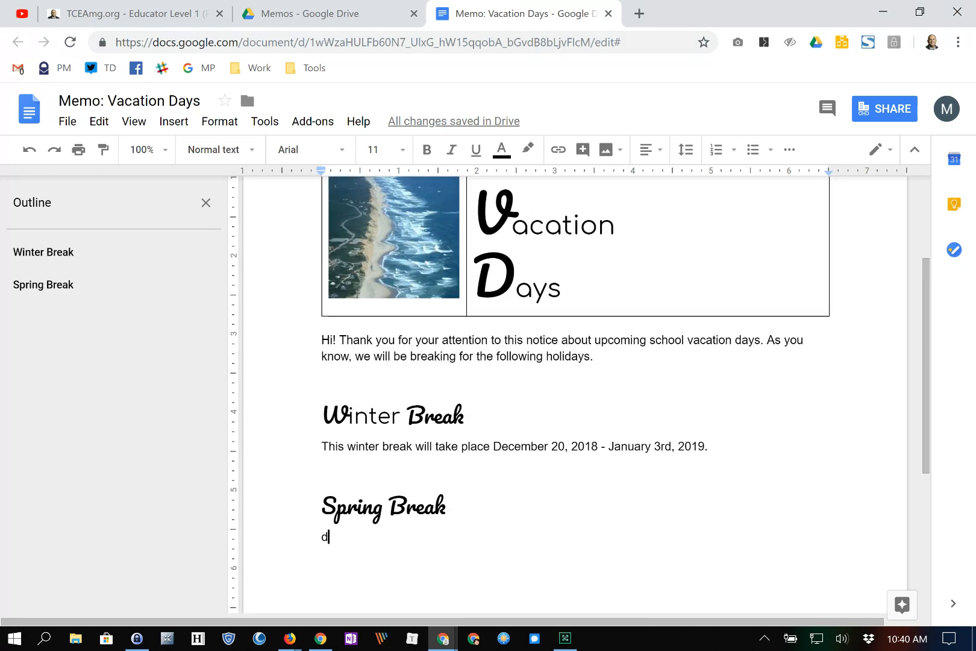
pyautogui.scroll(3, 575, 395)
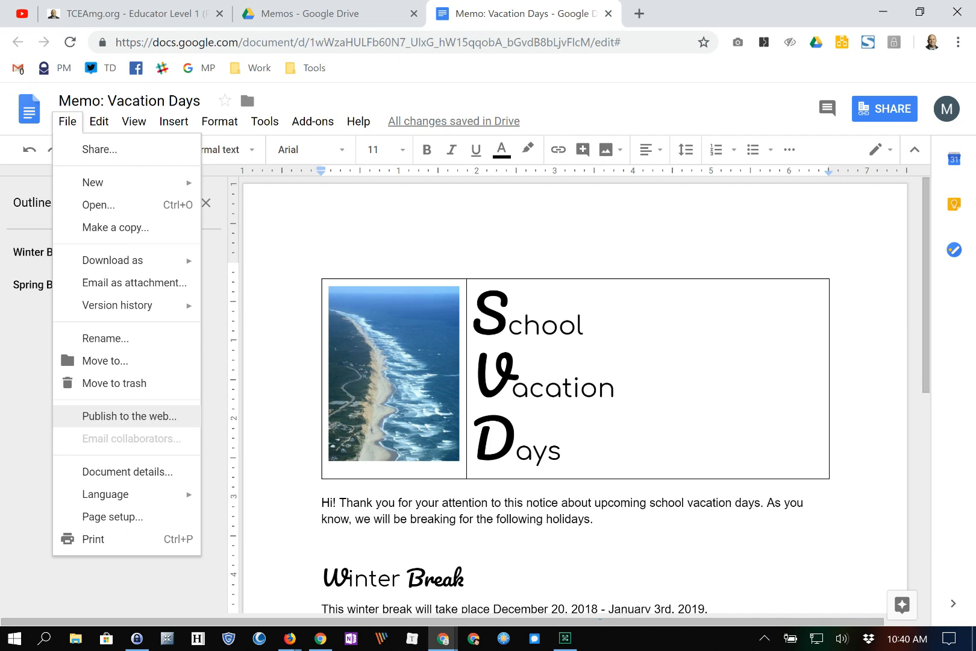
# - Publish the Vacation Days memo to the web via File > Publish to the web
pyautogui.click(130, 416)
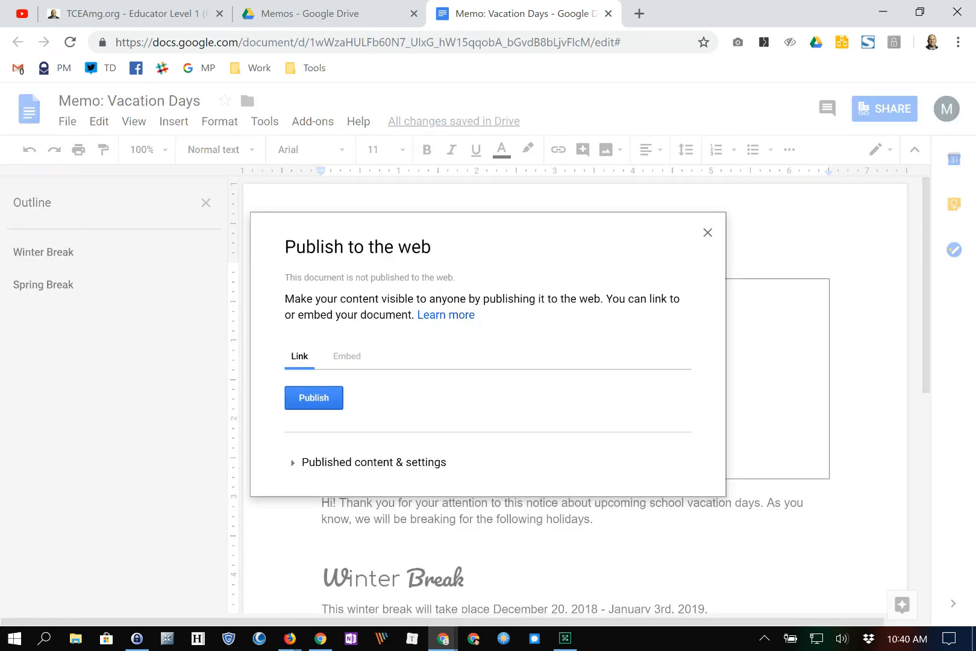
pyautogui.click(313, 398)
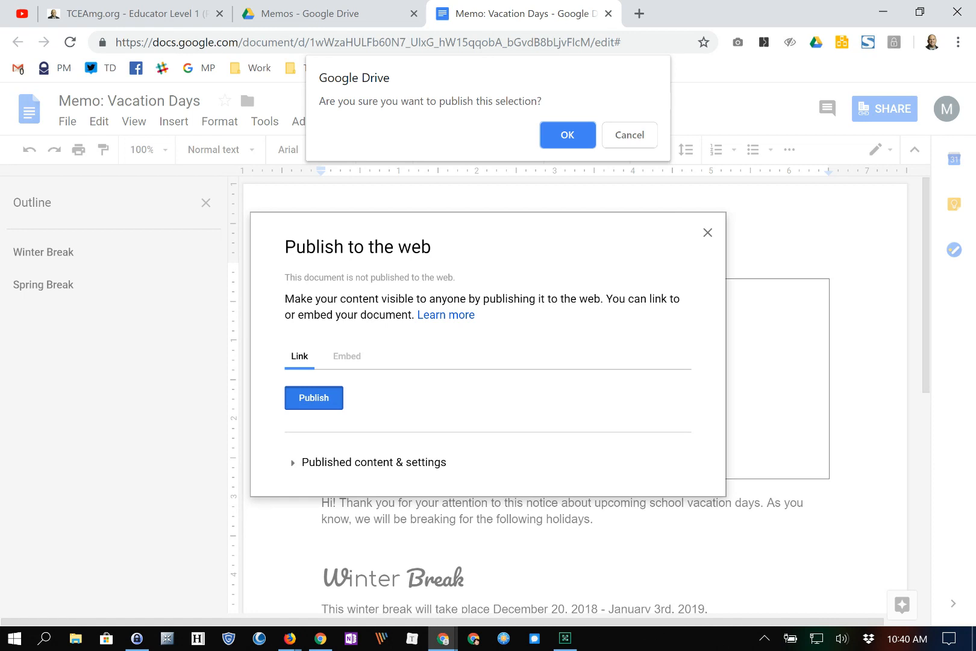
pyautogui.click(568, 134)
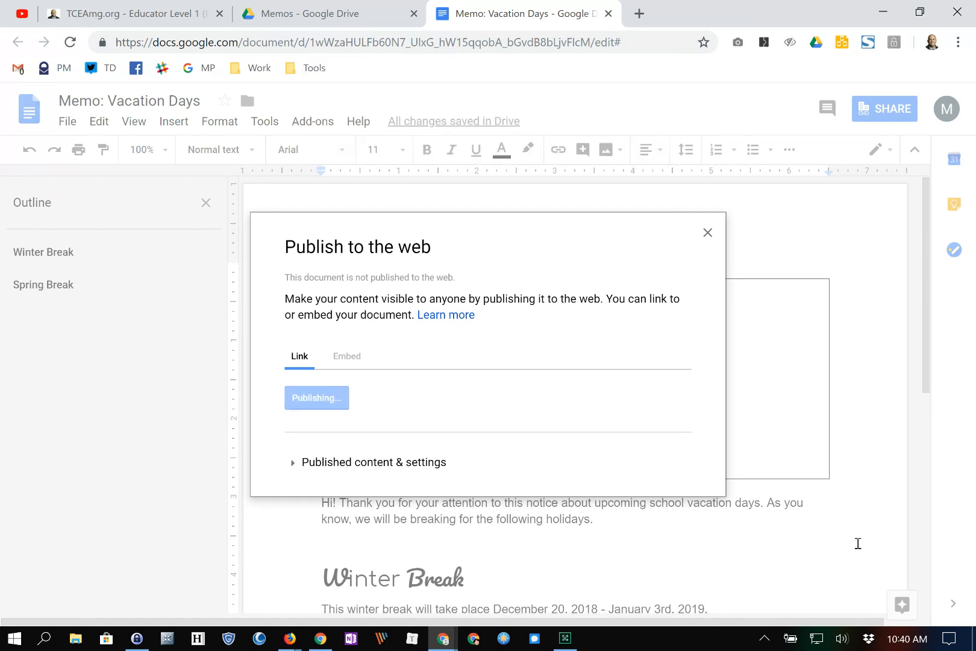
# - Copy the published link, close the publish window, and open a new browser tab
pyautogui.rightClick(351, 355)
pyautogui.click(369, 364)
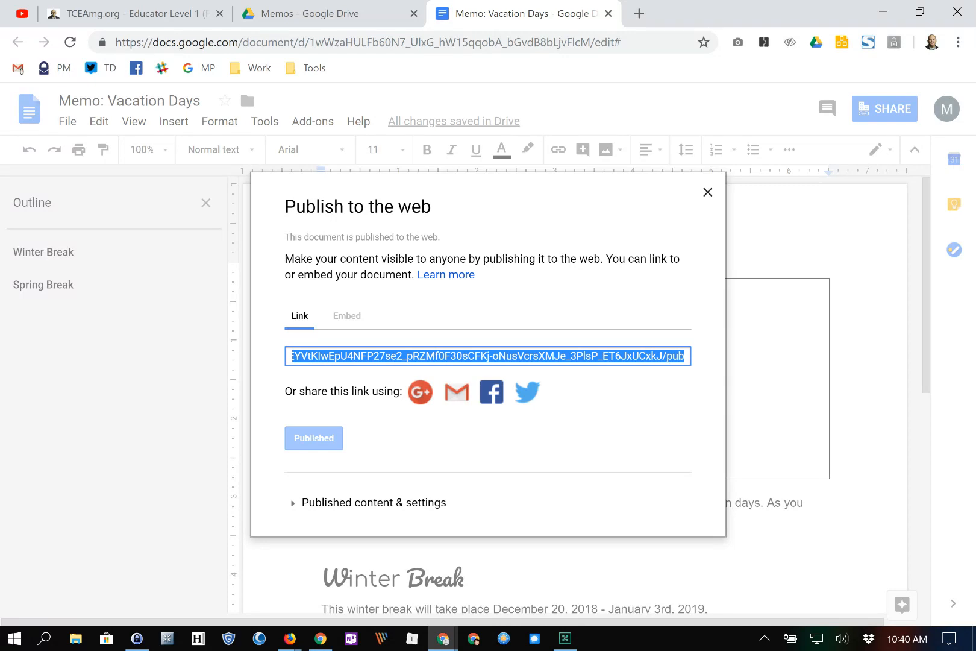
pyautogui.click(708, 193)
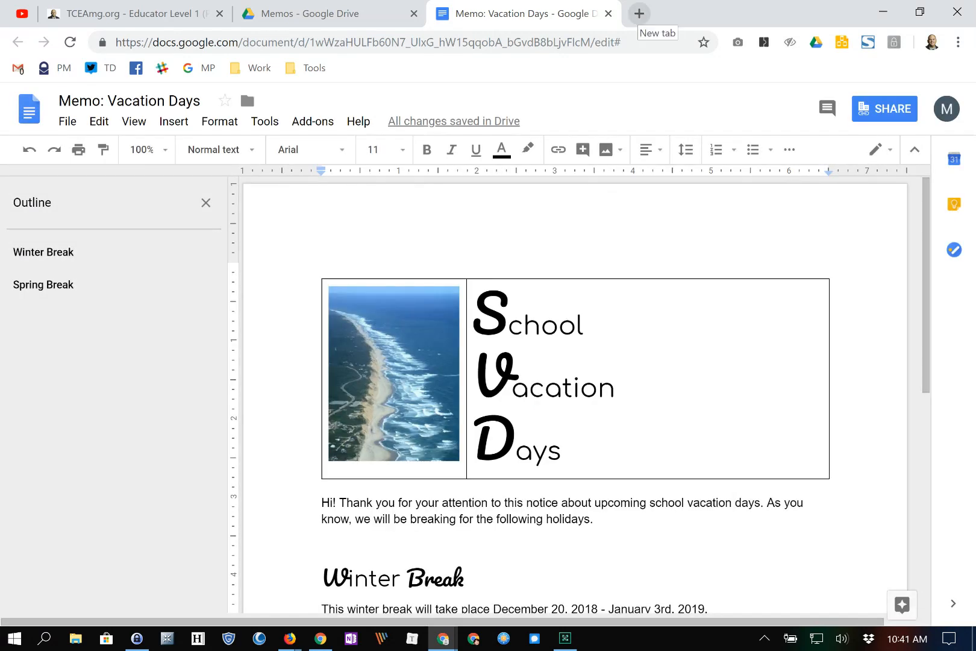
pyautogui.click(639, 13)
# - Paste the published link into the new tab's address bar and load the public page
pyautogui.write('https://docs.google.com/document/d/e/2PACX-1vSOaAmyMn92IMNxEYVtKlwEpU4NFP27se2_pRZMf0F30sCFKj-oNusVcrsXMJe_3PlsP_ET6JxUCxkJ/pub')
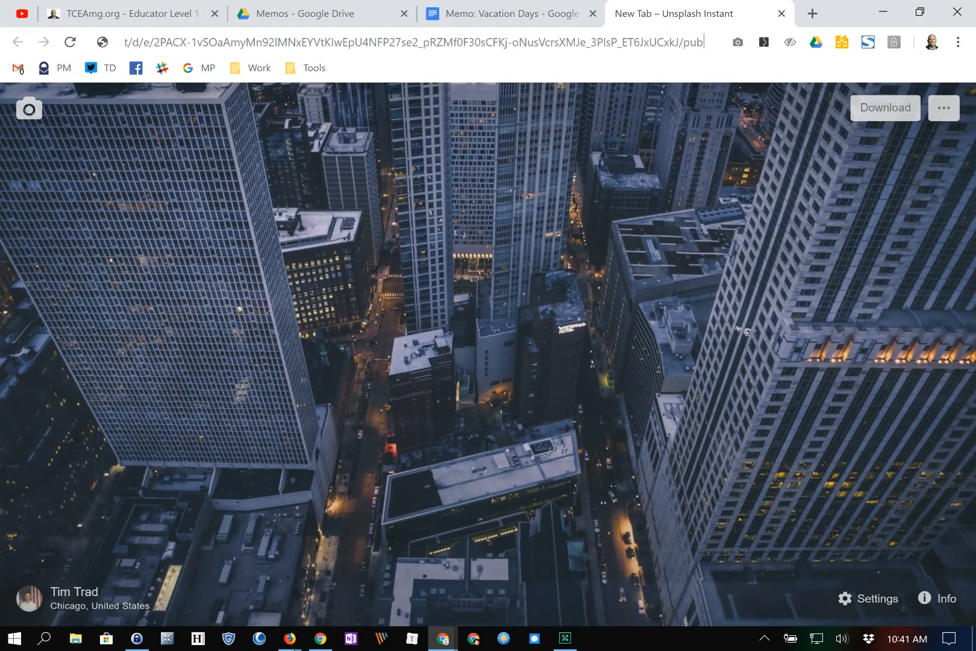
pyautogui.press('Return')
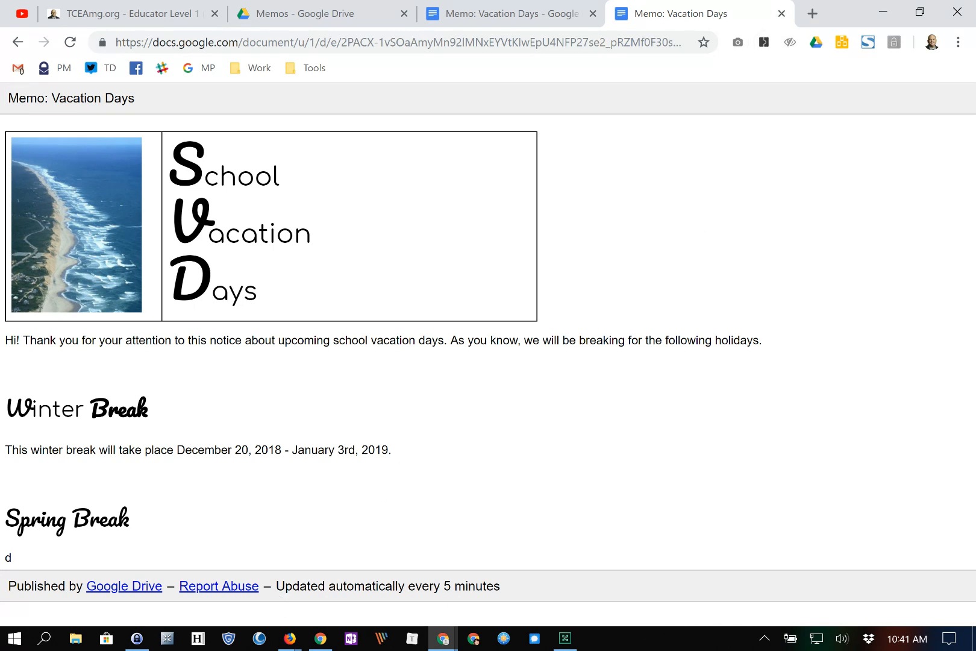
# - Close the published tab, let anyone at Crowley ISD with the link edit, then open More link options
pyautogui.click(782, 14)
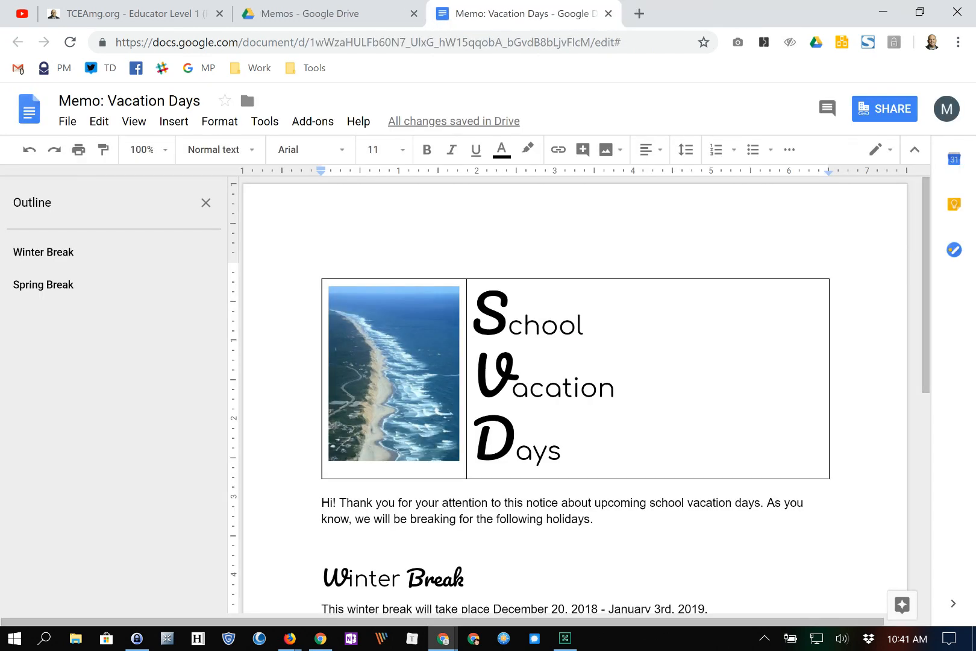
pyautogui.hotkey('alt', 'f')
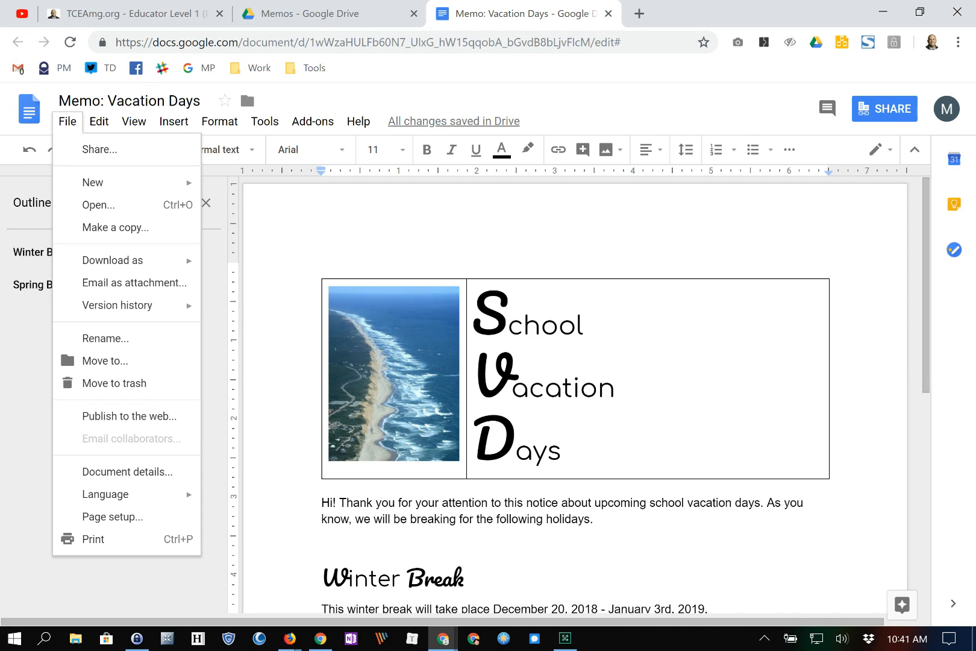
pyautogui.click(885, 109)
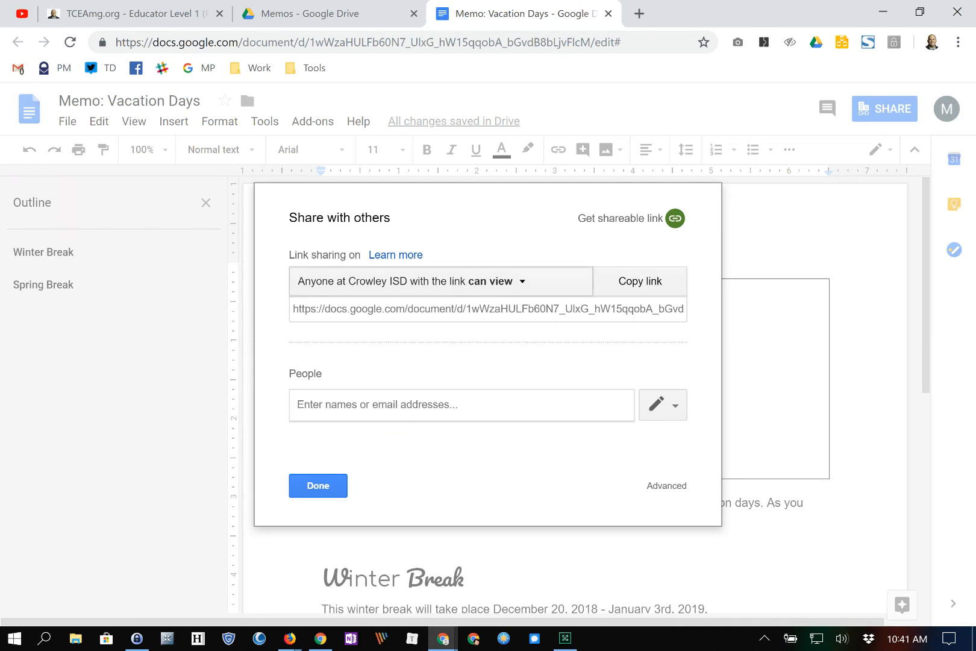
pyautogui.click(411, 280)
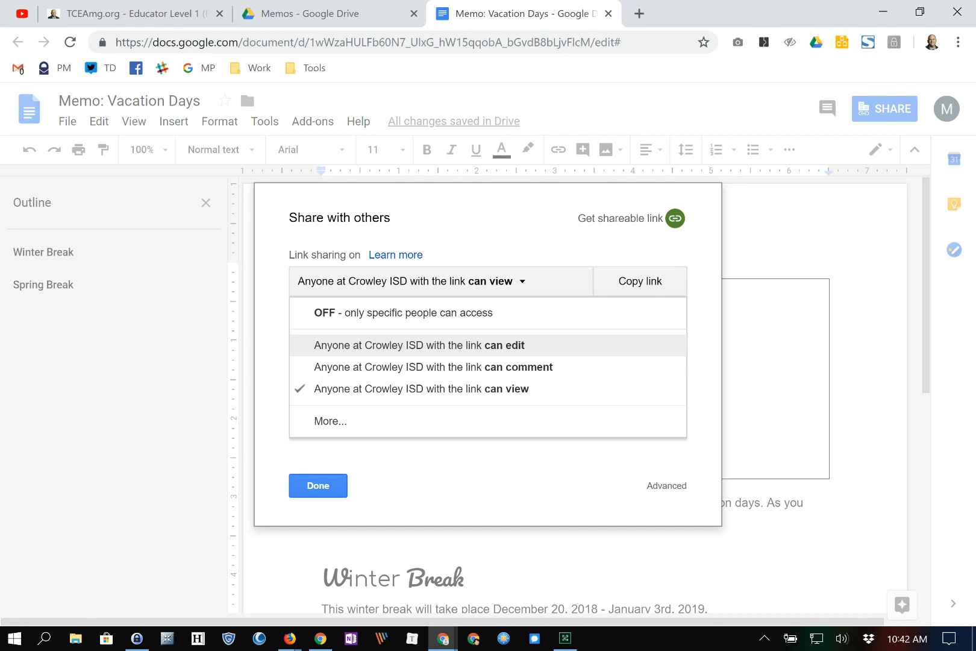
pyautogui.click(418, 345)
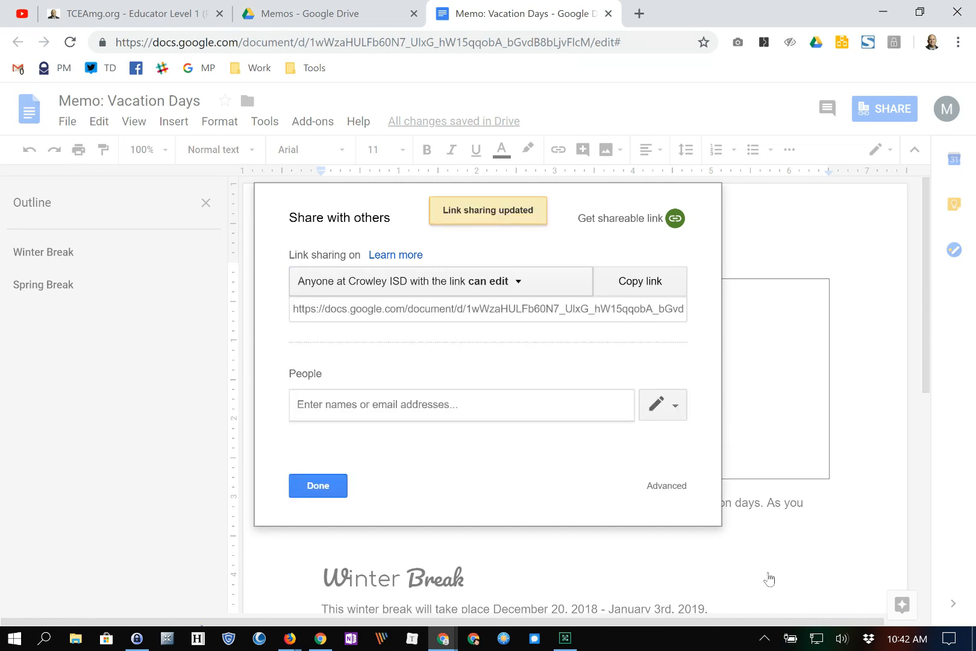
pyautogui.click(436, 285)
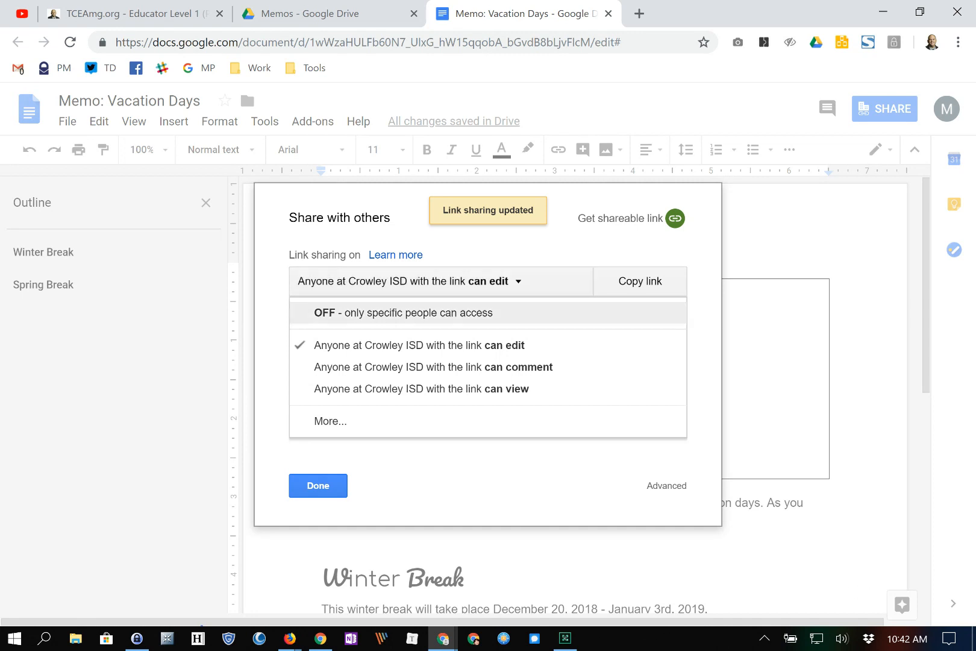
pyautogui.click(331, 421)
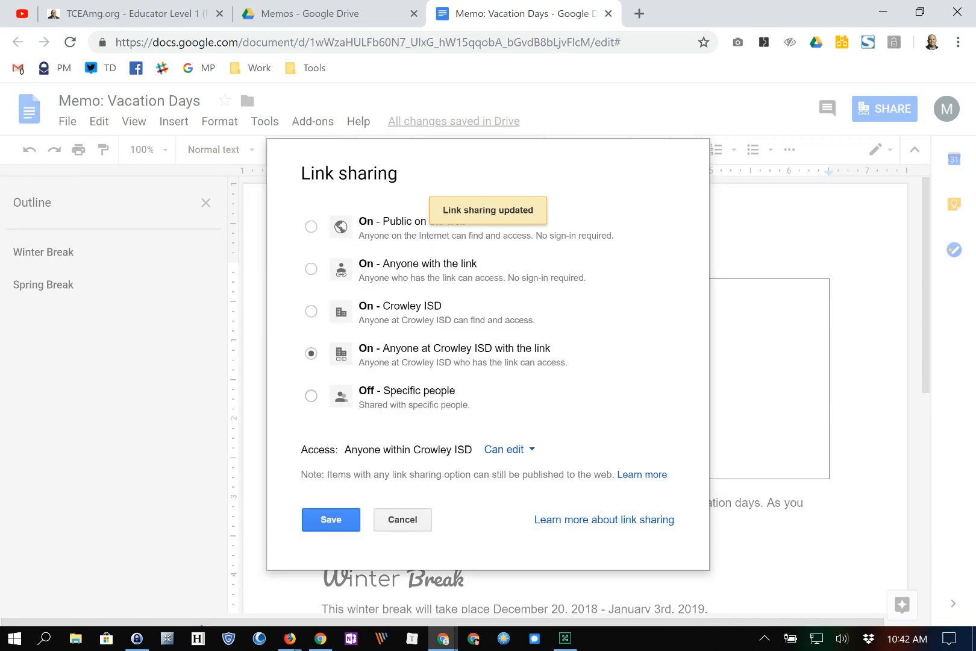
# - Set link sharing to 'On - Anyone with the link' with Can view, save, and copy the link
pyautogui.click(311, 269)
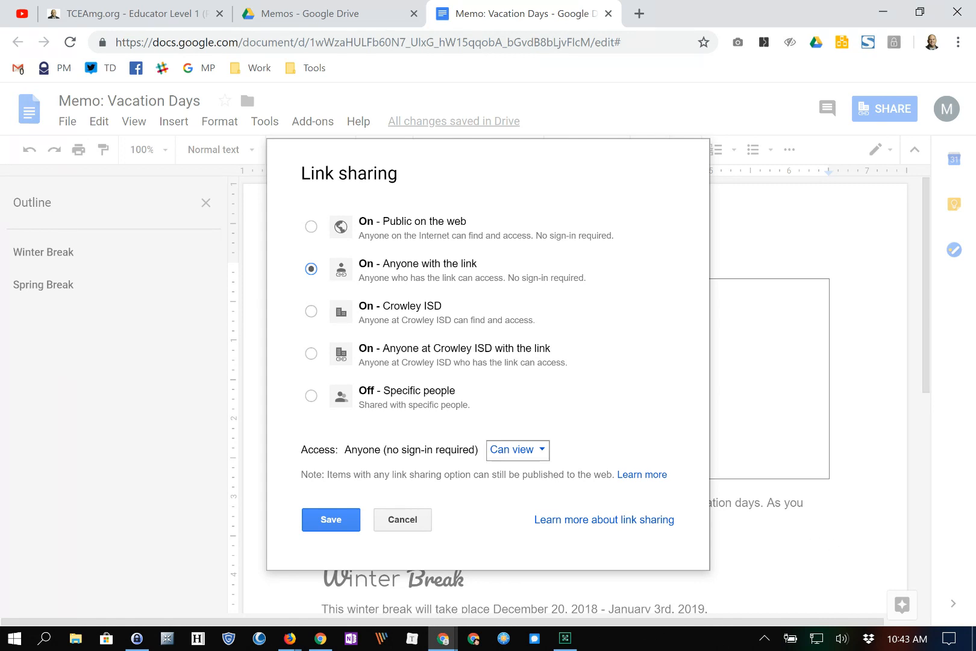
pyautogui.click(518, 451)
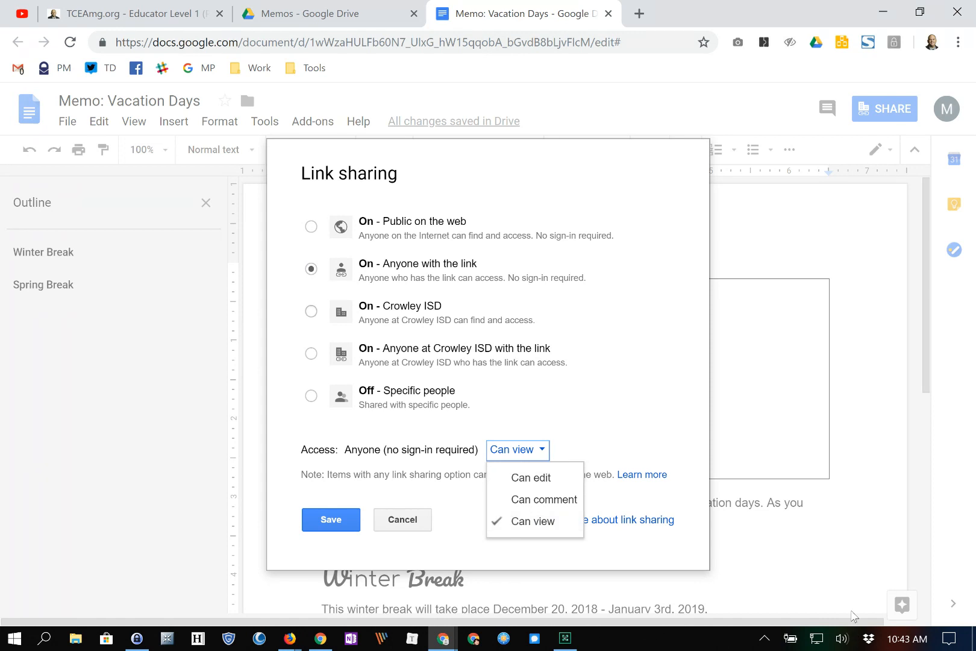
pyautogui.click(533, 521)
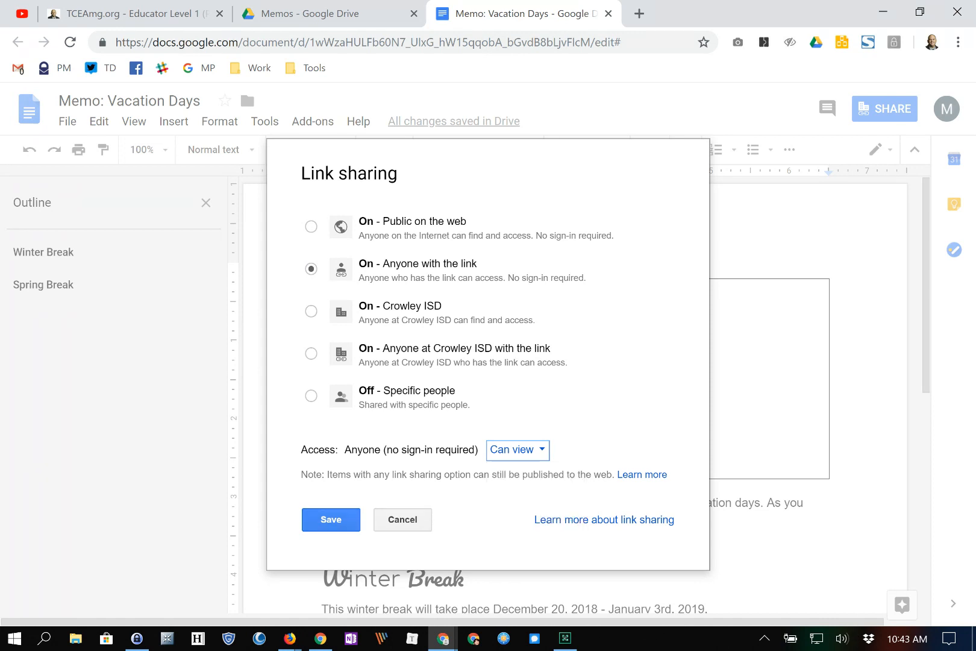
pyautogui.click(331, 519)
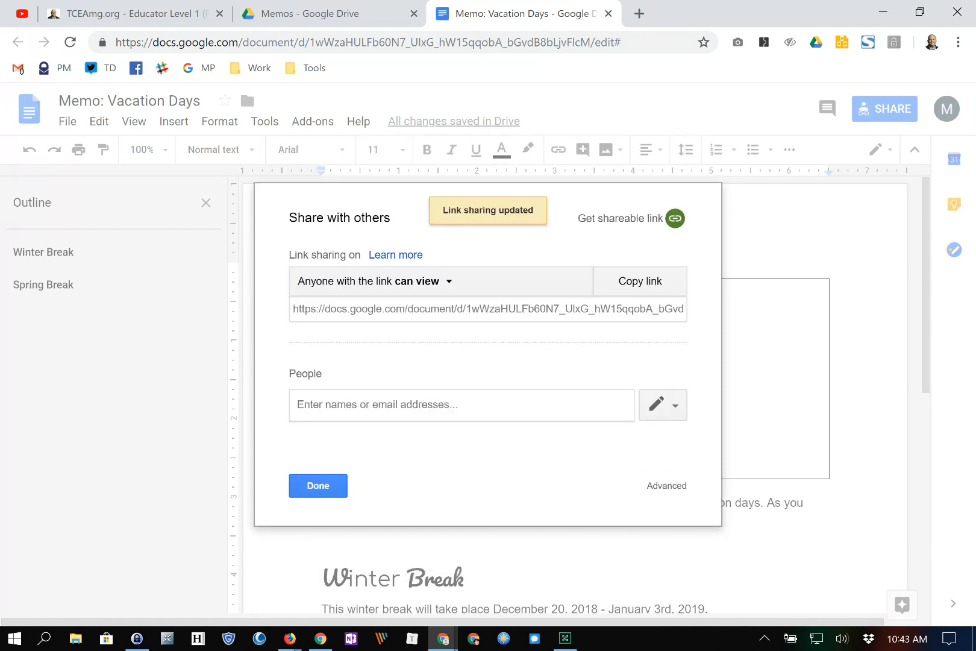
pyautogui.click(640, 281)
pyautogui.click(318, 485)
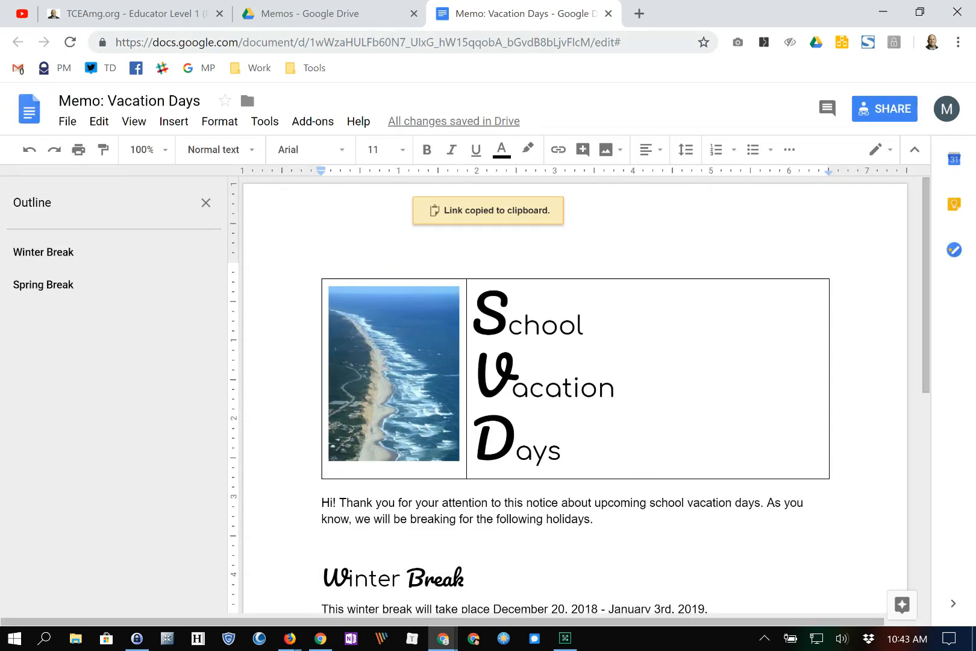
pyautogui.click(639, 14)
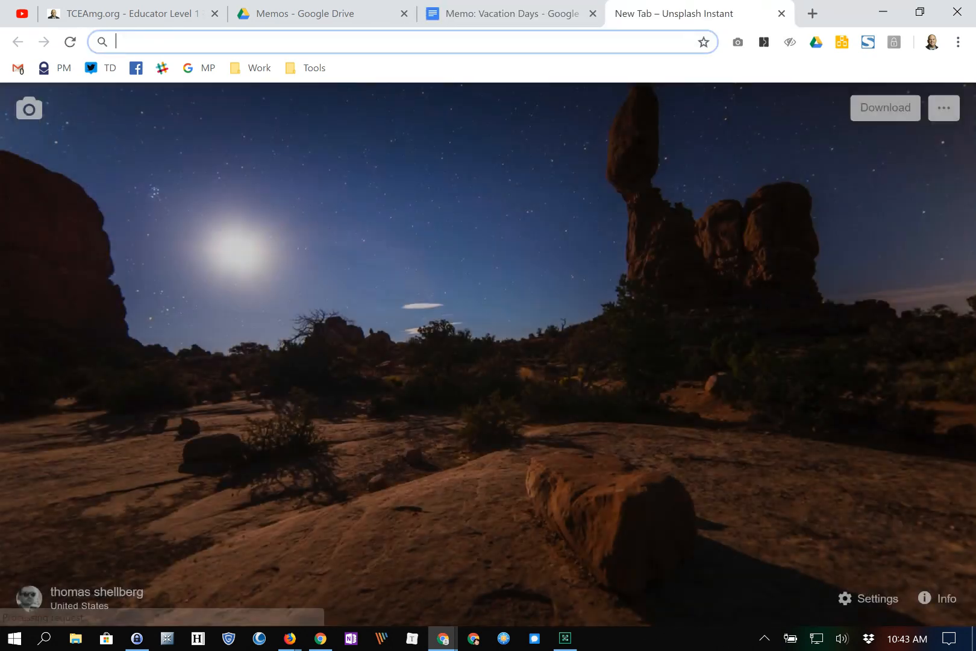
pyautogui.hotkey('ctrl', 'v')
pyautogui.press('Return')
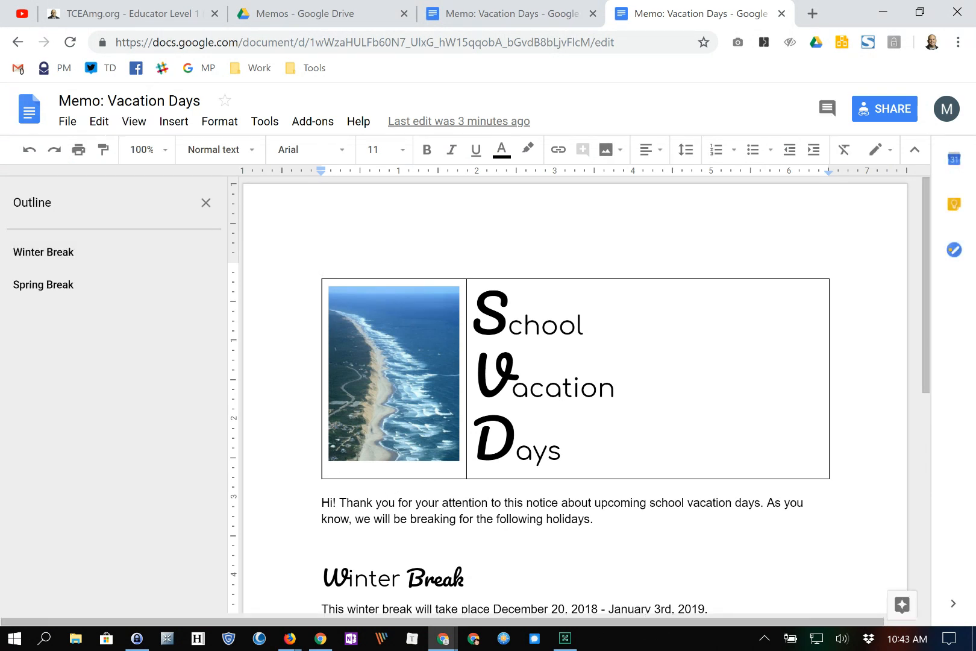
pyautogui.click(781, 13)
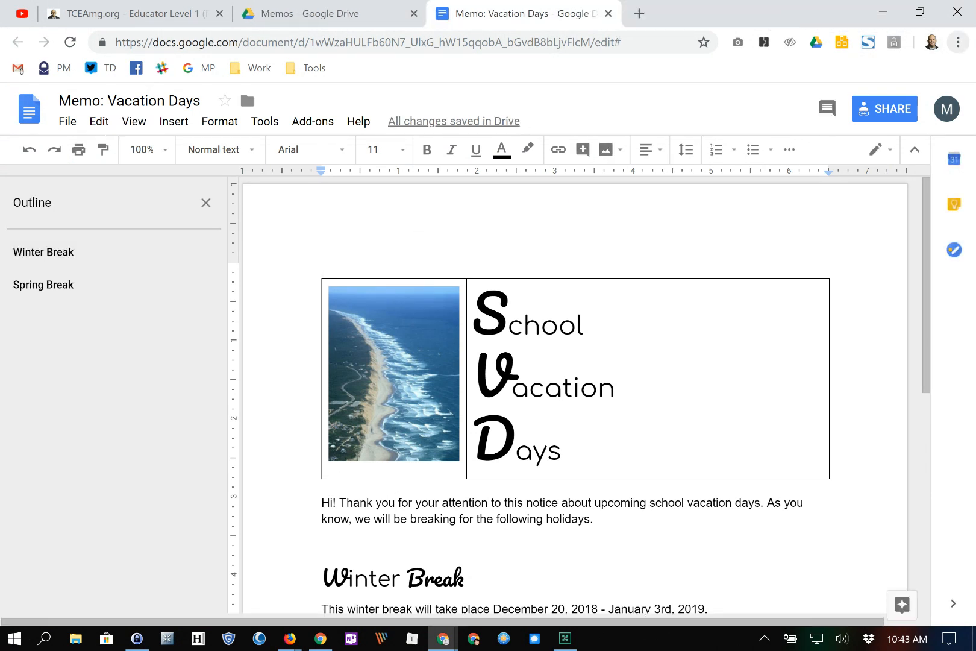
pyautogui.click(958, 42)
pyautogui.click(826, 103)
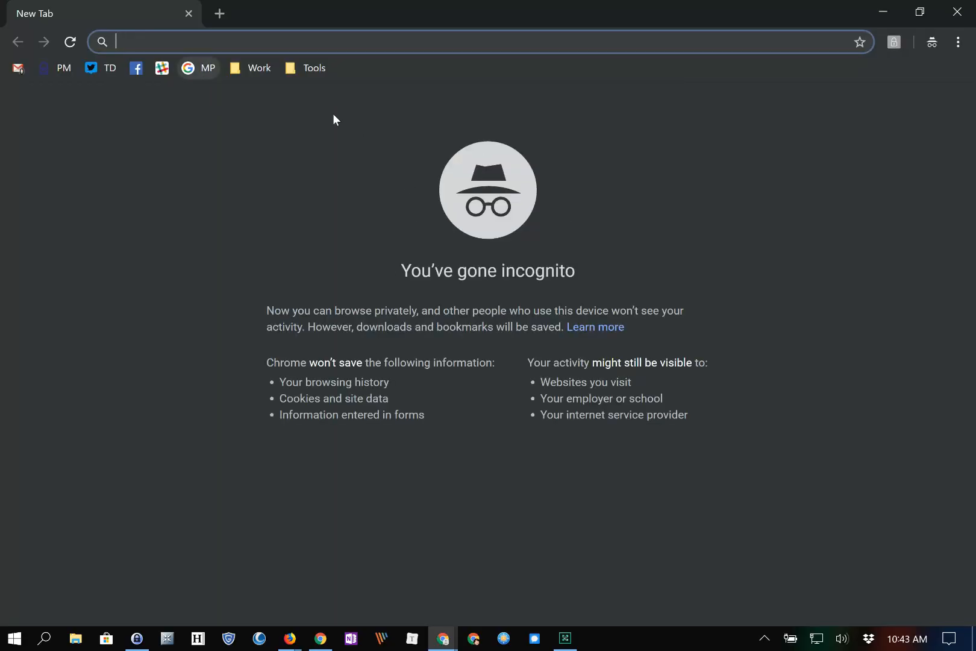
pyautogui.hotkey('ctrl', 'v')
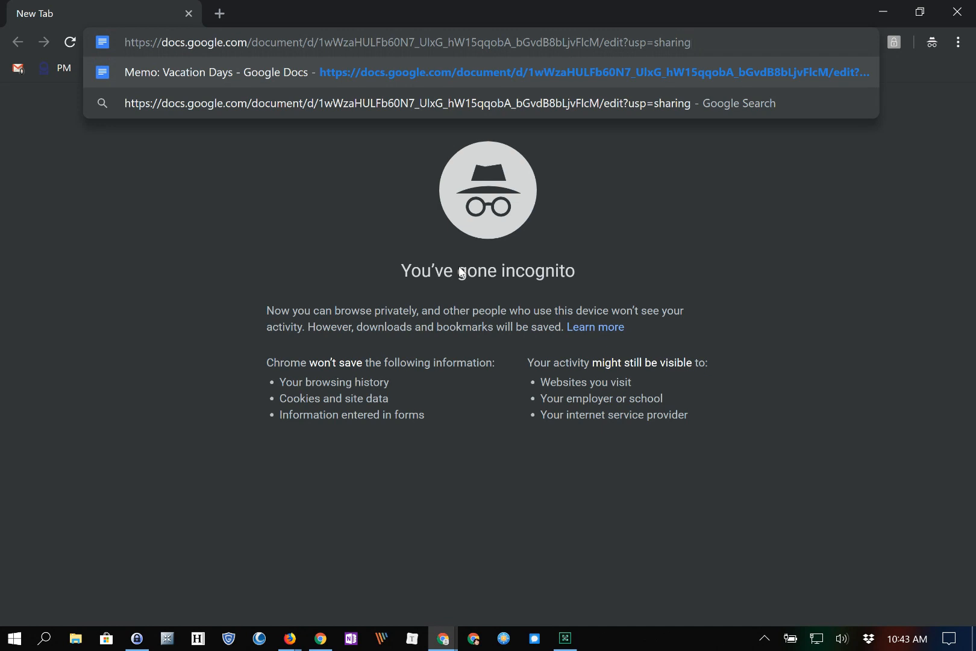
pyautogui.press('Return')
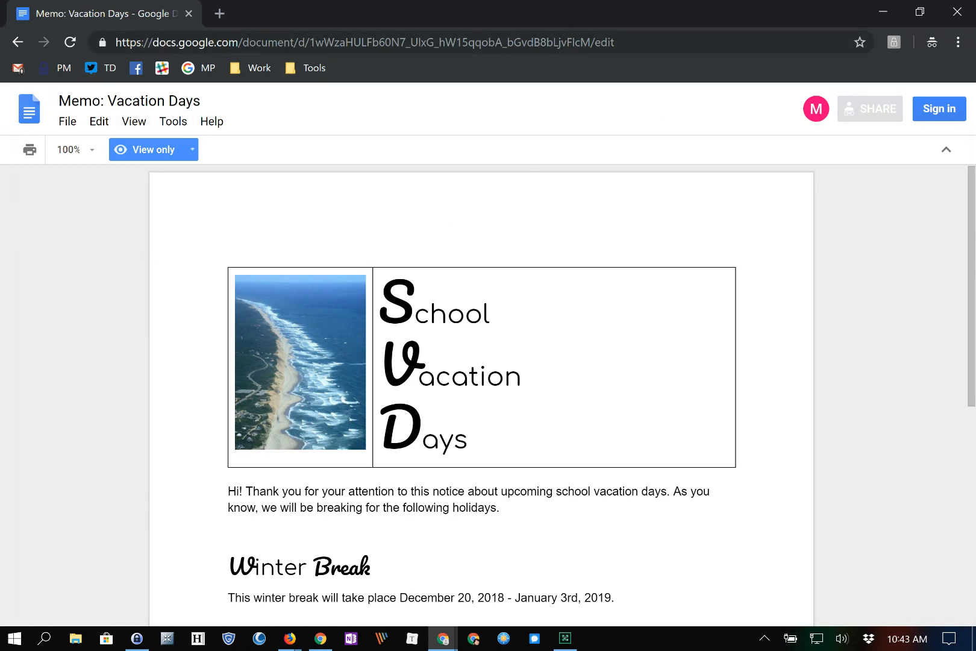
pyautogui.scroll(-5, 476, 593)
pyautogui.scroll(5, 476, 594)
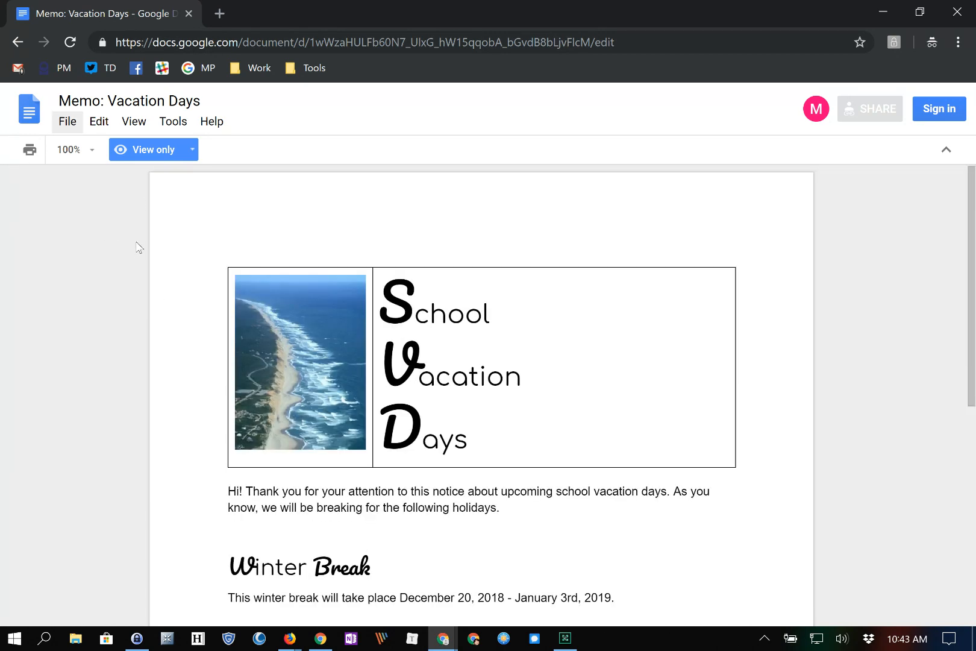
pyautogui.hotkey('alt', 'f')
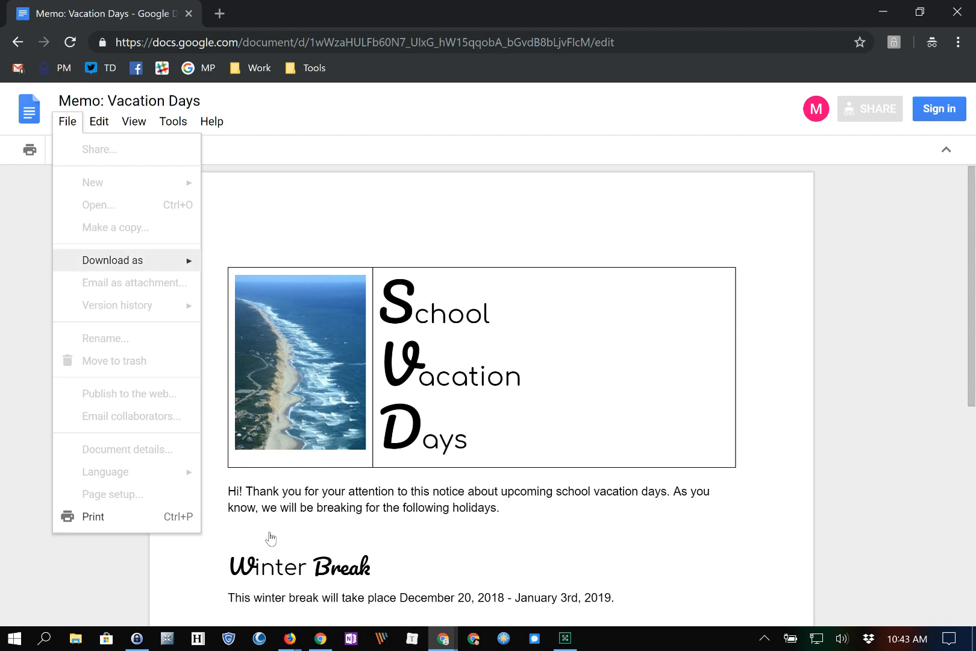
pyautogui.moveTo(127, 261)
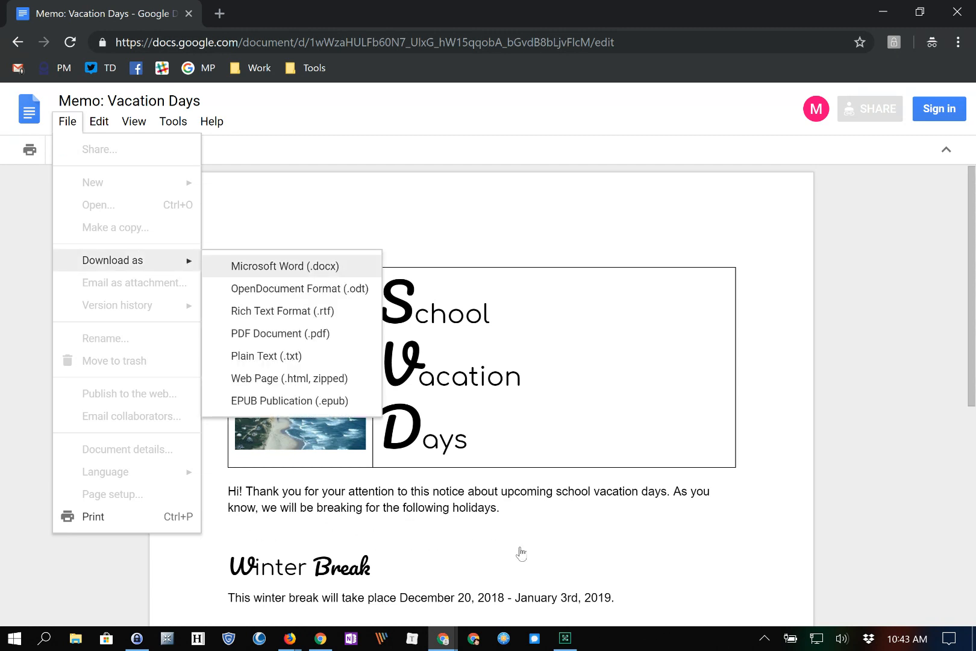
pyautogui.click(781, 477)
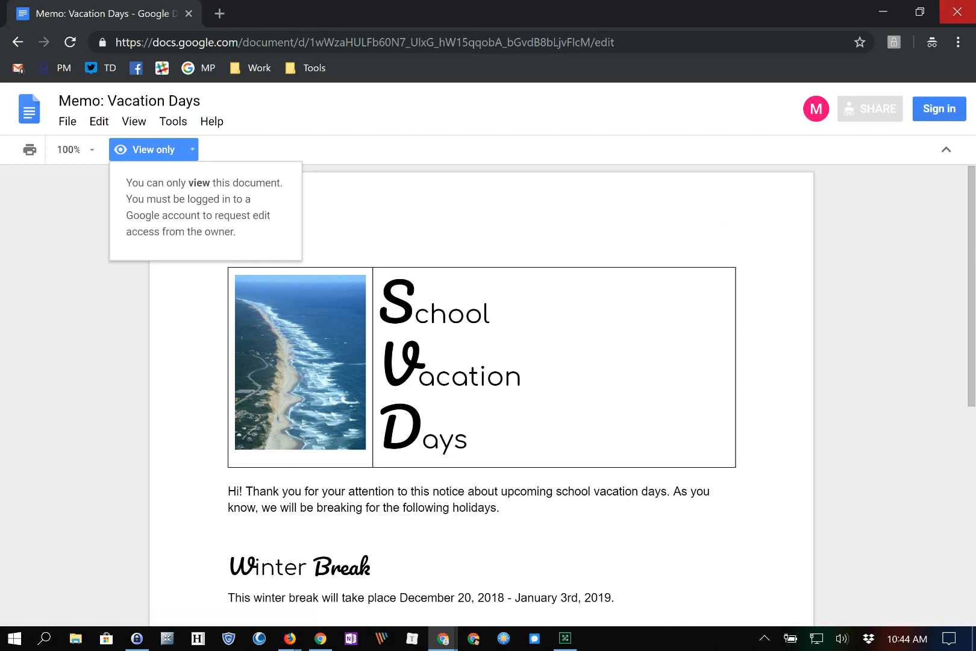
pyautogui.click(956, 12)
pyautogui.click(885, 109)
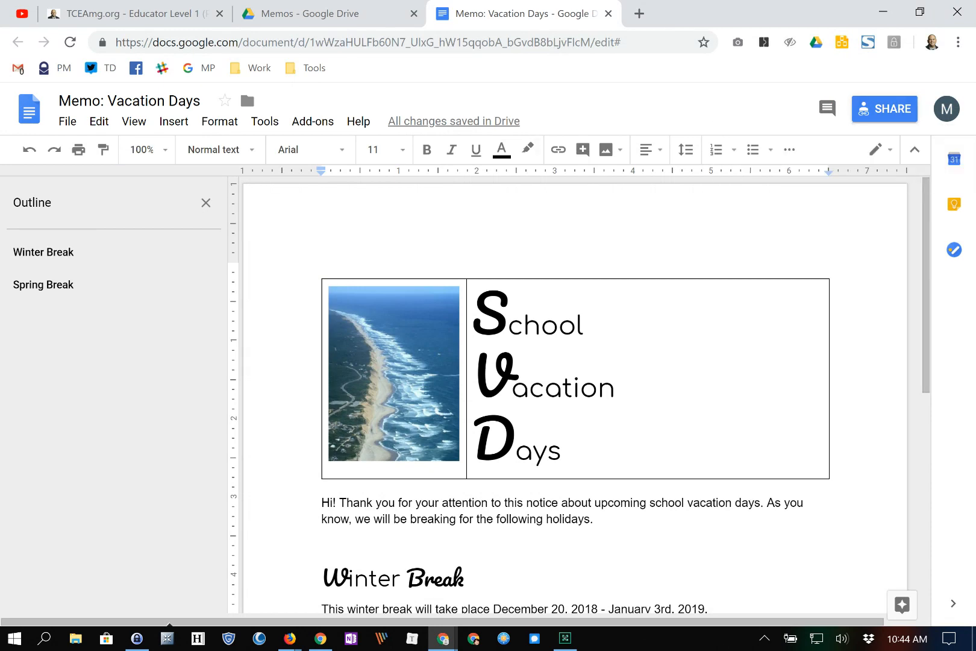
# - Set link sharing to 'On - Anyone with the link' with Can edit and save it
pyautogui.click(441, 280)
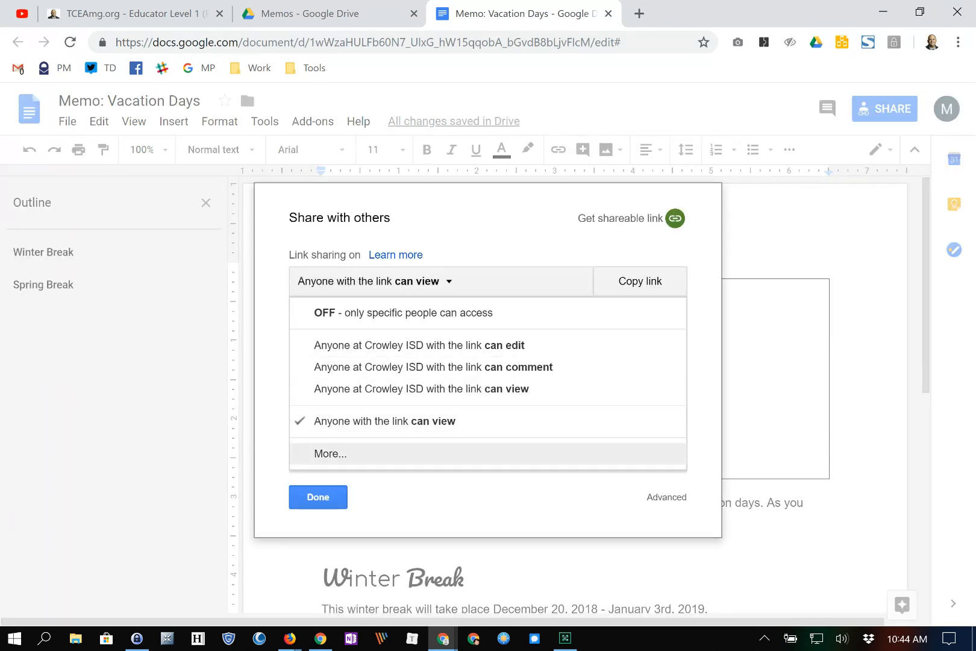
pyautogui.click(337, 453)
pyautogui.press('Tab')
pyautogui.press('Tab')
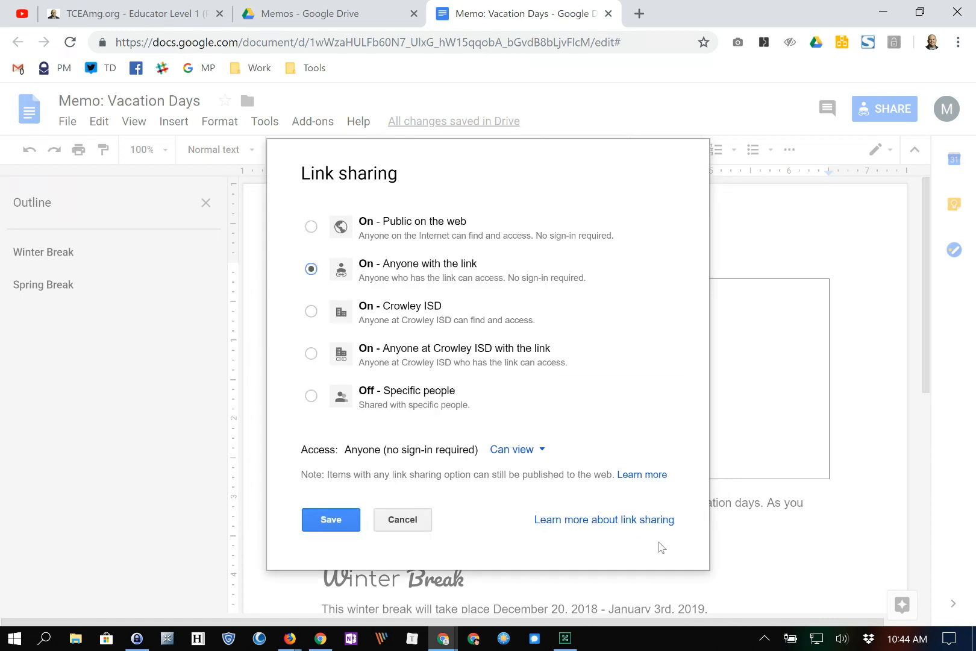
pyautogui.press('Return')
pyautogui.press('Up')
pyautogui.press('Up')
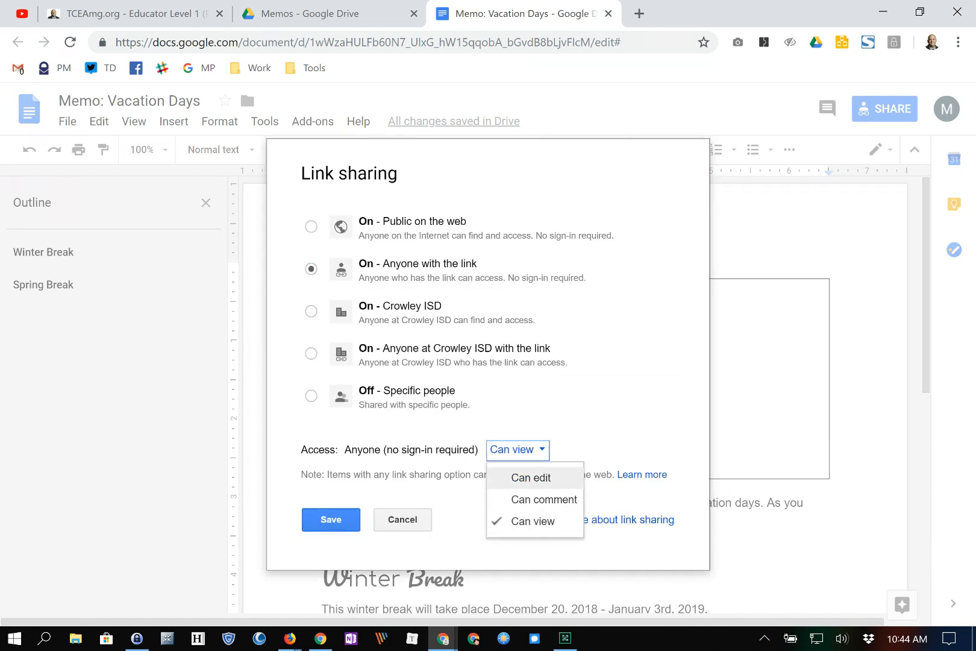
pyautogui.press('Return')
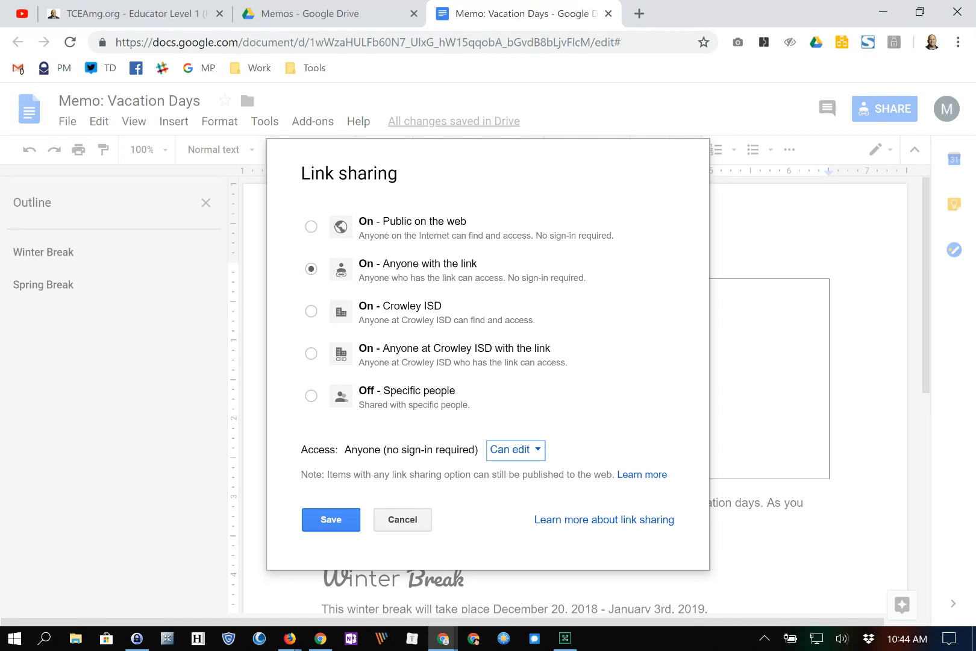
pyautogui.press('Tab')
pyautogui.press('Tab')
pyautogui.press('Return')
# - Copy the sharing link, close the sharing settings, and open a new private browsing window
pyautogui.press('Tab')
pyautogui.press('Return')
pyautogui.press('Tab')
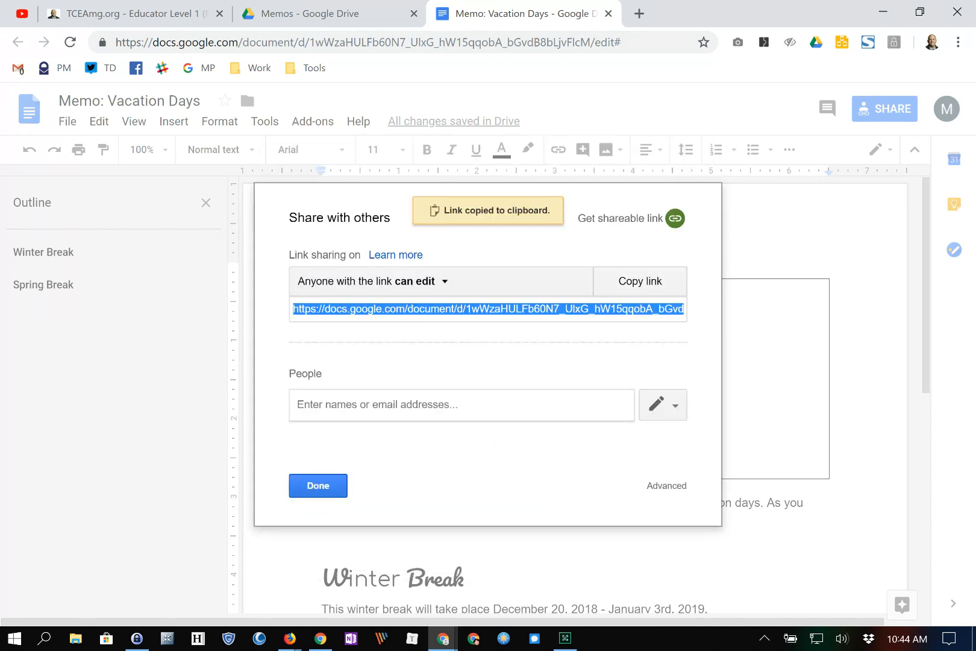
pyautogui.press('Return')
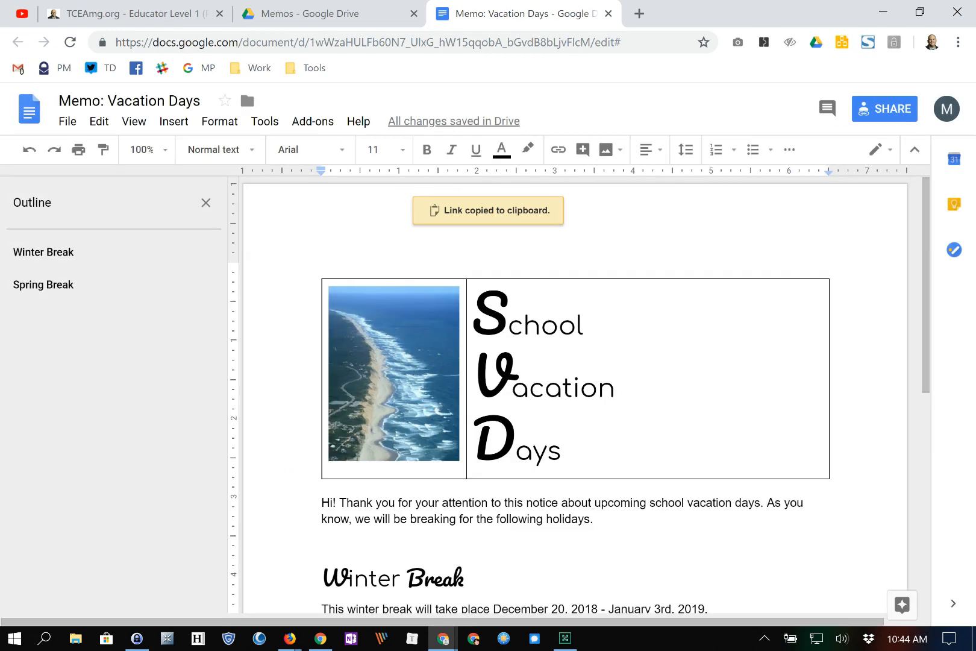
pyautogui.click(958, 42)
pyautogui.click(862, 103)
# - Load the shared memo anonymously and replace the stray 'd' with 'This break will take place from March 13-17, 2019.'
pyautogui.hotkey('ctrl', 'v')
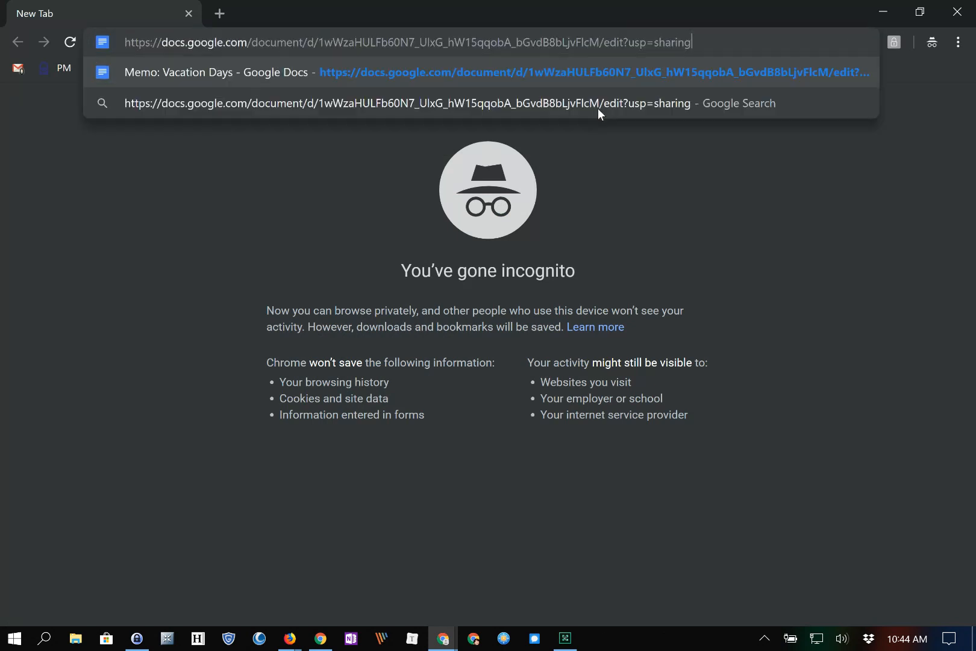
pyautogui.press('Return')
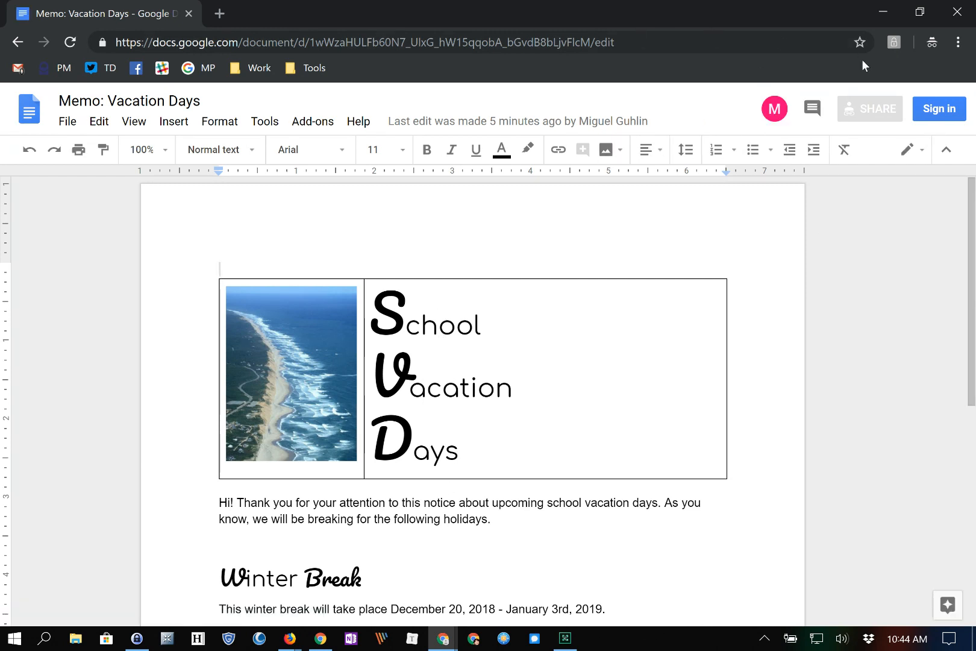
pyautogui.scroll(-3, 560, 638)
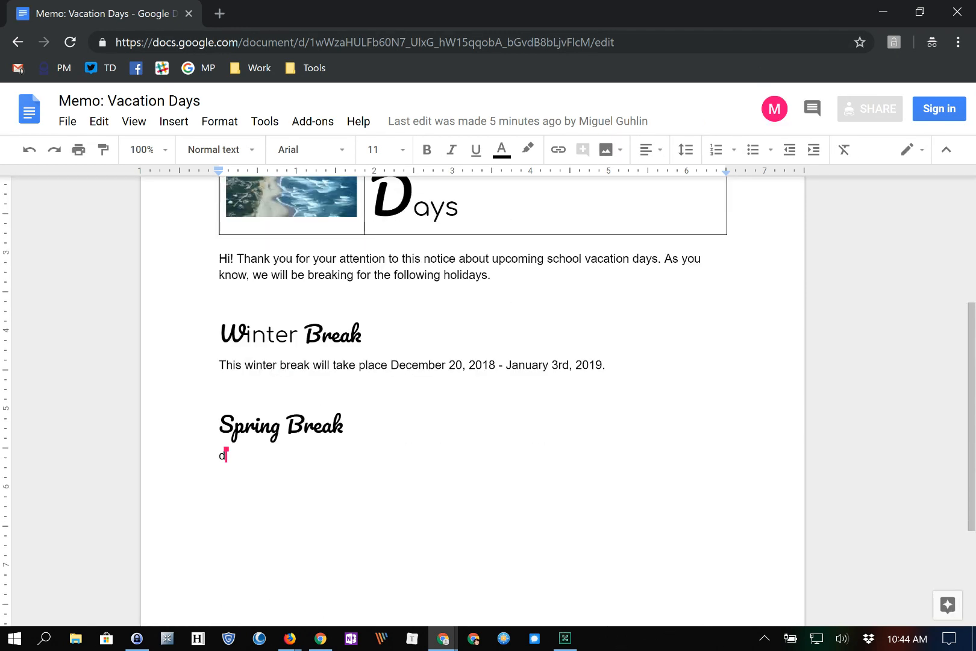
pyautogui.doubleClick(222, 456)
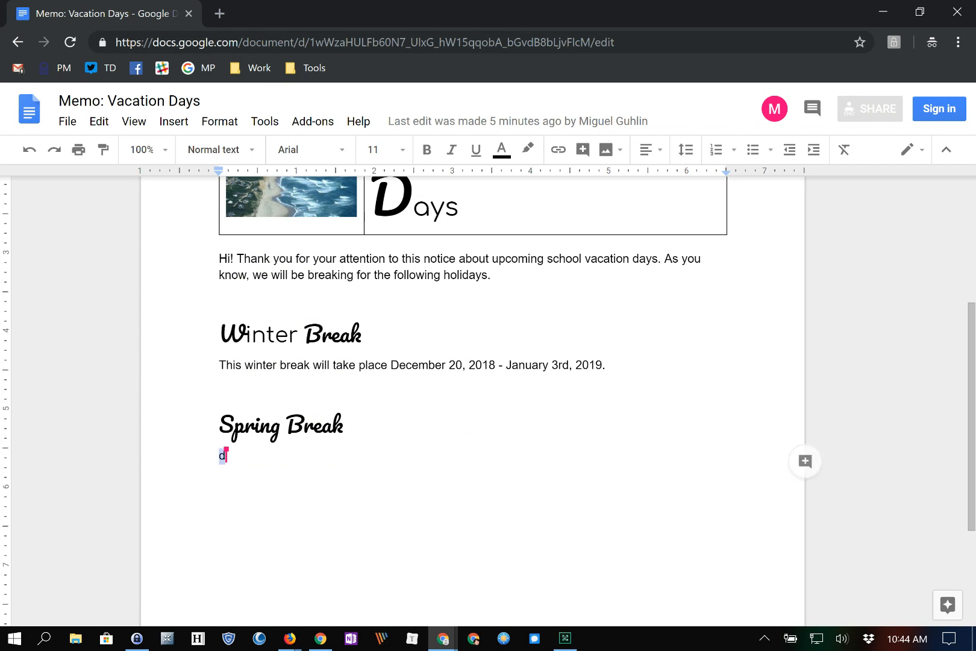
pyautogui.write('Thi')
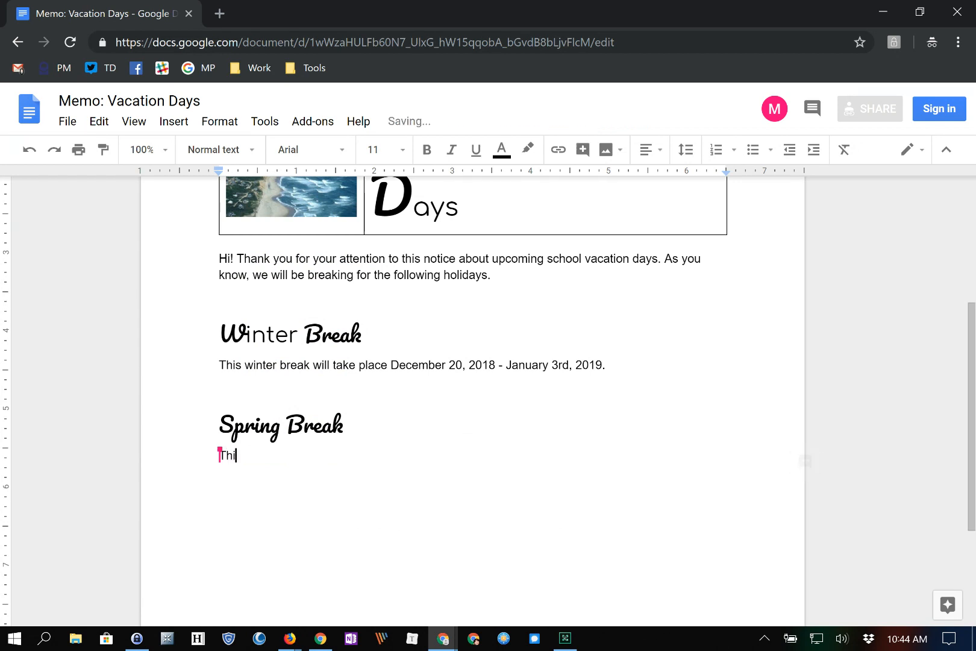
pyautogui.write('s break will take place from Mar')
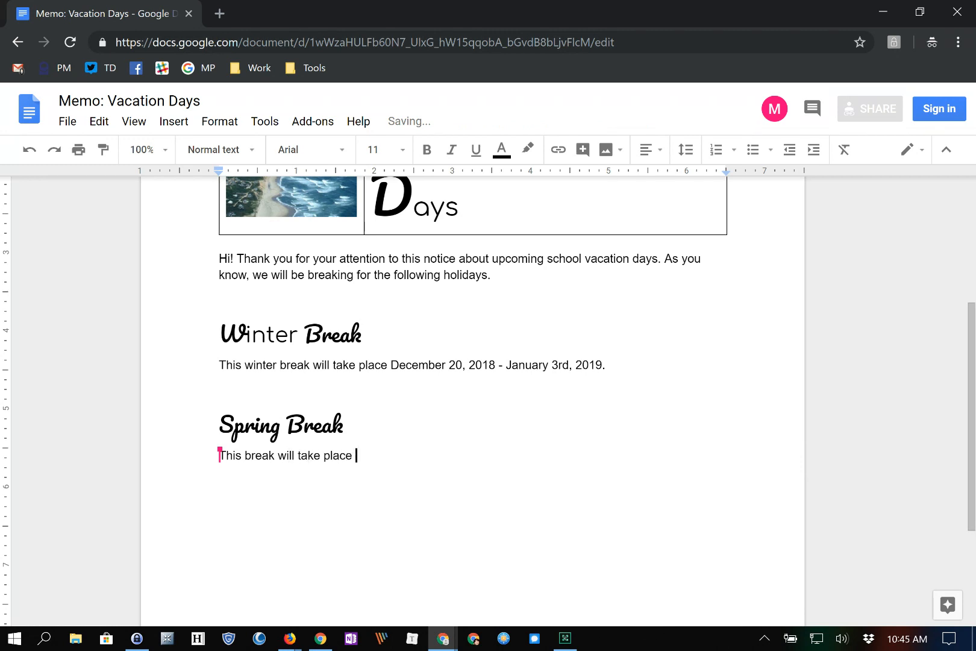
pyautogui.write('ch 13-17, 20')
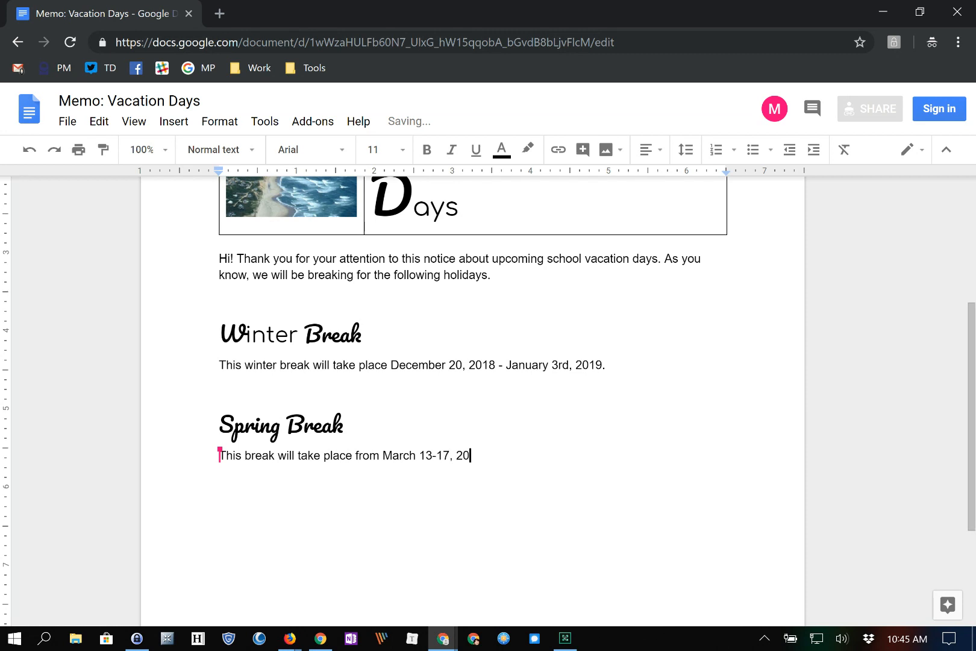
pyautogui.write('19.')
pyautogui.scroll(5, 721, 604)
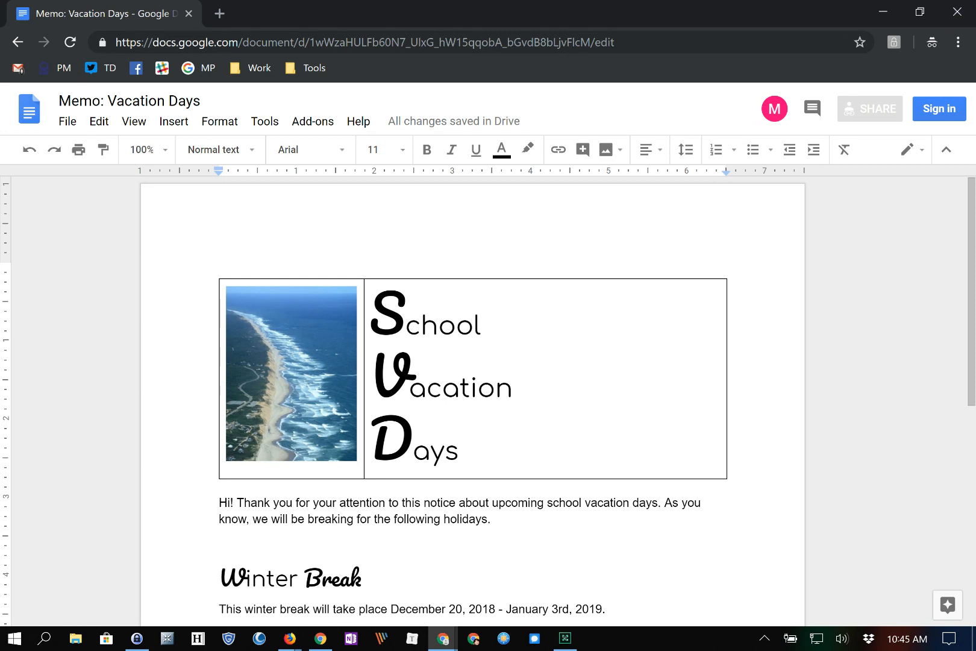
pyautogui.hotkey('alt', 'Tab')
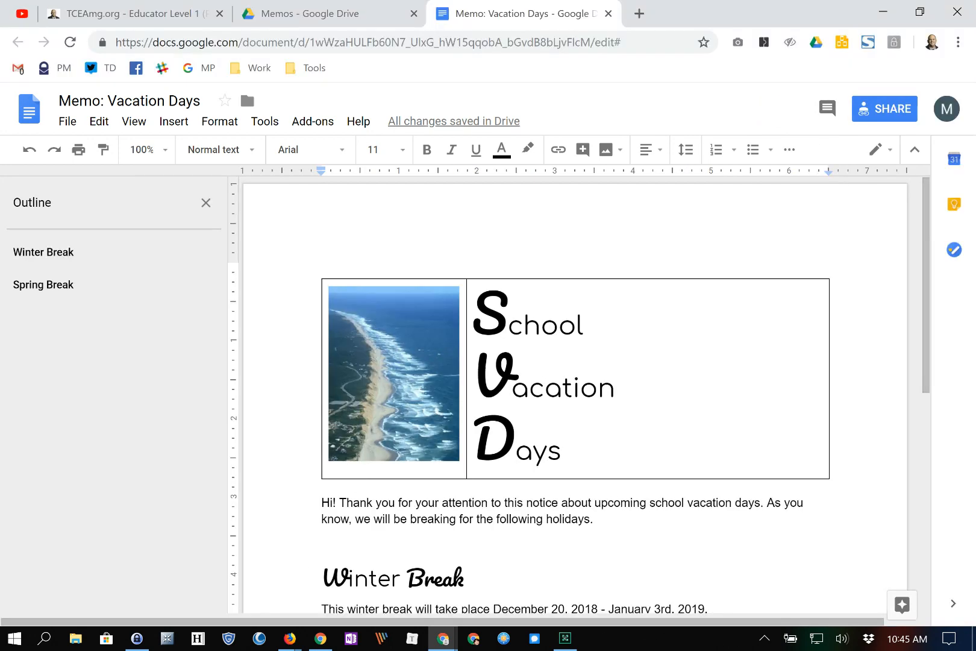
# - Open the memo's version history from File > Version history > See version history
pyautogui.scroll(-5, 813, 601)
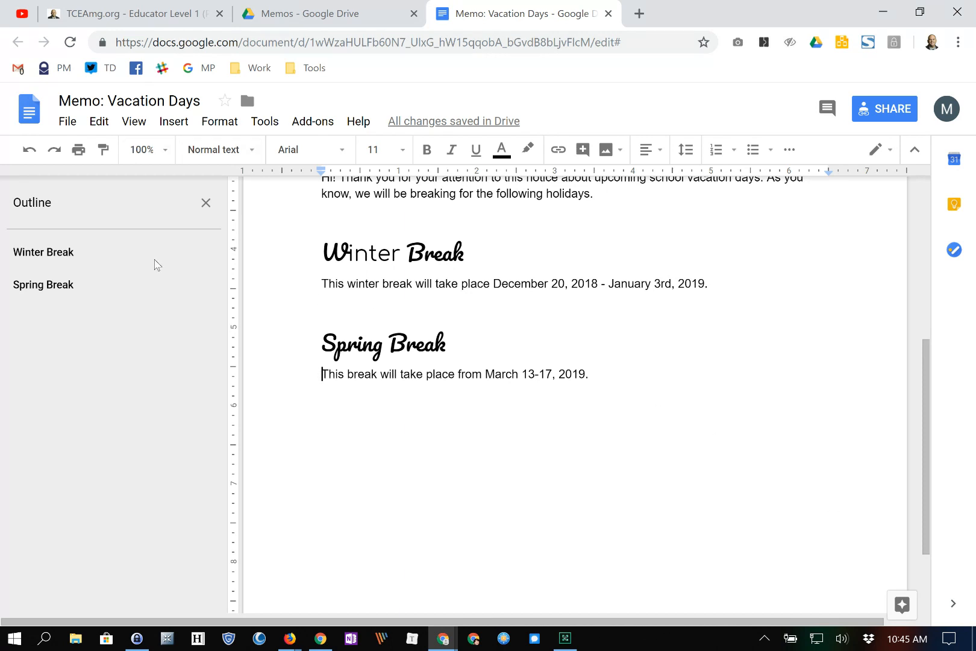
pyautogui.click(67, 121)
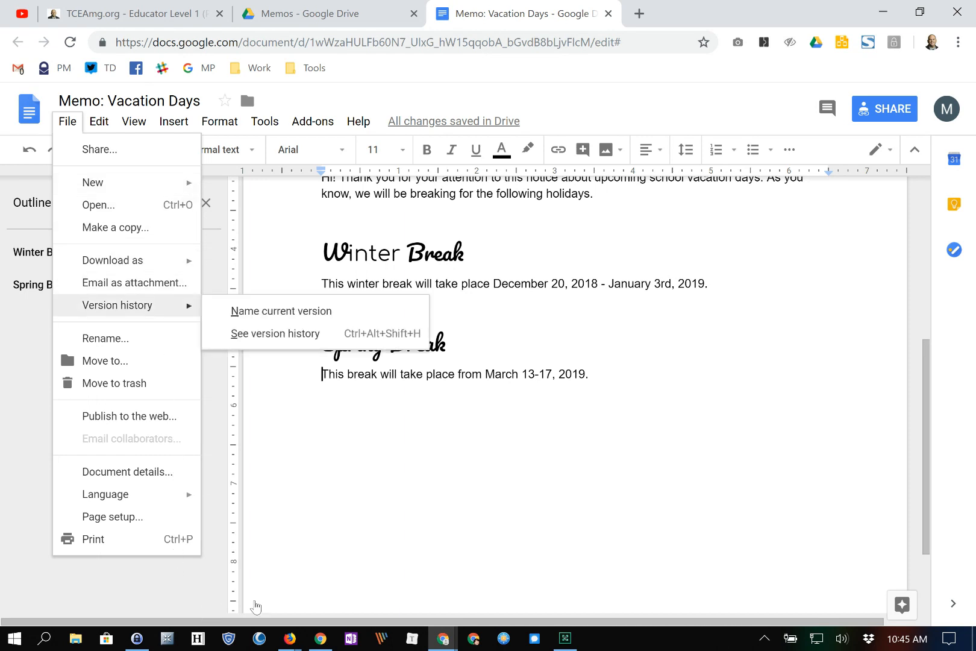
pyautogui.press('Right')
pyautogui.press('Down')
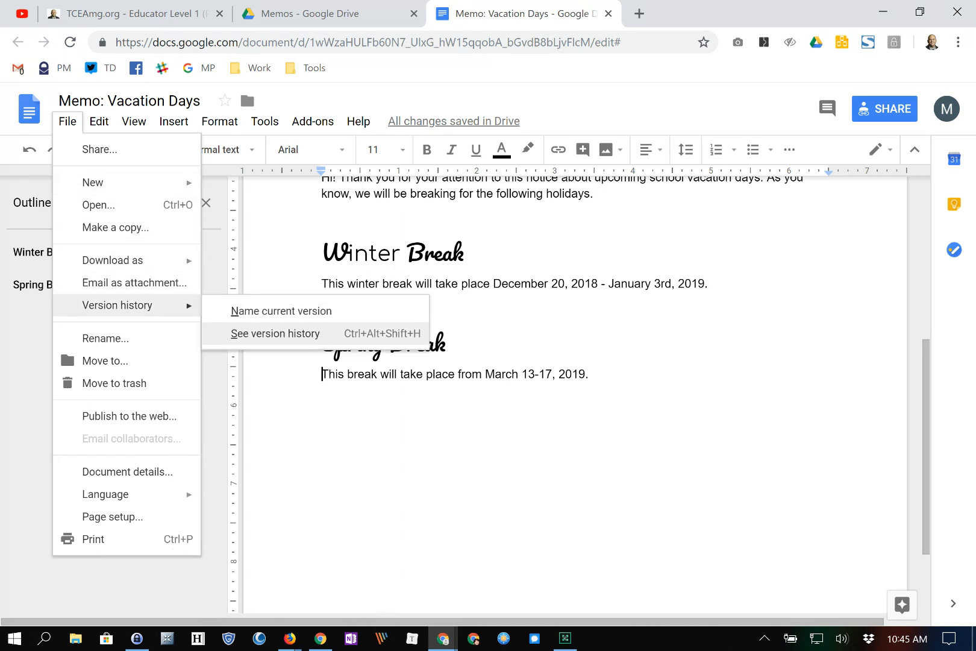
pyautogui.press('Return')
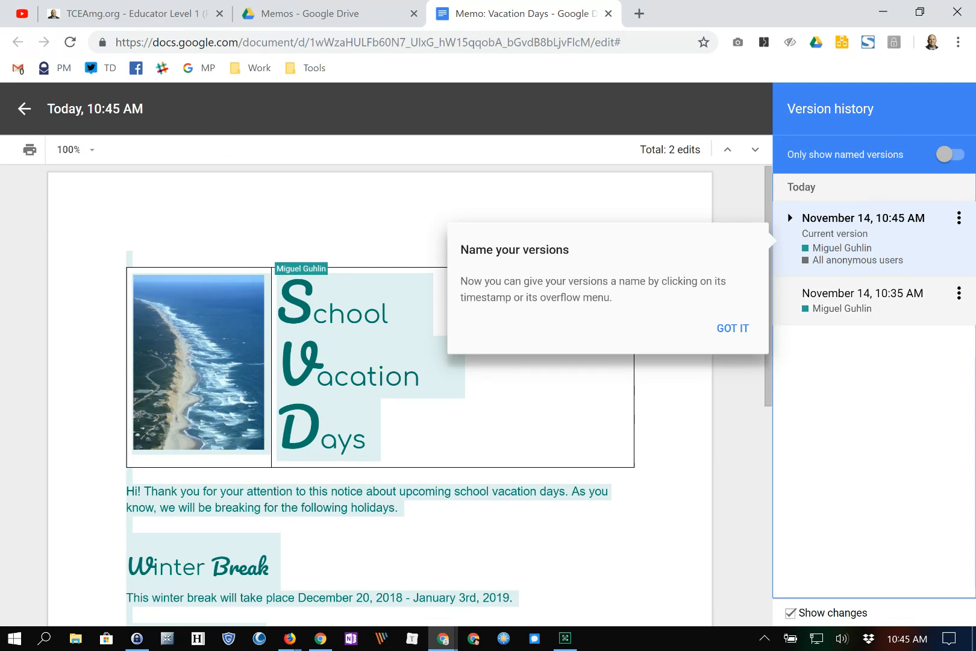
# - Compare the 10:35 and 10:45 AM versions, then expand the current version to view the 10:40 AM edit
pyautogui.click(862, 293)
pyautogui.click(732, 328)
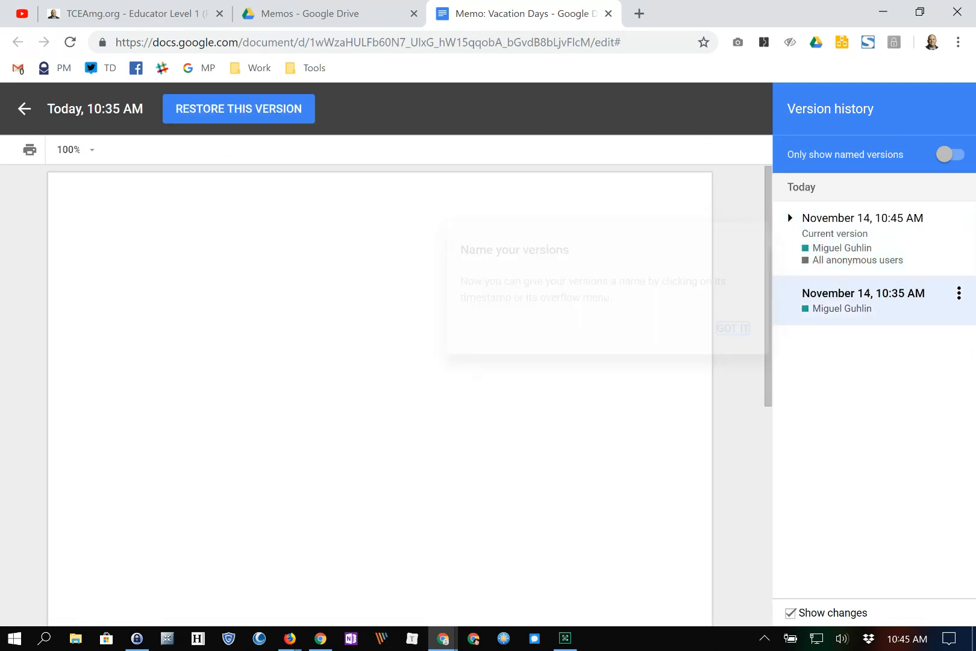
pyautogui.scroll(-2, 385, 395)
pyautogui.scroll(2, 386, 395)
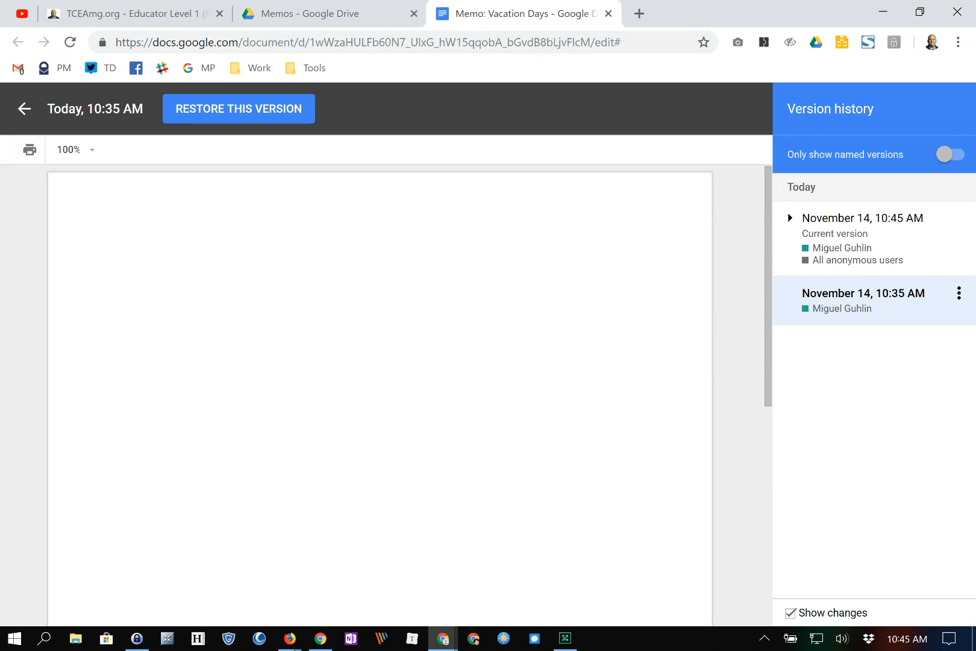
pyautogui.click(862, 224)
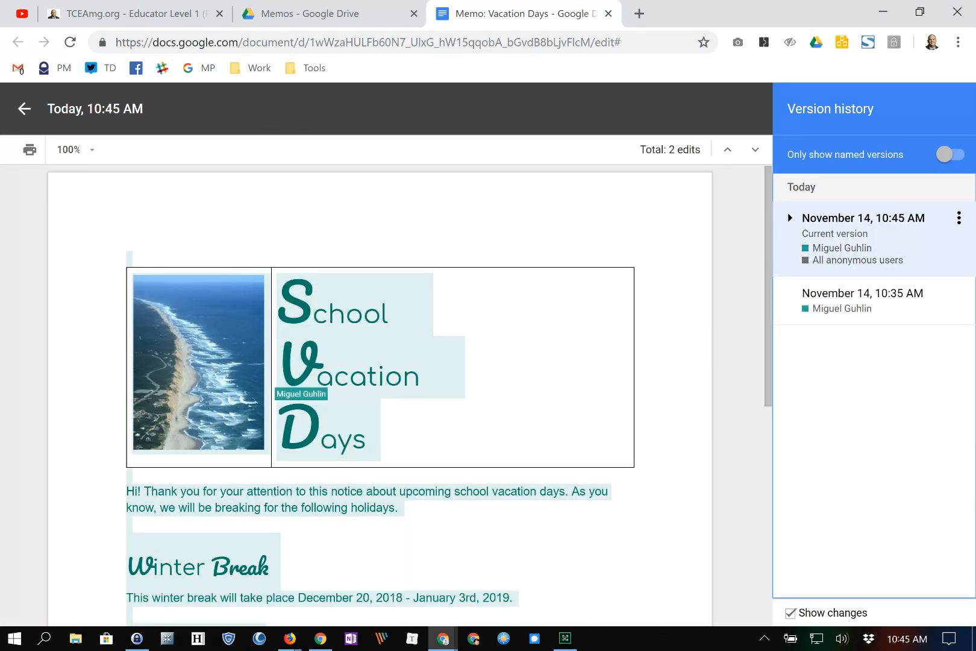
pyautogui.scroll(-5, 385, 395)
pyautogui.scroll(3, 380, 361)
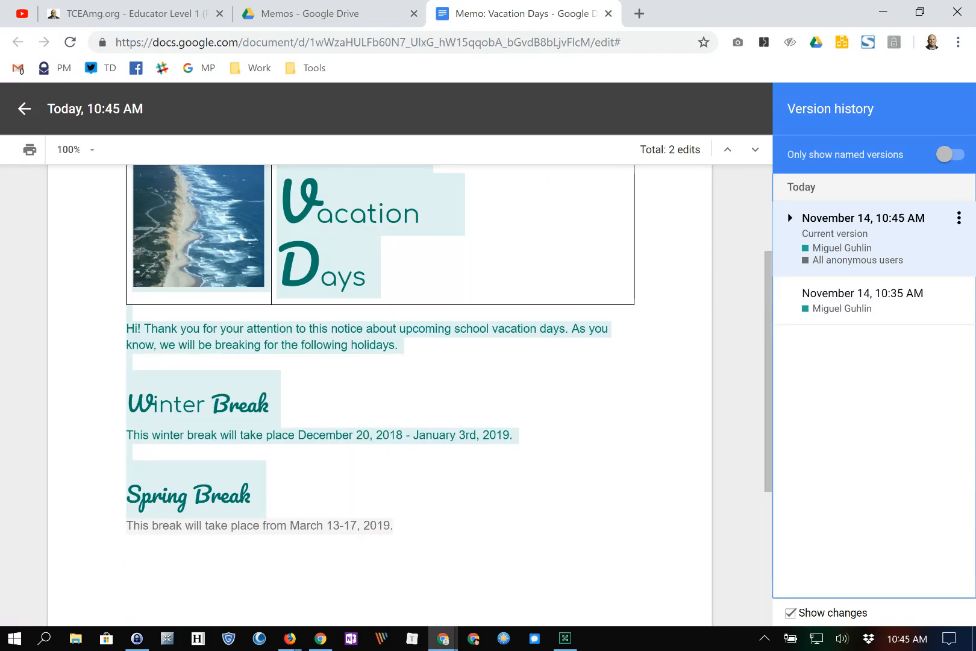
pyautogui.click(790, 217)
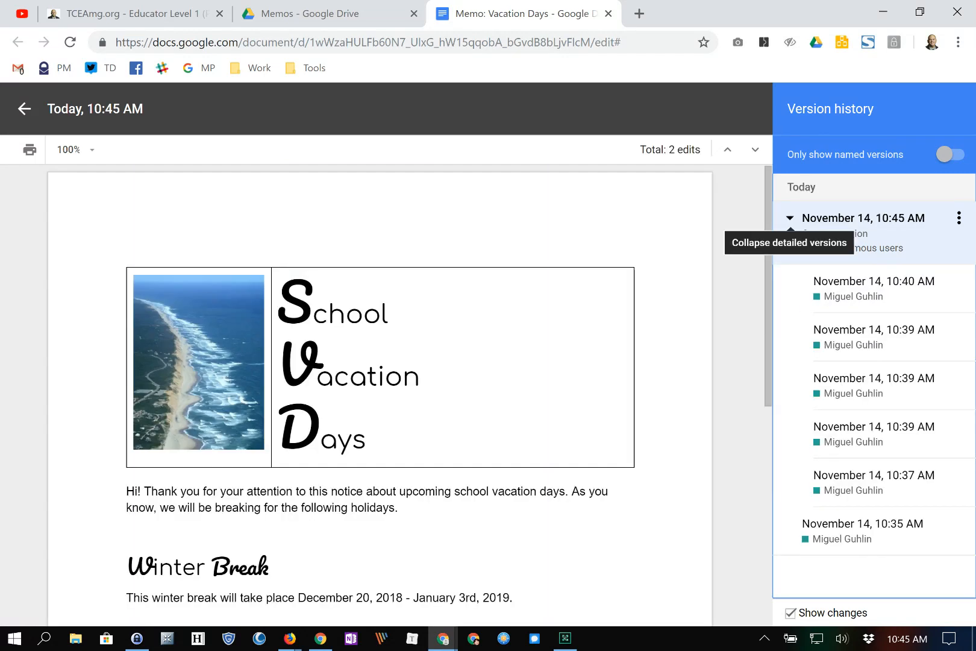
pyautogui.click(874, 280)
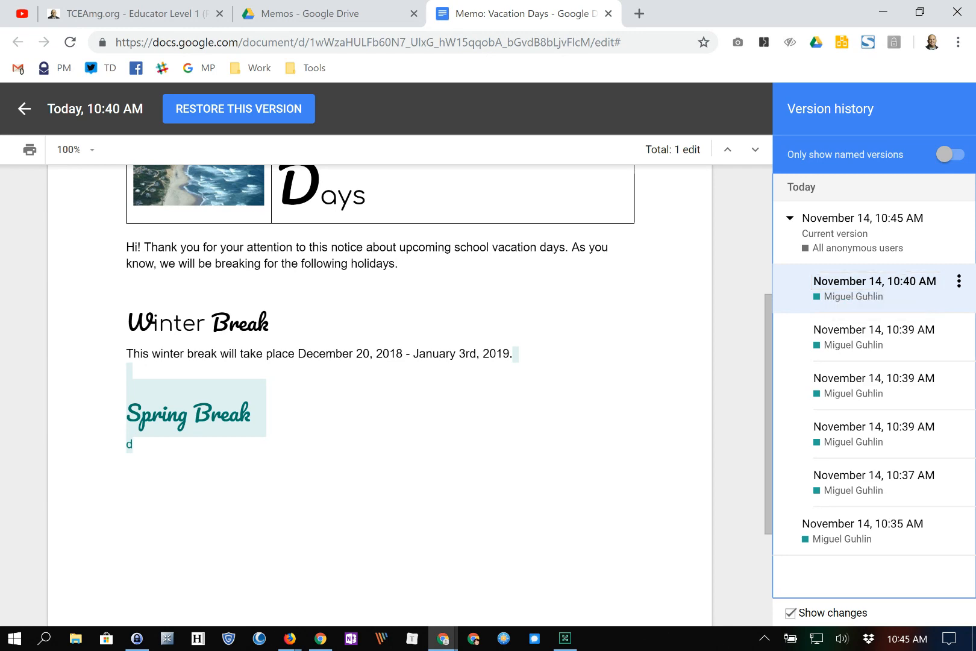
pyautogui.click(862, 227)
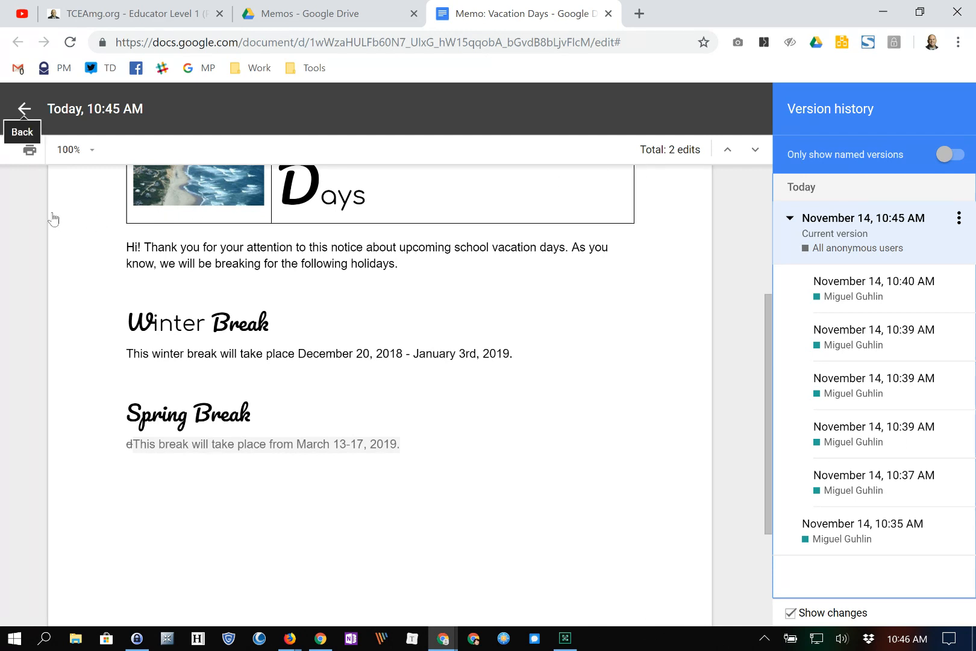
# - Return to editing and name the current version 'Best Version'
pyautogui.click(24, 108)
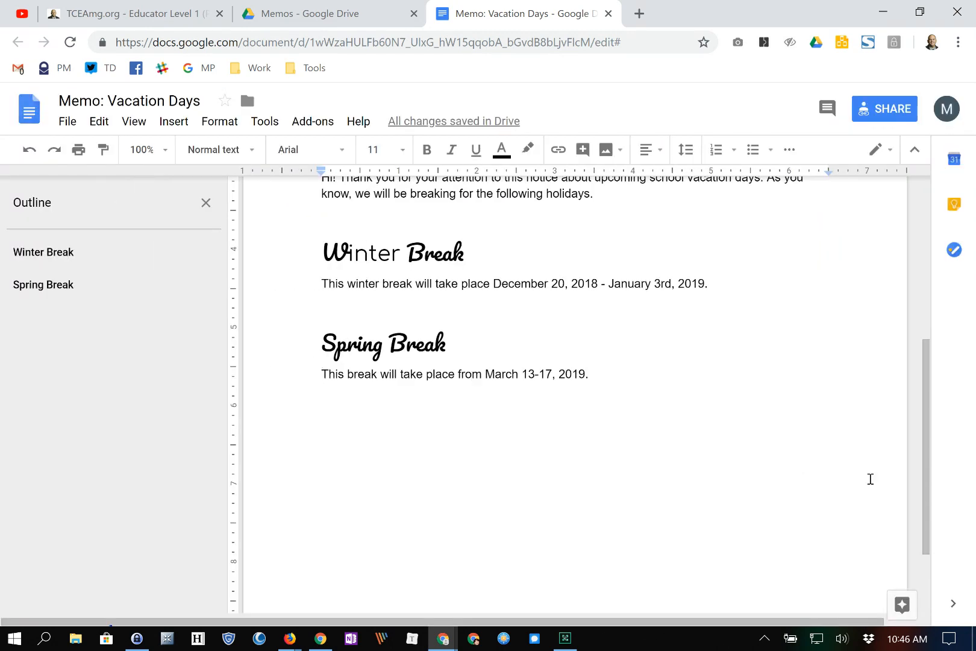
pyautogui.scroll(5, 801, 558)
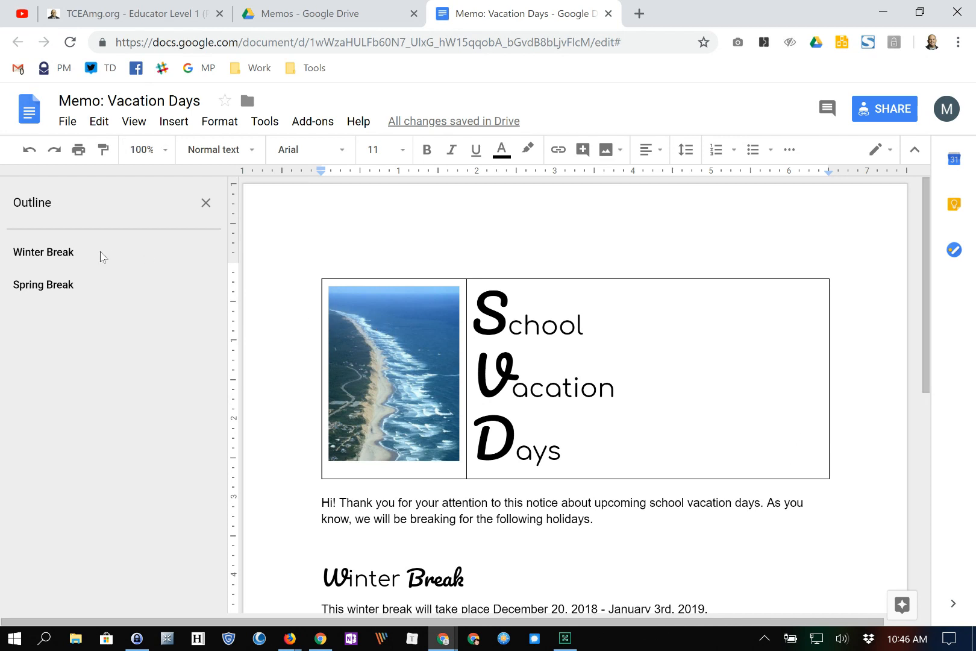
pyautogui.hotkey('alt', 'f')
pyautogui.moveTo(106, 310)
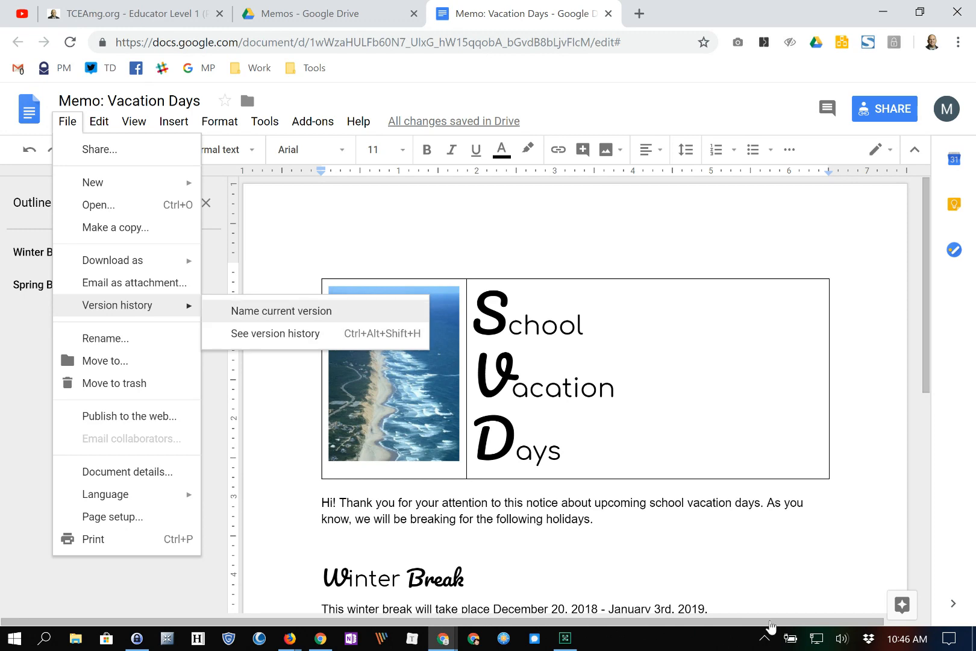
pyautogui.click(386, 311)
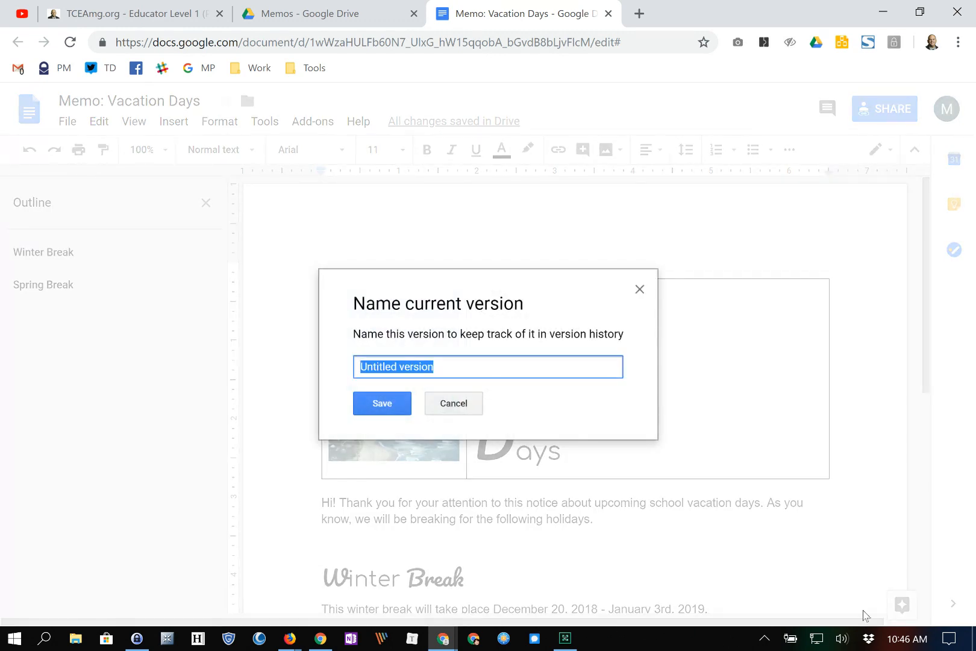
pyautogui.write('Best Version')
pyautogui.press('Return')
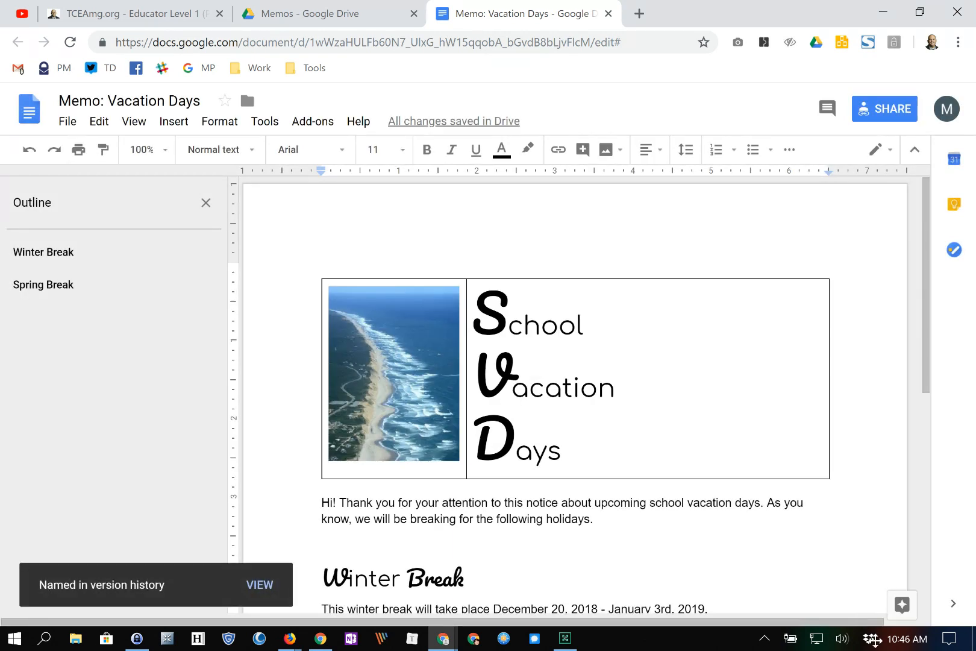
# - Reopen version history to confirm the newly named version
pyautogui.click(68, 121)
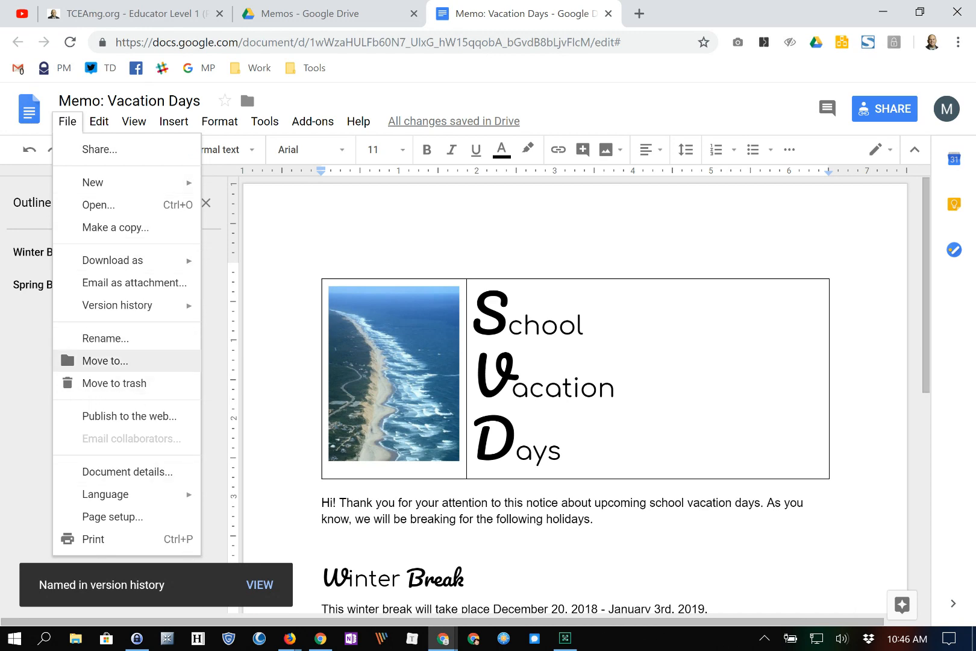
pyautogui.moveTo(118, 305)
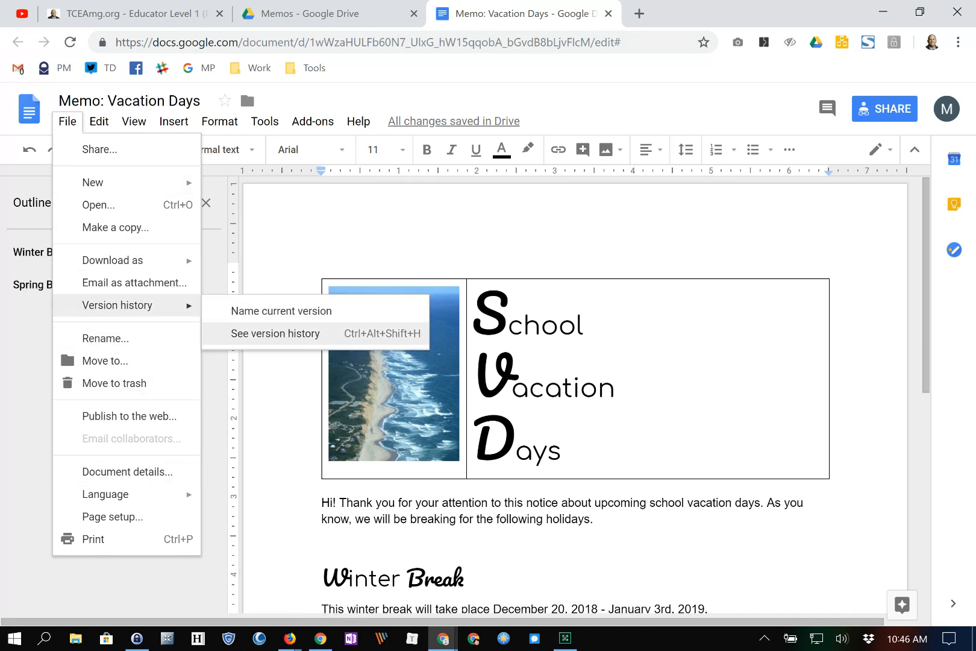
pyautogui.click(275, 333)
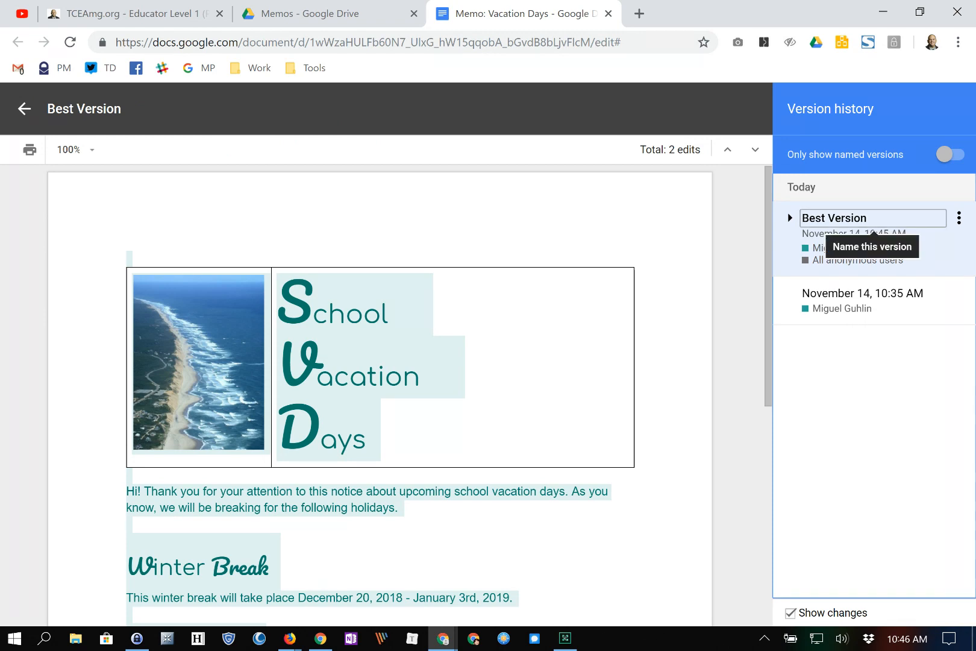
# - Leave version history and copy the memo's sharing link from the Share settings
pyautogui.click(24, 110)
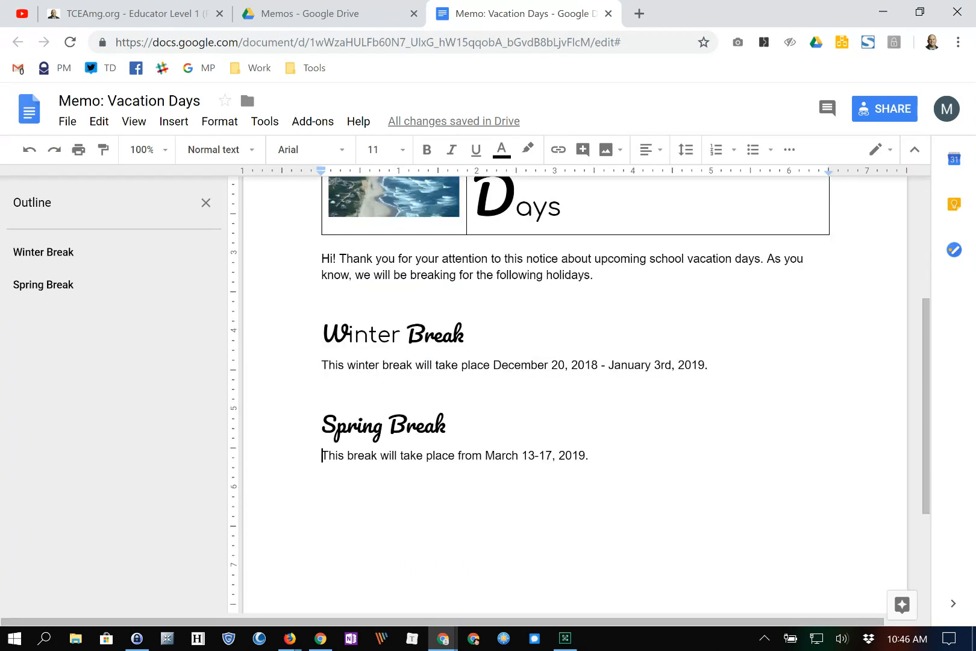
pyautogui.press('End')
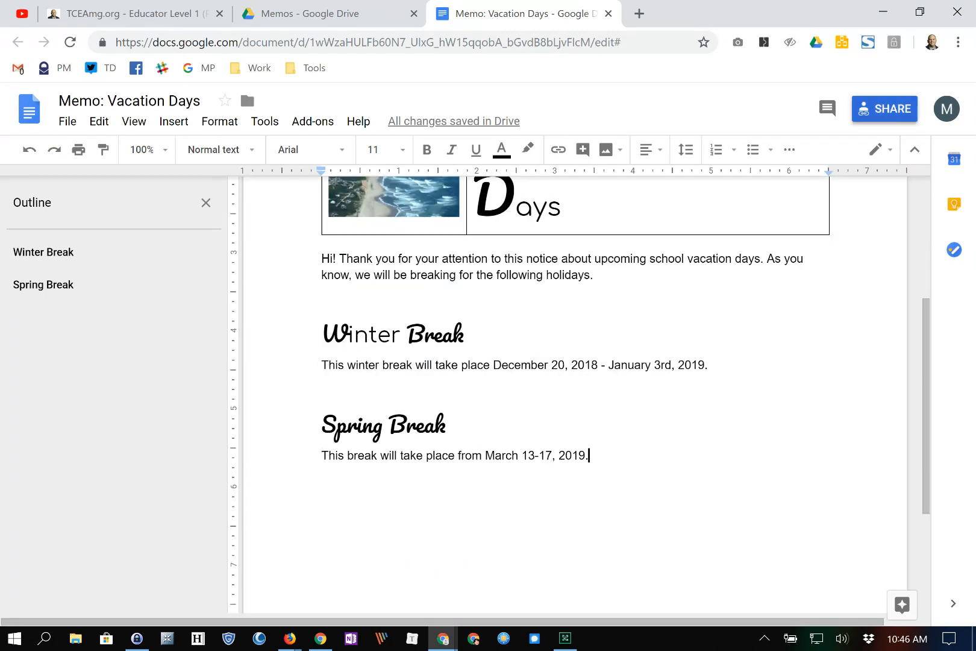
pyautogui.click(884, 109)
pyautogui.click(640, 281)
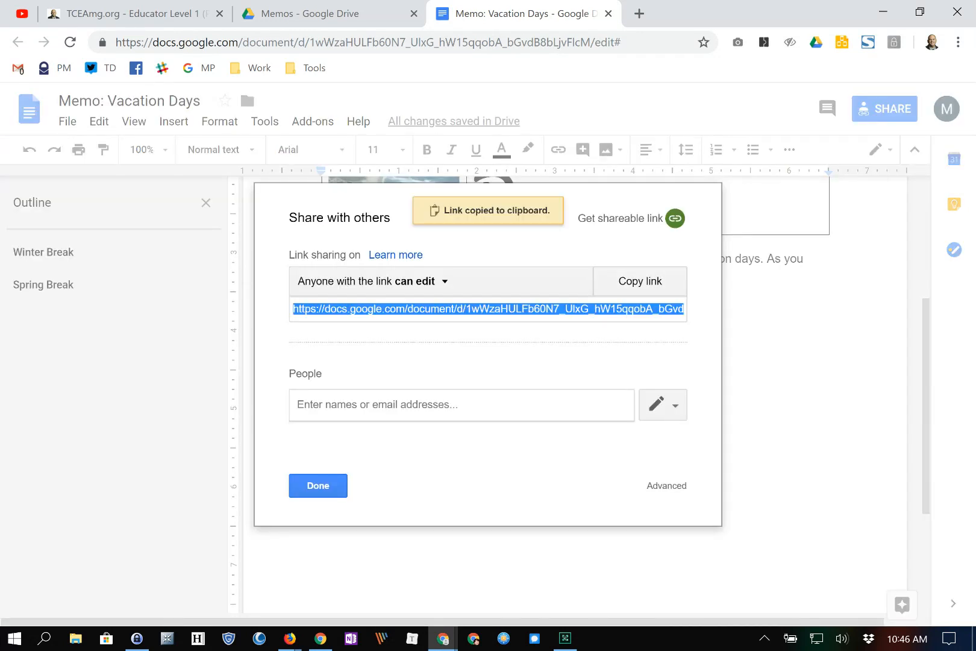
pyautogui.click(318, 486)
# - Open a private browsing window and load the memo from the copied link
pyautogui.click(958, 42)
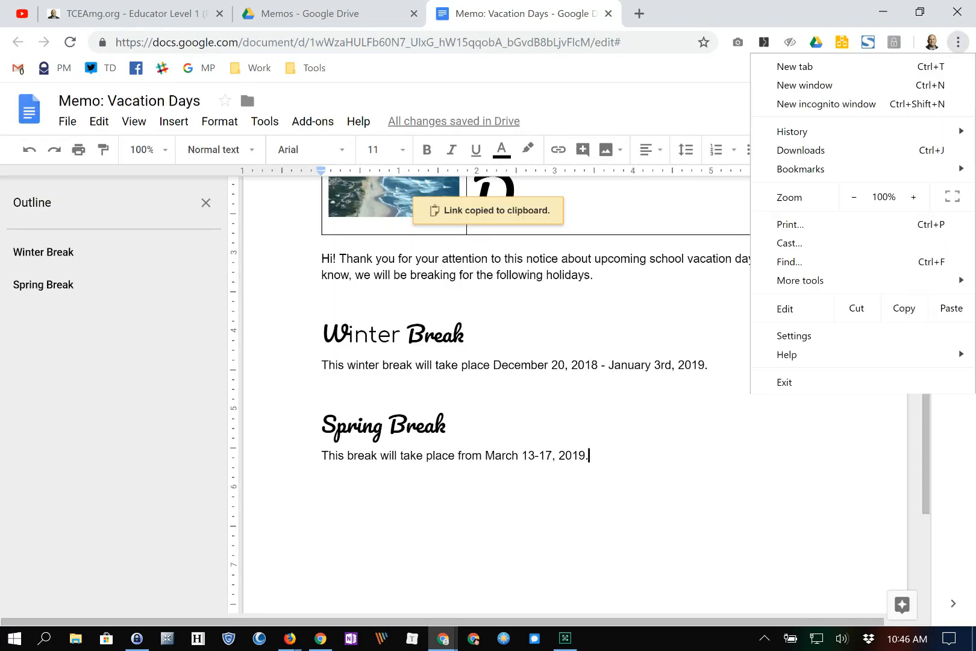
pyautogui.click(829, 104)
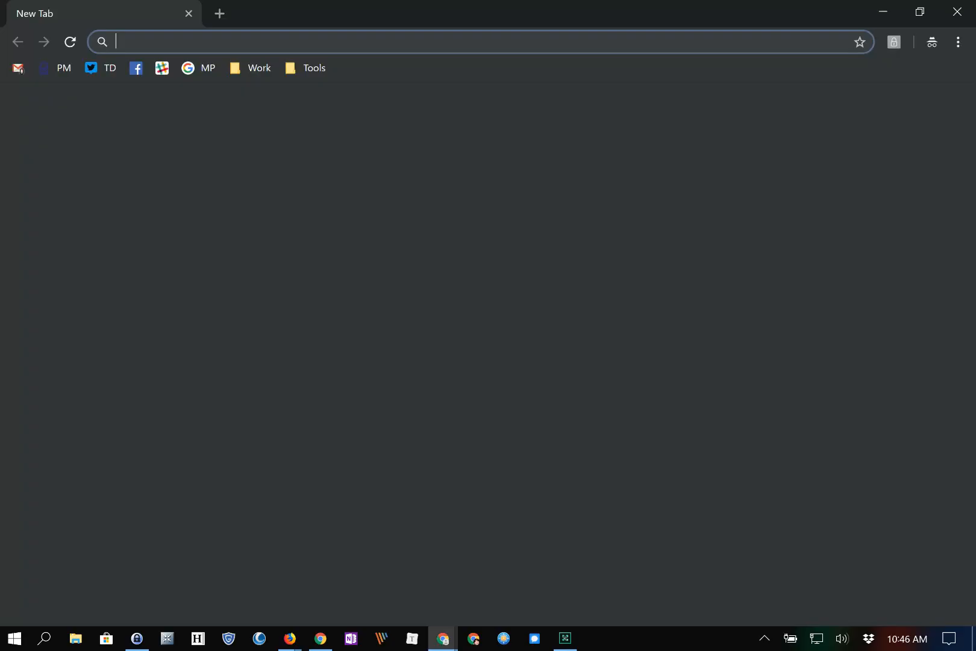
pyautogui.hotkey('ctrl', 'v')
pyautogui.press('Return')
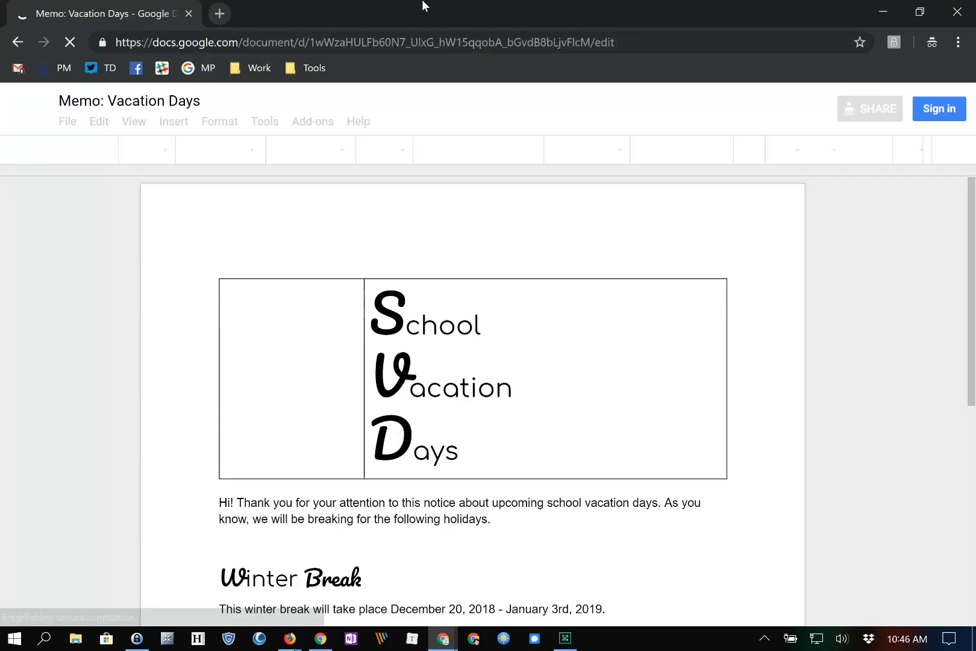
# - Add 'Summer Break' and 'June 5 - August 2, 2019' below Spring Break, then close the private window
pyautogui.scroll(-4, 472, 398)
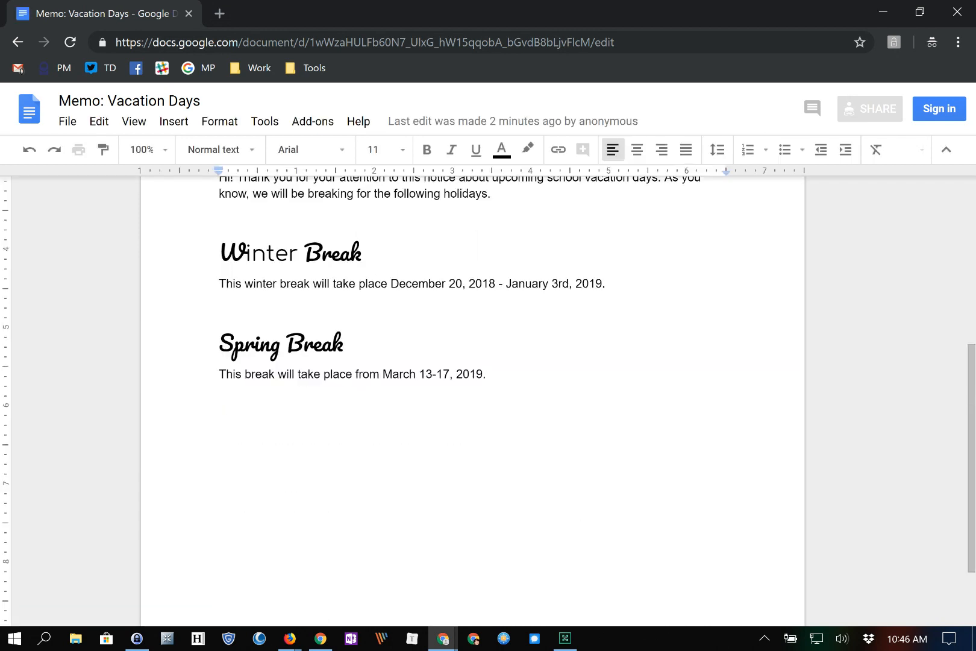
pyautogui.press('Return')
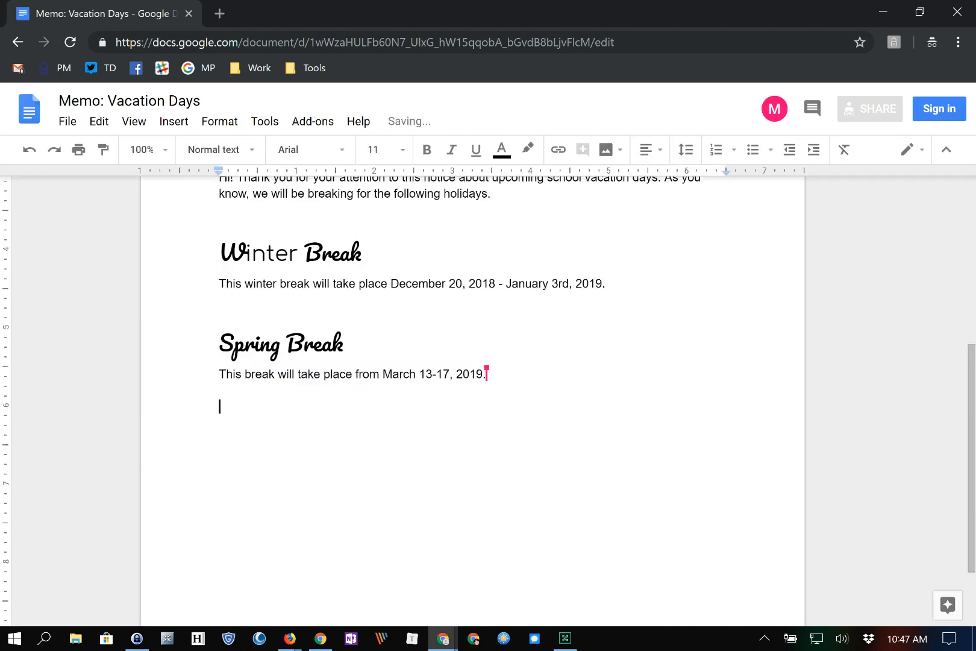
pyautogui.write('Summer Break')
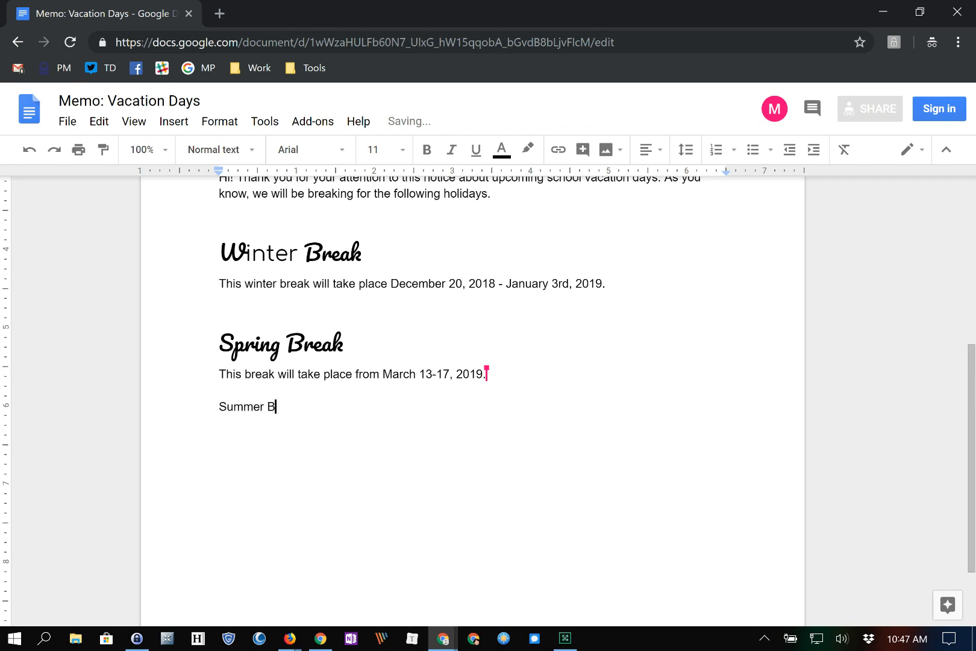
pyautogui.press('Return')
pyautogui.write('June 5 - August 2, 2019')
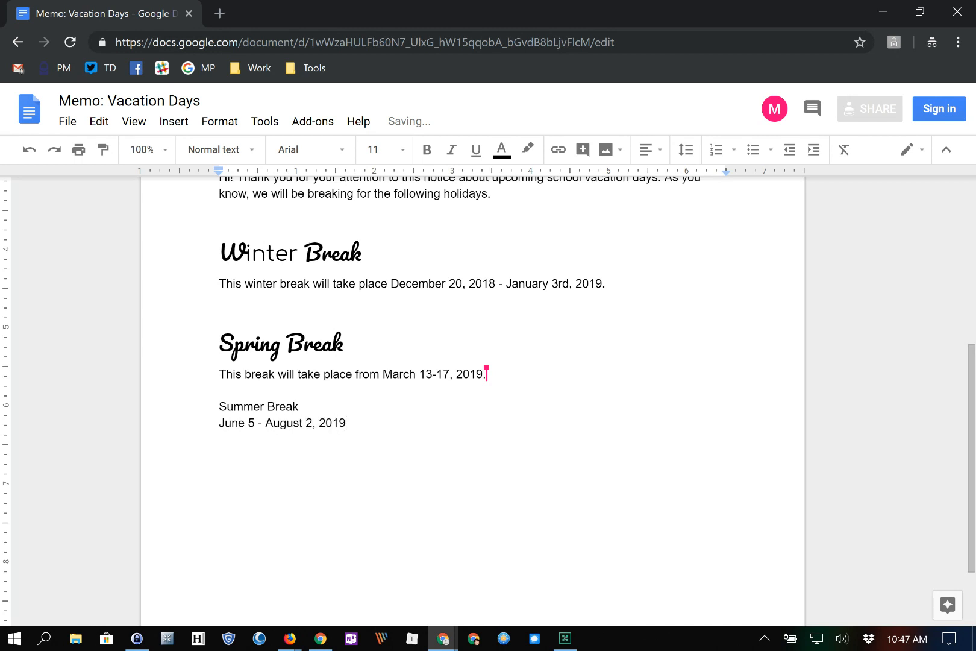
pyautogui.moveTo(300, 407); pyautogui.dragTo(226, 407)
pyautogui.click(308, 374)
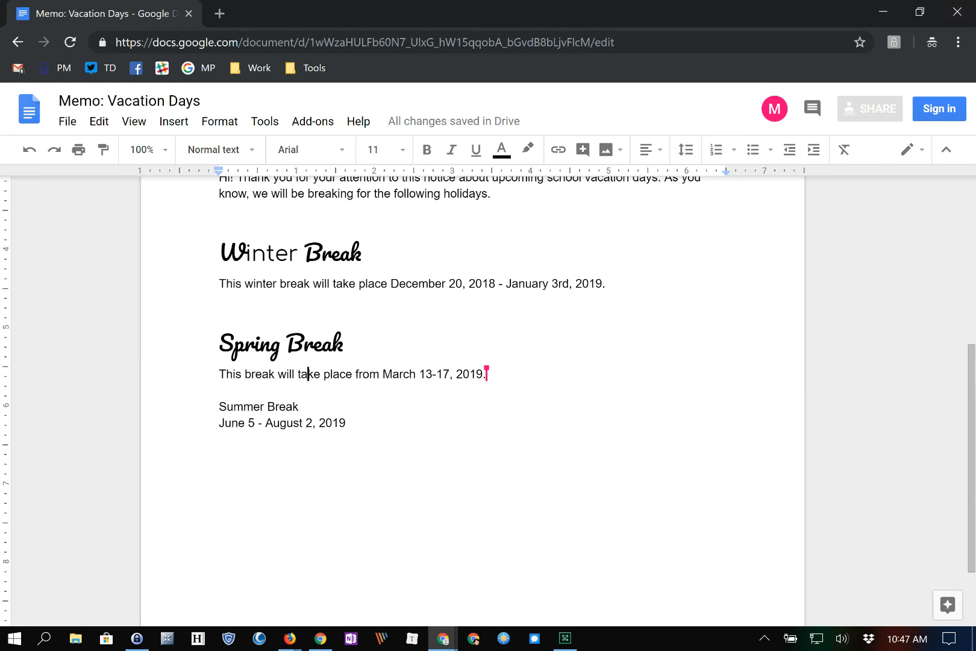
pyautogui.click(956, 11)
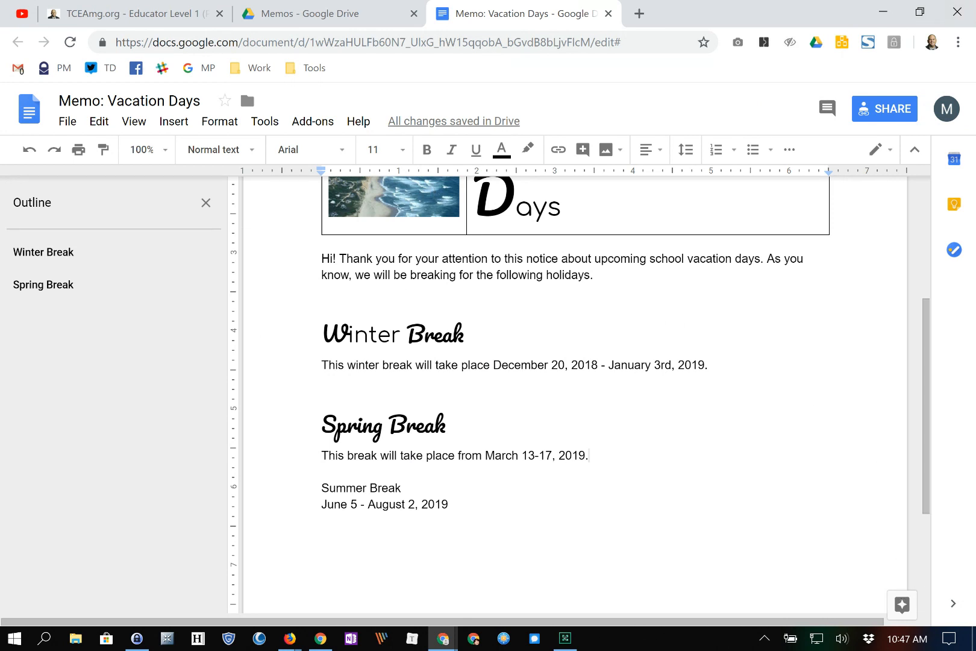
# - Make the Summer Break line a Heading 1
pyautogui.moveTo(402, 488); pyautogui.dragTo(321, 489)
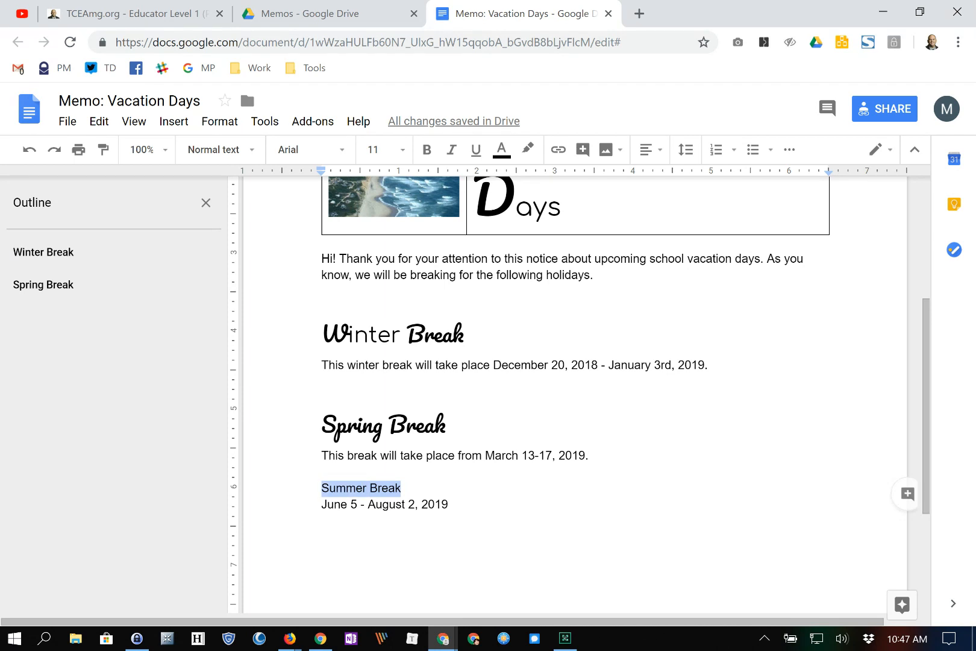
pyautogui.click(214, 149)
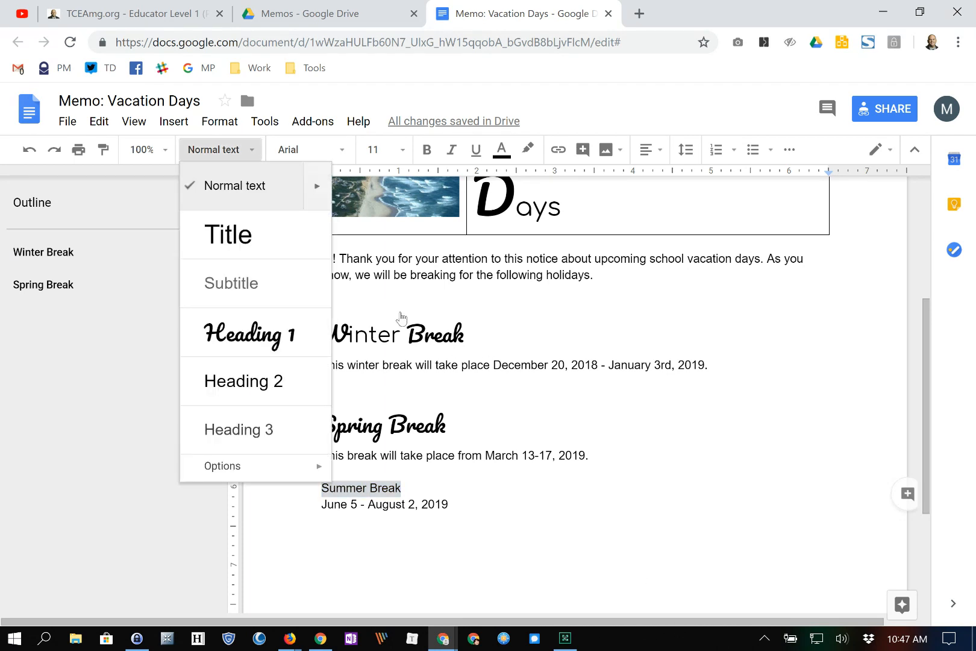
pyautogui.click(253, 332)
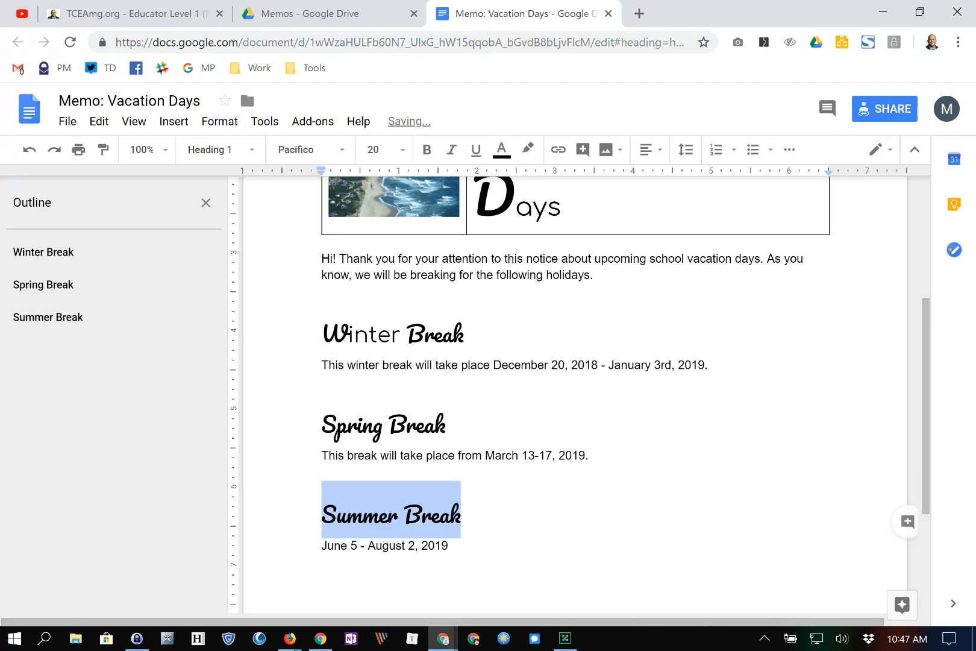
# - Reapply Heading 1 to Winter Break so it matches the other break headings
pyautogui.tripleClick(389, 334)
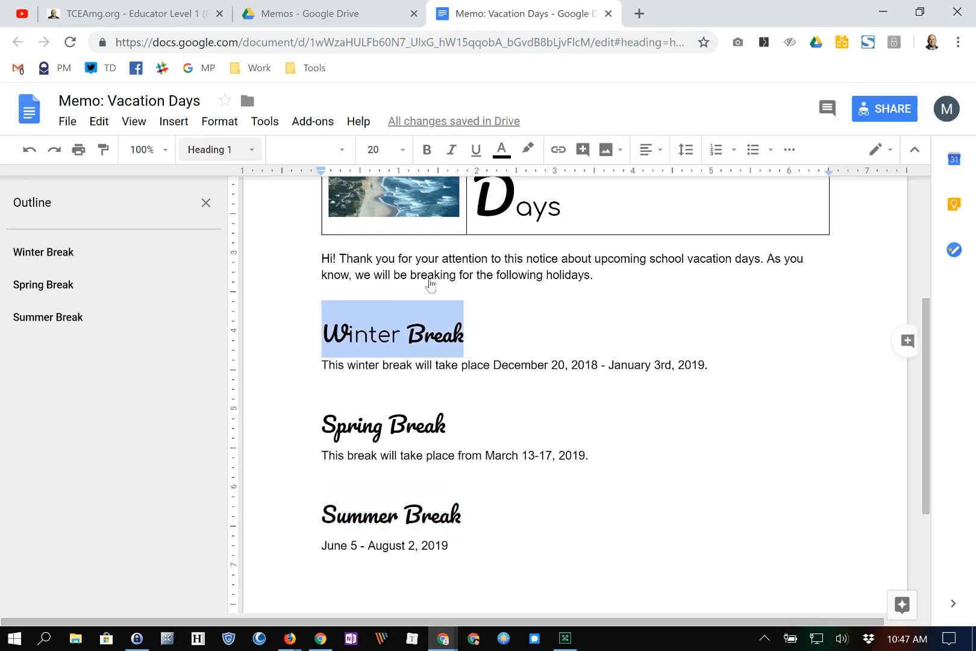
pyautogui.click(216, 150)
pyautogui.click(245, 326)
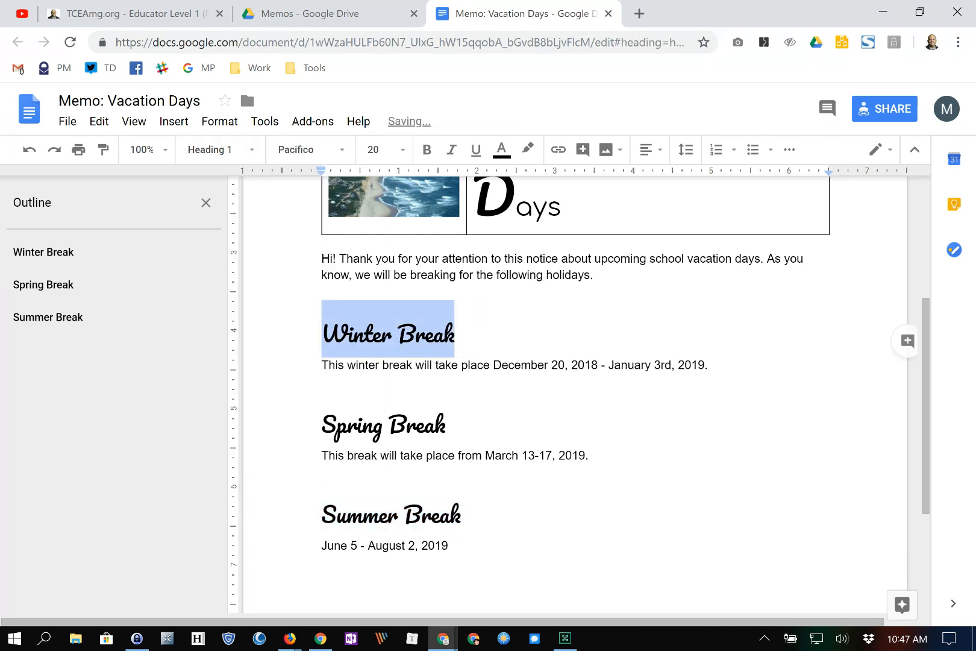
pyautogui.click(482, 426)
pyautogui.scroll(-2, 482, 425)
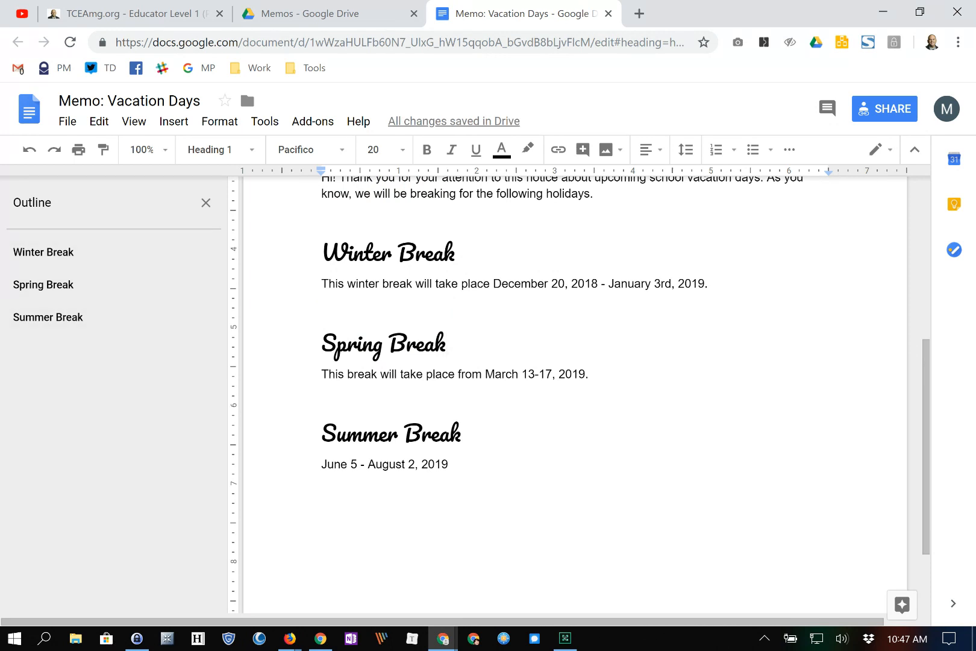
pyautogui.scroll(5, 575, 392)
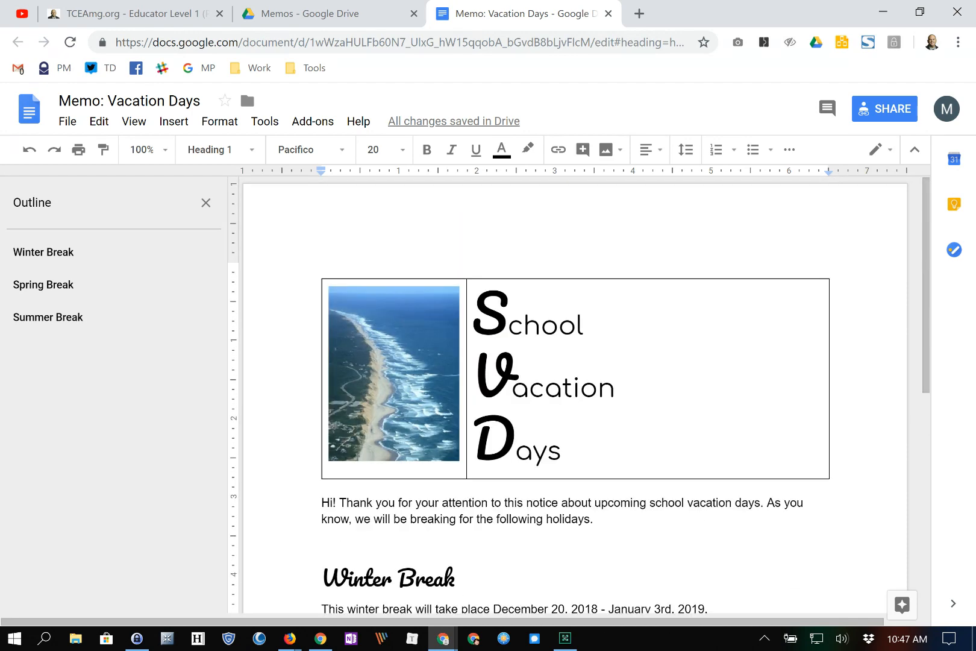
pyautogui.scroll(-4, 576, 391)
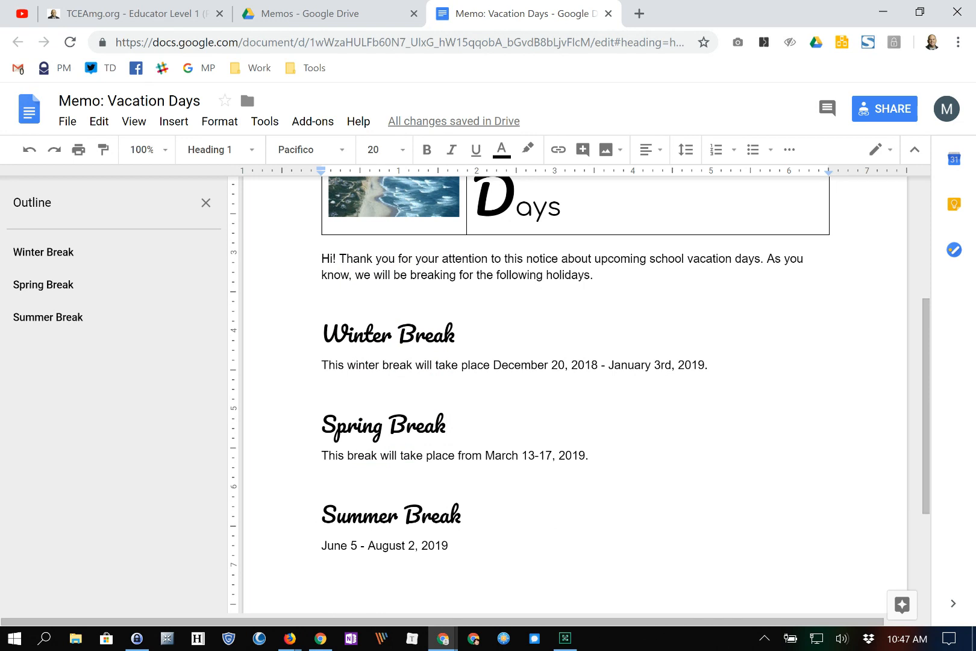
pyautogui.click(884, 109)
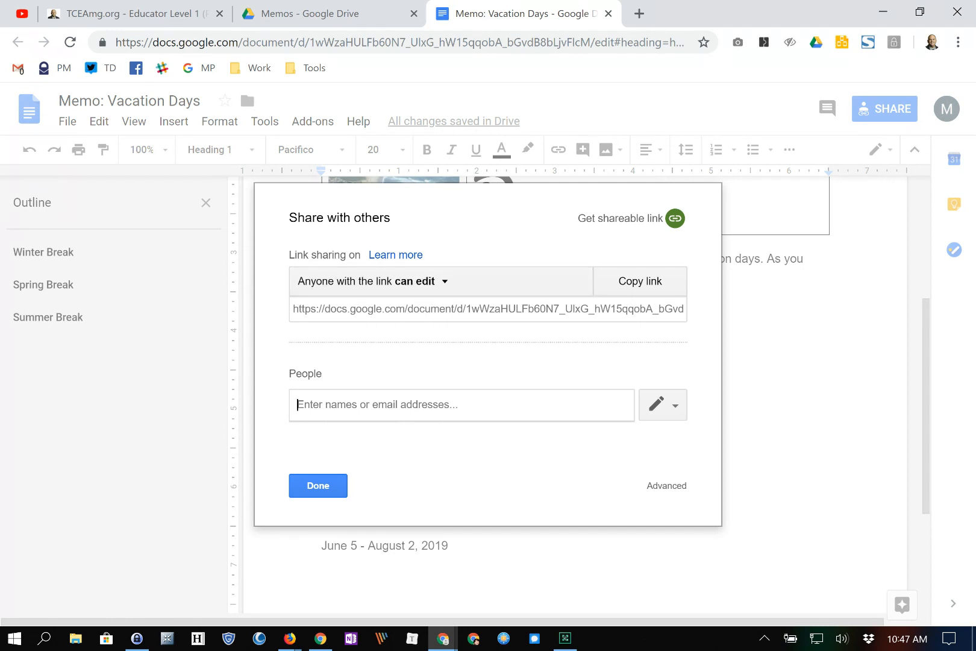
# - Change the memo's link access to 'Off – Specific people' and save the setting
pyautogui.click(419, 280)
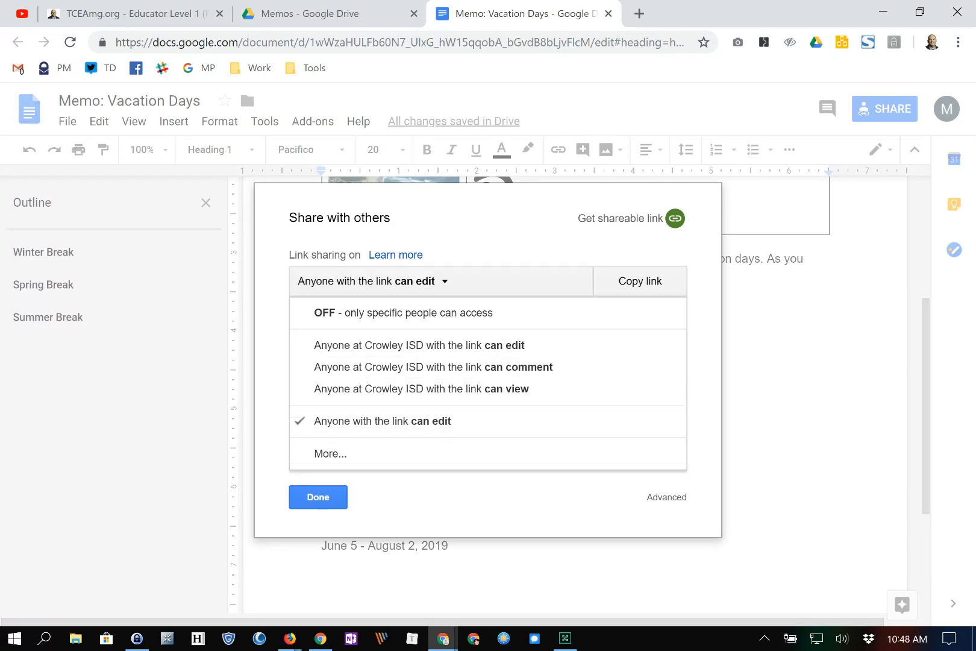
pyautogui.click(330, 454)
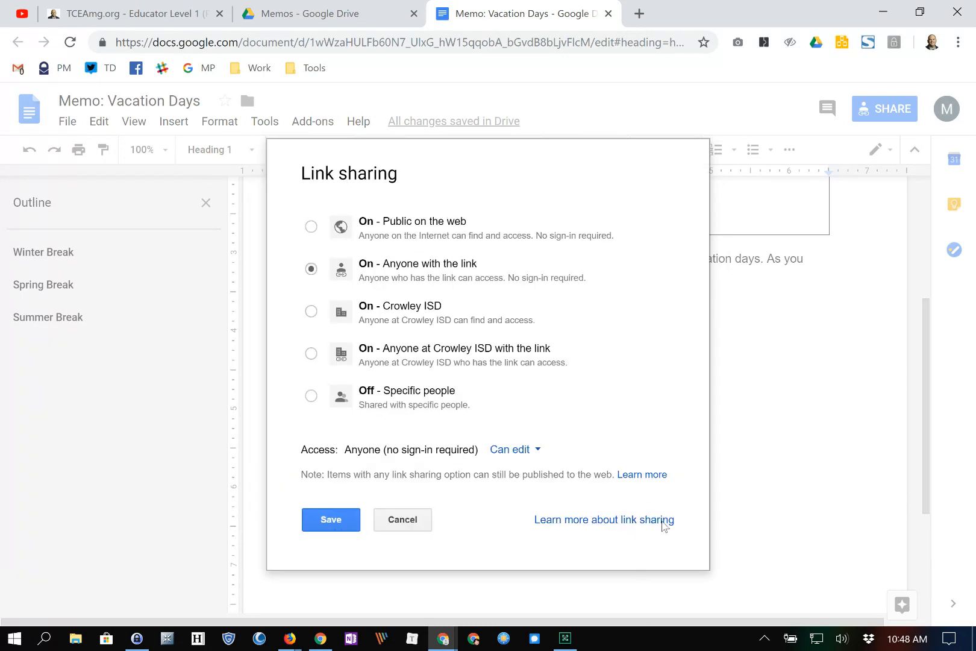
pyautogui.click(310, 396)
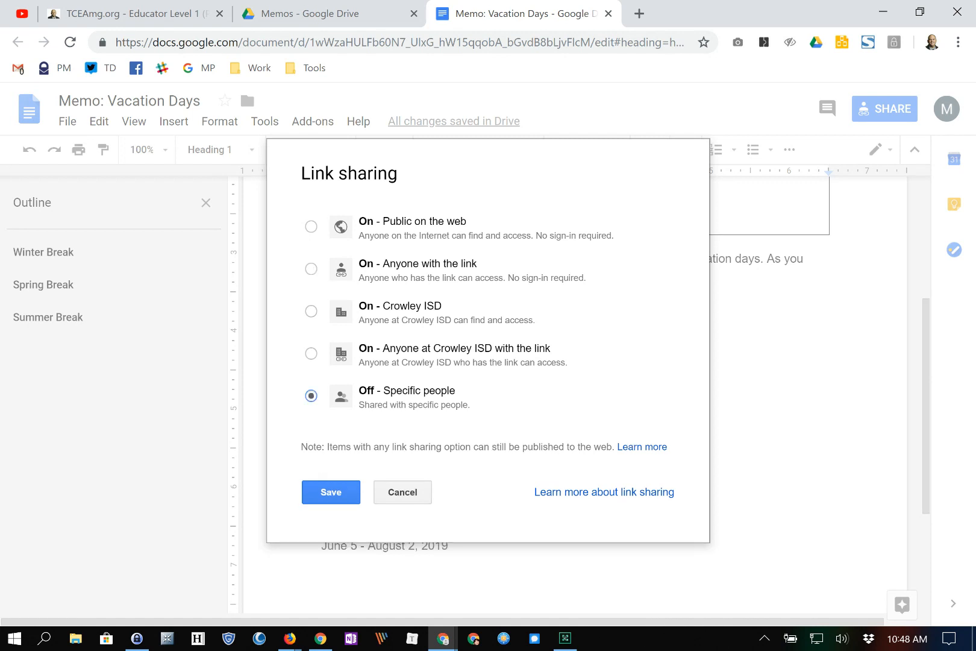
pyautogui.click(331, 491)
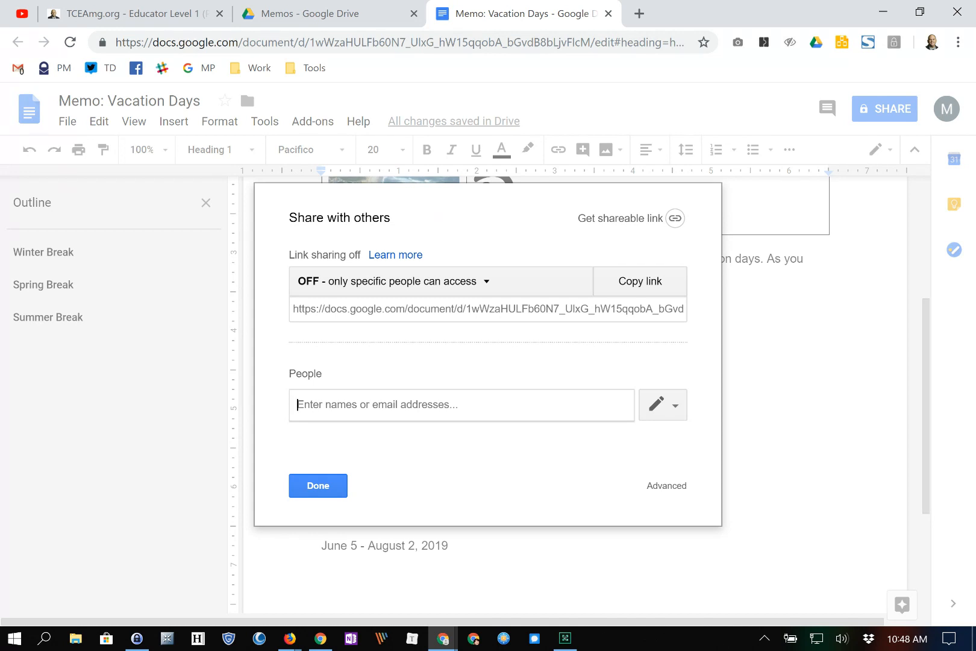
# - Add the collaborator's e-mail address as a recipient in the Share dialog
pyautogui.write('f')
pyautogui.press('BackSpace')
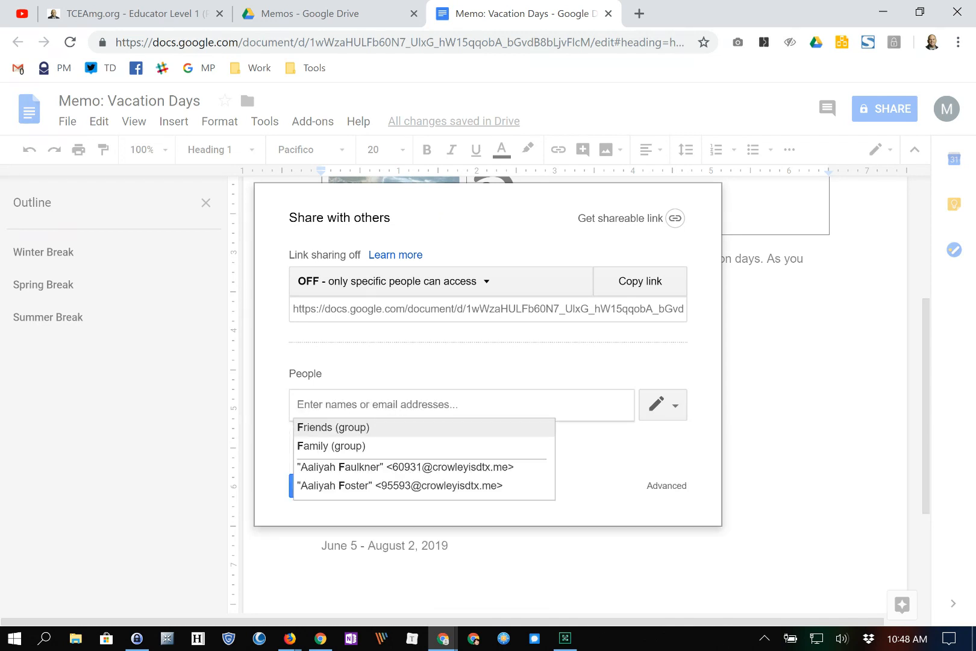
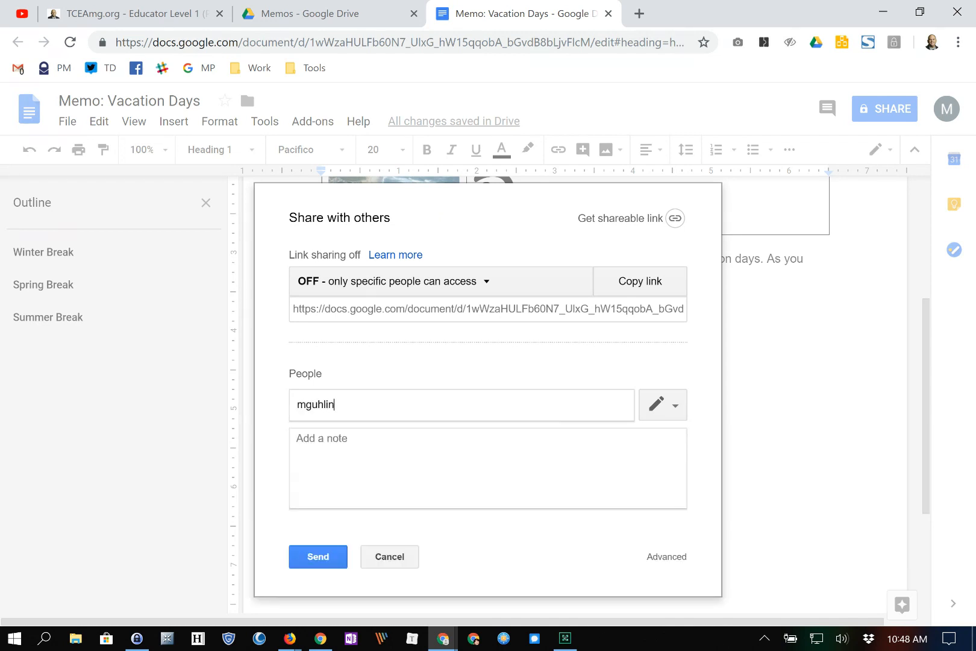
pyautogui.press('Return')
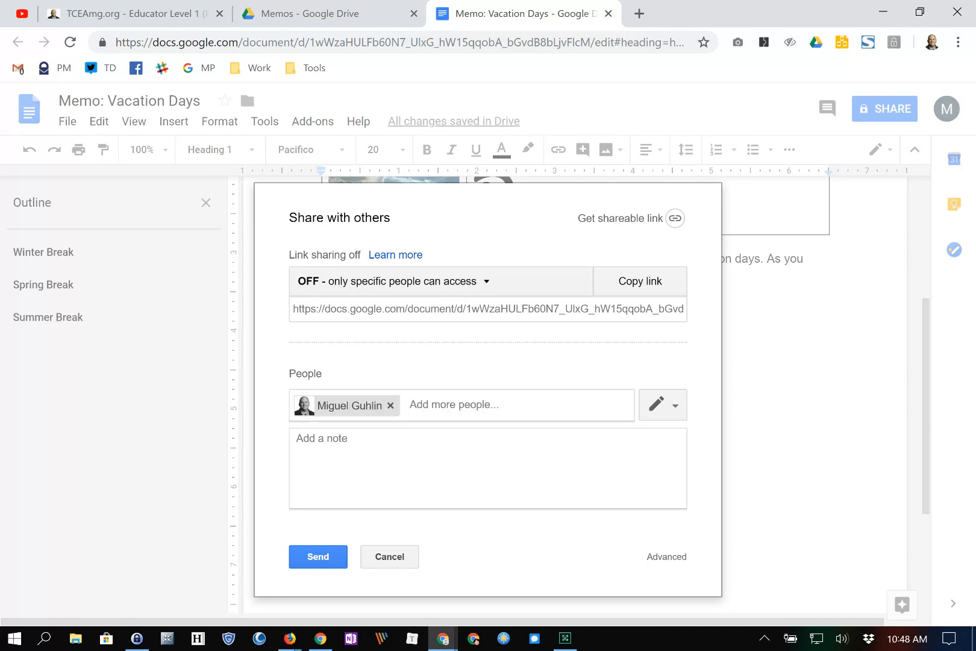
# - Write the note 'Please add some information to this document. Thank you,' signed with initials
pyautogui.press('Tab')
pyautogui.write('Please')
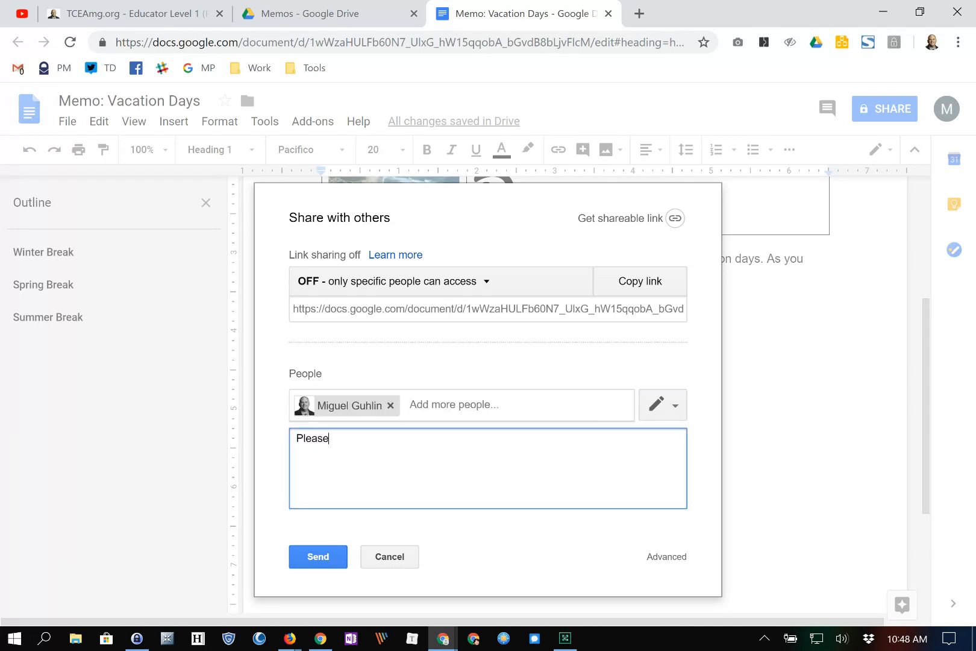
pyautogui.write(' add some information to this document.')
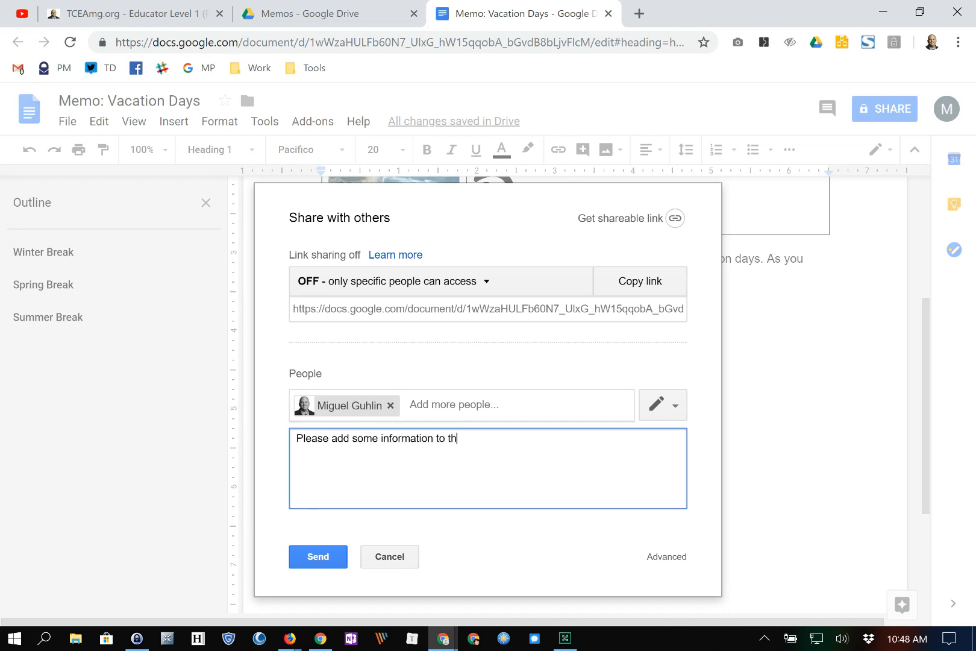
pyautogui.press('Return')
pyautogui.write('Thank you,')
pyautogui.press('Return')
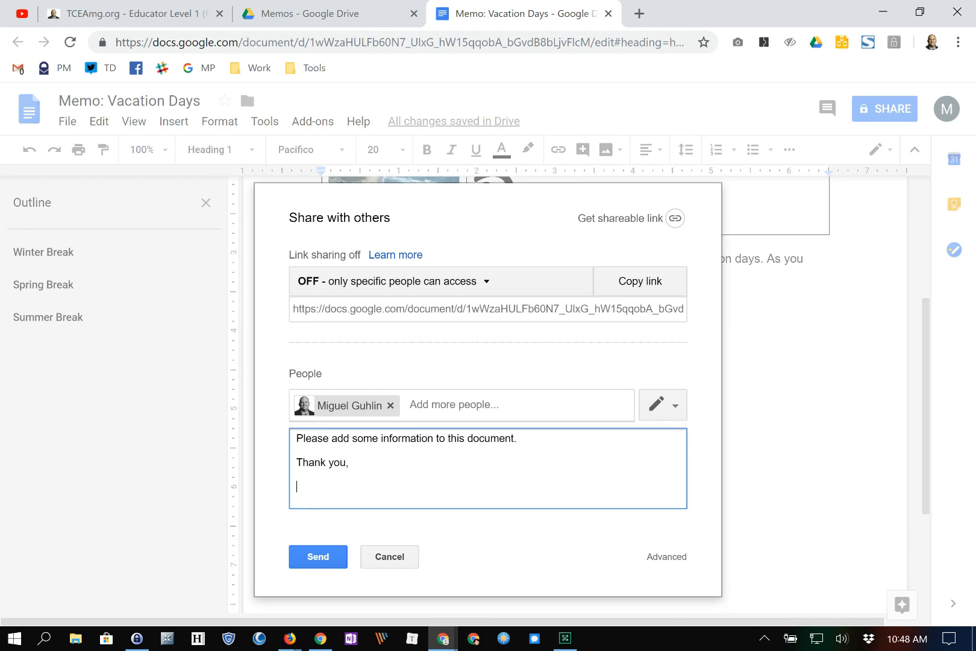
pyautogui.write('MG')
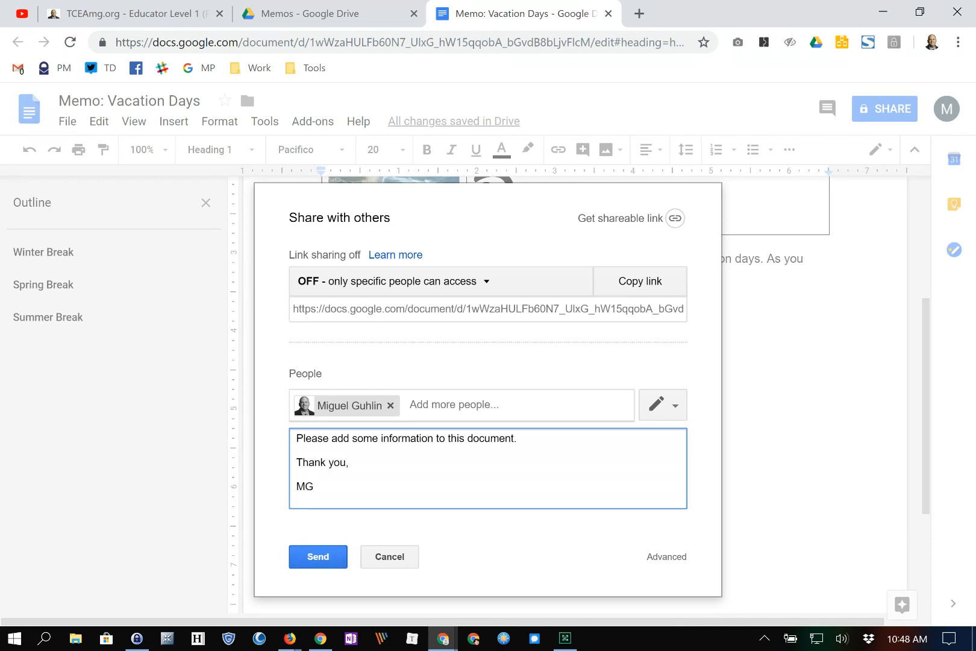
# - Send the invitation and confirm sharing with someone outside the organization
pyautogui.click(318, 557)
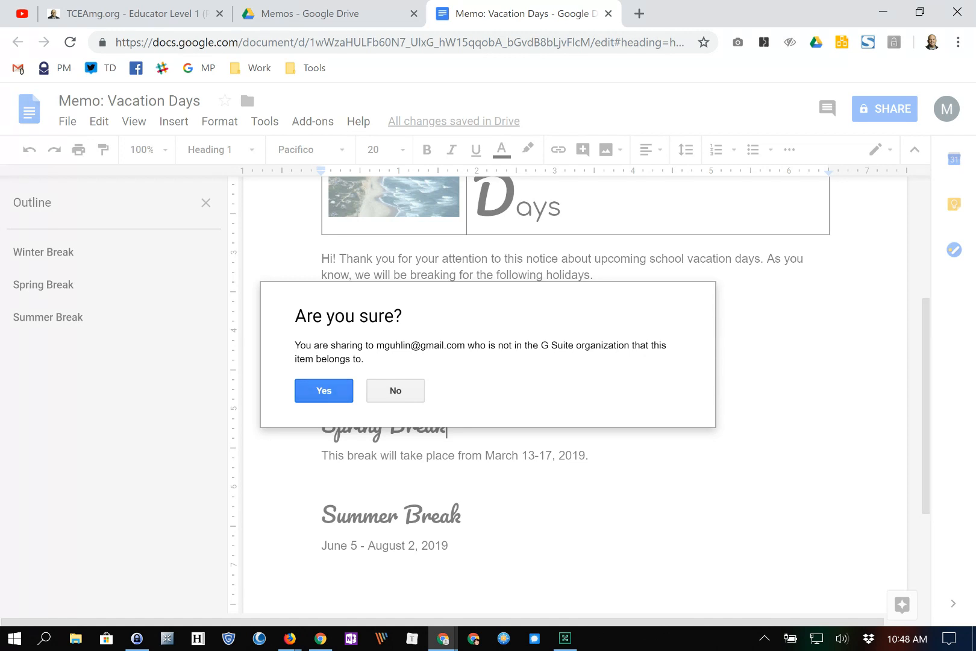
pyautogui.click(324, 391)
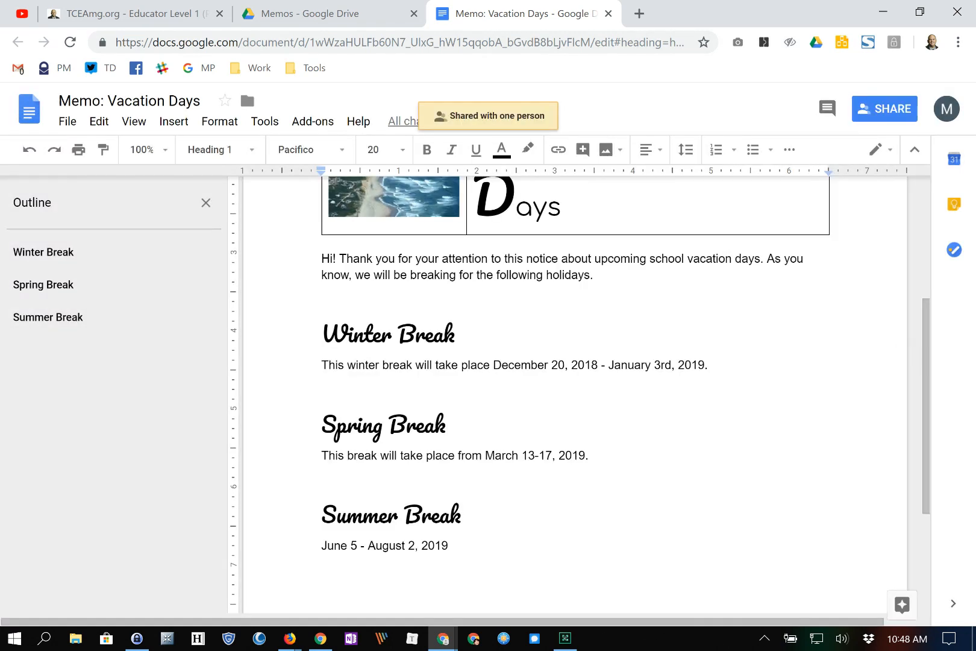
pyautogui.hotkey('alt', 'Tab')
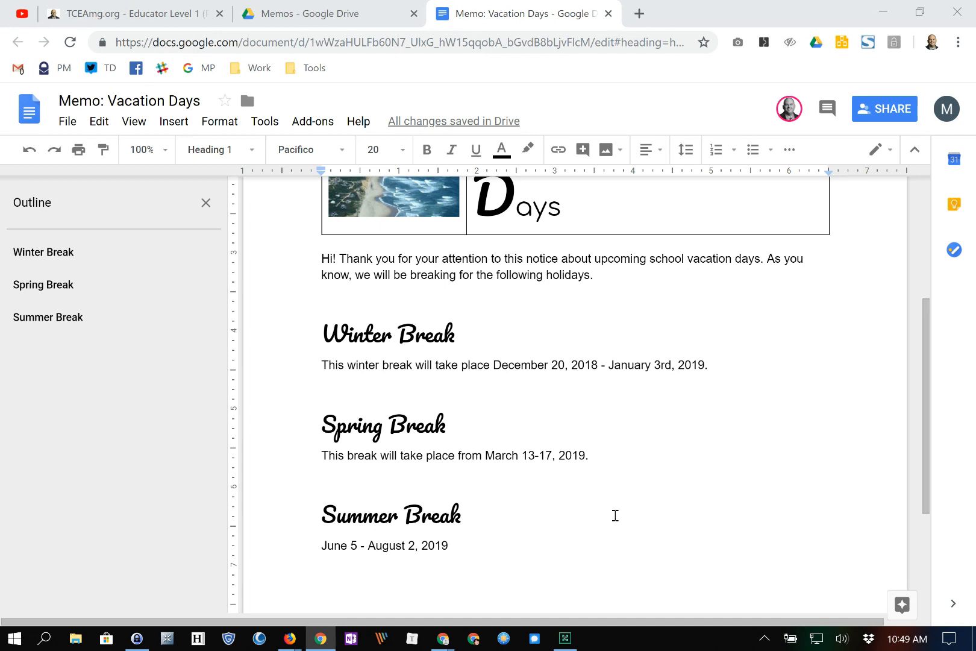
# - Check the memo's new closing paragraph that thanks readers and invites questions
pyautogui.scroll(-3, 575, 392)
pyautogui.scroll(2, 576, 391)
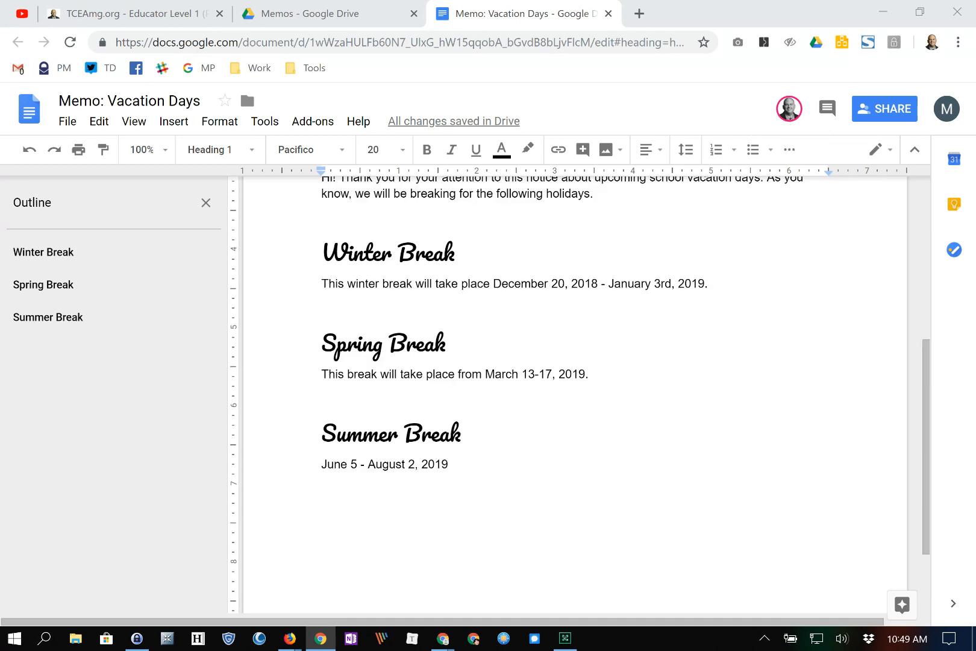
pyautogui.moveTo(789, 109)
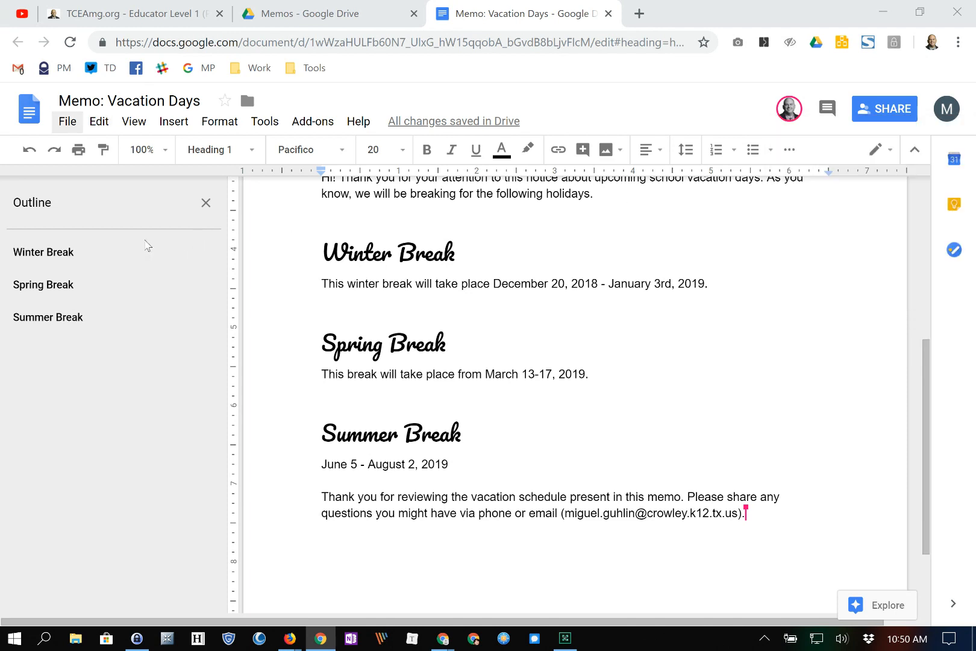
pyautogui.hotkey('alt', 'f')
# - Open the memo's full version history and compare Best Version with the current version
pyautogui.moveTo(148, 306)
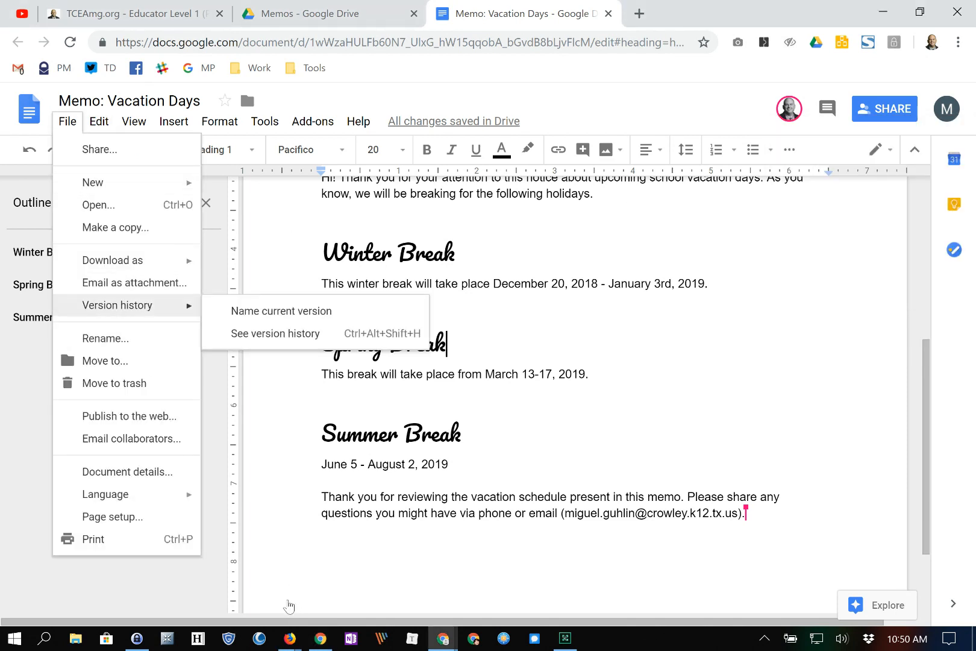
pyautogui.press('Right')
pyautogui.press('Down')
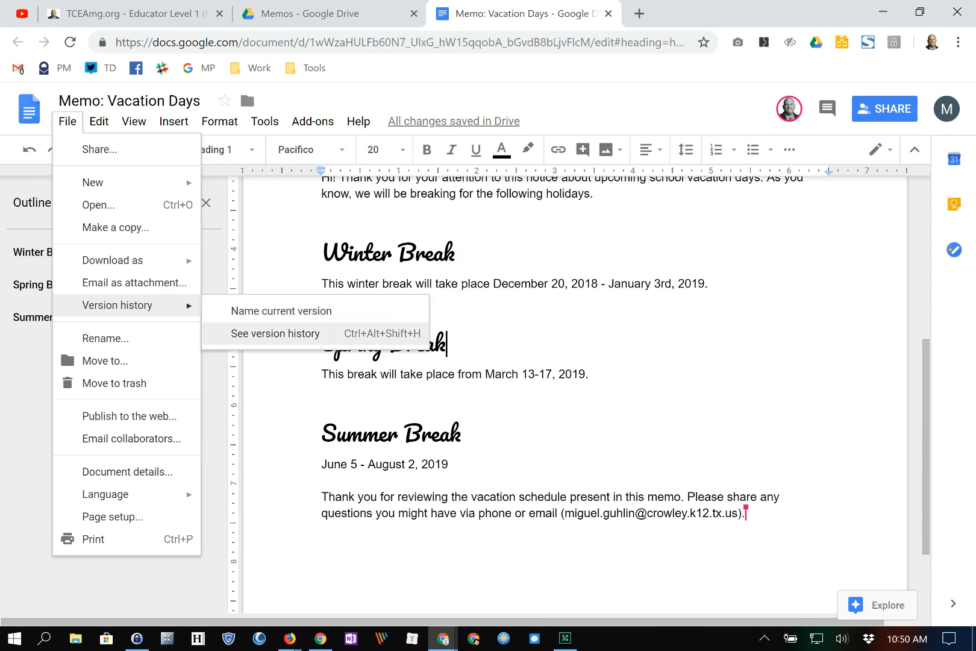
pyautogui.press('Return')
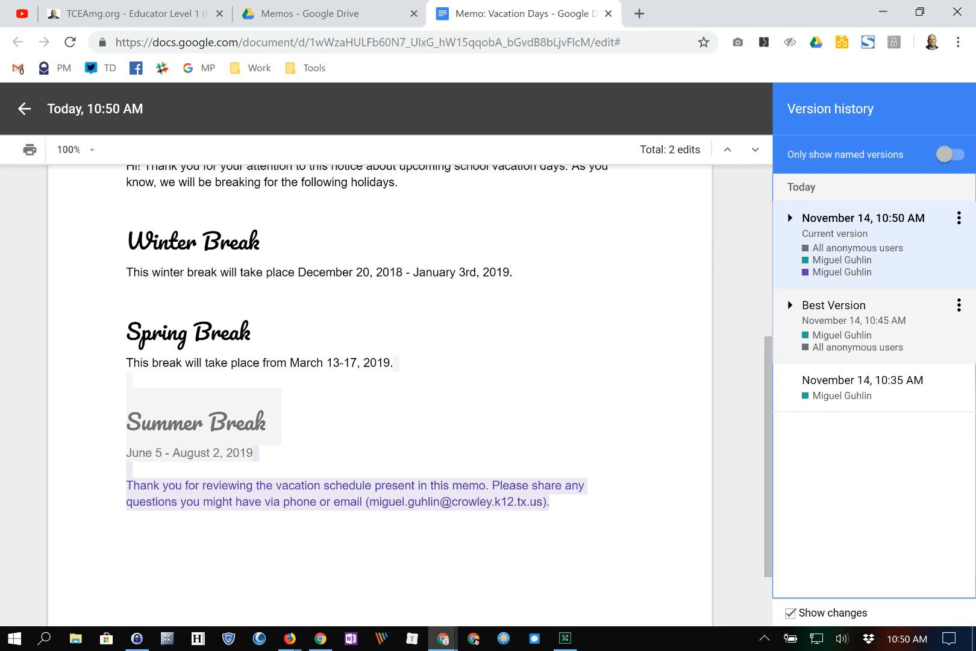
pyautogui.click(787, 299)
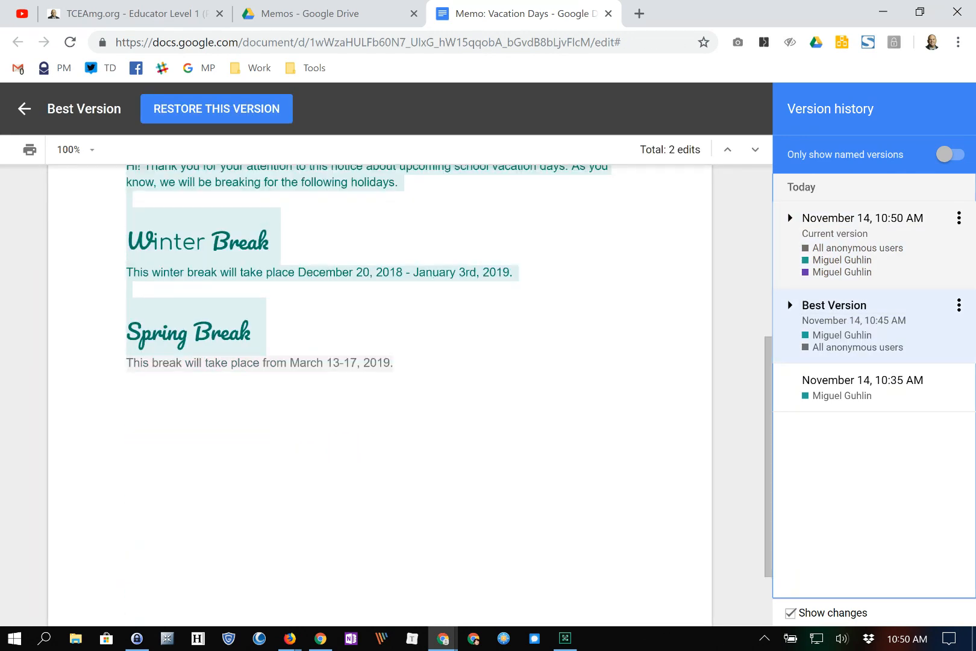
pyautogui.click(862, 233)
pyautogui.scroll(-3, 385, 394)
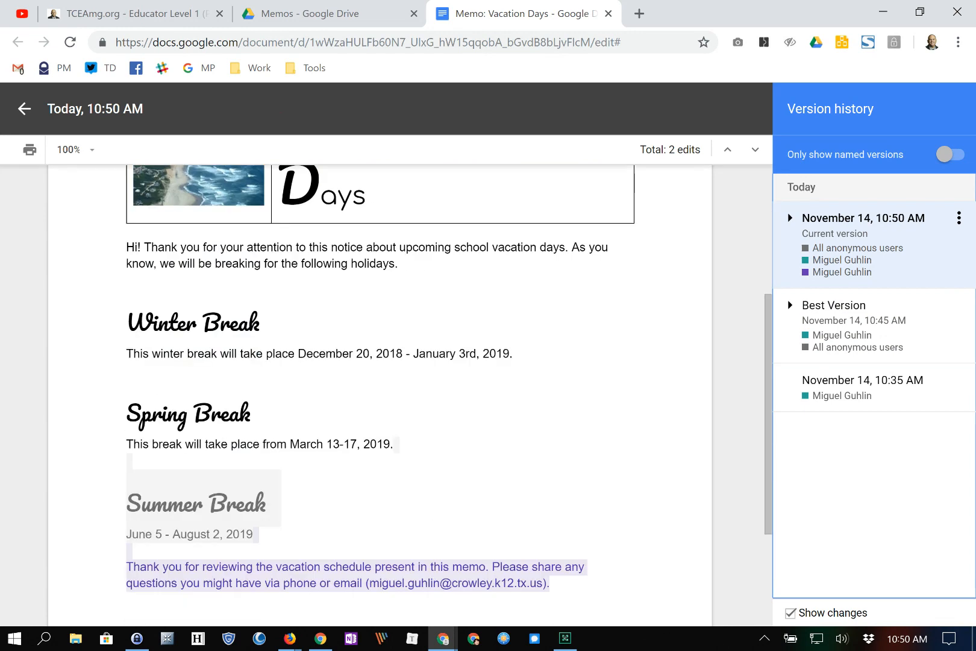
pyautogui.scroll(-3, 386, 394)
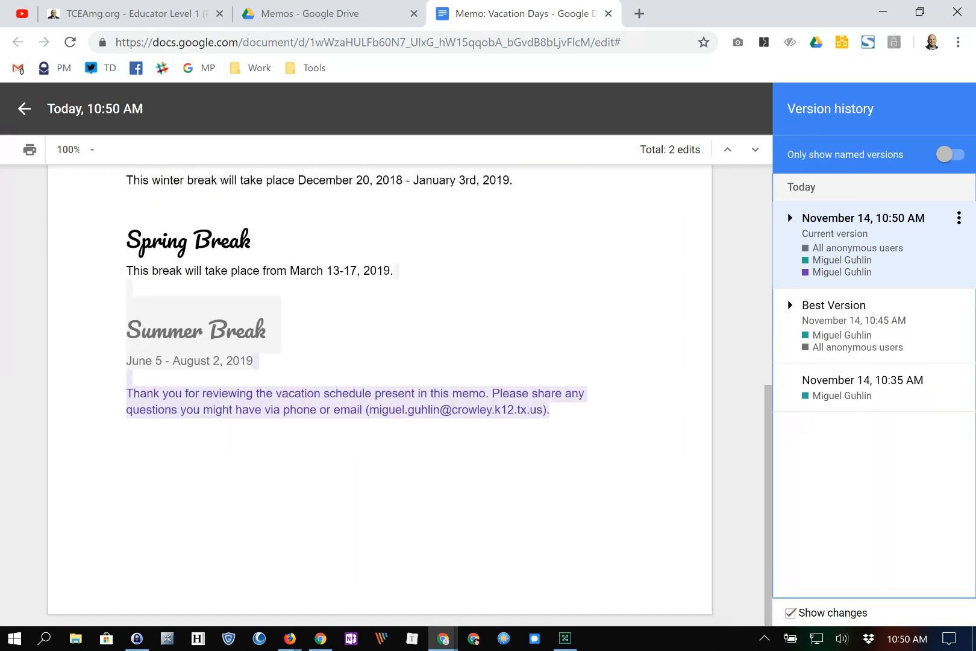
# - Name the current version 'Feedback from Team' and go back to editing the memo
pyautogui.click(863, 218)
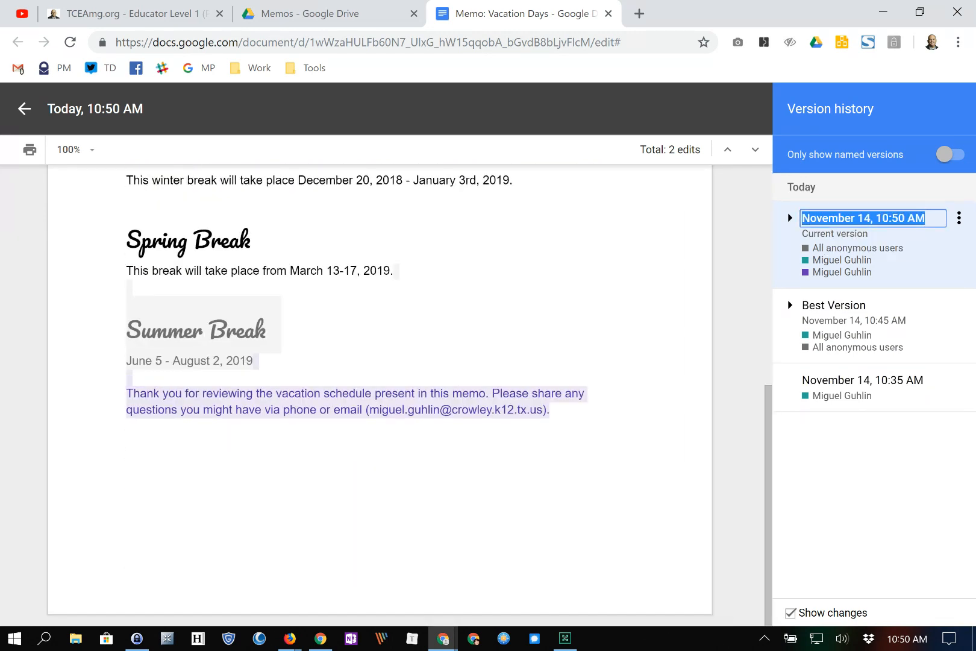
pyautogui.write('F')
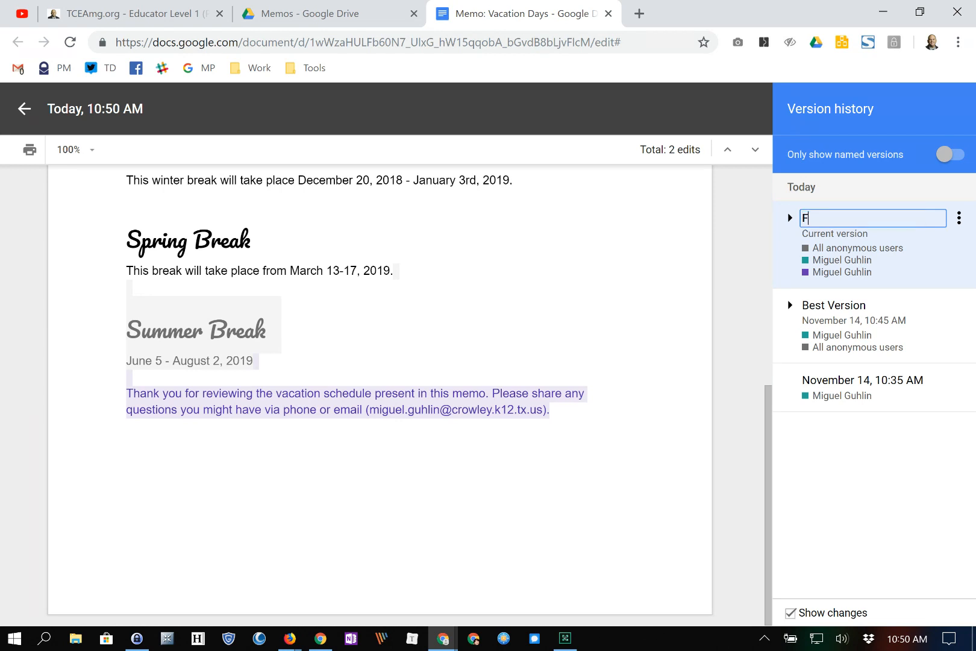
pyautogui.write('eedback from Team')
pyautogui.press('Return')
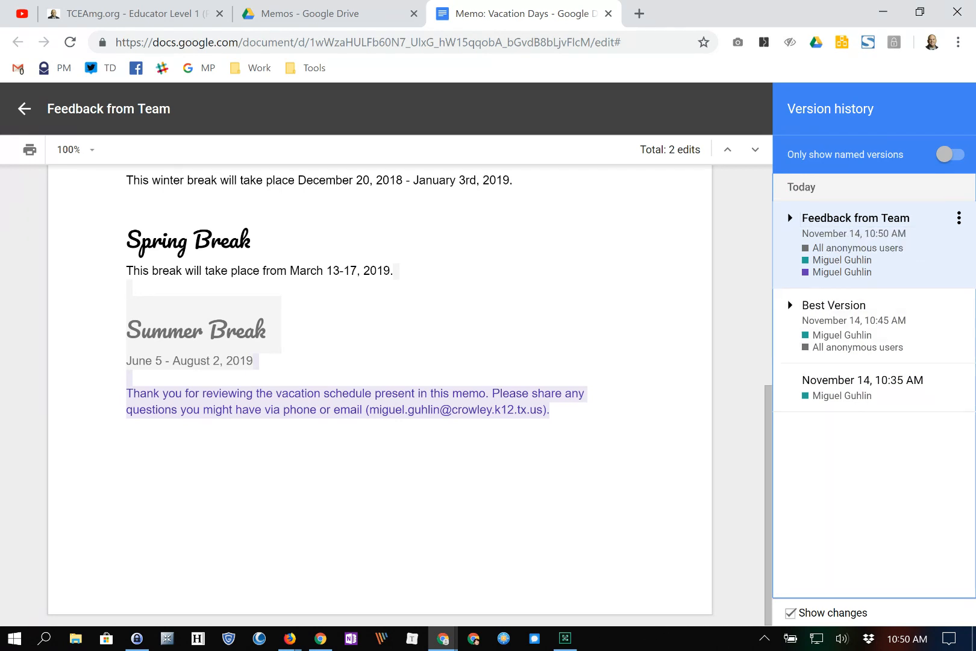
pyautogui.click(787, 300)
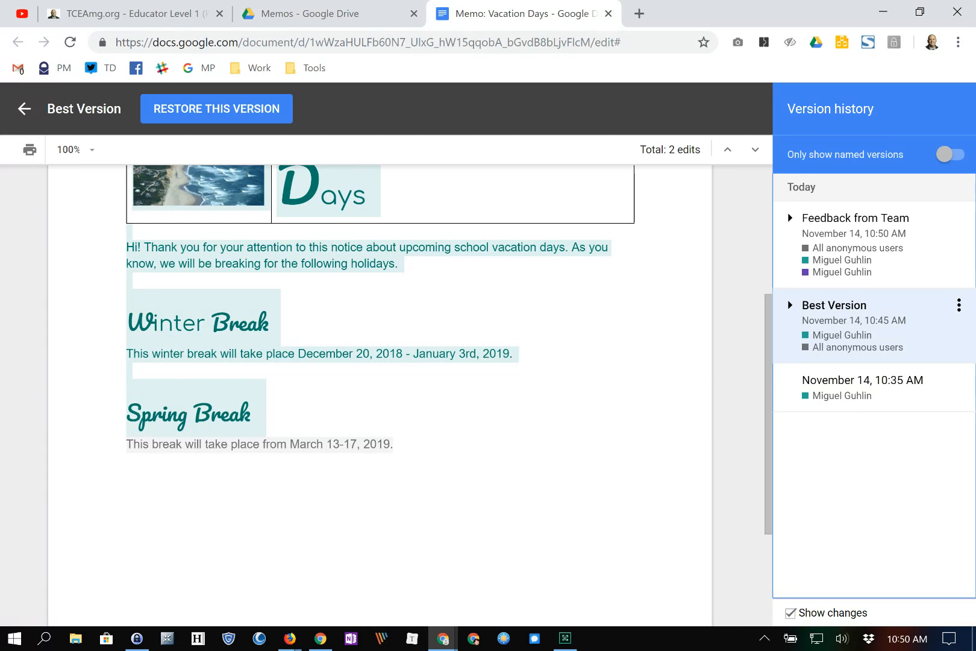
pyautogui.click(856, 218)
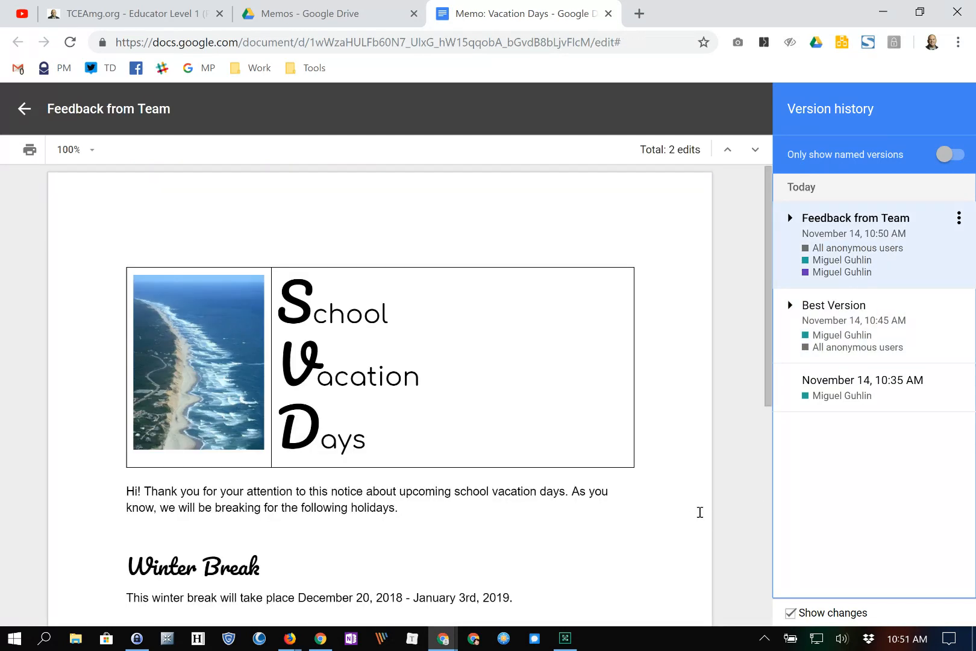
pyautogui.click(329, 313)
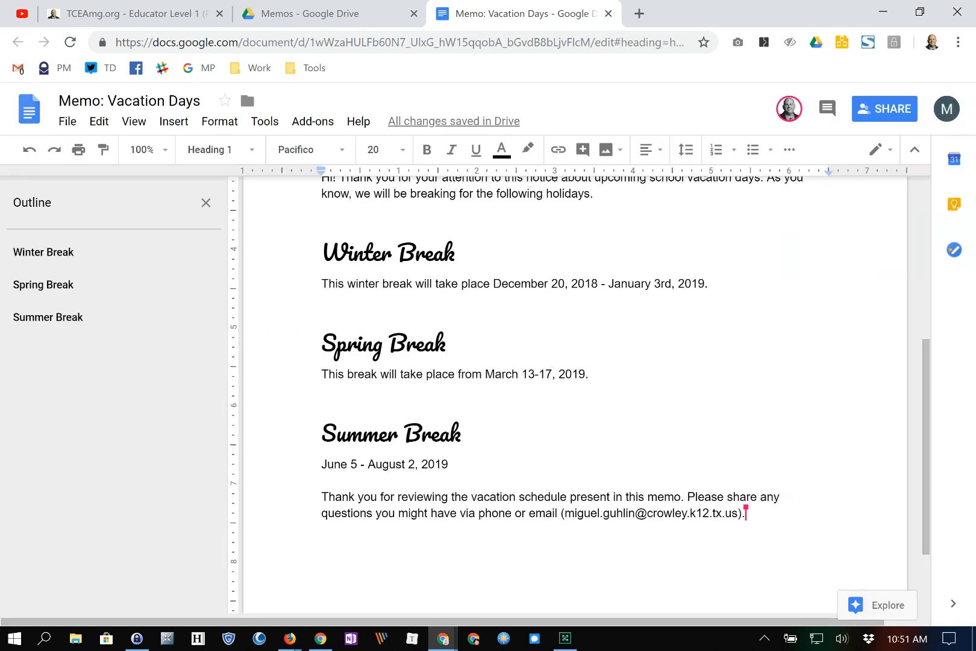
# - Start a comment on the phrase 'breaking for the following holidays'
pyautogui.hotkey('alt', 'Tab')
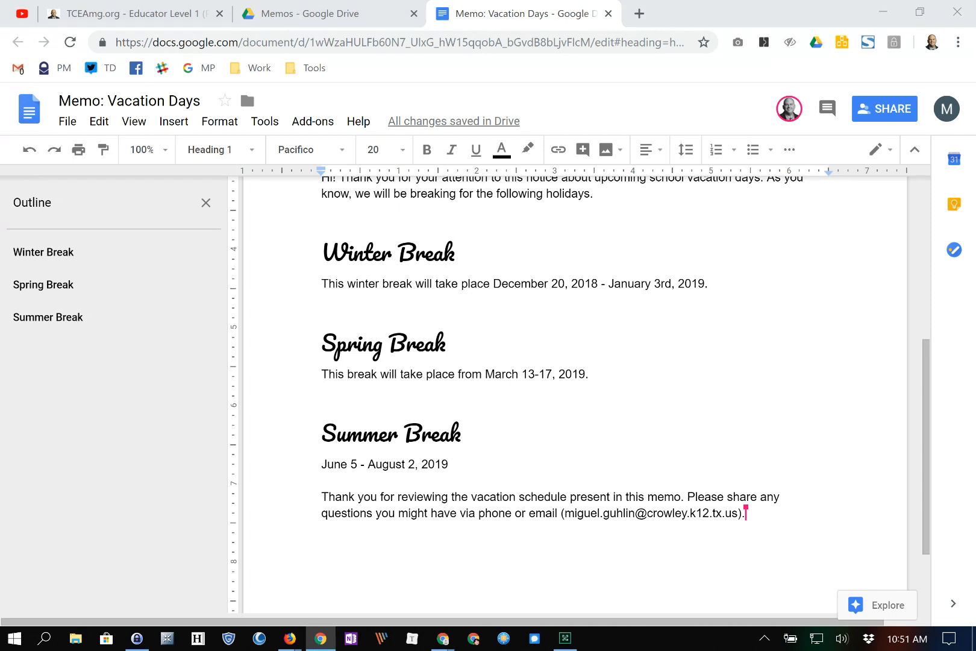
pyautogui.scroll(1, 575, 395)
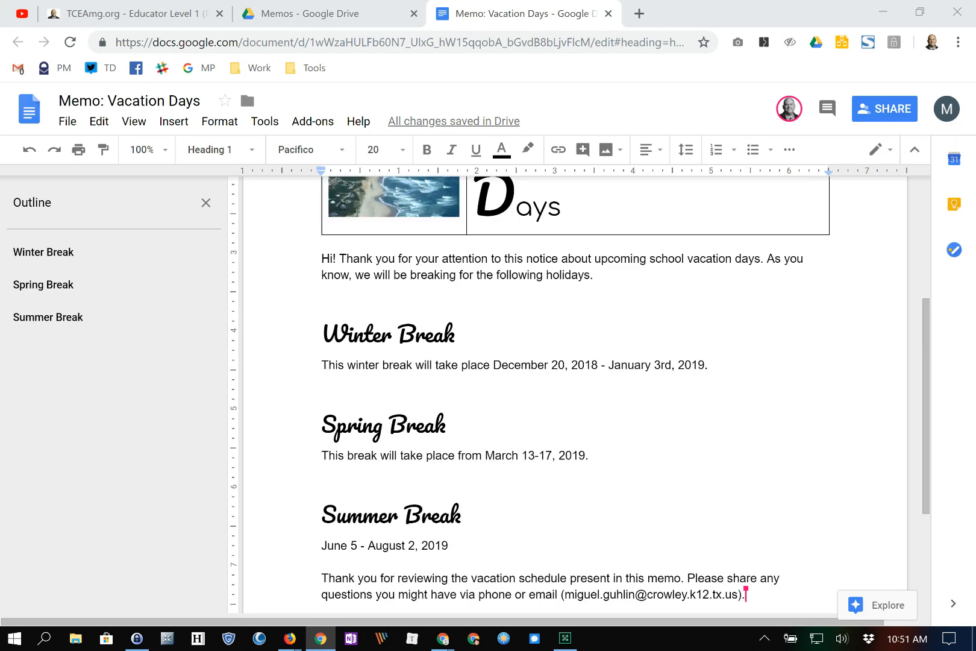
pyautogui.scroll(-1, 592, 414)
pyautogui.scroll(1, 594, 415)
pyautogui.moveTo(410, 275); pyautogui.dragTo(590, 275)
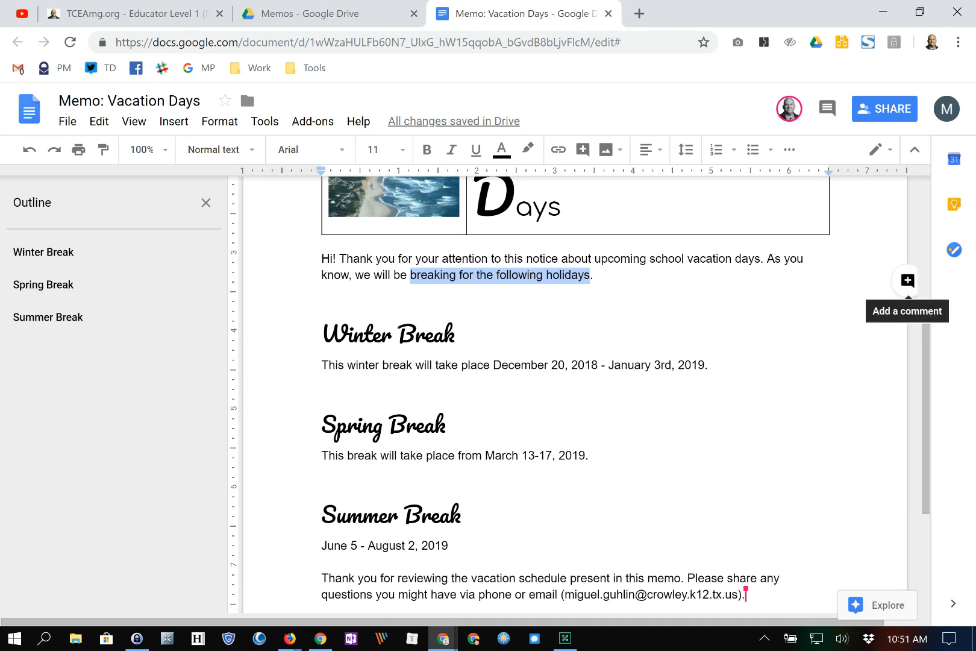
pyautogui.click(907, 280)
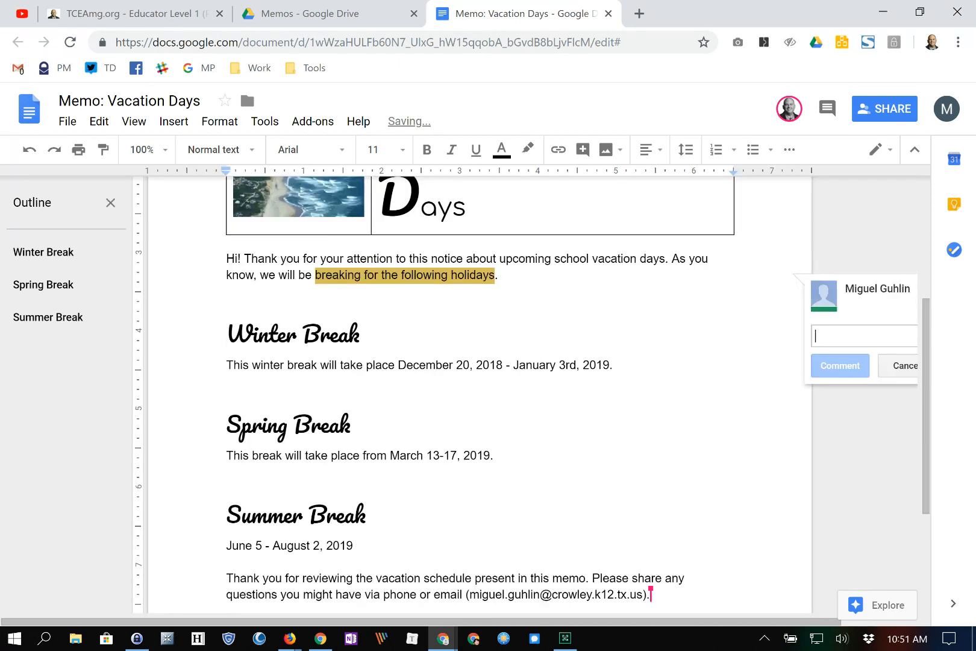
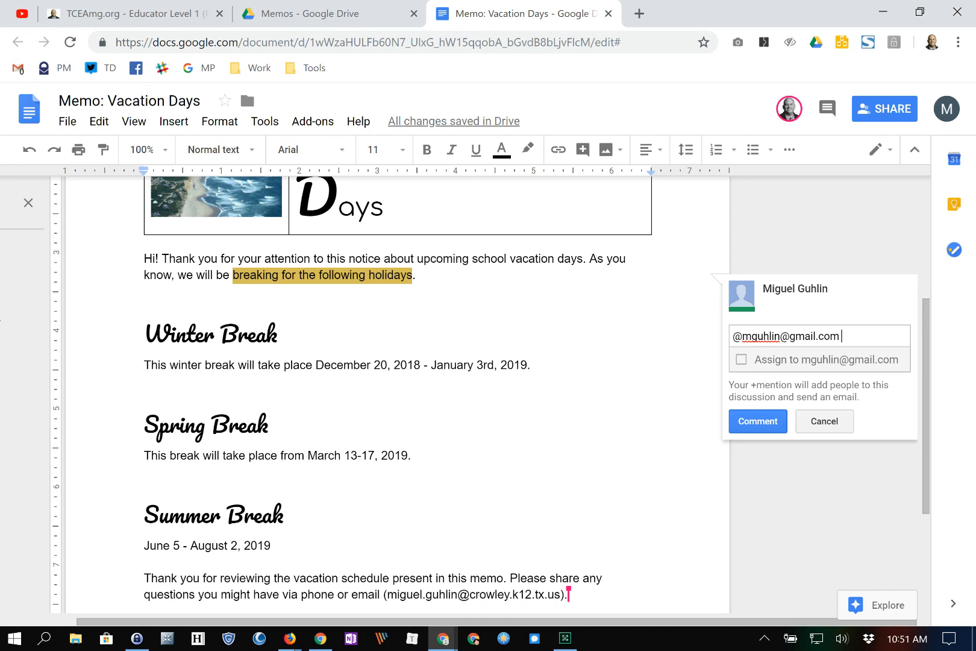
# - Assign the comment to the mentioned collaborator: 'Please update this paragraph as well with the latest info. Thx!'
pyautogui.click(741, 359)
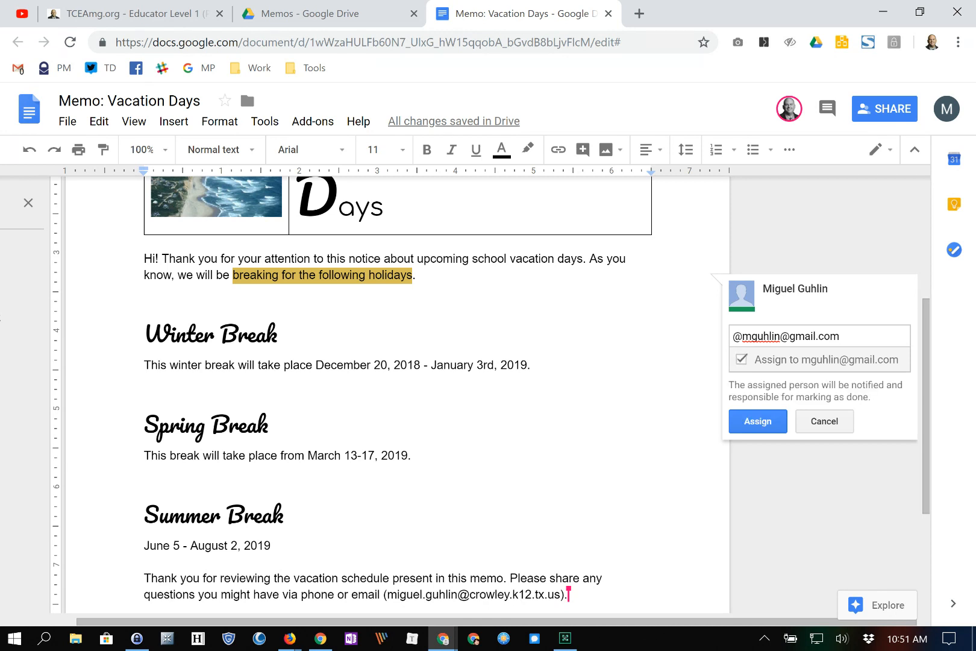
pyautogui.write('Please update this paragraph as well with t')
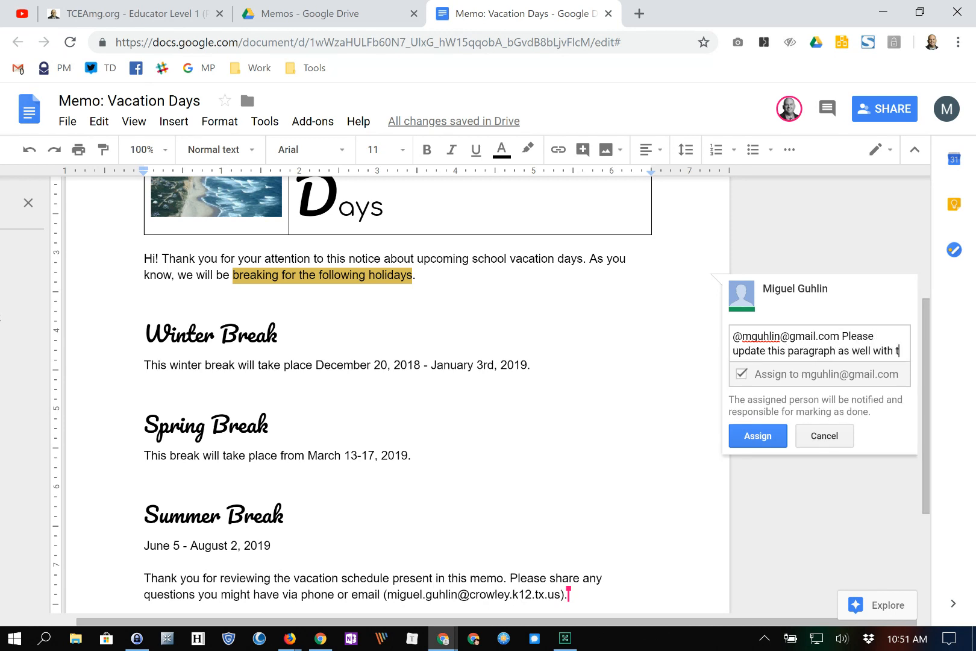
pyautogui.write('he latest info. Thx!')
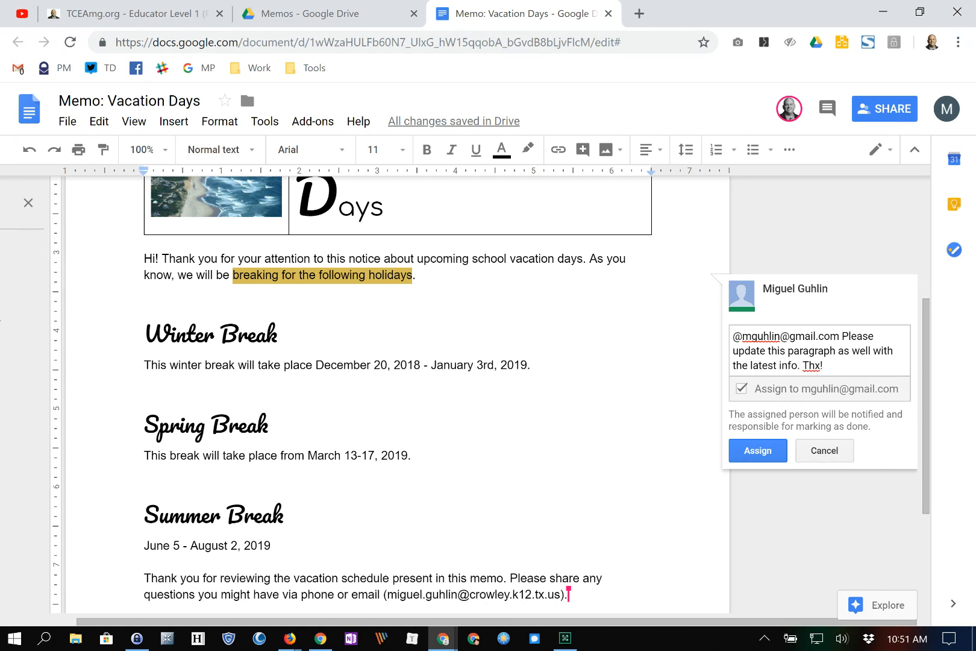
pyautogui.hotkey('ctrl', 'Return')
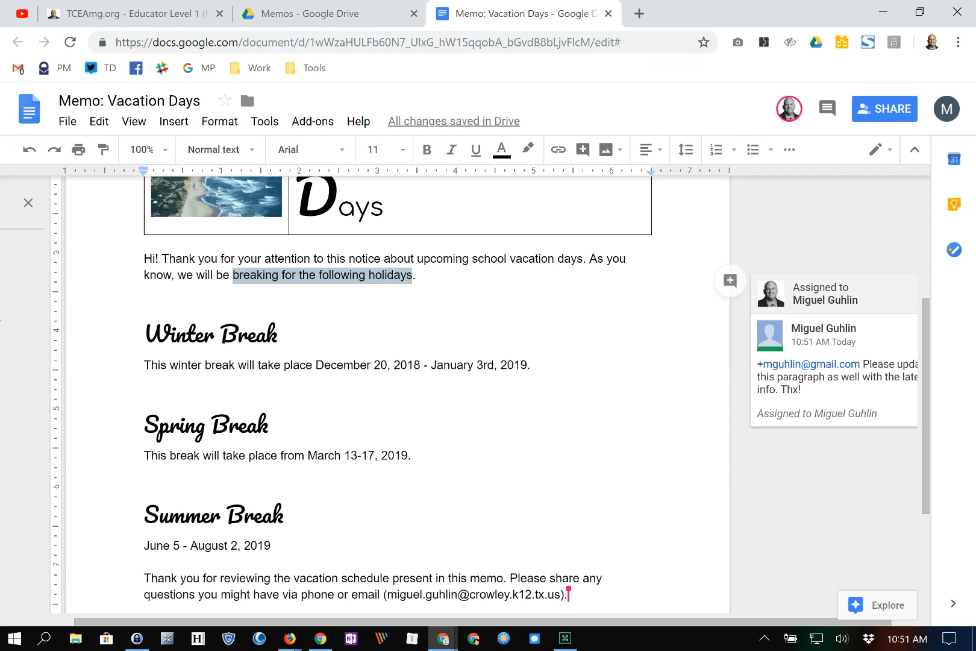
# - Reply 'Please add more words. :-)' to the assigned comment thread
pyautogui.hotkey('alt', 'Tab')
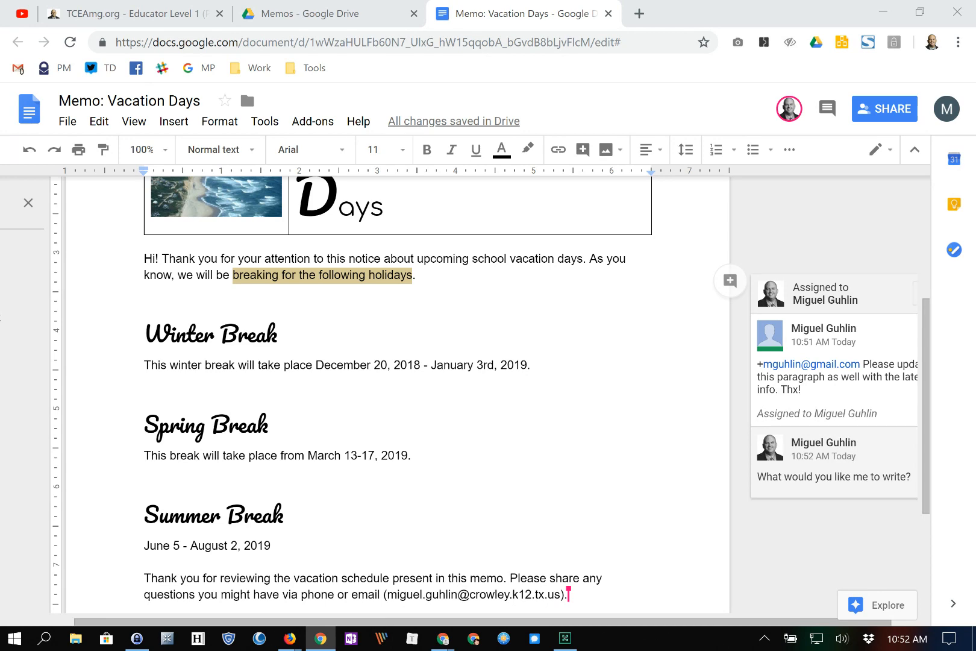
pyautogui.scroll(-1, 398, 391)
pyautogui.scroll(1, 398, 391)
pyautogui.click(834, 397)
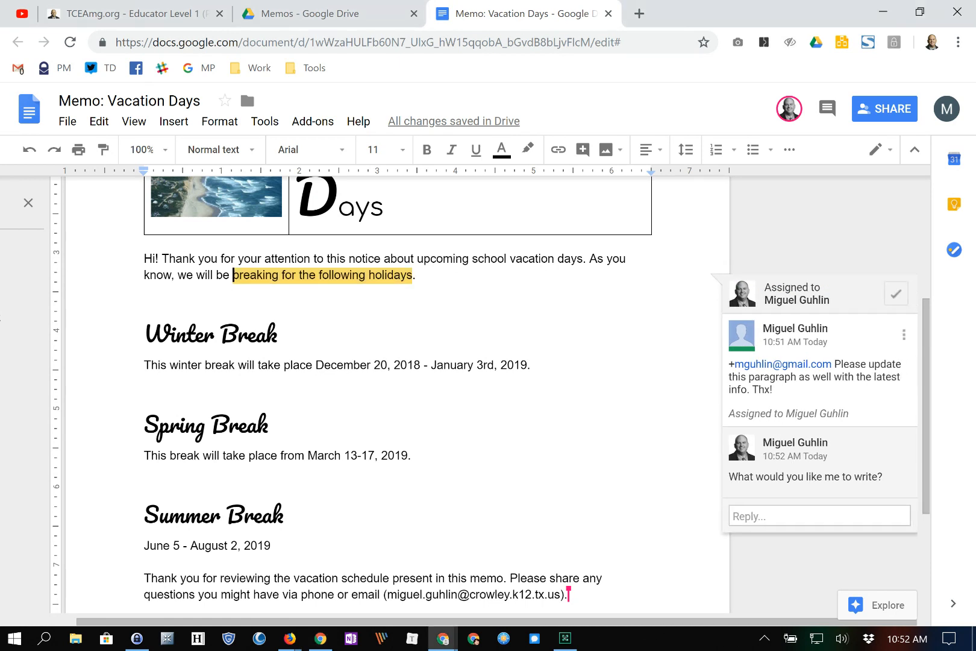
pyautogui.click(819, 516)
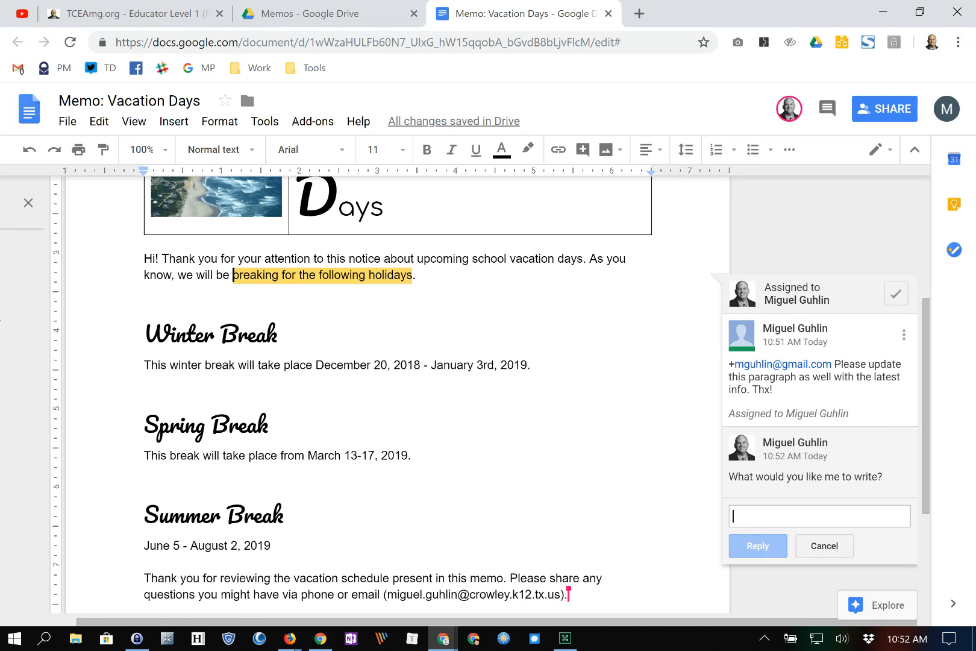
pyautogui.write('Please add')
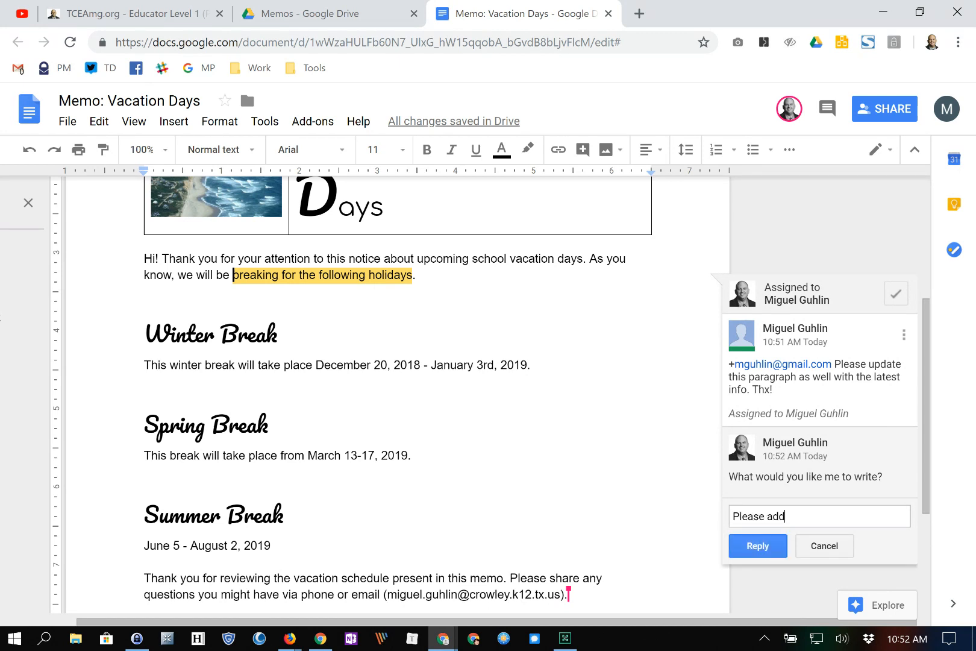
pyautogui.write(' more words. :-)')
pyautogui.press('Tab')
pyautogui.press('Return')
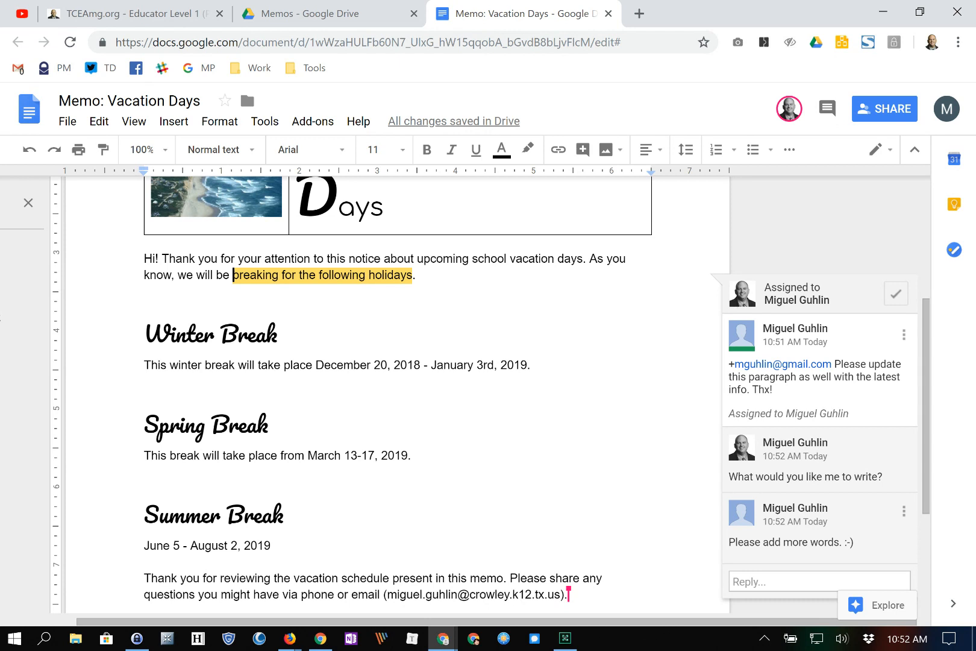
# - Resolve the comment thread and close the memo document
pyautogui.hotkey('alt', 'Tab')
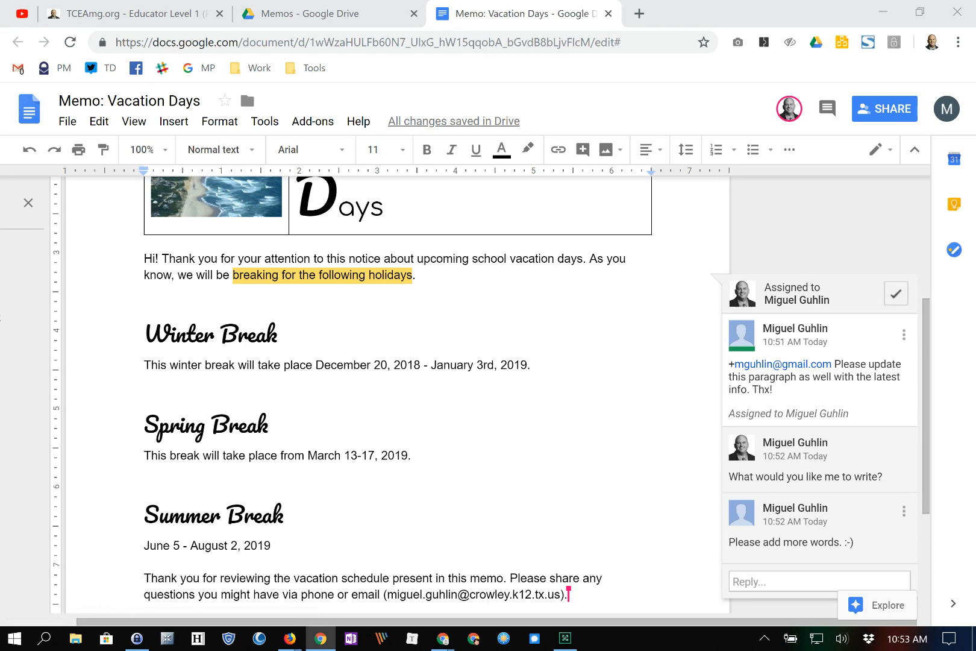
pyautogui.click(896, 294)
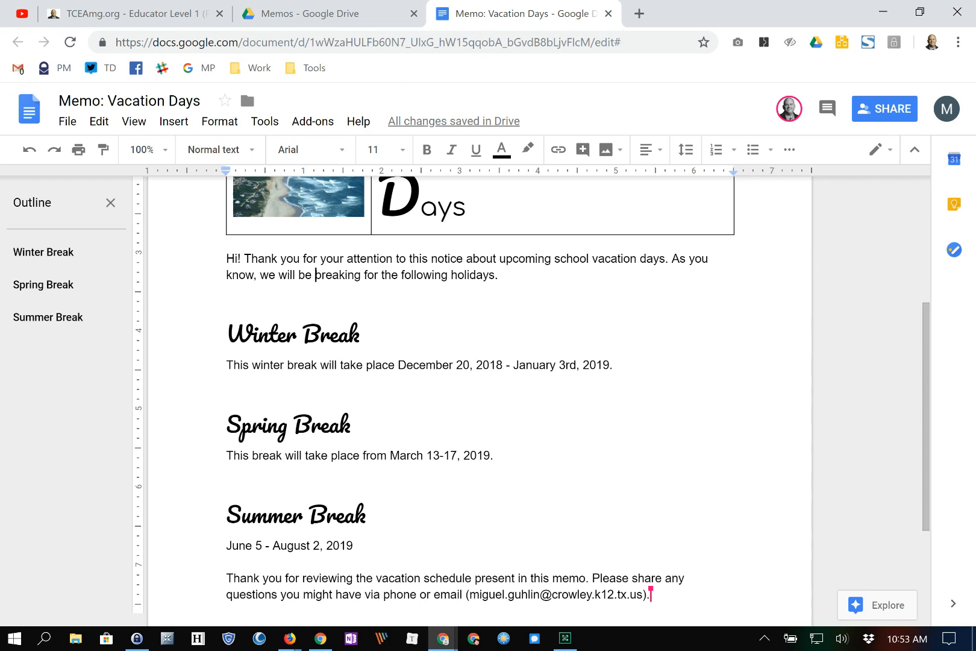
pyautogui.hotkey('alt', 'Tab')
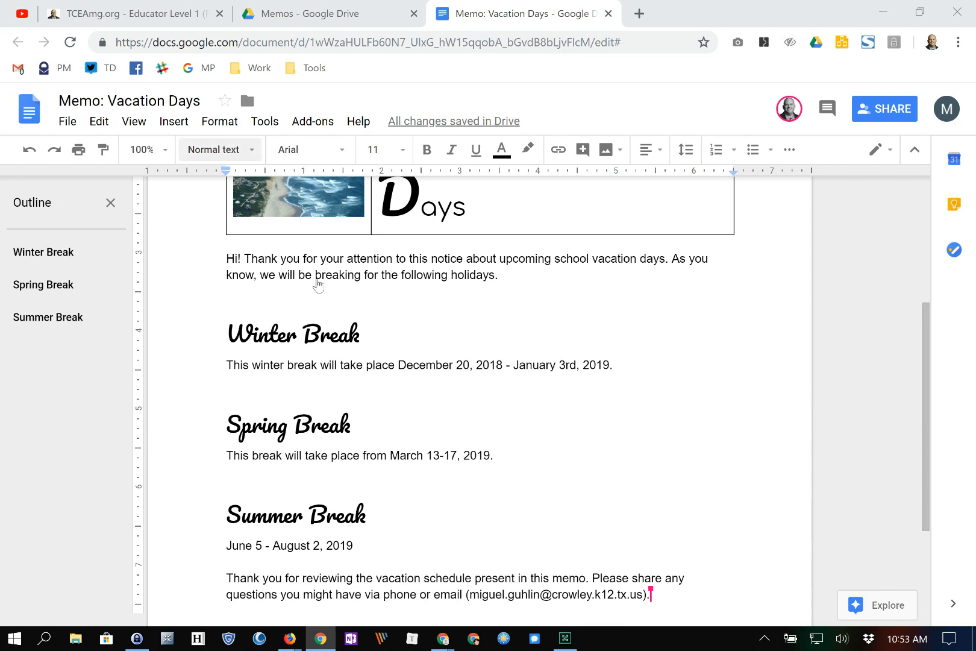
pyautogui.click(100, 101)
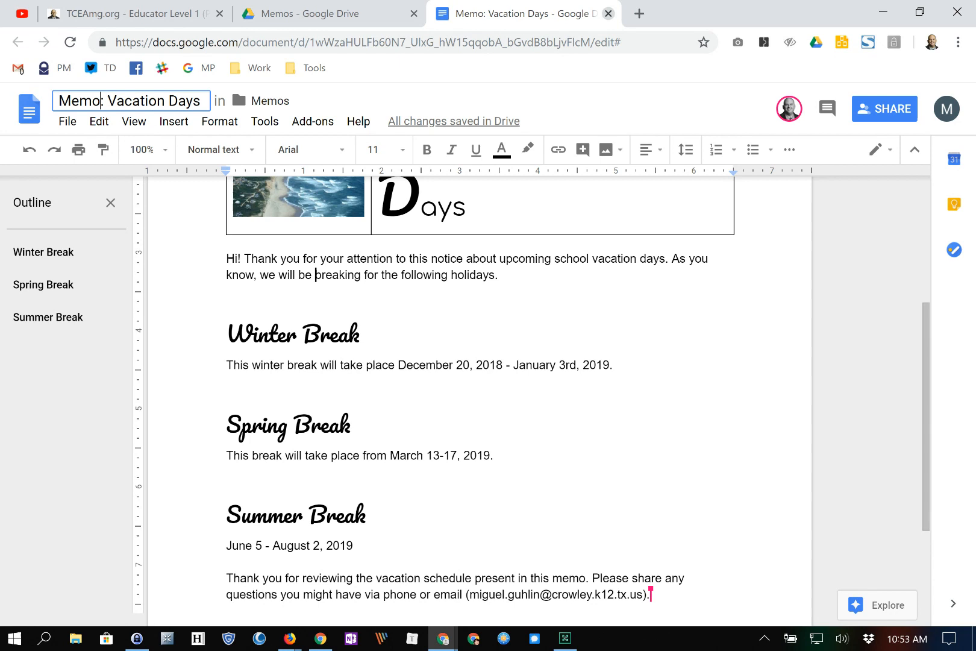
pyautogui.click(608, 13)
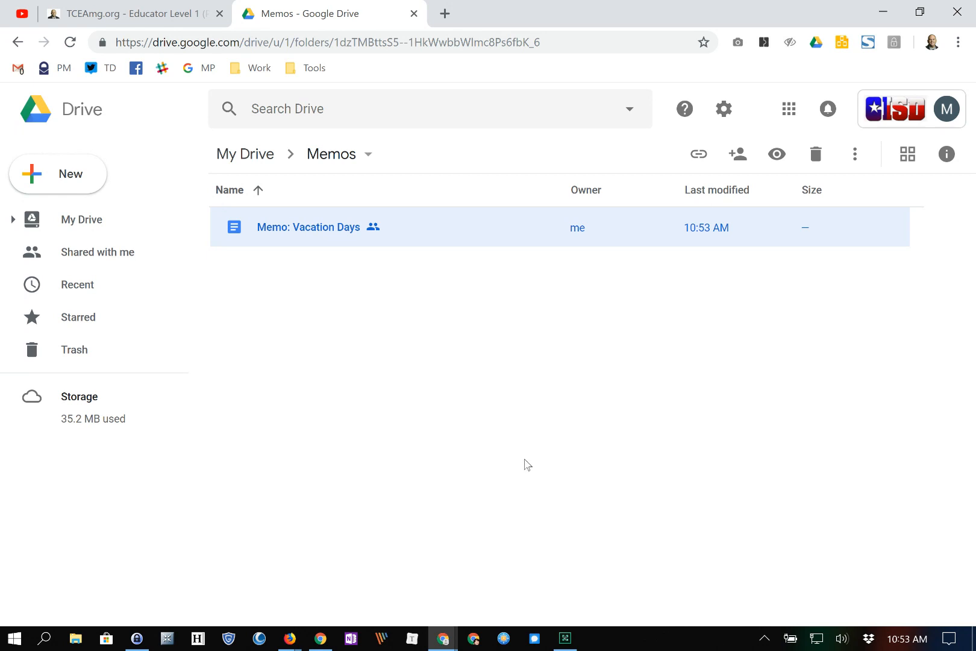
# - Preview the 'Memo: Vacation Days' file from its actions menu in Drive
pyautogui.hotkey('shift', 'F10')
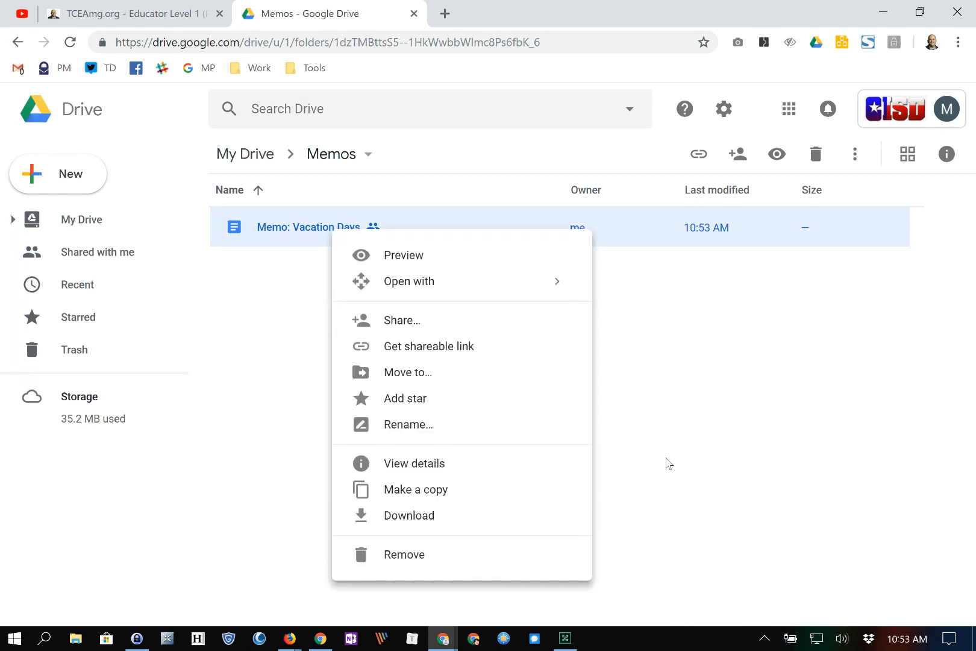
pyautogui.press('Down')
pyautogui.press('Down')
pyautogui.press('Down')
pyautogui.press('Down')
pyautogui.press('Down')
pyautogui.press('Down')
pyautogui.press('Down')
pyautogui.press('Down')
pyautogui.press('Down')
pyautogui.press('Down')
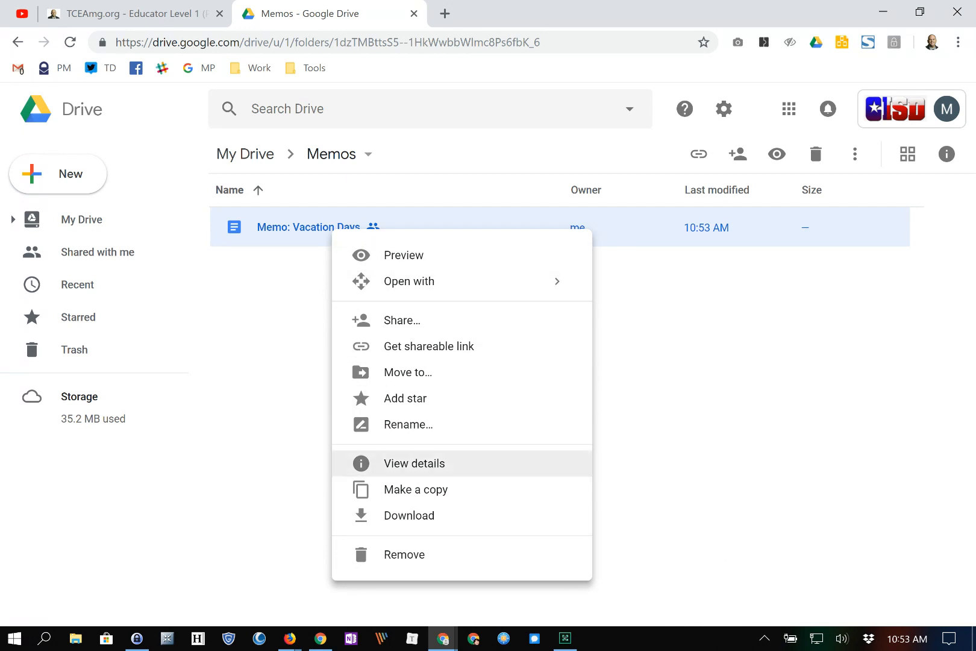
pyautogui.press('Up')
pyautogui.press('Up')
pyautogui.press('Up')
pyautogui.press('Up')
pyautogui.press('Up')
pyautogui.press('Up')
pyautogui.press('Up')
pyautogui.press('Up')
pyautogui.press('Up')
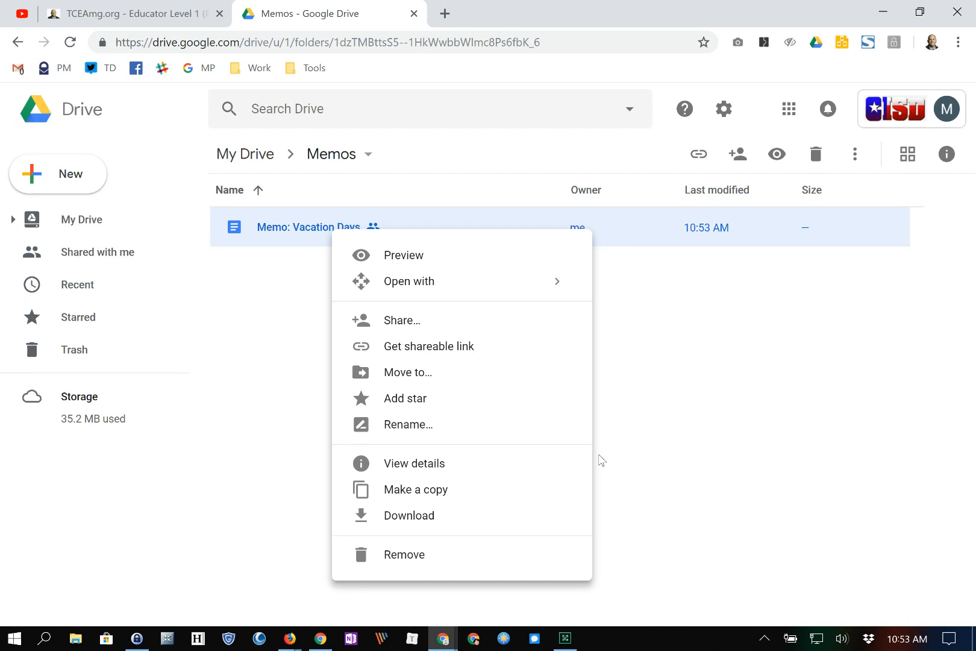
pyautogui.press('Down')
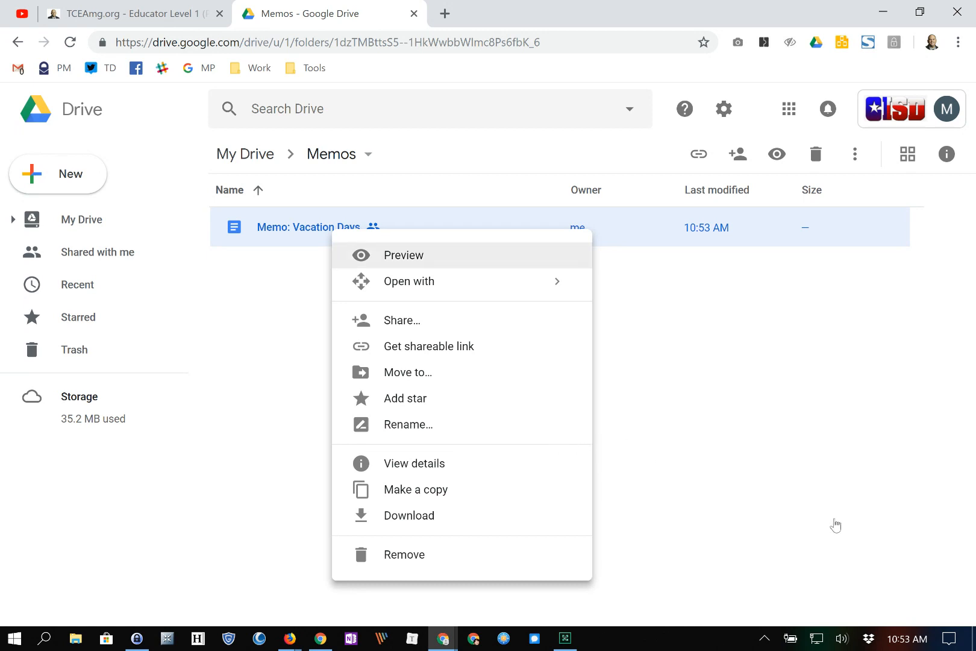
pyautogui.press('Return')
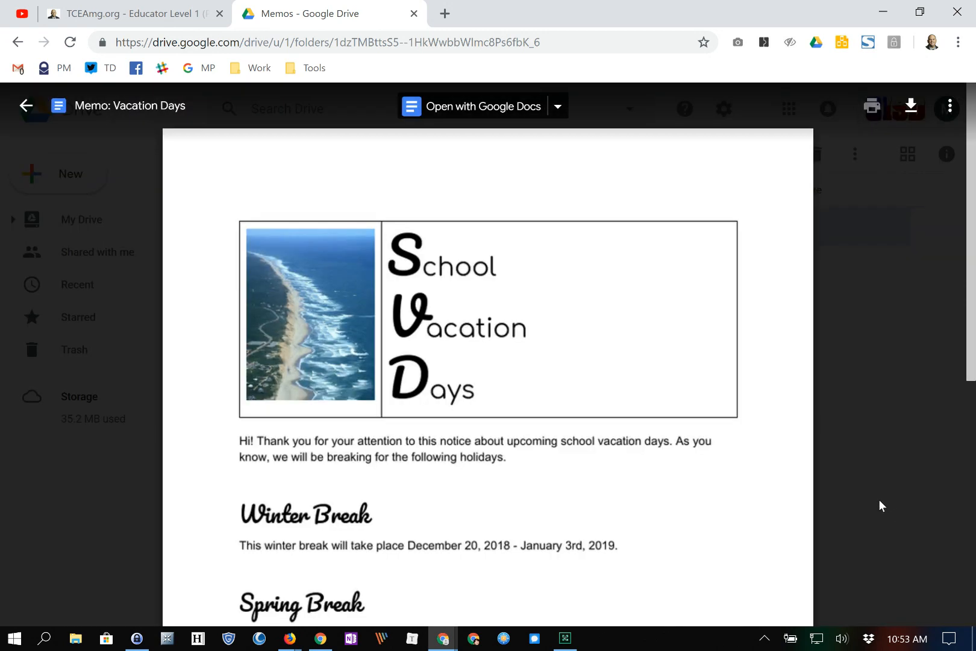
# - Close the memo preview and bring up the file's actions menu again
pyautogui.scroll(-3, 884, 507)
pyautogui.scroll(-4, 320, 424)
pyautogui.scroll(5, 321, 424)
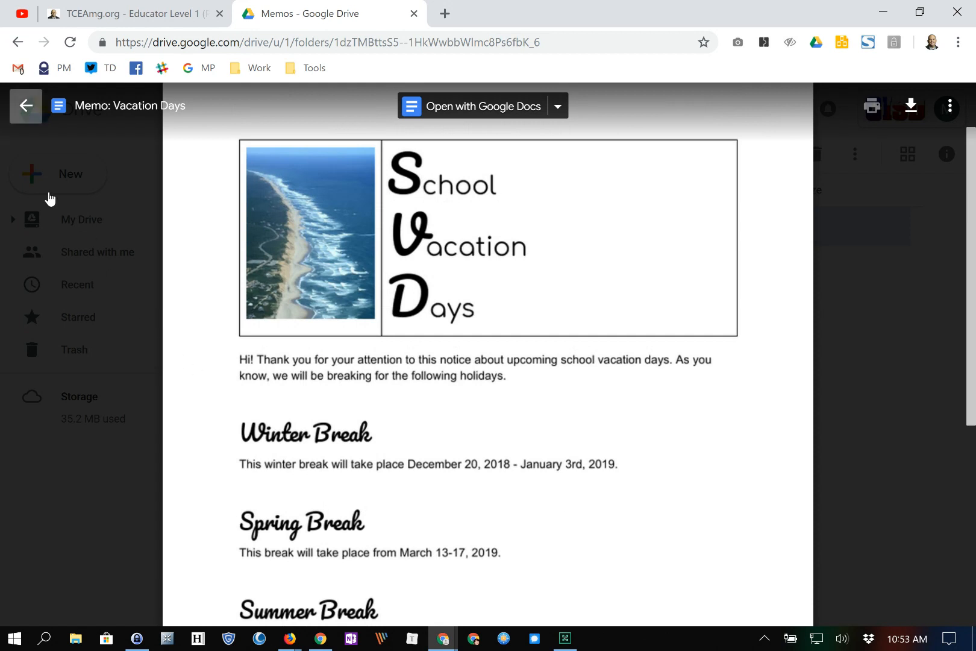
pyautogui.click(26, 106)
pyautogui.rightClick(304, 235)
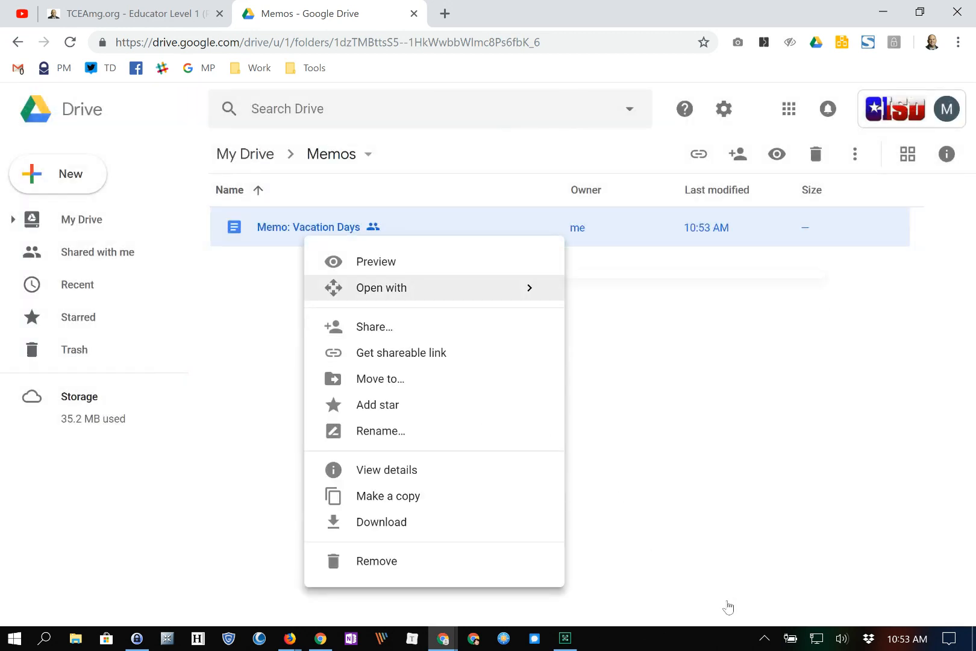
pyautogui.moveTo(381, 289)
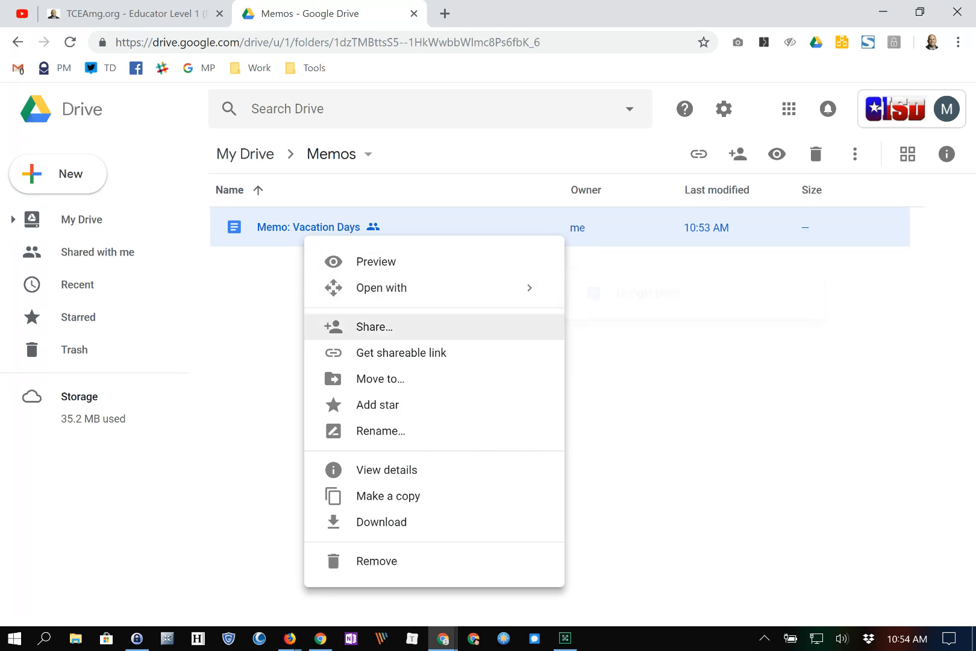
# - Review the memo's link sharing choices in Drive, keeping access limited to specific people
pyautogui.click(374, 326)
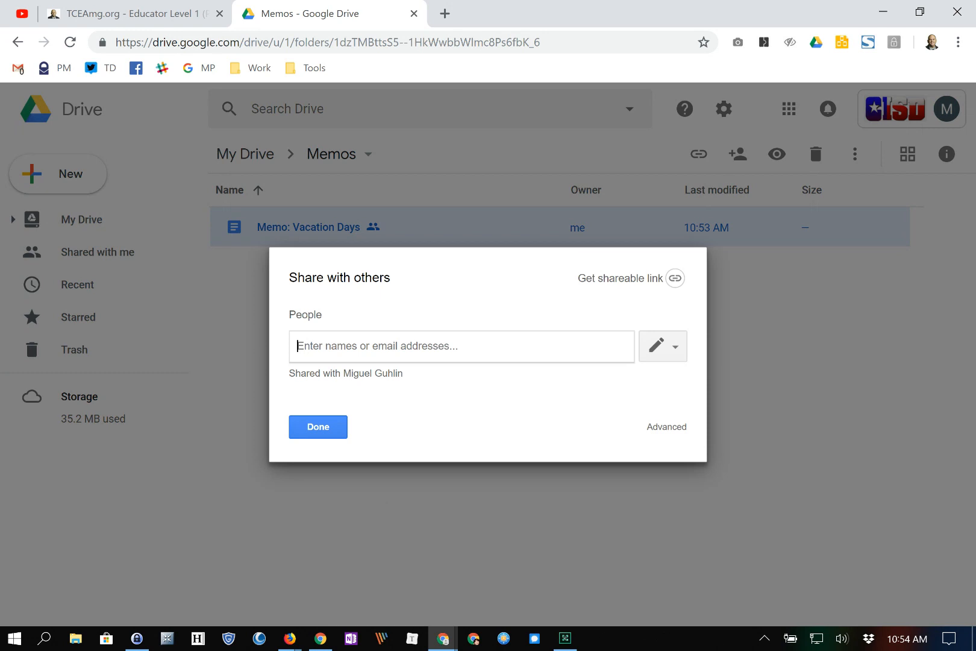
pyautogui.click(666, 426)
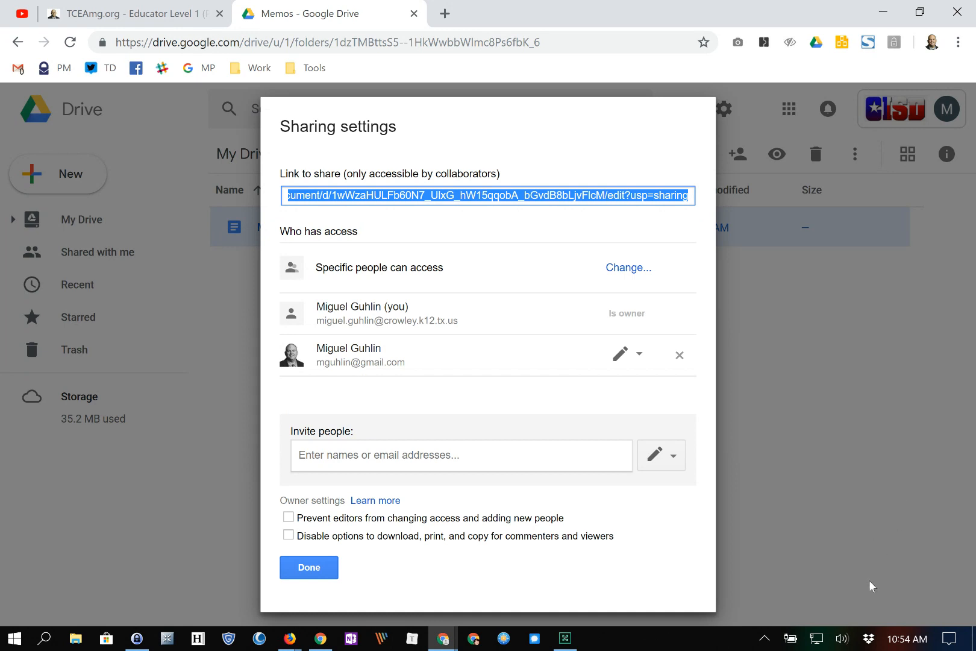
pyautogui.click(629, 267)
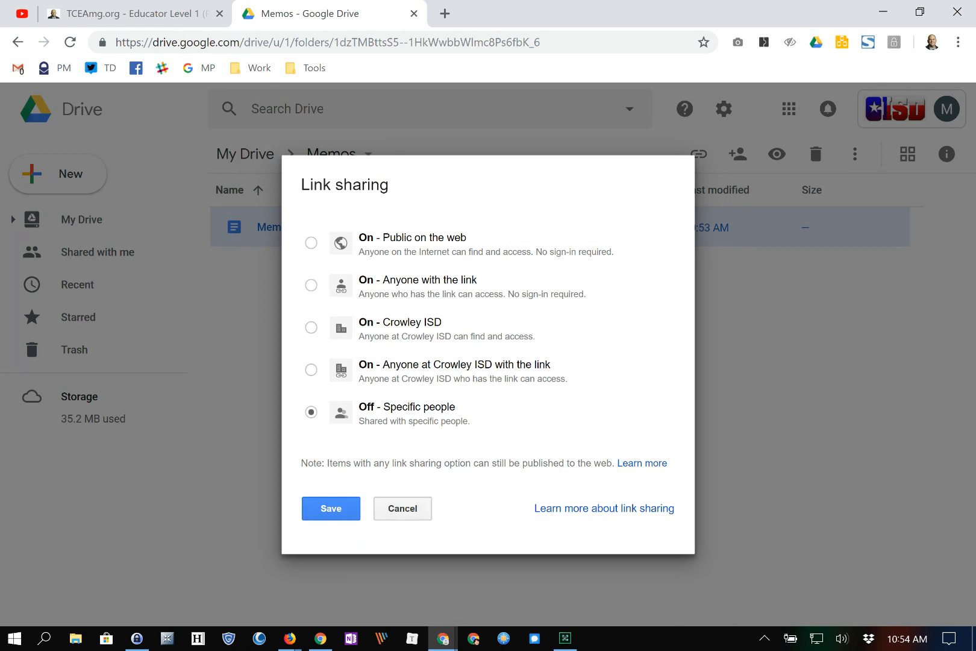
pyautogui.click(402, 509)
pyautogui.click(309, 567)
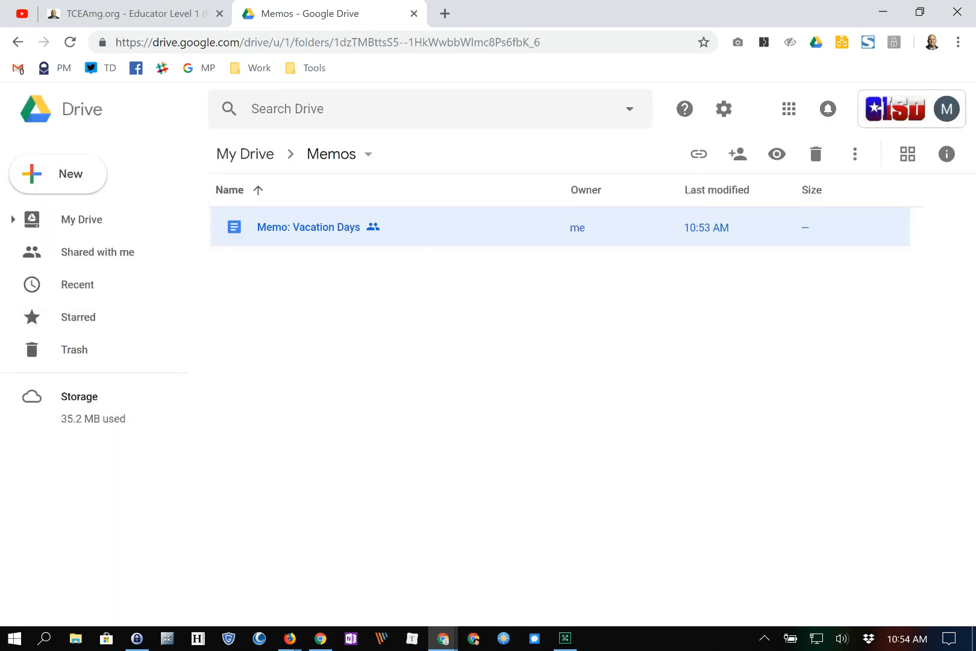
# - Reopen the memo's full sharing settings to show who has access
pyautogui.rightClick(326, 224)
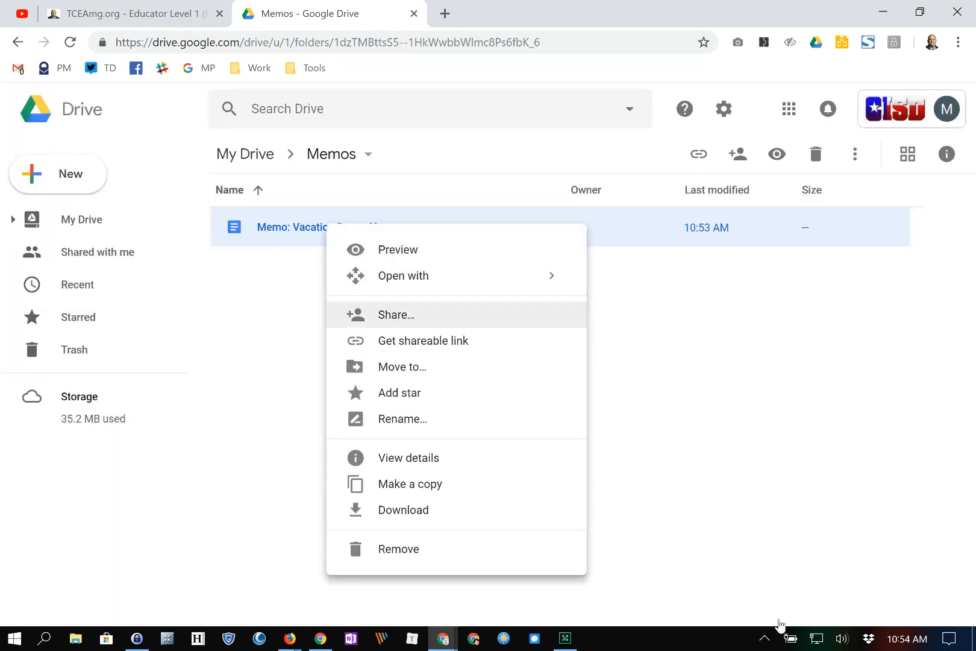
pyautogui.click(391, 313)
pyautogui.click(666, 426)
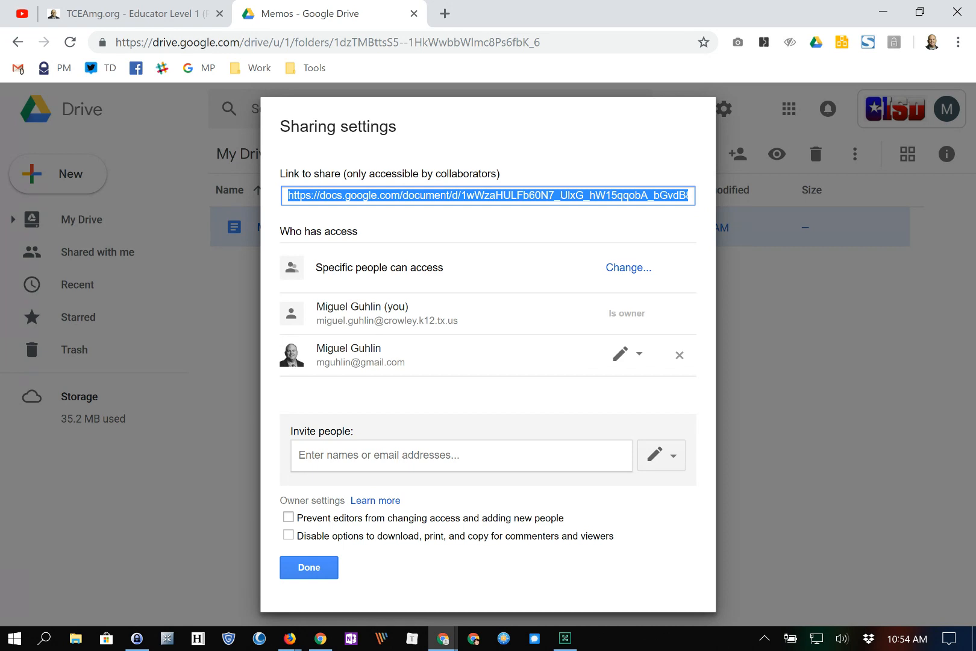
# - Turn on 'Prevent editors from changing access' and 'Disable download, print and copy', then save the memo's sharing
pyautogui.click(288, 516)
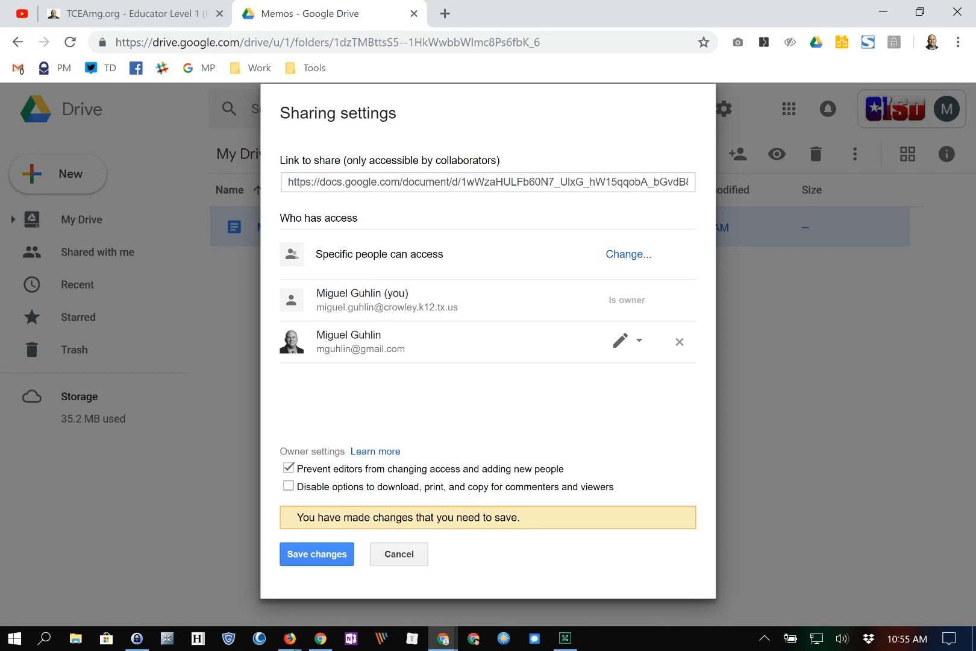
pyautogui.click(288, 485)
pyautogui.click(316, 554)
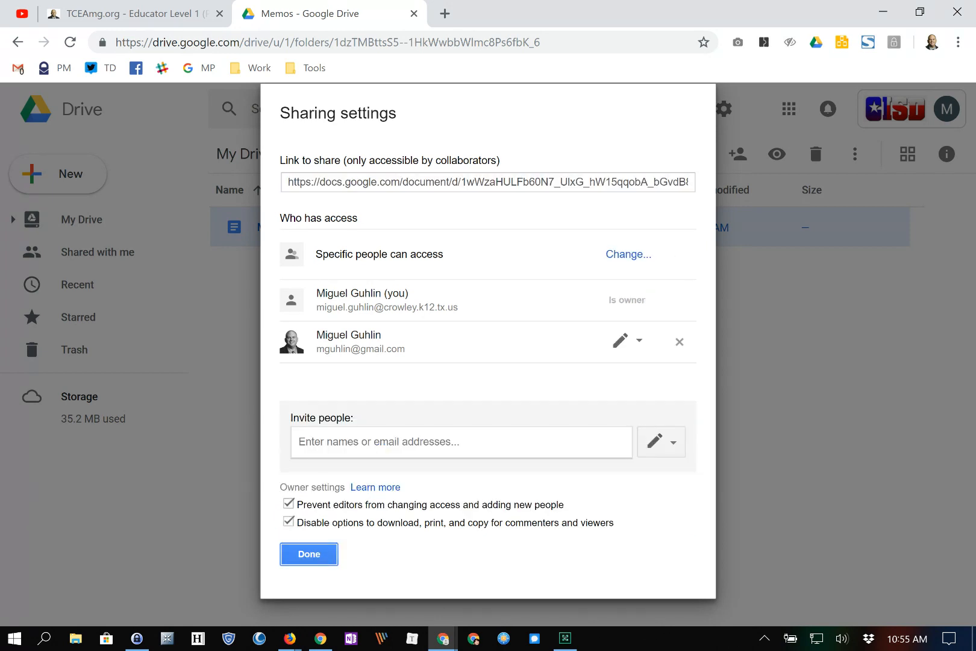
pyautogui.click(309, 553)
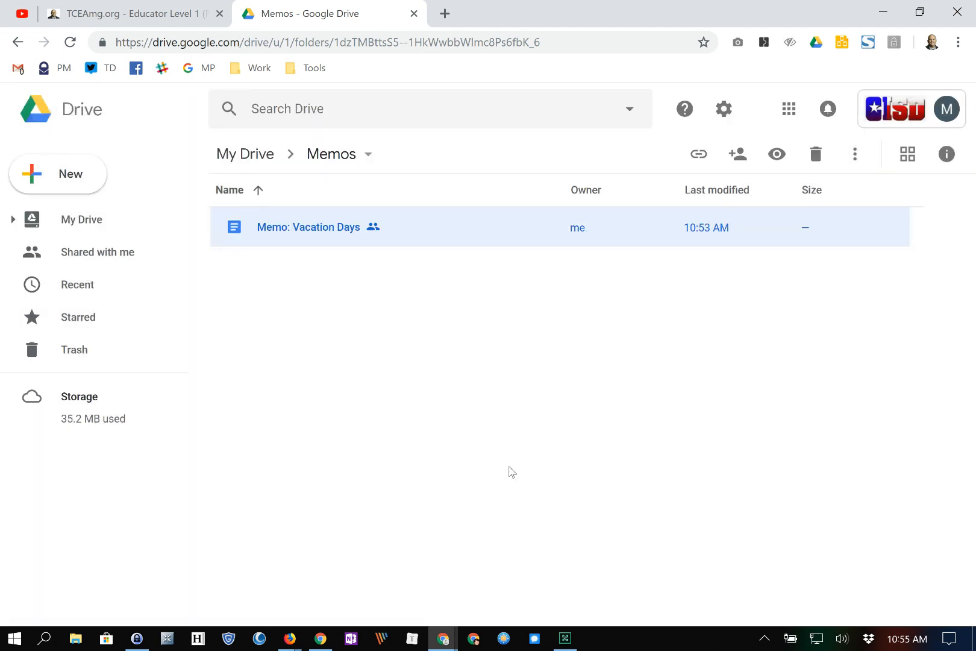
# - Open the selected 'Memo: Vacation Days' from Drive in Google Docs
pyautogui.press('Return')
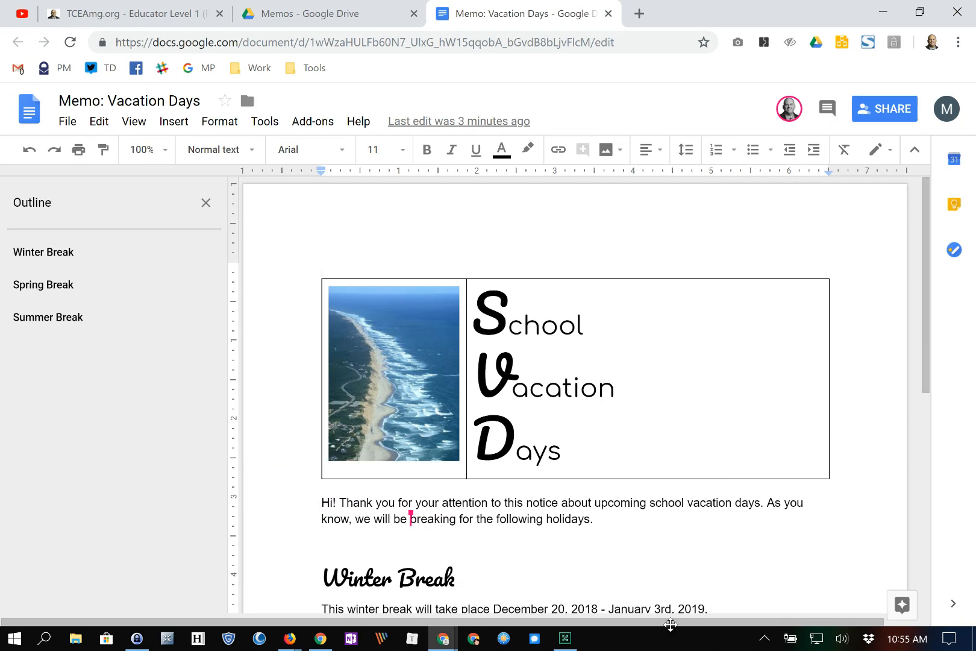
pyautogui.scroll(-7, 758, 592)
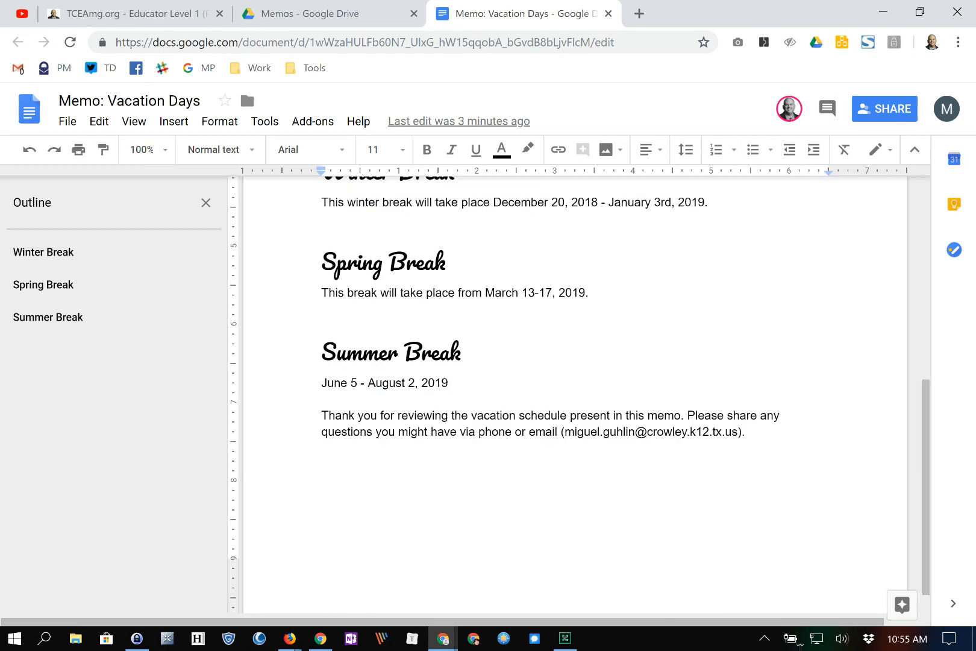
pyautogui.scroll(5, 603, 380)
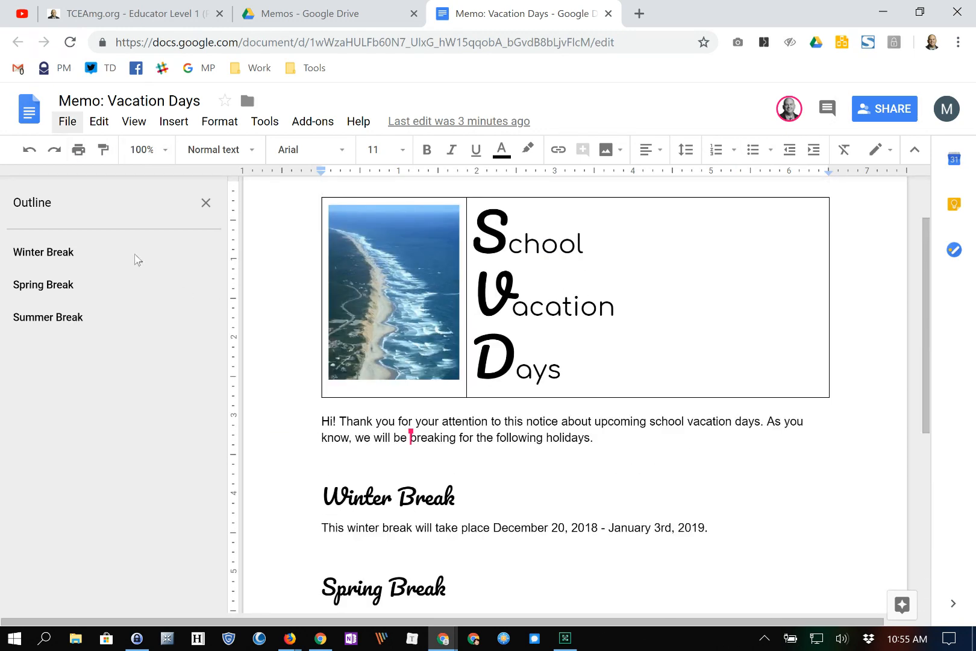
# - Browse the File and Add-ons menus, then dismiss them and return to the memo
pyautogui.hotkey('alt', 'f')
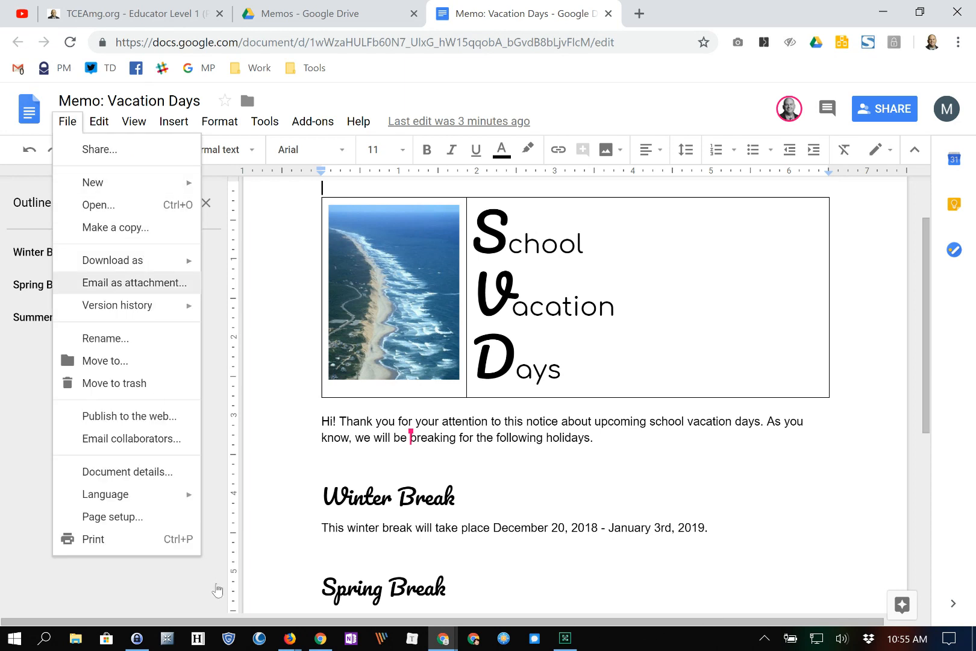
pyautogui.moveTo(131, 264)
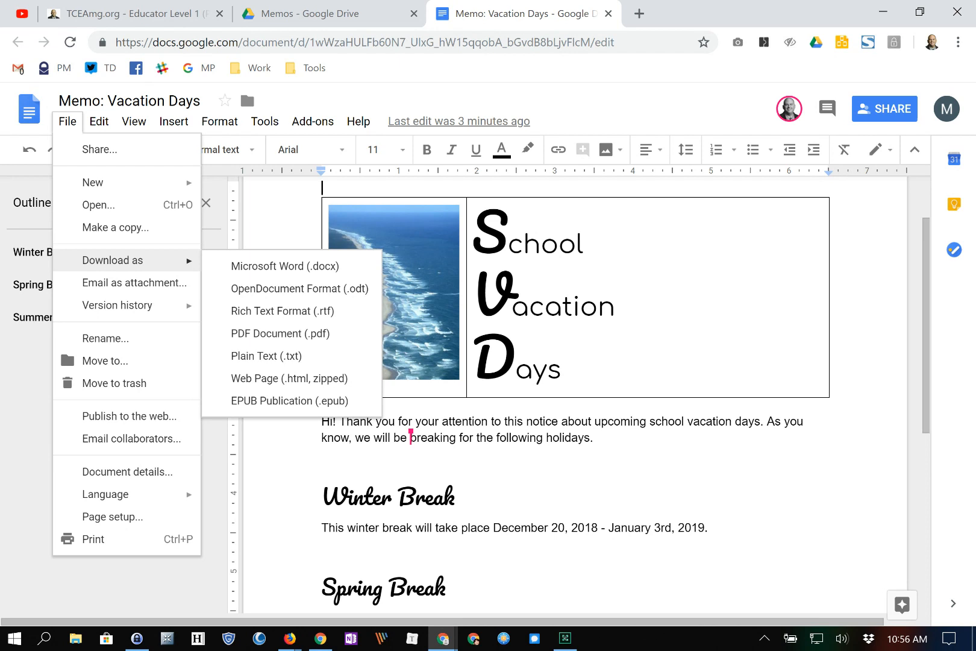
pyautogui.moveTo(312, 122)
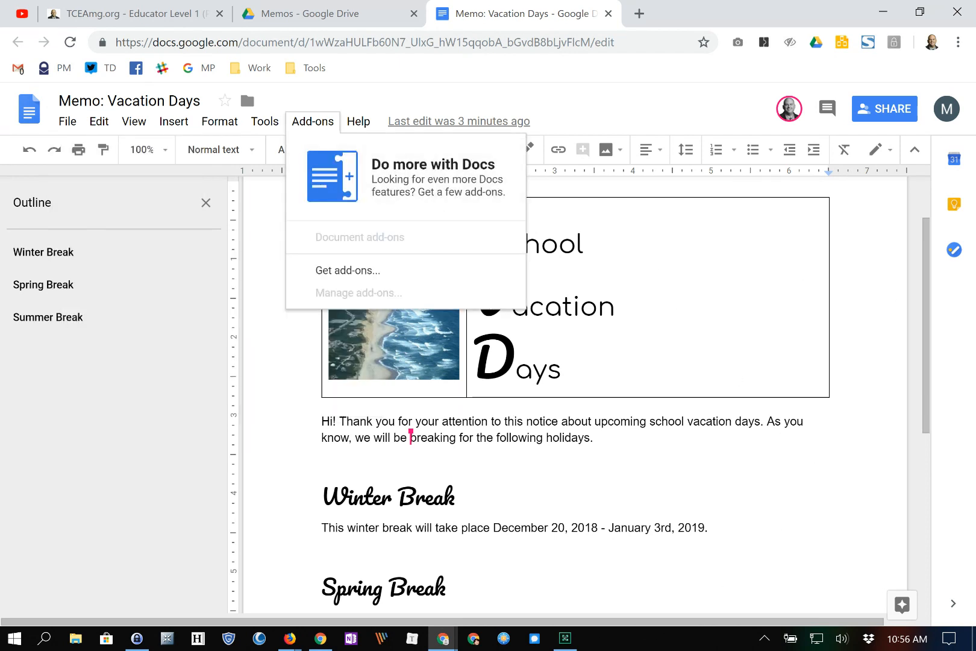
pyautogui.click(357, 438)
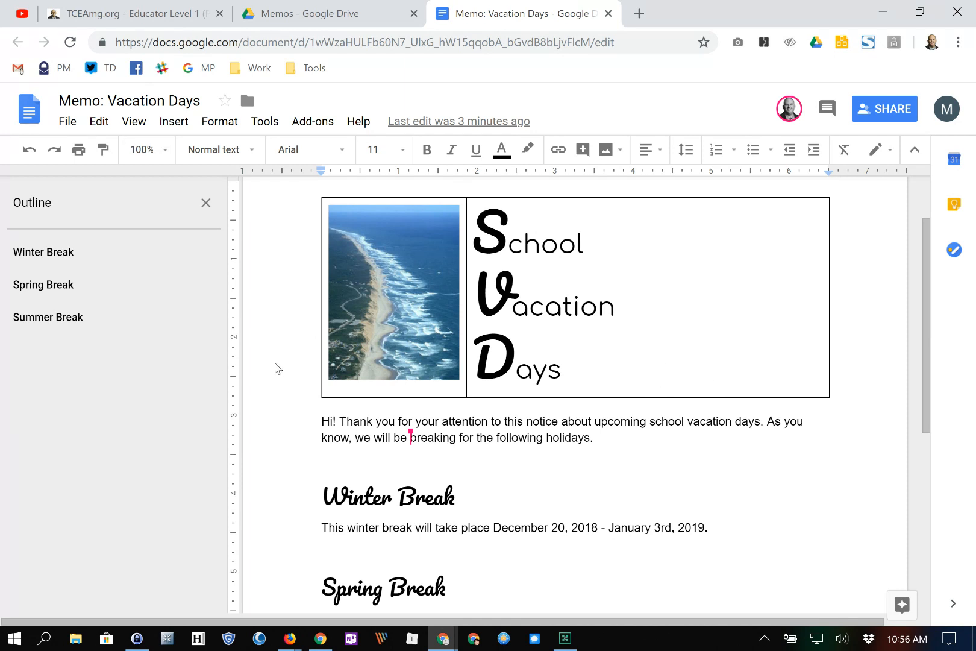
pyautogui.hotkey('alt', 'f')
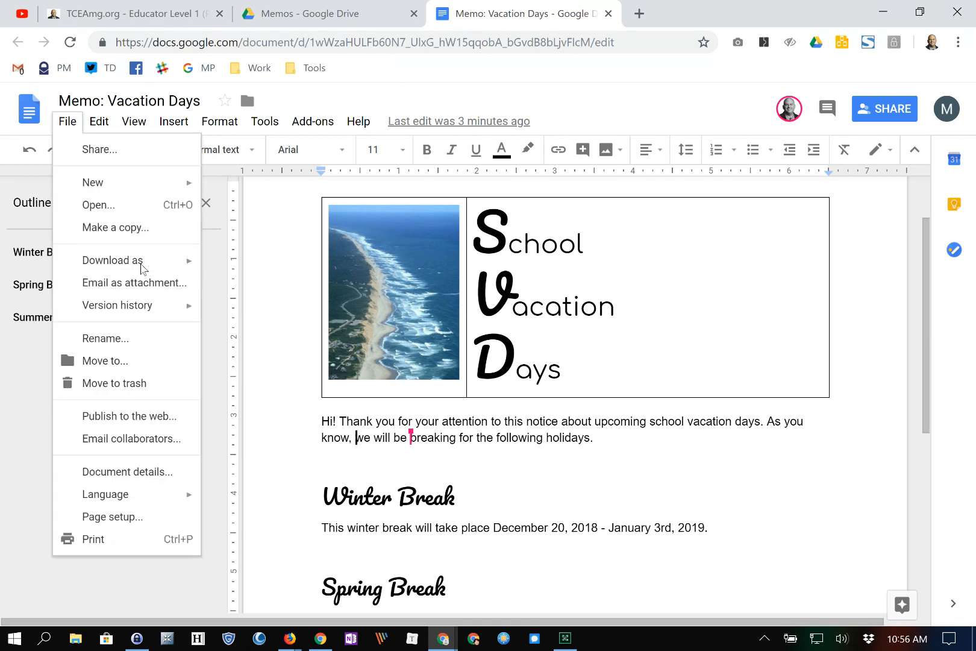
pyautogui.press('Right')
pyautogui.press('Right')
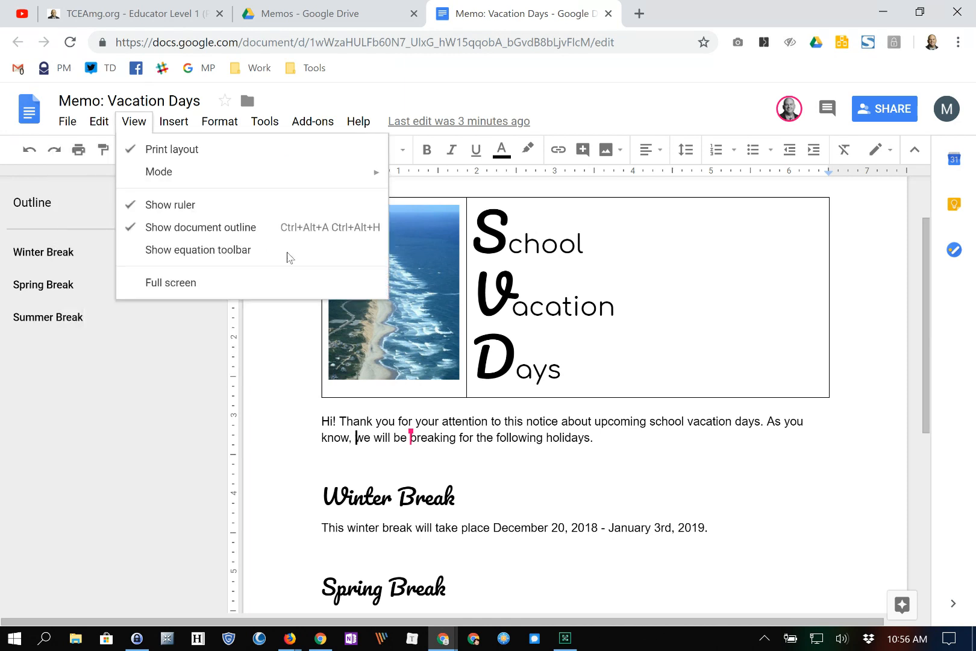
pyautogui.press('Right')
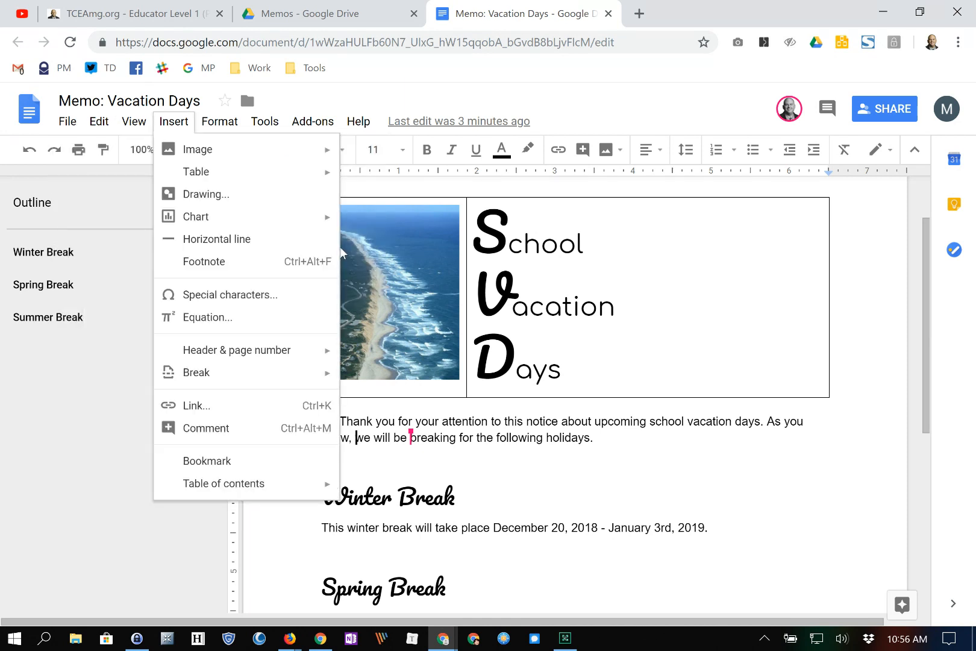
pyautogui.press('Down')
pyautogui.press('Down')
pyautogui.press('Down')
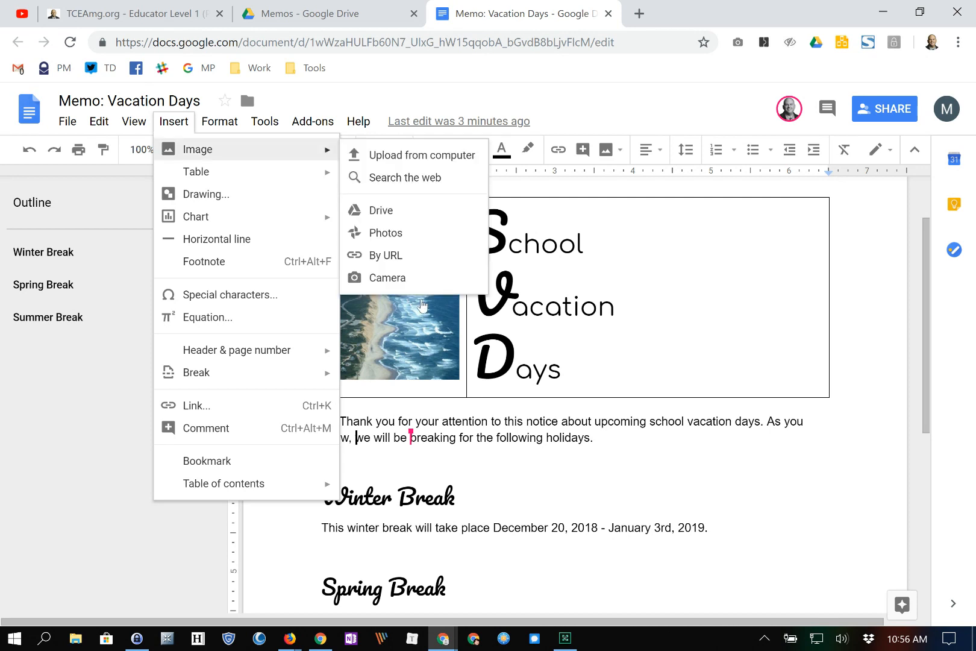
pyautogui.press('Down')
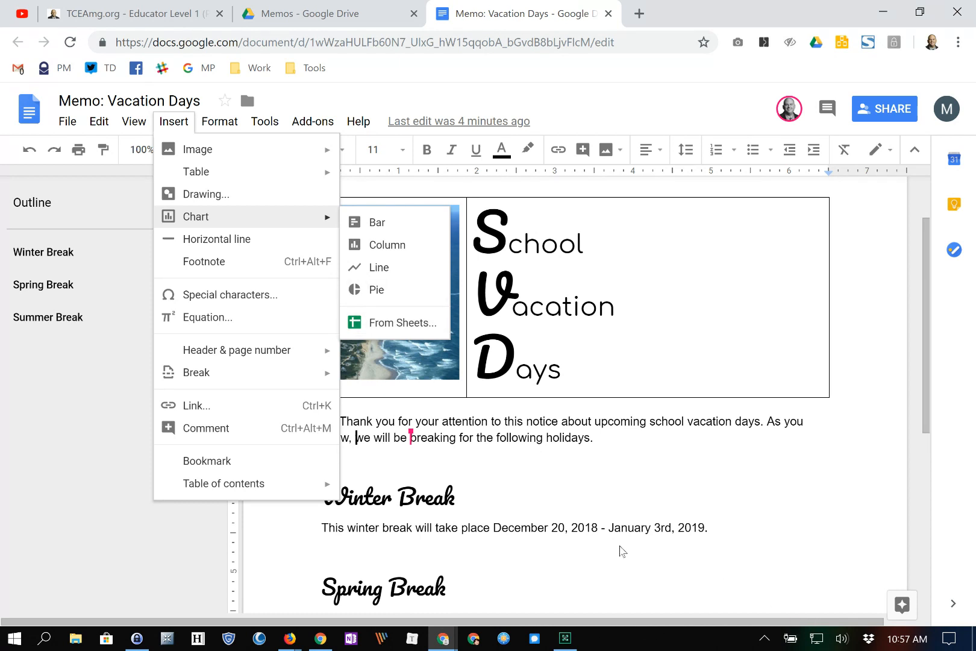
pyautogui.press('Down')
pyautogui.press('Down')
pyautogui.press('Up')
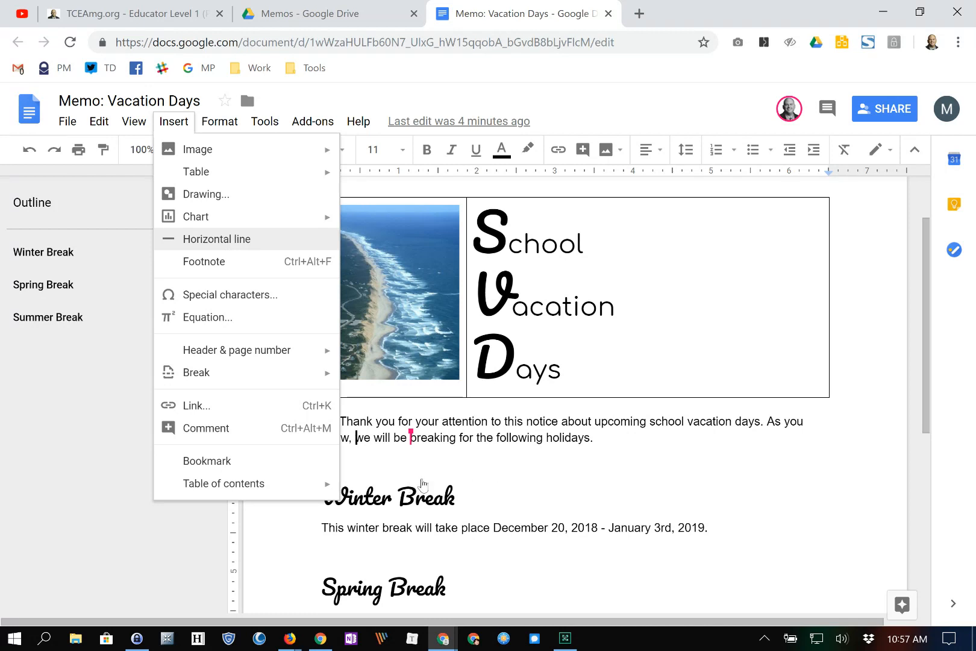
pyautogui.press('Down')
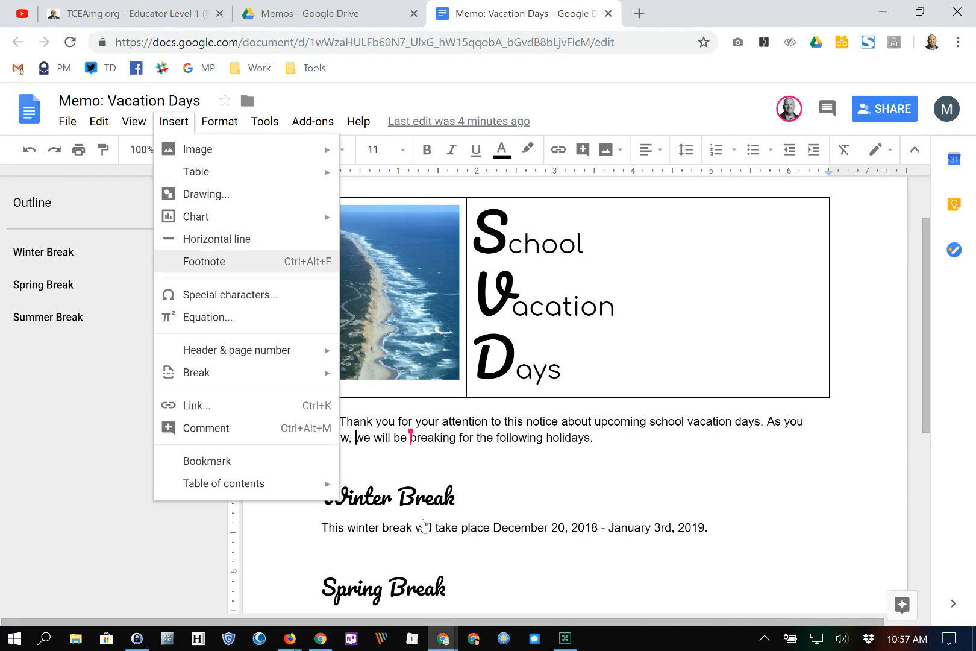
pyautogui.press('Down')
pyautogui.press('Down')
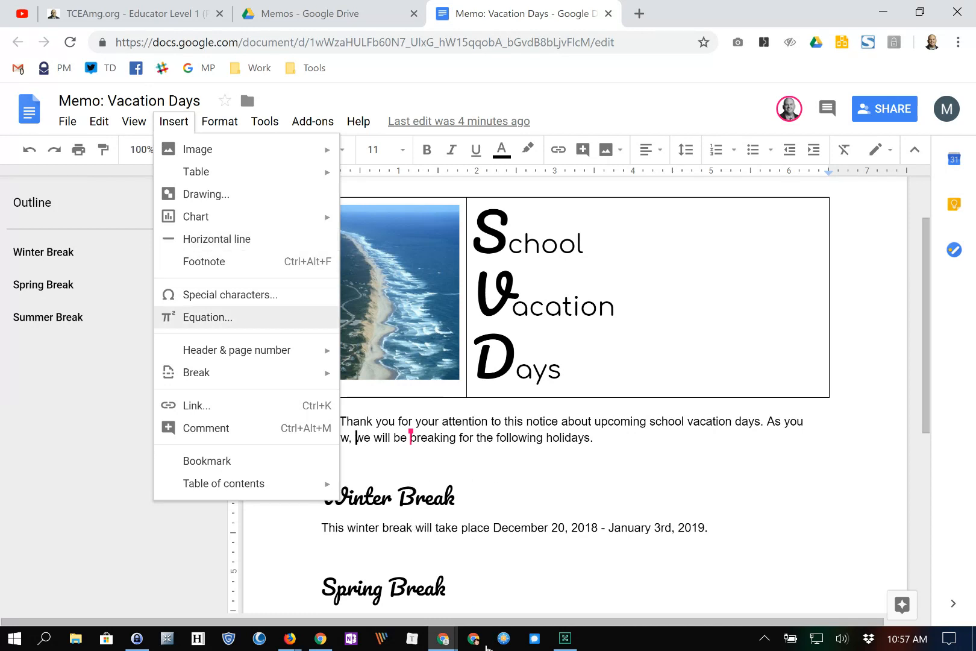
pyautogui.press('Down')
pyautogui.press('Down')
pyautogui.press('Up')
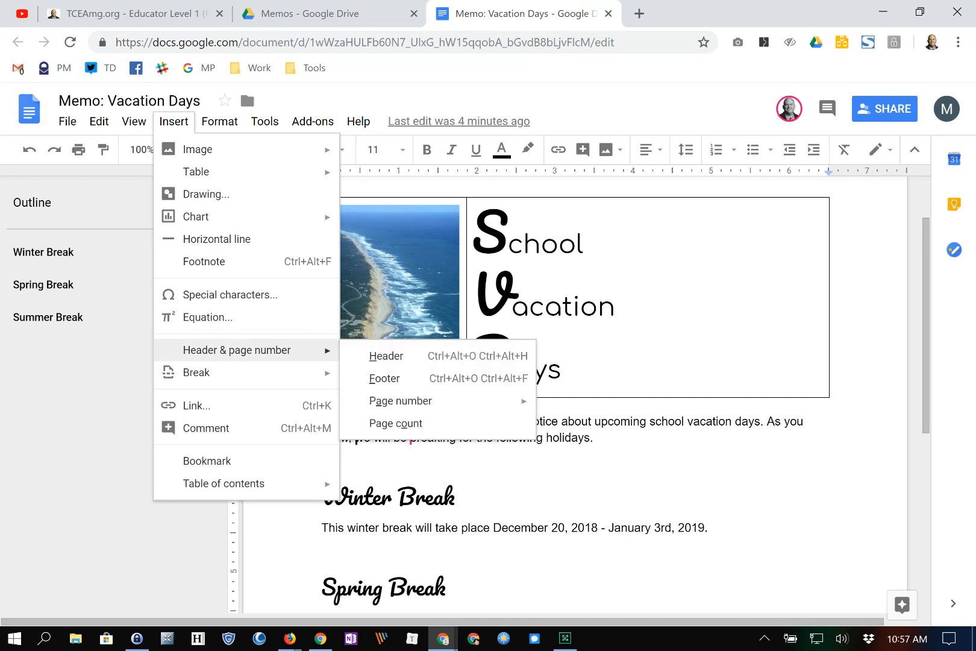
pyautogui.press('Down')
pyautogui.press('Down')
pyautogui.press('Down')
pyautogui.press('Down')
pyautogui.press('Down')
pyautogui.press('Up')
pyautogui.click(495, 438)
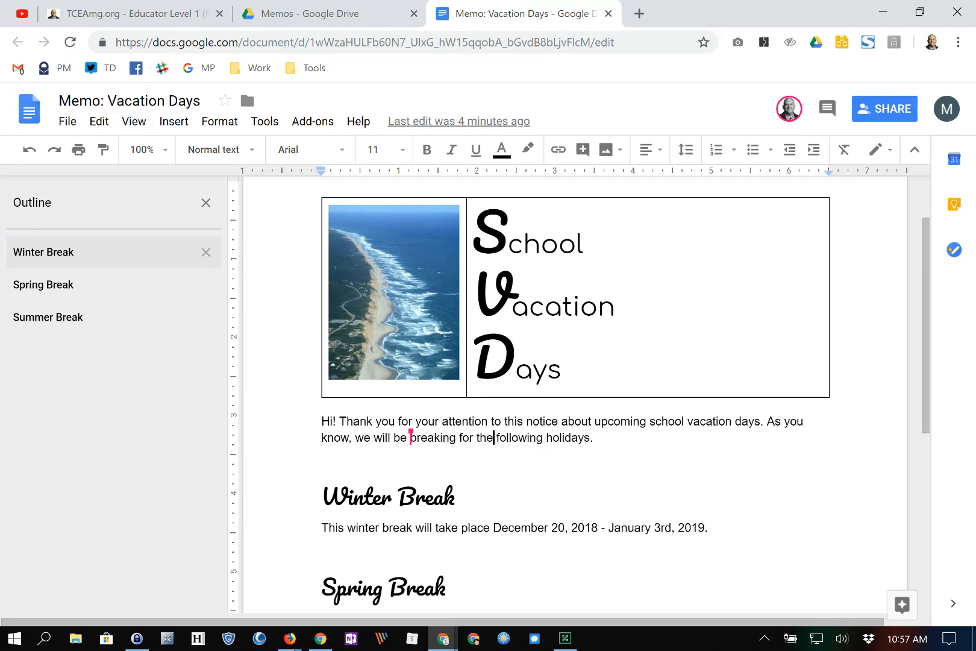
# - Jump to Summer, Spring and Winter Break via the outline, then return to the document start
pyautogui.scroll(-5, 575, 391)
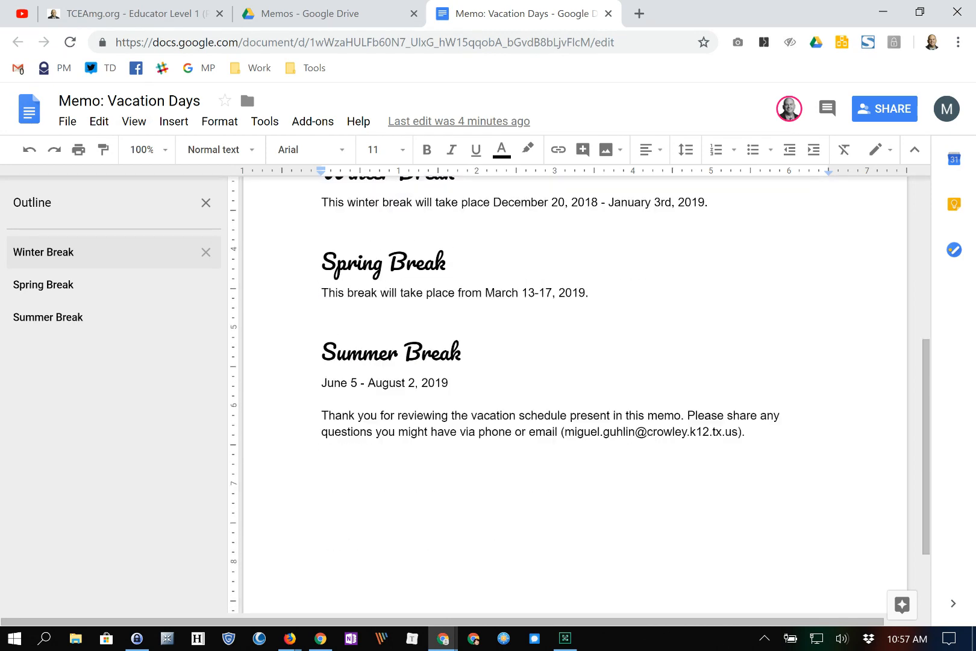
pyautogui.scroll(1, 575, 392)
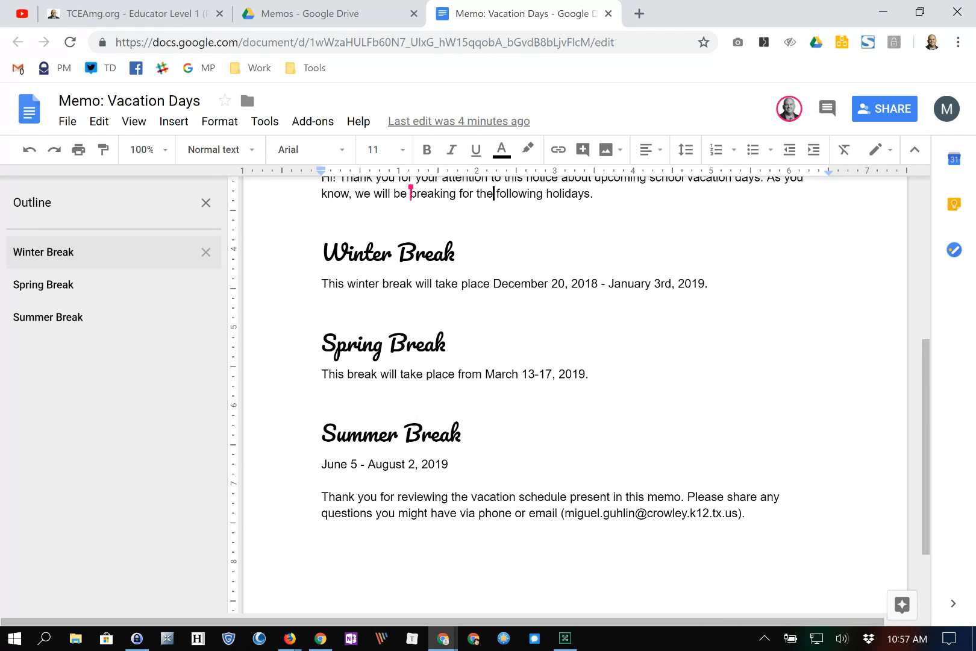
pyautogui.scroll(2, 719, 586)
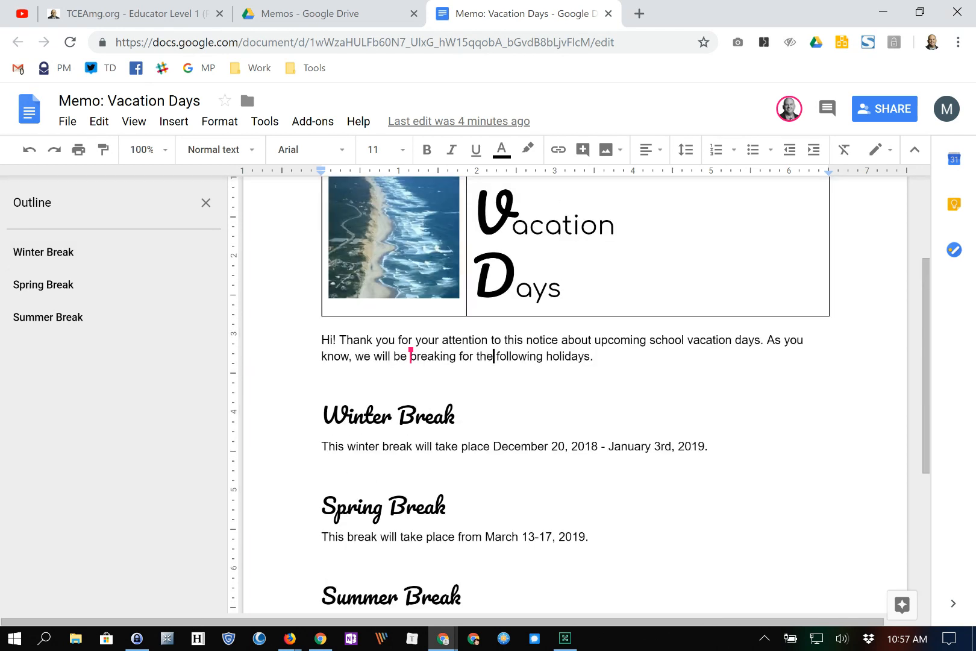
pyautogui.scroll(2, 494, 519)
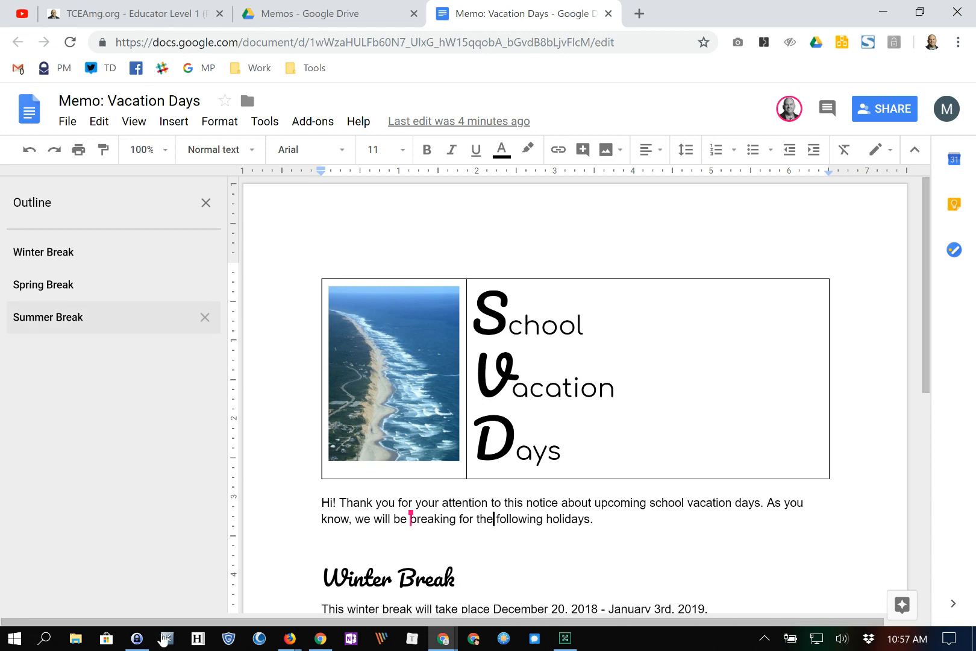
pyautogui.click(83, 318)
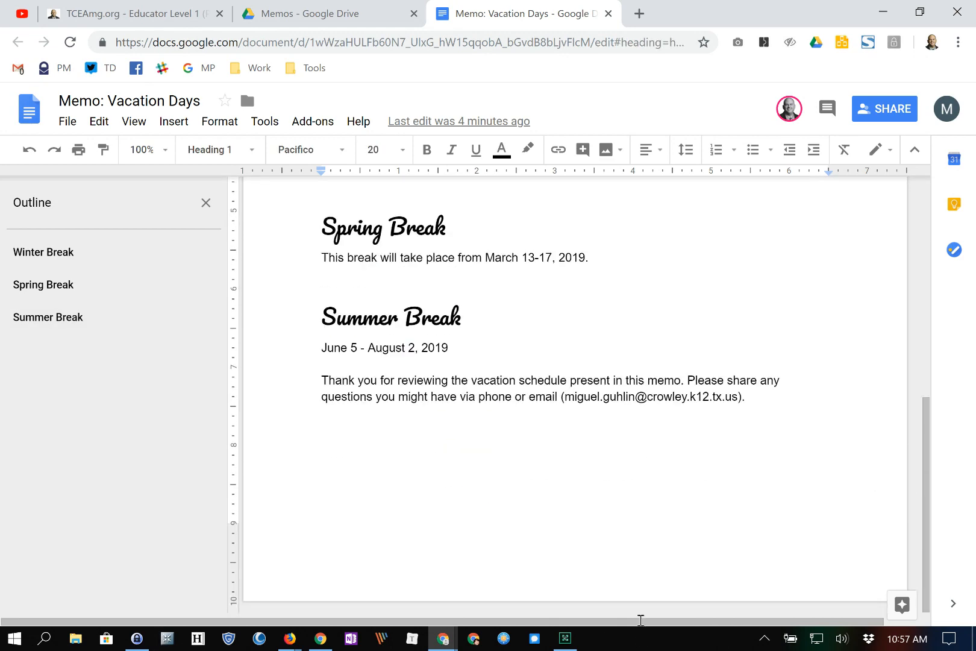
pyautogui.click(63, 285)
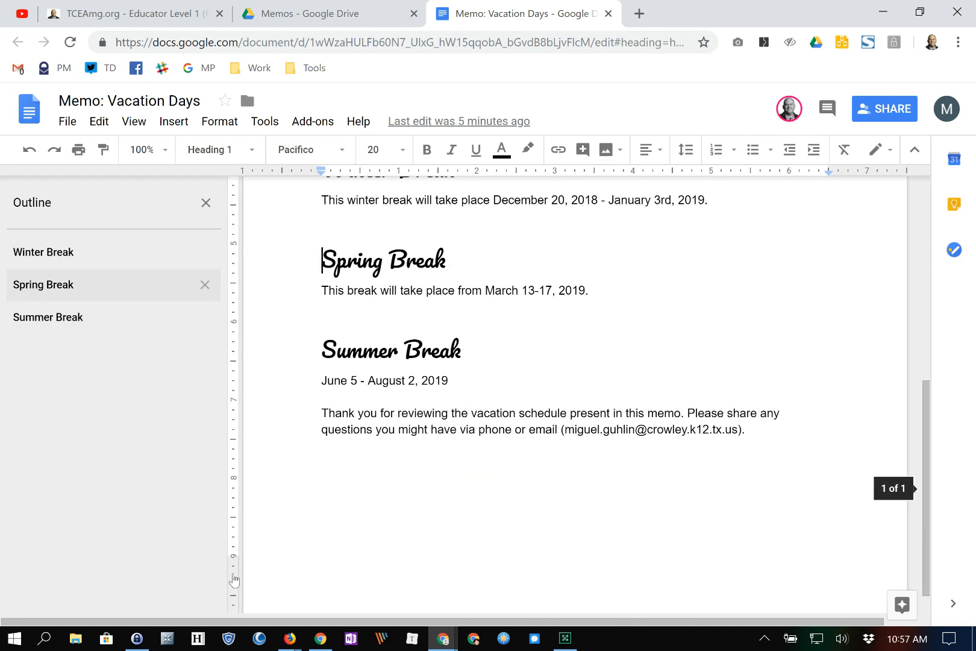
pyautogui.click(43, 252)
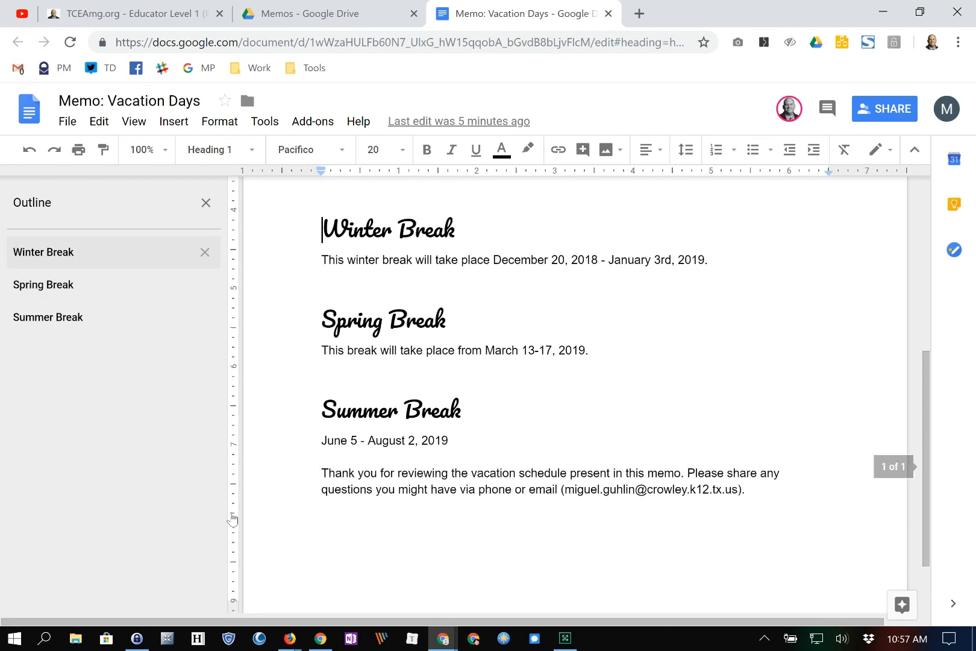
pyautogui.scroll(3, 662, 544)
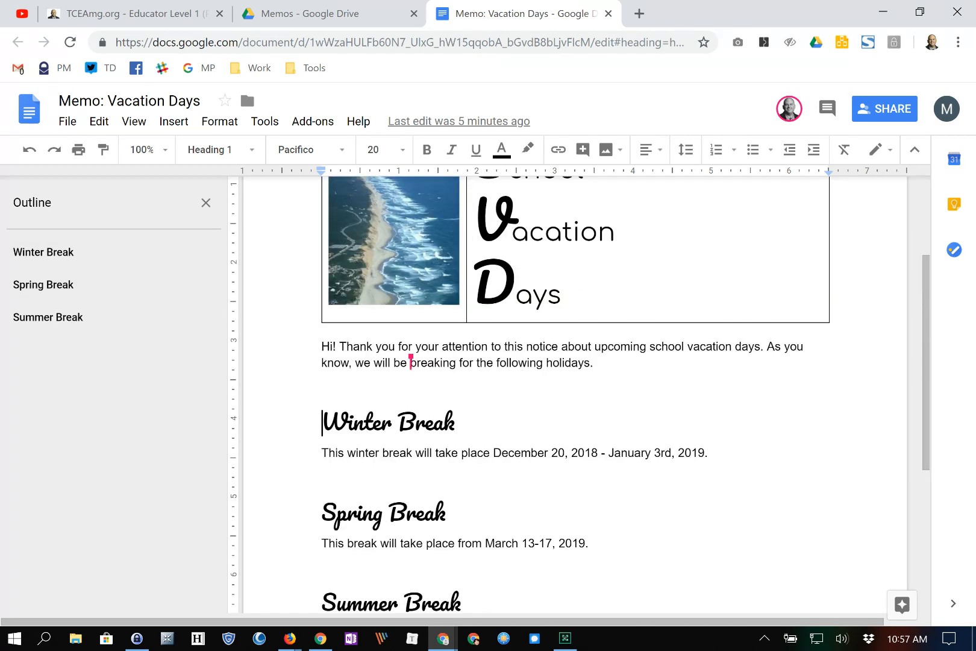
pyautogui.scroll(3, 662, 544)
pyautogui.hotkey('ctrl', 'Home')
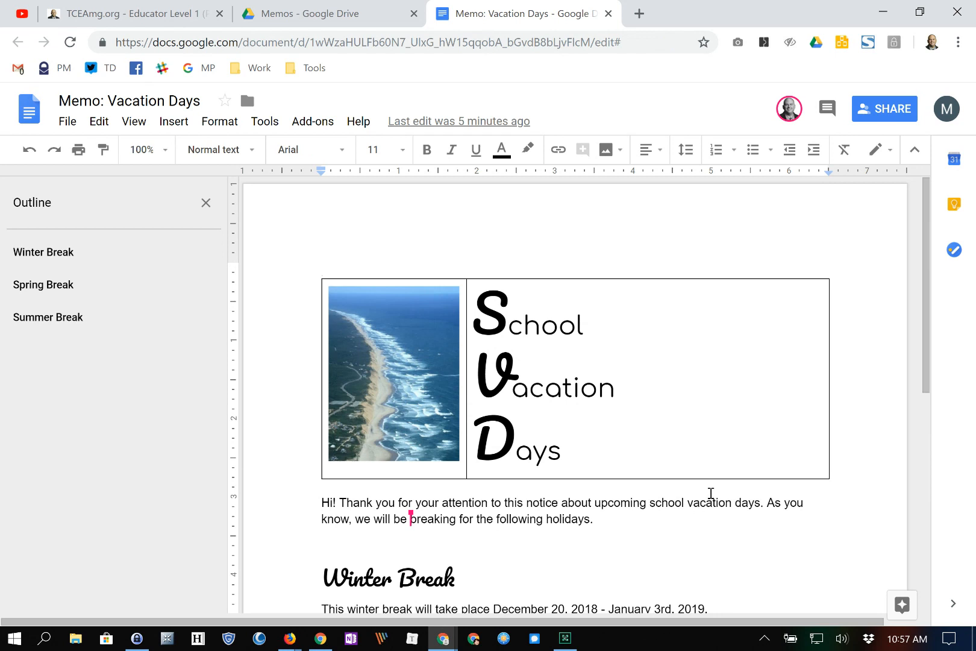
# - Add a page break and insert a page-numbered table of contents on the new blank first page
pyautogui.hotkey('ctrl', 'Return')
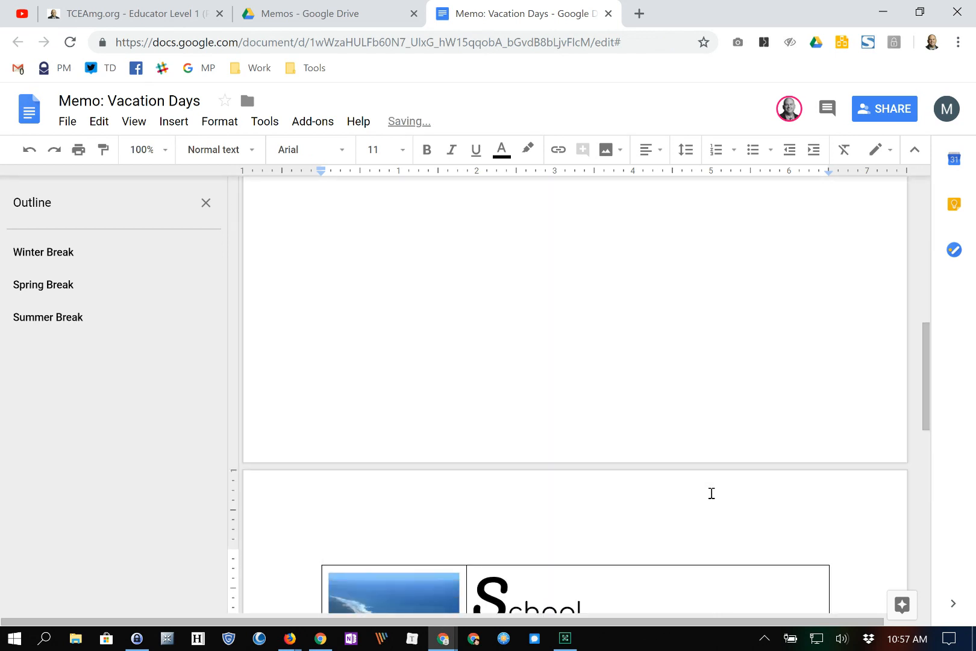
pyautogui.scroll(6, 711, 494)
pyautogui.scroll(1, 744, 543)
pyautogui.click(713, 560)
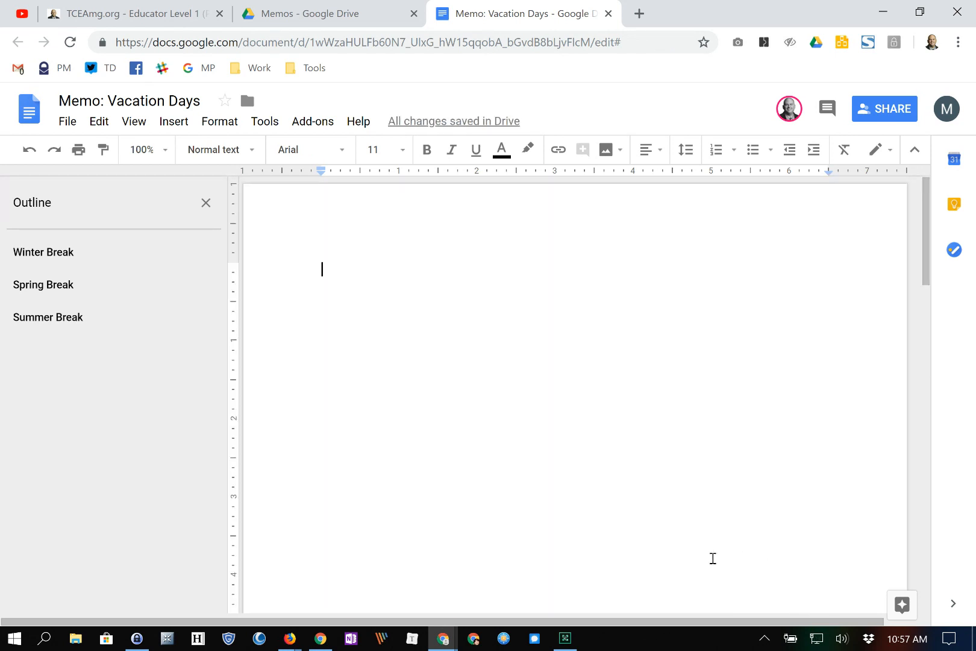
pyautogui.click(174, 121)
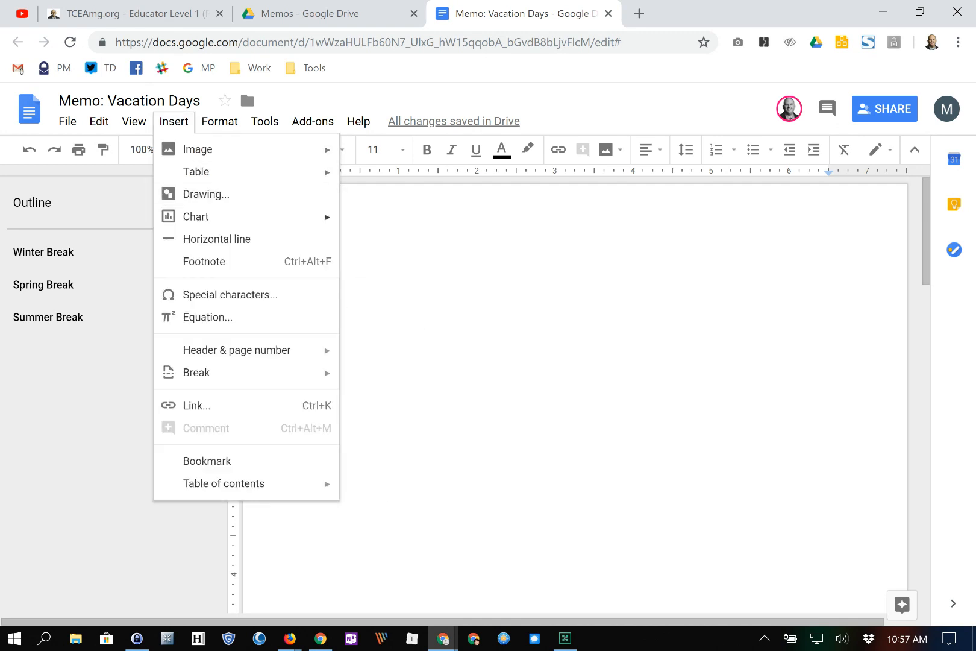
pyautogui.moveTo(224, 484)
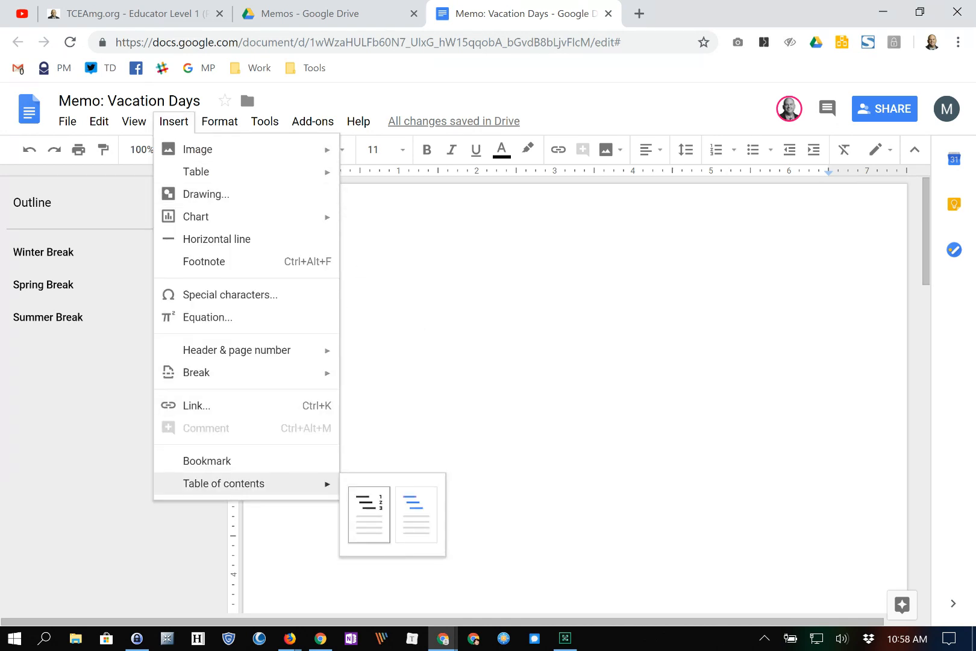
pyautogui.click(369, 514)
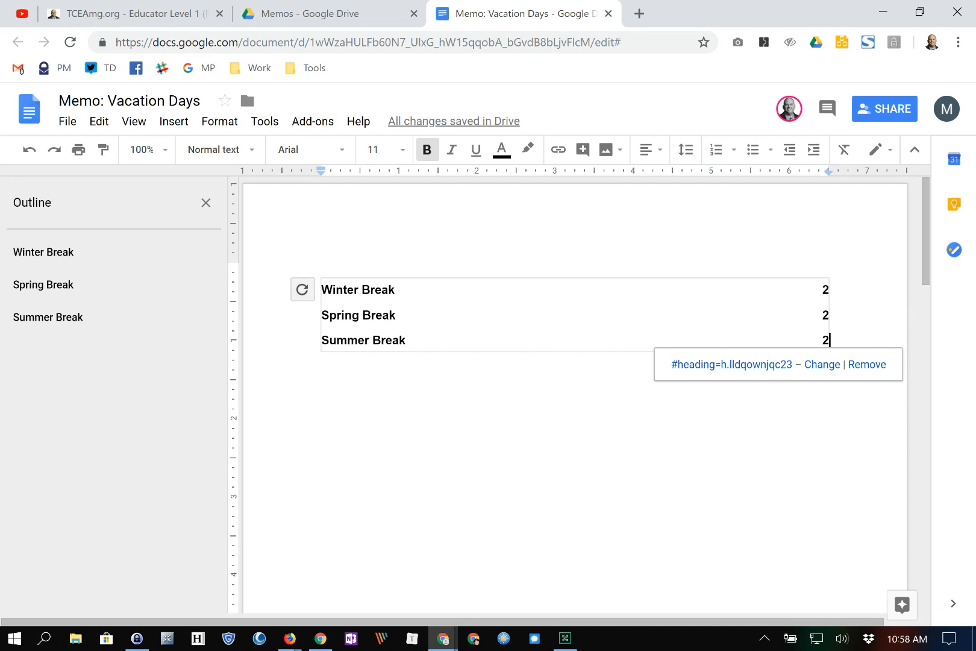
# - Check the Summer and Winter Break headings in the outline, then go back to the document start
pyautogui.scroll(-4, 574, 398)
pyautogui.scroll(4, 575, 398)
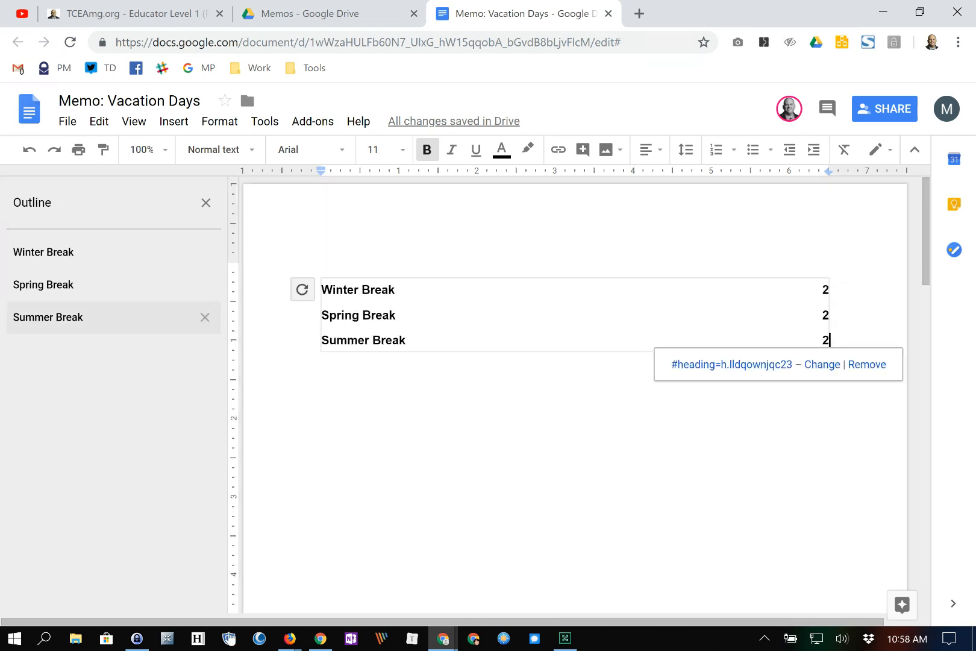
pyautogui.click(48, 316)
pyautogui.click(43, 252)
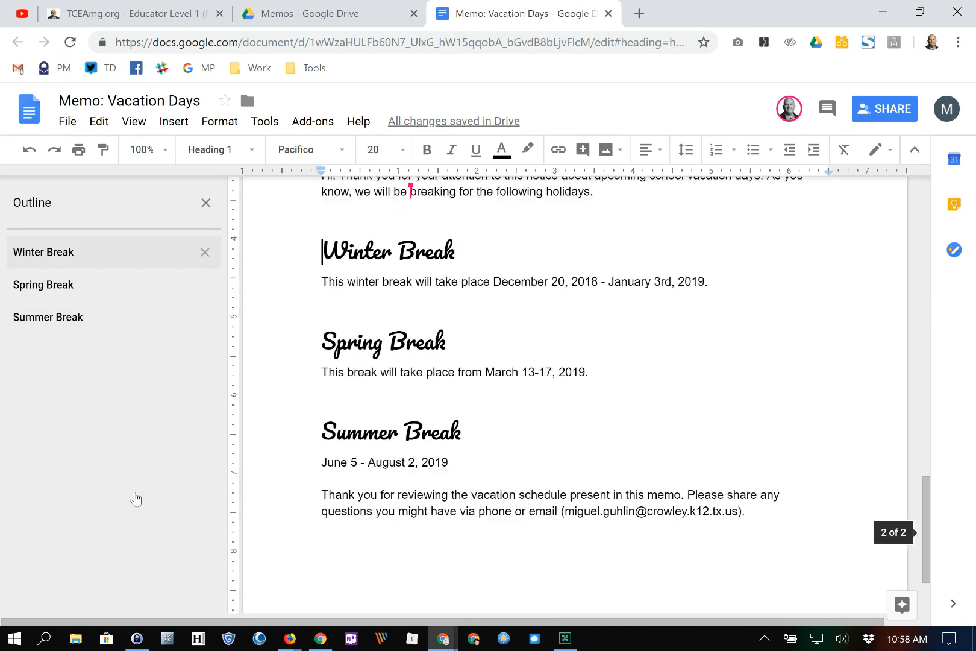
pyautogui.scroll(5, 227, 573)
pyautogui.hotkey('ctrl', 'Home')
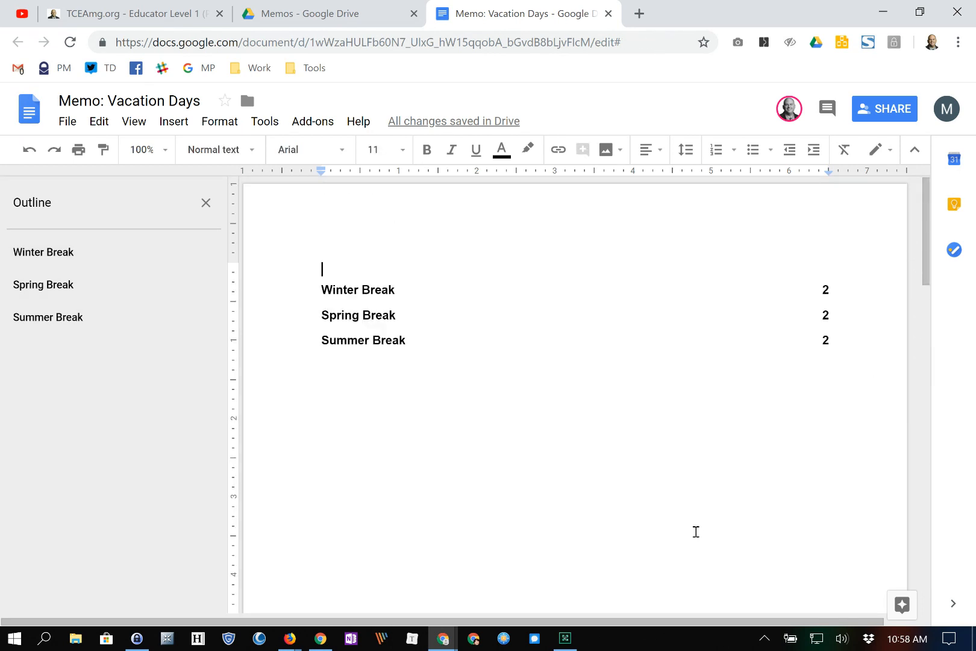
# - Type 'Table of Contents' as a Heading 1 and refresh the contents list to include it
pyautogui.write('Table of Contents')
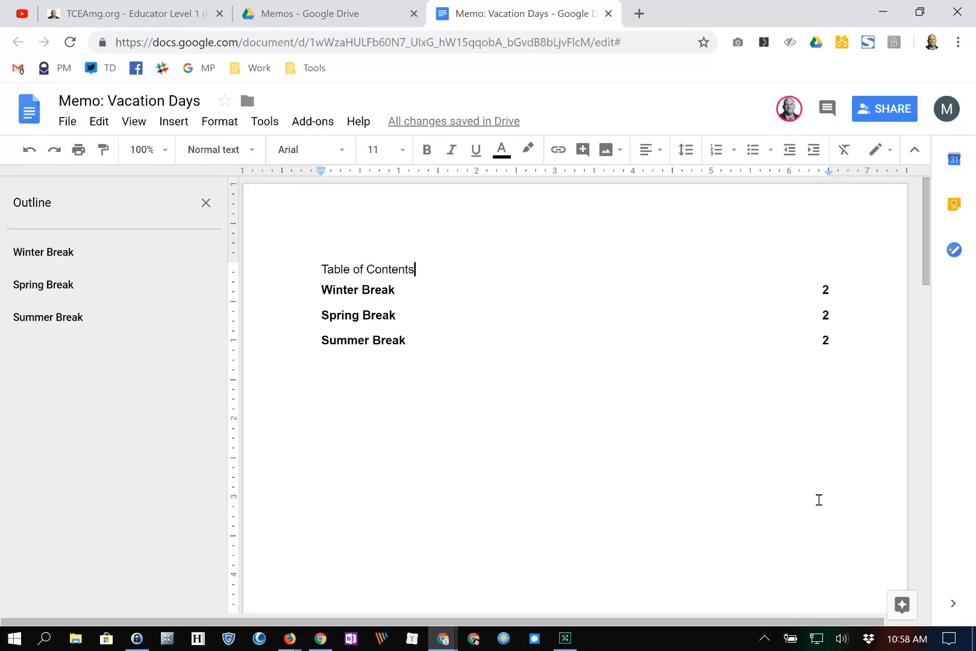
pyautogui.hotkey('shift', 'Home')
pyautogui.click(220, 150)
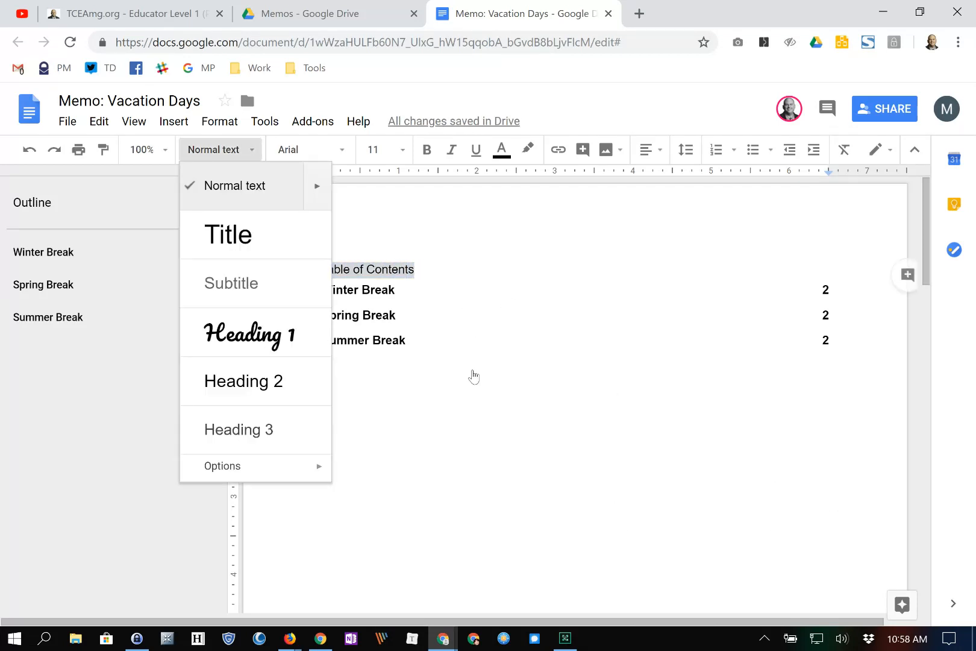
pyautogui.click(249, 333)
pyautogui.click(396, 332)
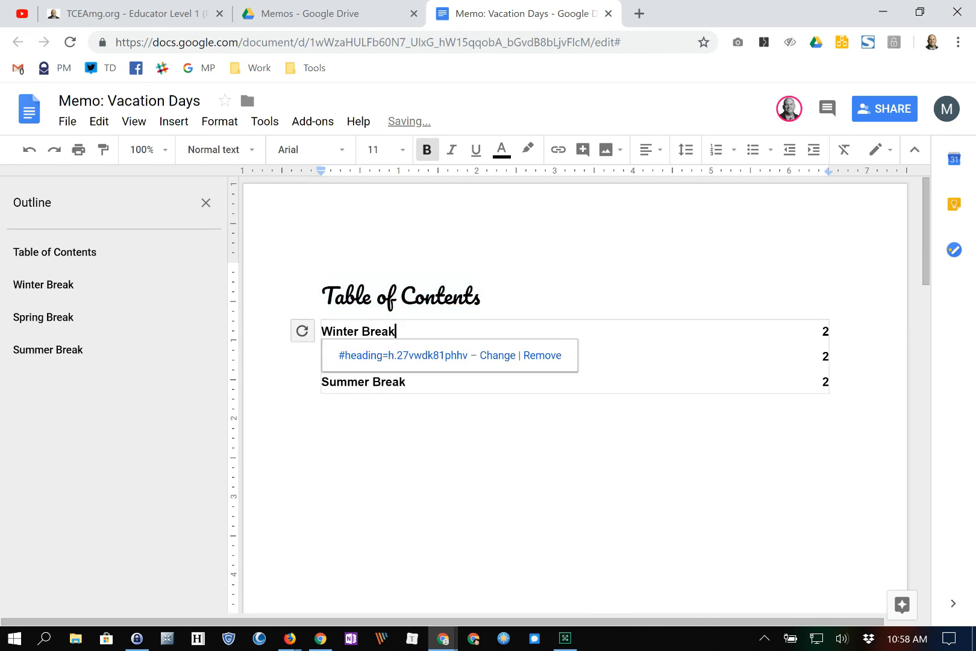
pyautogui.click(302, 331)
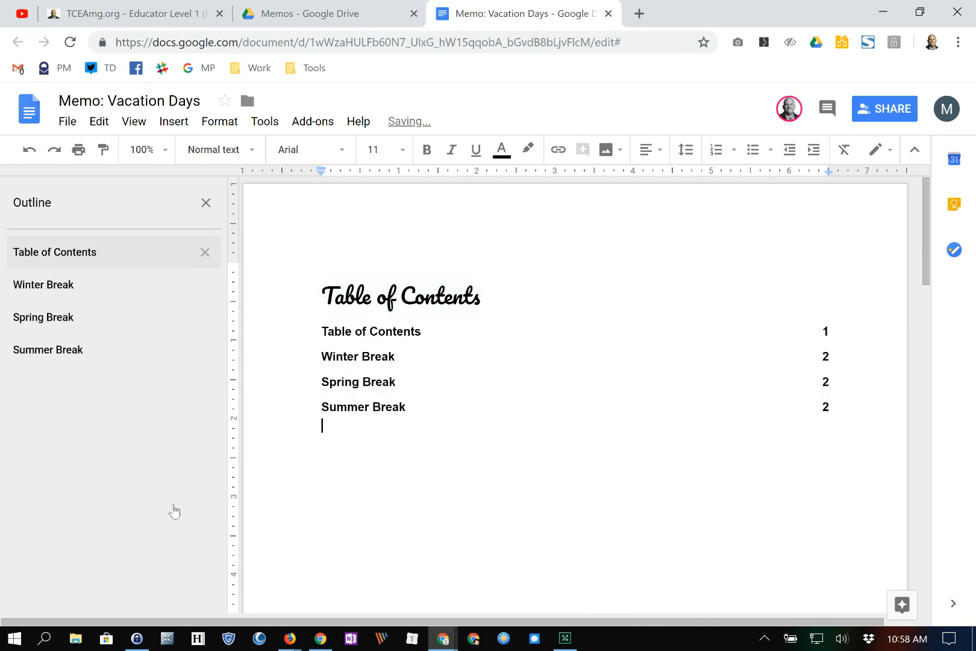
# - Check each heading in the outline, then hide the document outline from the View menu
pyautogui.click(48, 350)
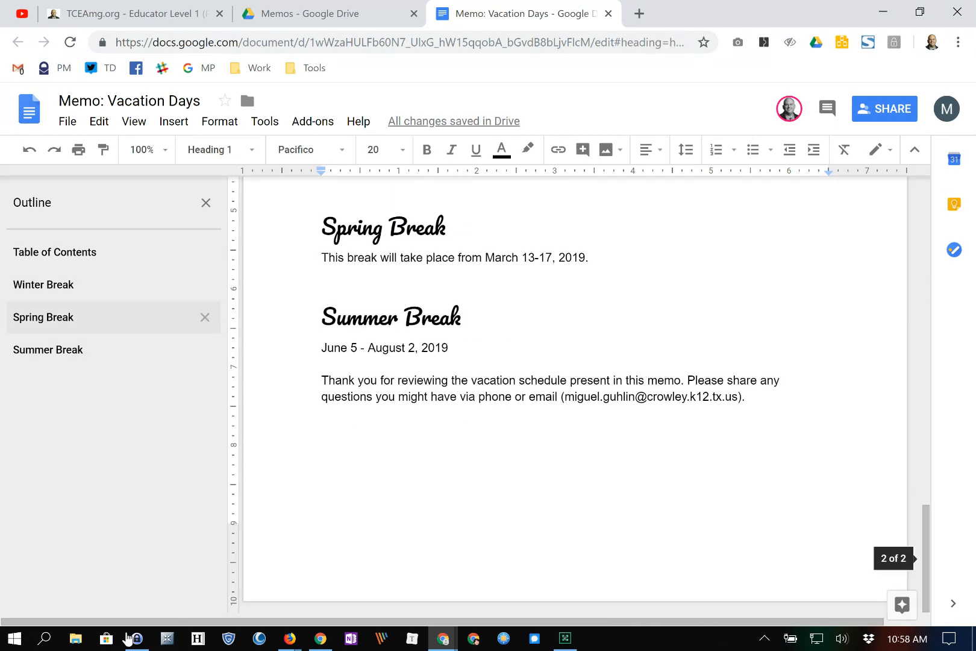
pyautogui.click(44, 284)
pyautogui.click(75, 252)
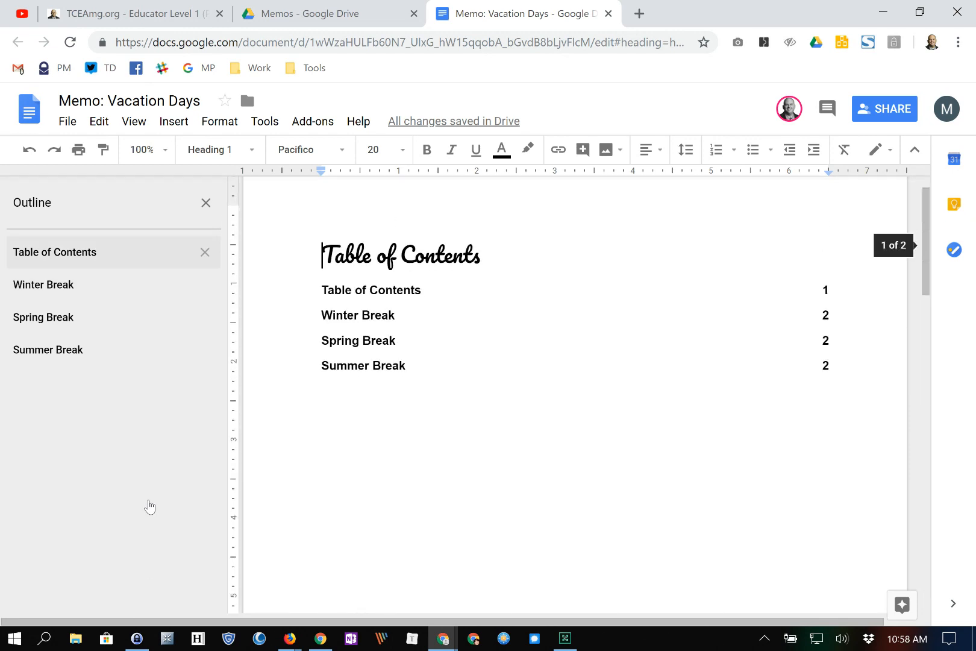
pyautogui.click(44, 316)
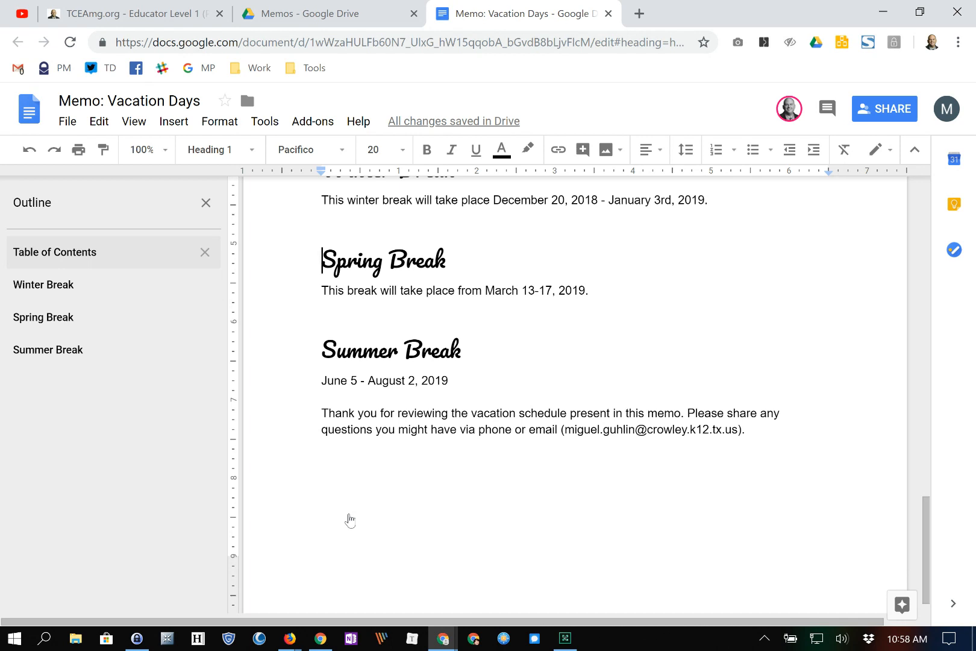
pyautogui.scroll(7, 349, 519)
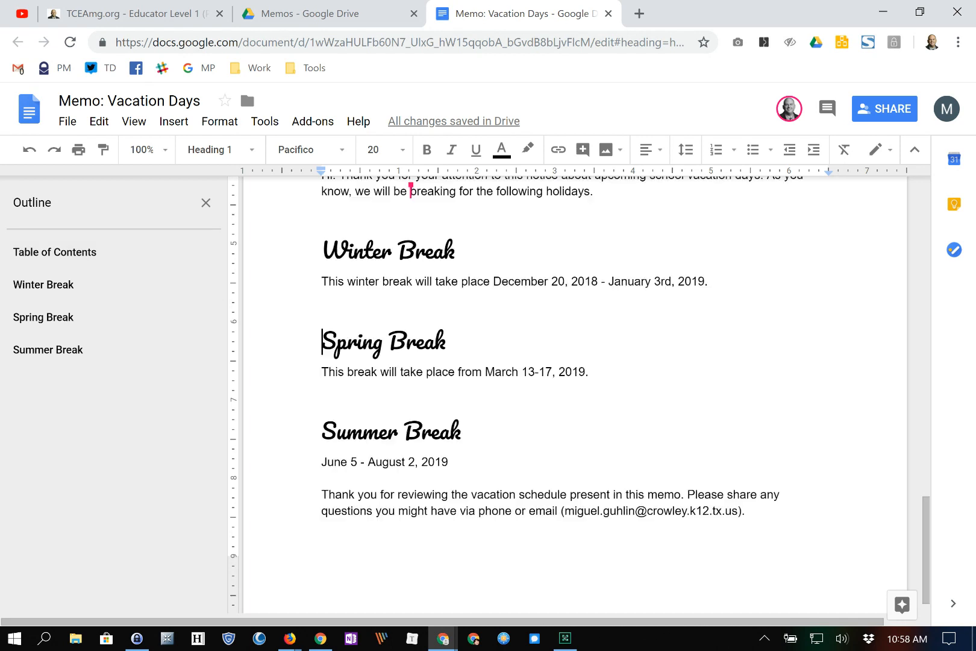
pyautogui.click(134, 121)
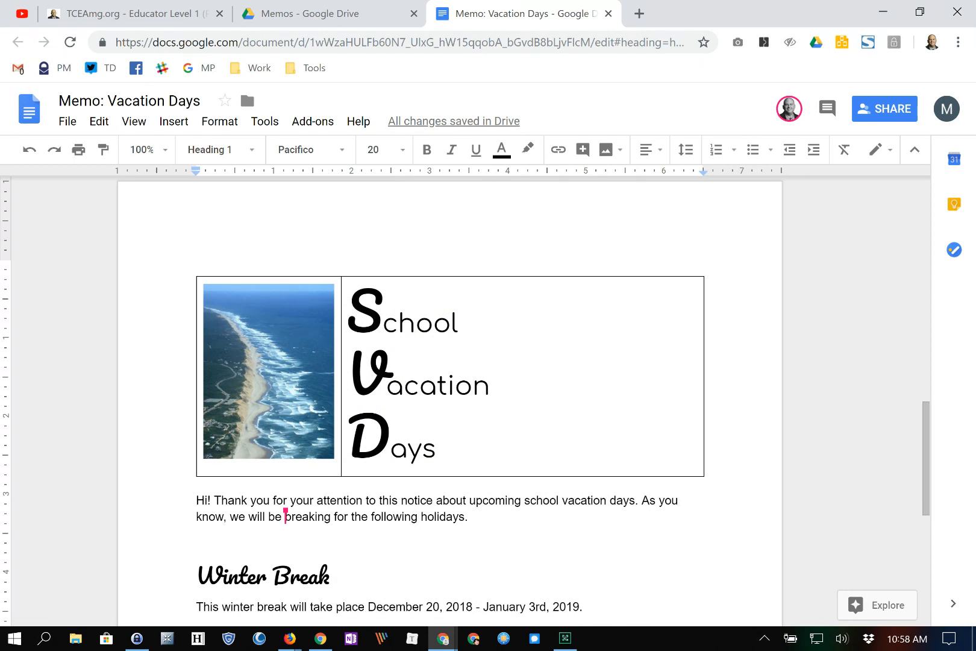
# - Open Explore and search 'School holiday', scrolling through the web results
pyautogui.click(877, 605)
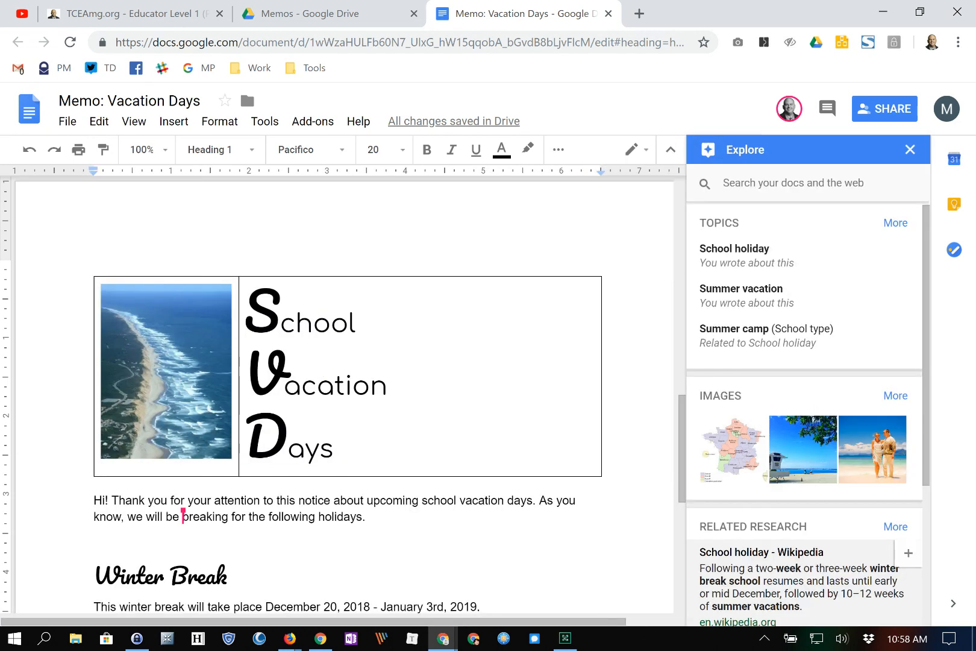
pyautogui.scroll(-3, 805, 421)
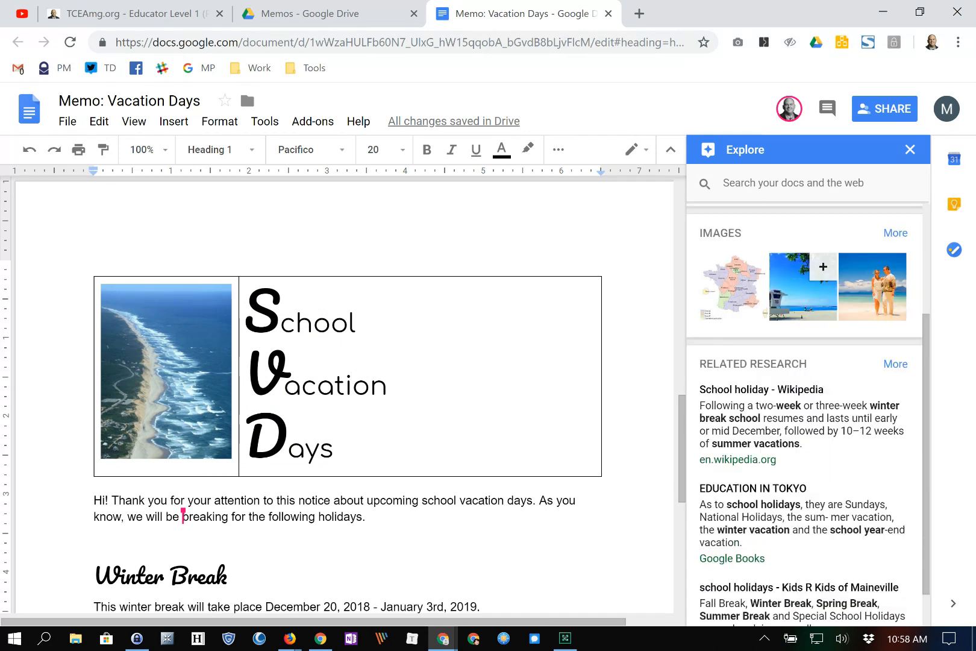
pyautogui.scroll(3, 804, 374)
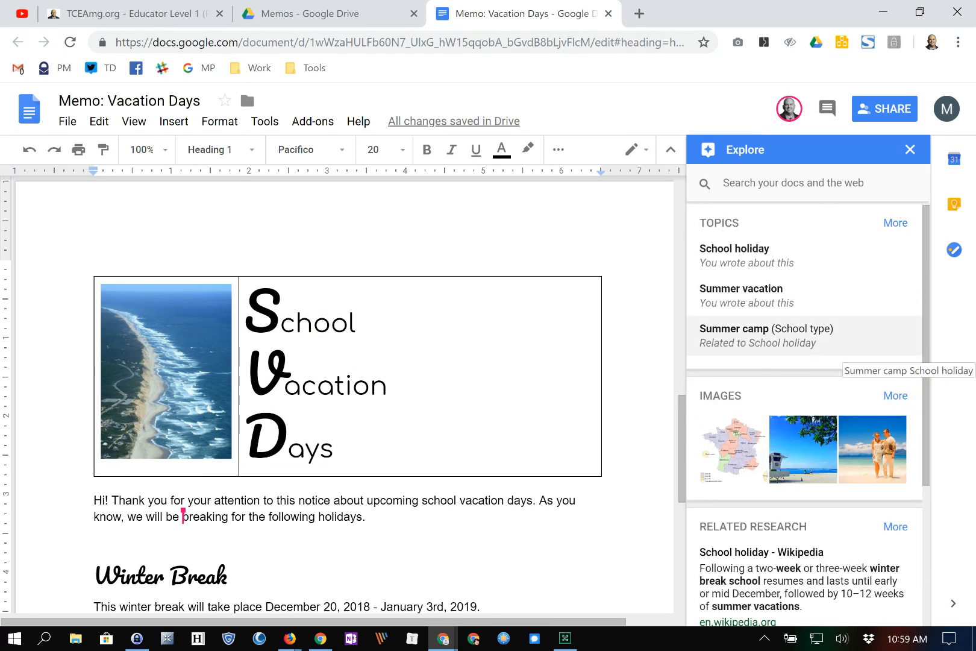
pyautogui.click(738, 256)
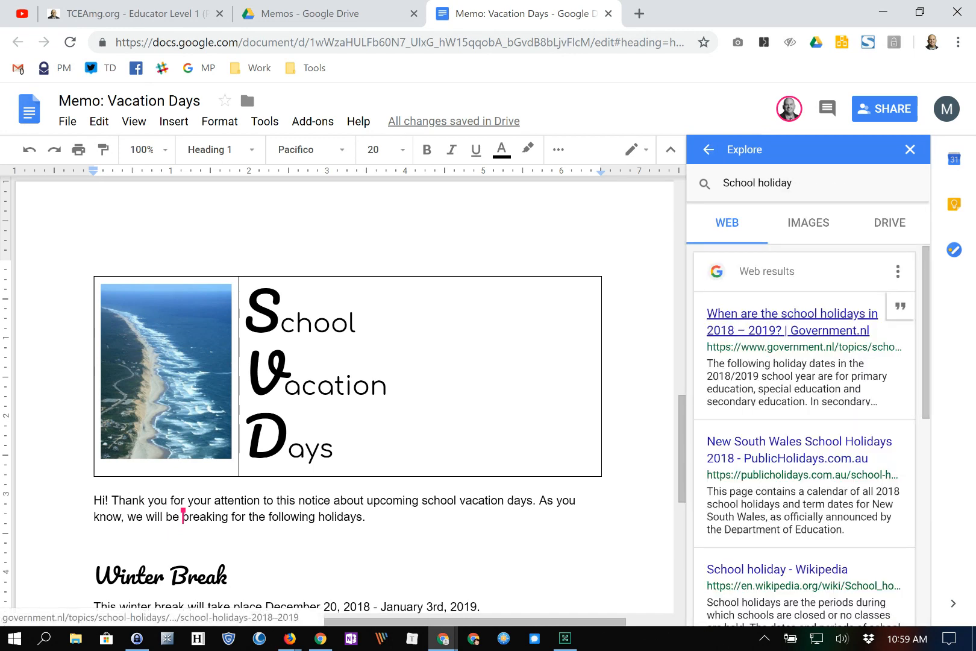
pyautogui.scroll(-3, 804, 422)
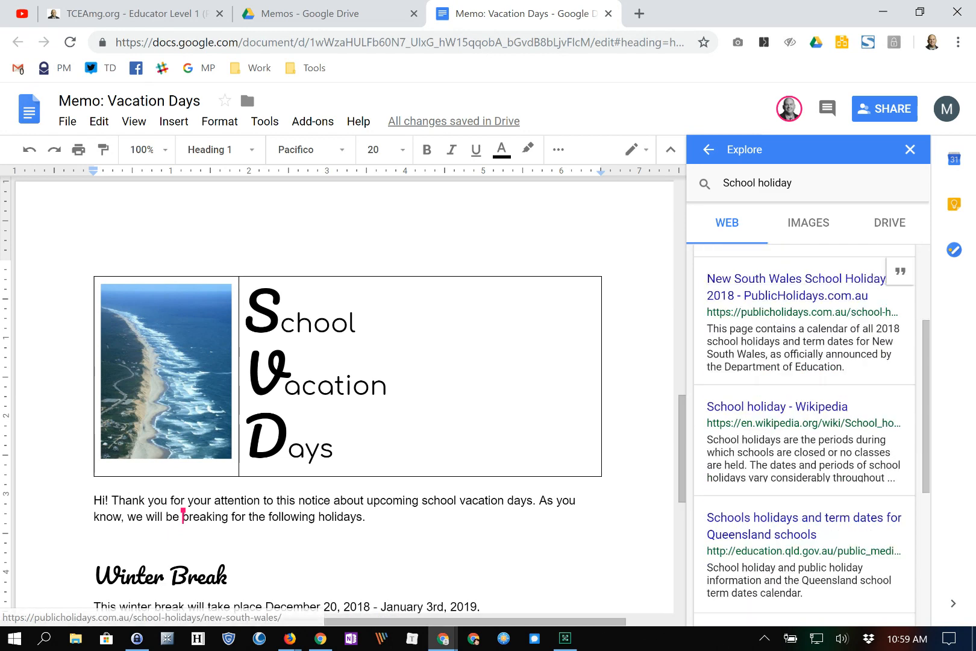
pyautogui.scroll(3, 804, 422)
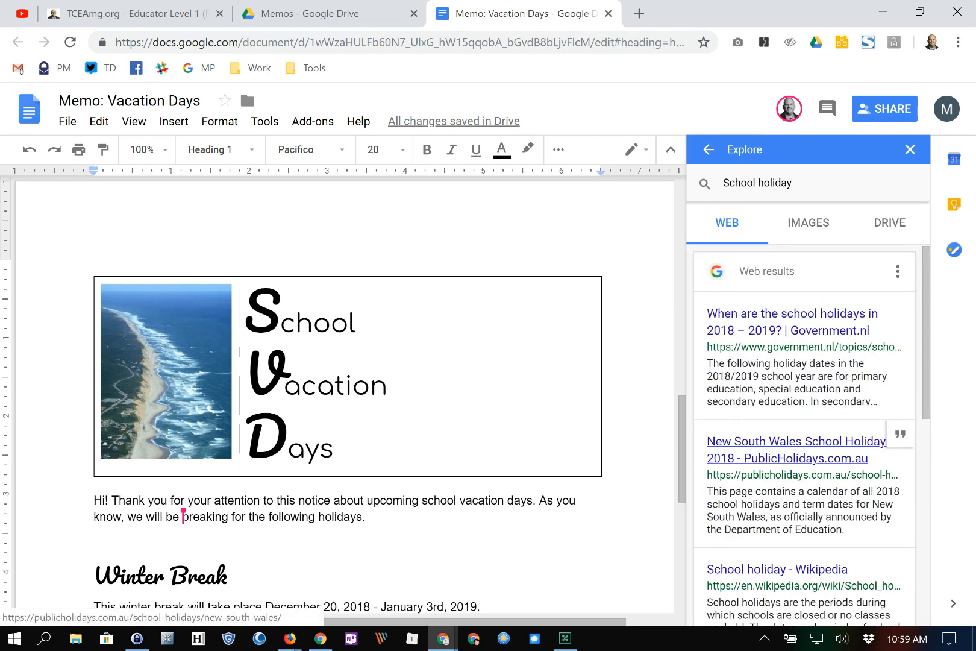
# - Browse the image results for 'School holiday', then switch to the matching Drive files
pyautogui.click(808, 223)
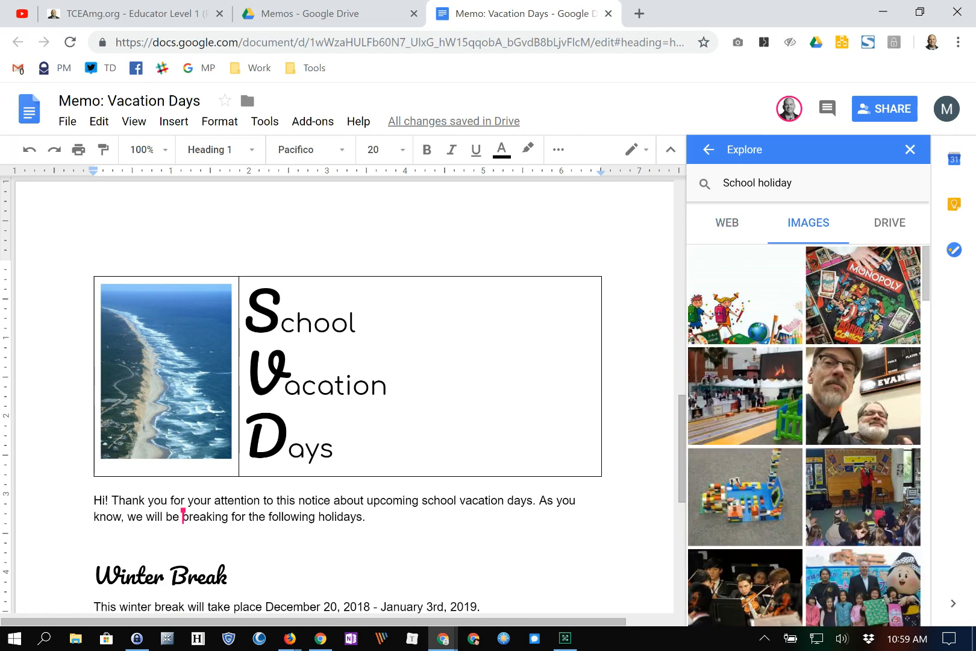
pyautogui.scroll(-5, 747, 302)
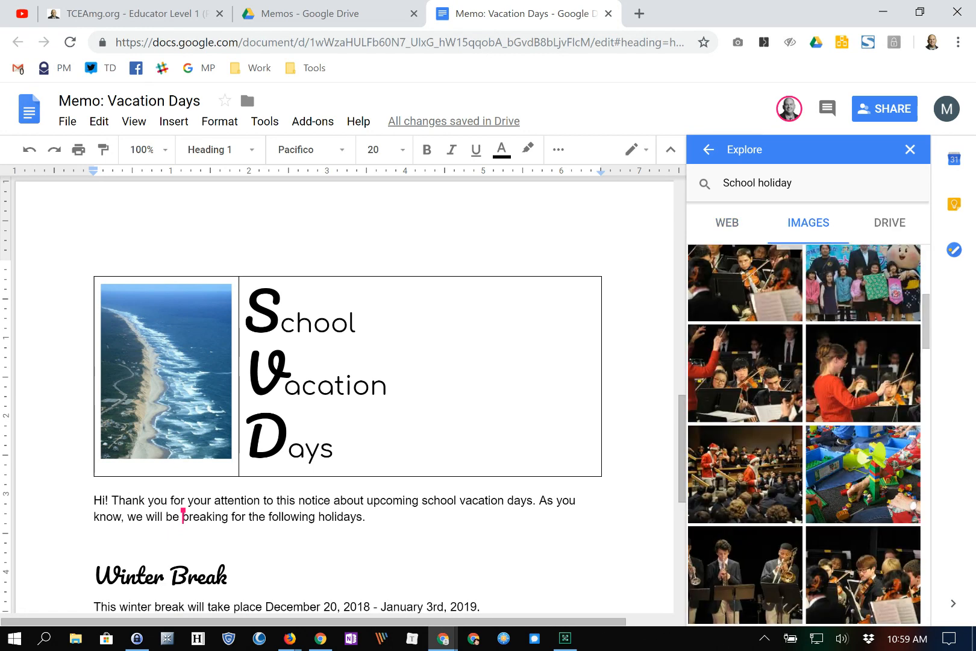
pyautogui.scroll(1, 789, 319)
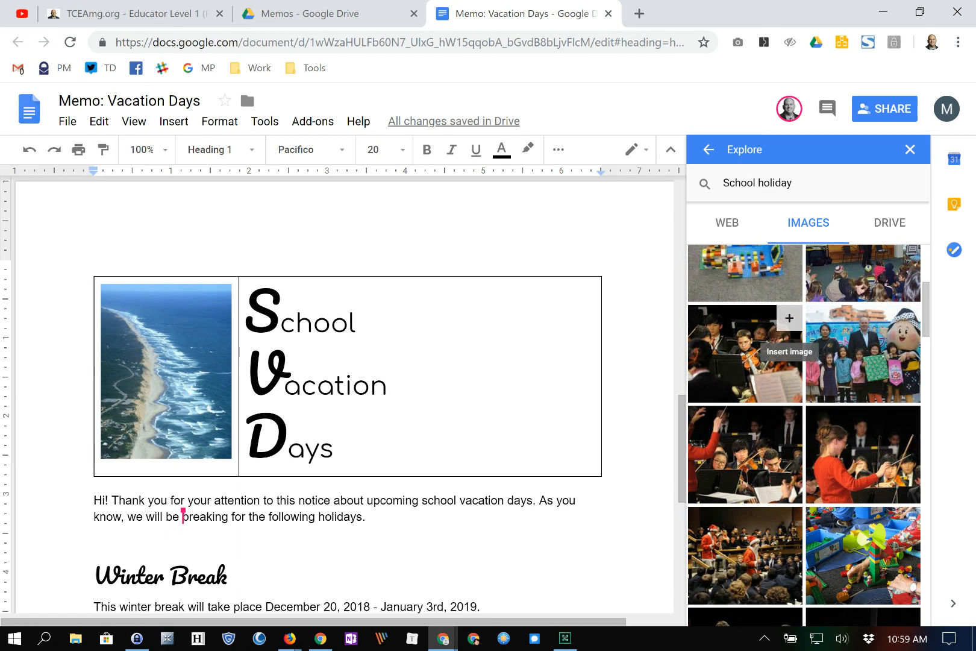
pyautogui.scroll(1, 789, 318)
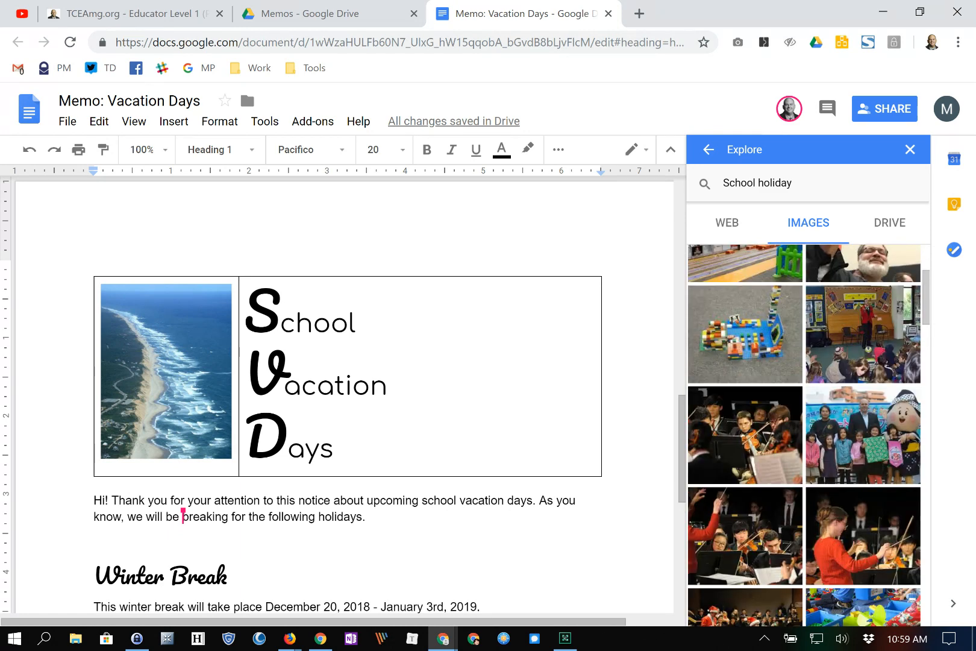
pyautogui.scroll(-3, 344, 392)
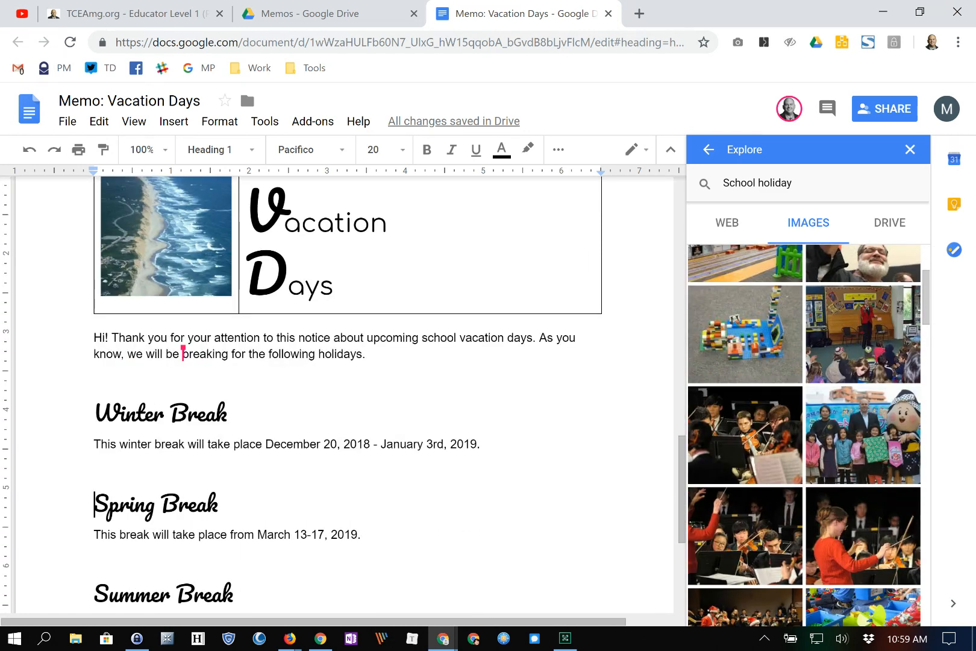
pyautogui.click(889, 223)
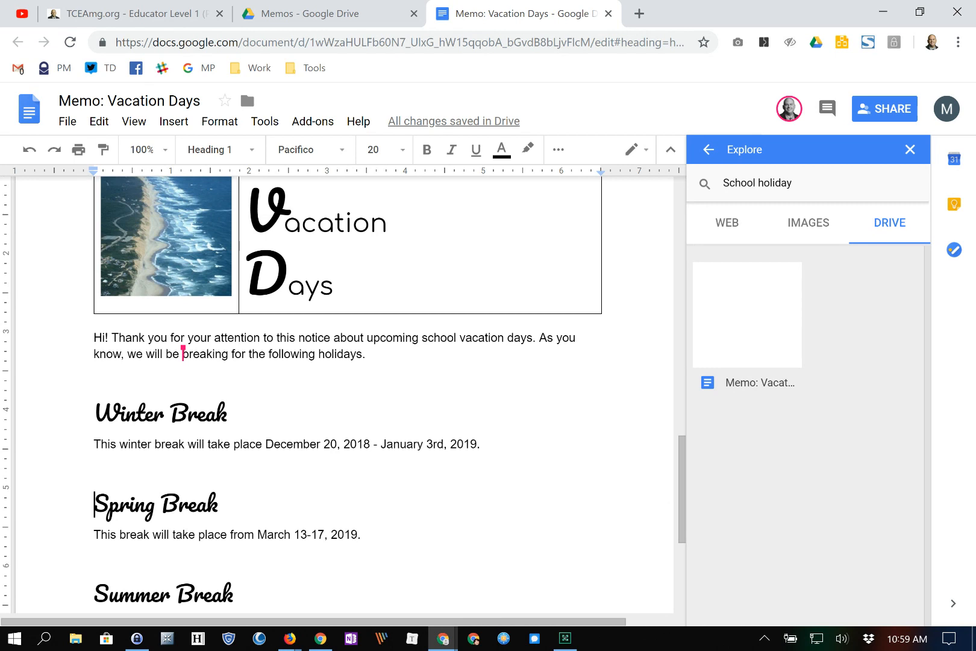
# - Close the Explore panel and return to the memo text
pyautogui.click(910, 149)
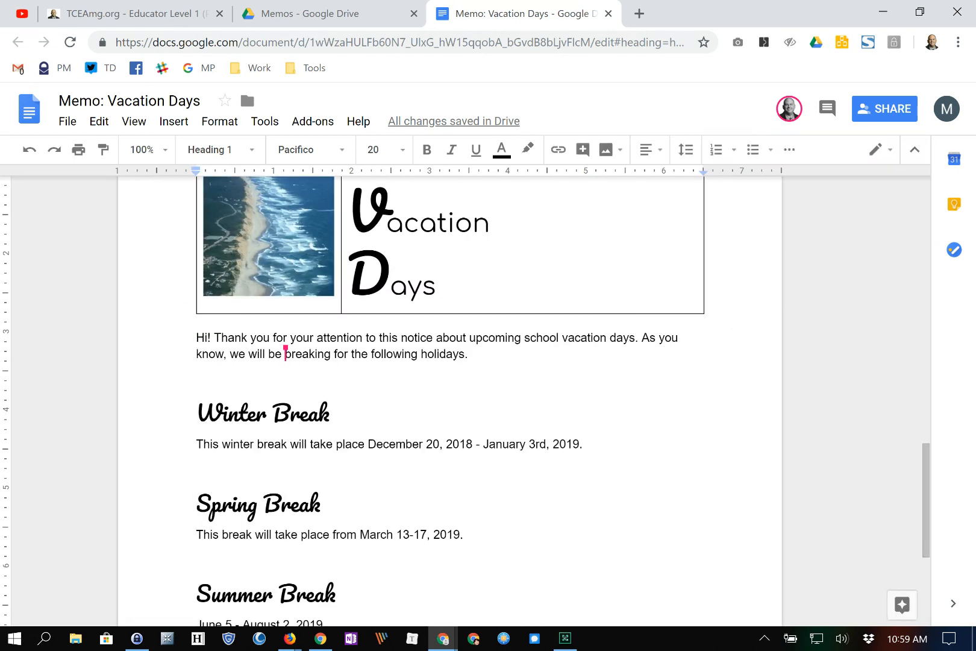
pyautogui.scroll(6, 449, 400)
pyautogui.scroll(-5, 449, 400)
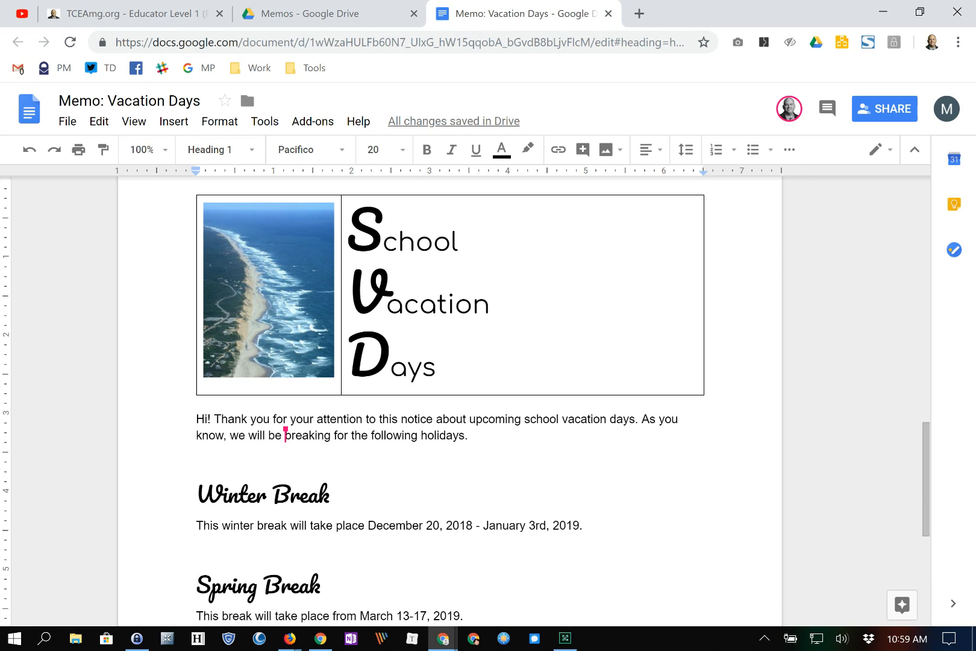
# - Format the greeting 'Hi!' in Pacifico, size 24, bold and italic
pyautogui.moveTo(197, 420); pyautogui.dragTo(214, 420)
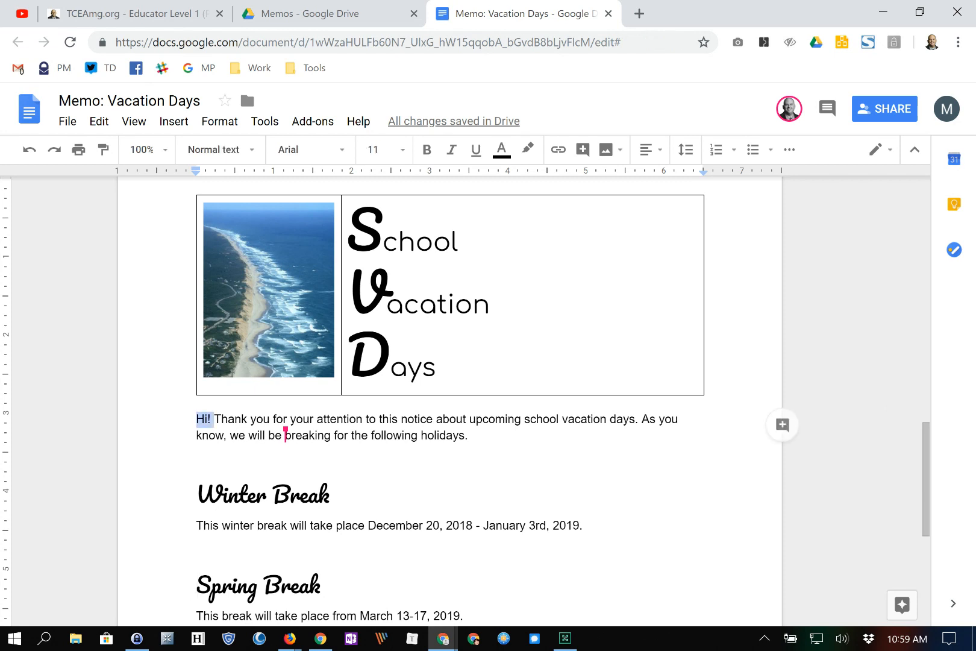
pyautogui.click(221, 149)
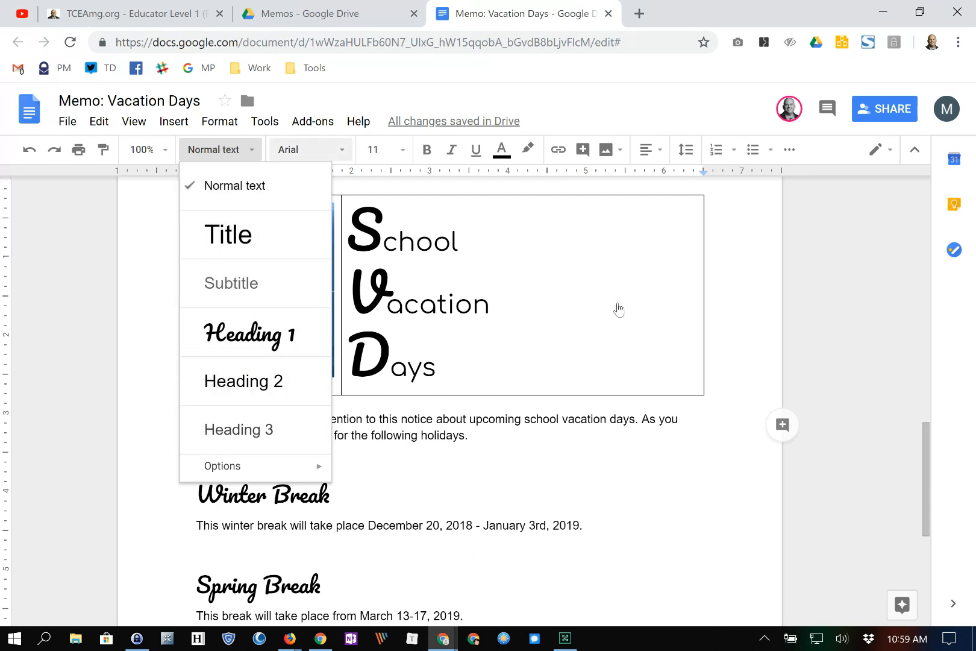
pyautogui.click(307, 149)
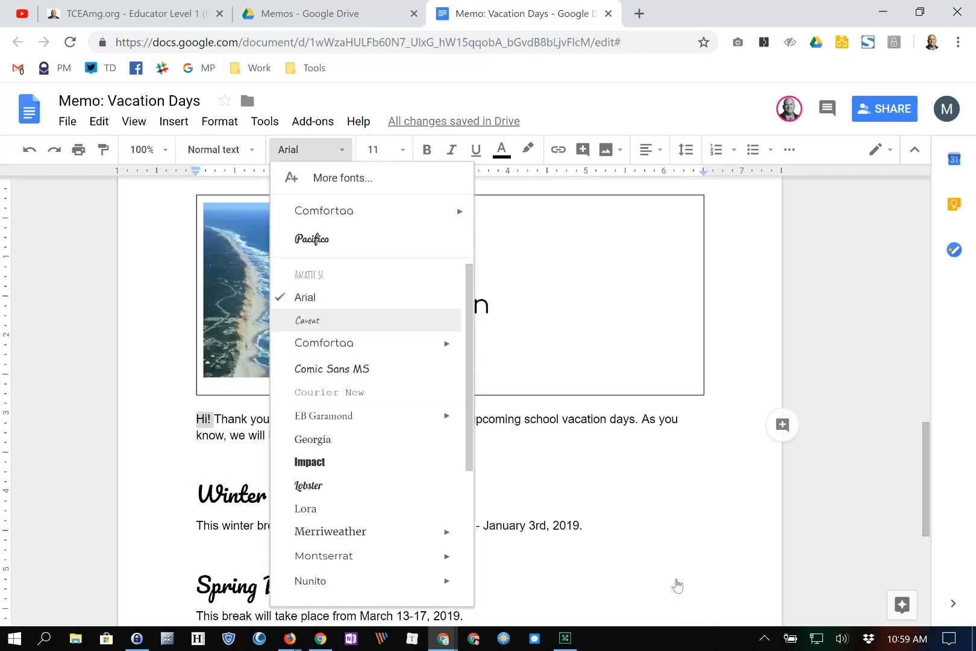
pyautogui.click(331, 239)
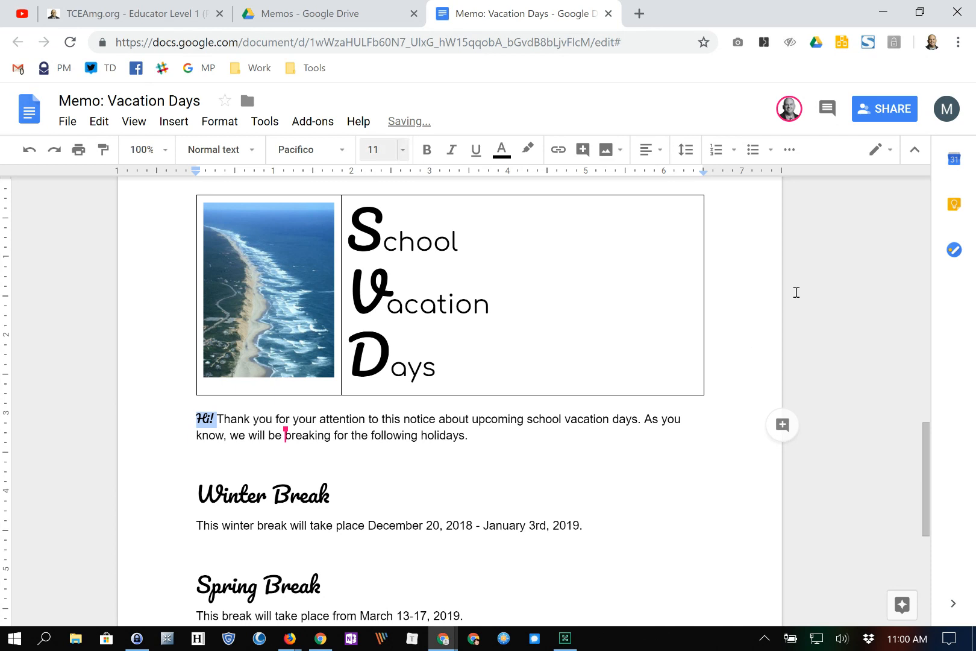
pyautogui.click(373, 149)
pyautogui.click(382, 335)
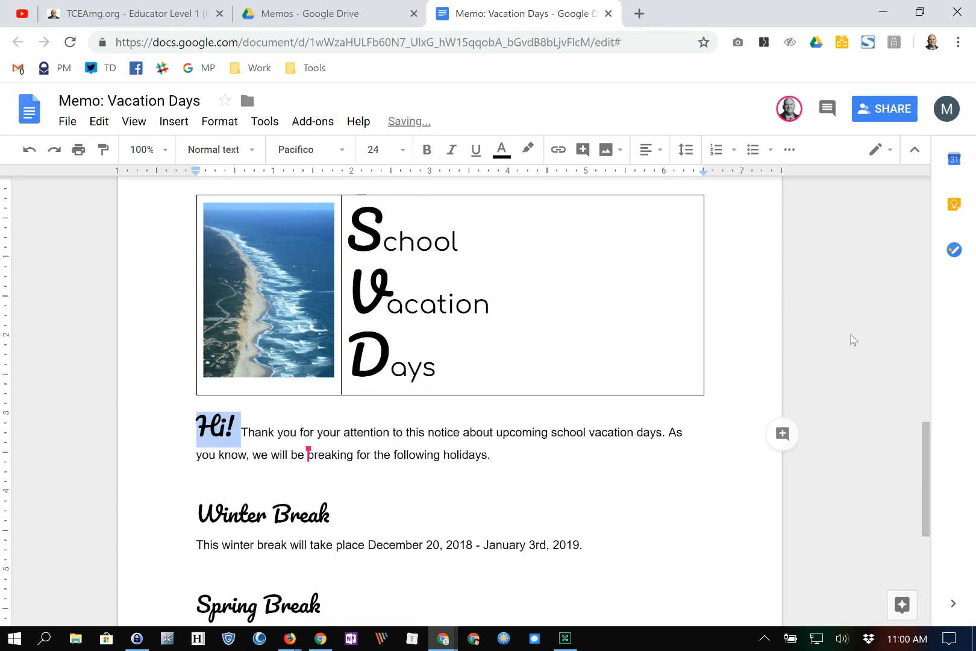
pyautogui.hotkey('ctrl', 'b')
pyautogui.hotkey('ctrl', 'i')
pyautogui.hotkey('ctrl', 'u')
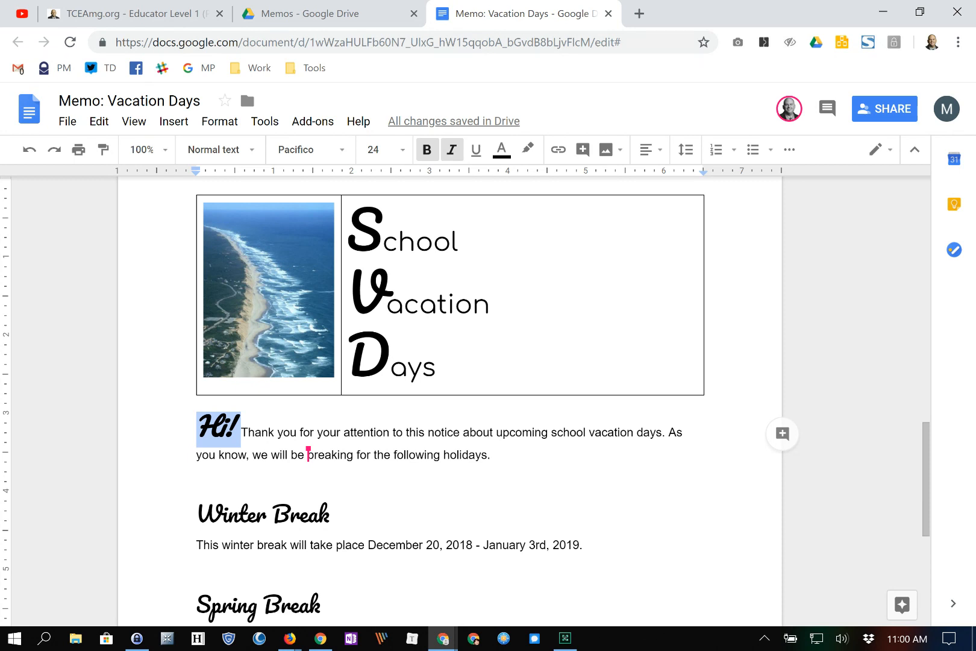
pyautogui.click(308, 453)
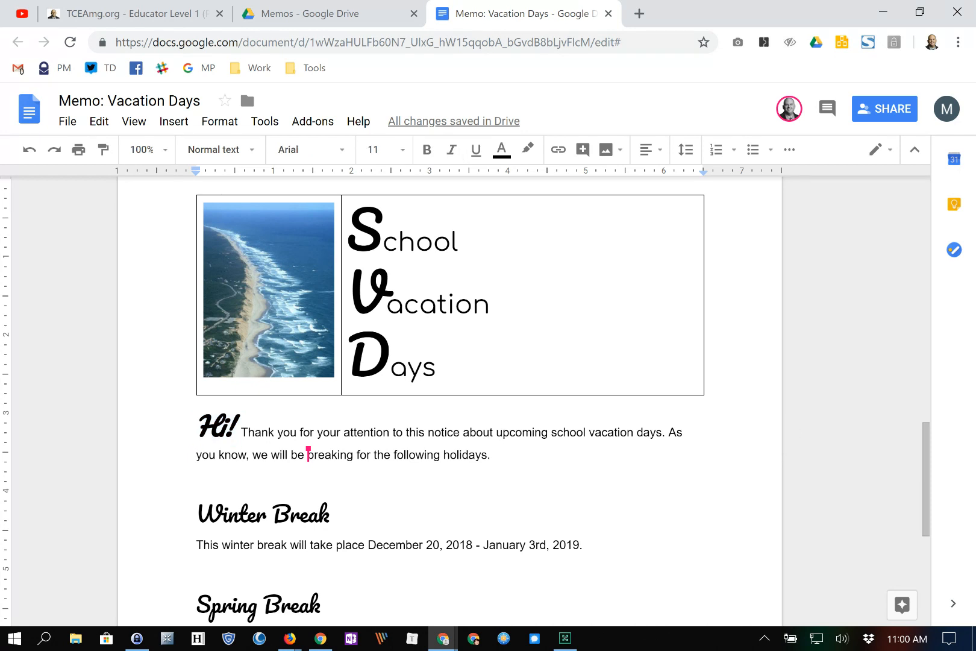
pyautogui.click(885, 109)
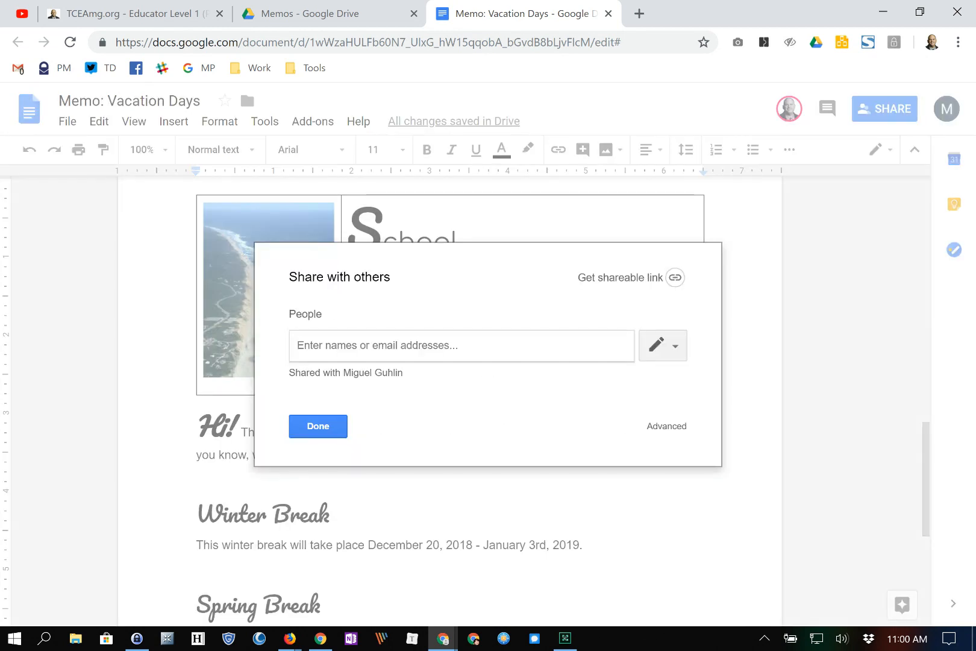
# - In advanced sharing, try making the collaborator owner, cancel, and reopen their access-level choices
pyautogui.click(667, 426)
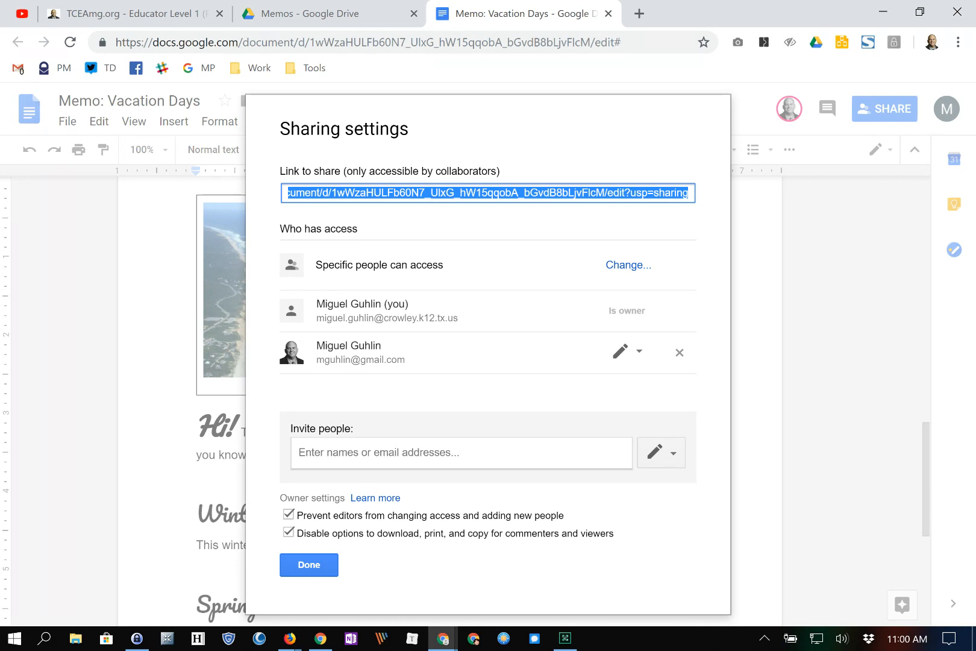
pyautogui.click(626, 351)
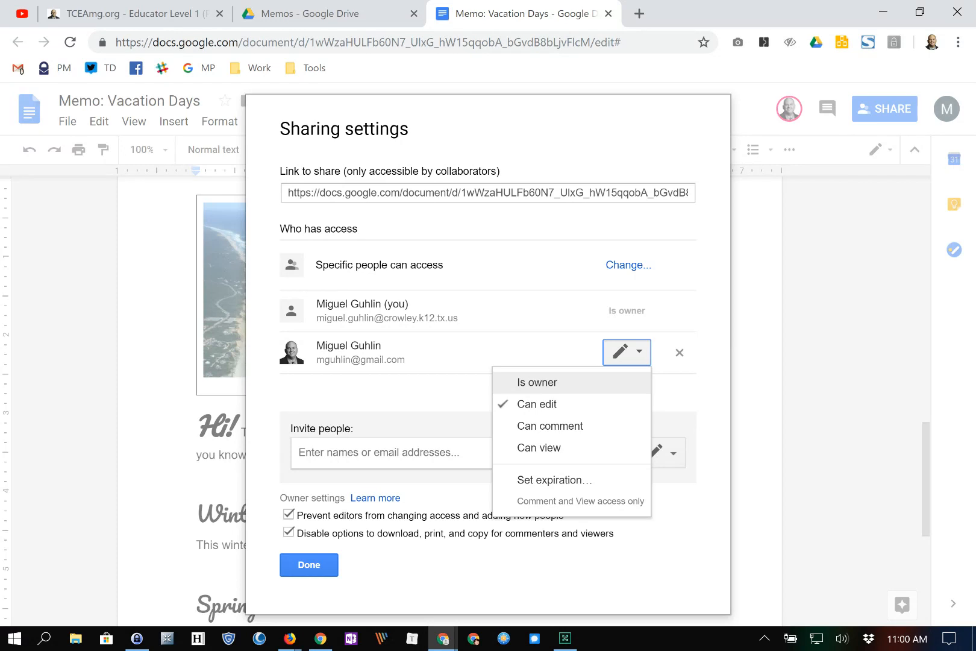
pyautogui.click(537, 382)
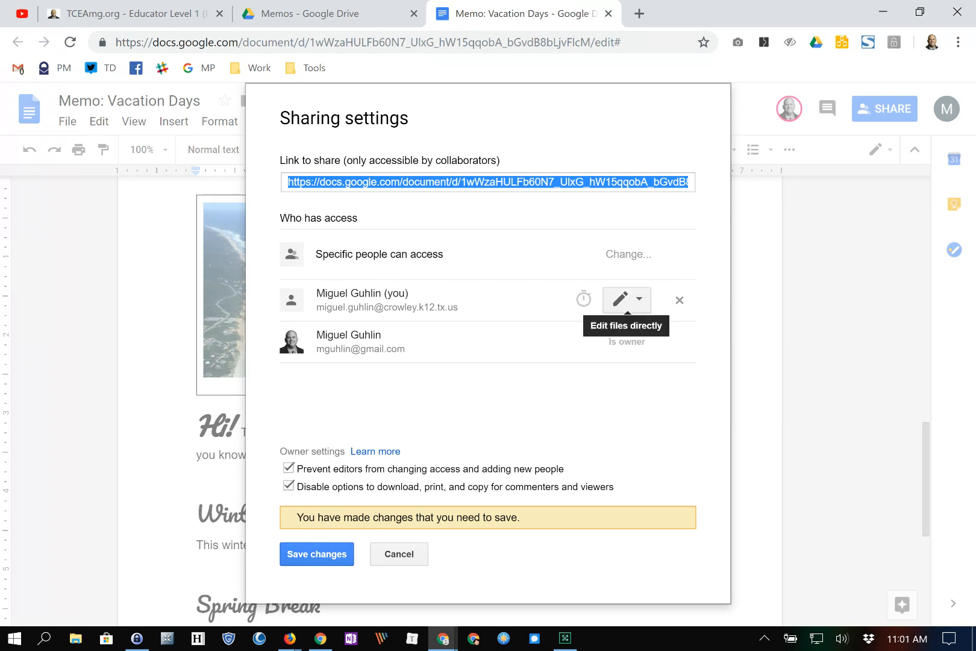
pyautogui.click(399, 554)
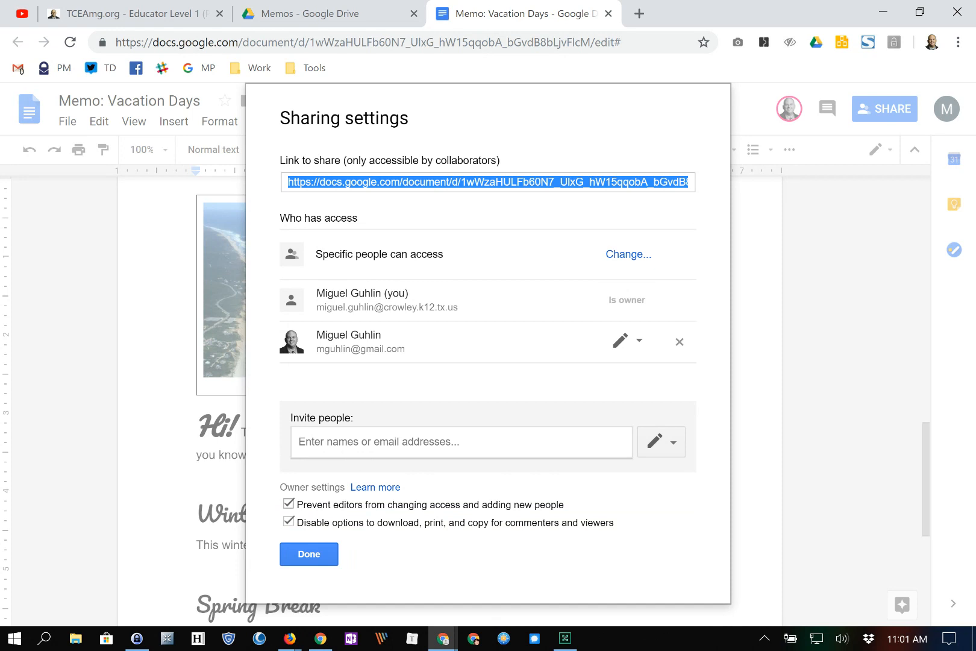
pyautogui.click(627, 341)
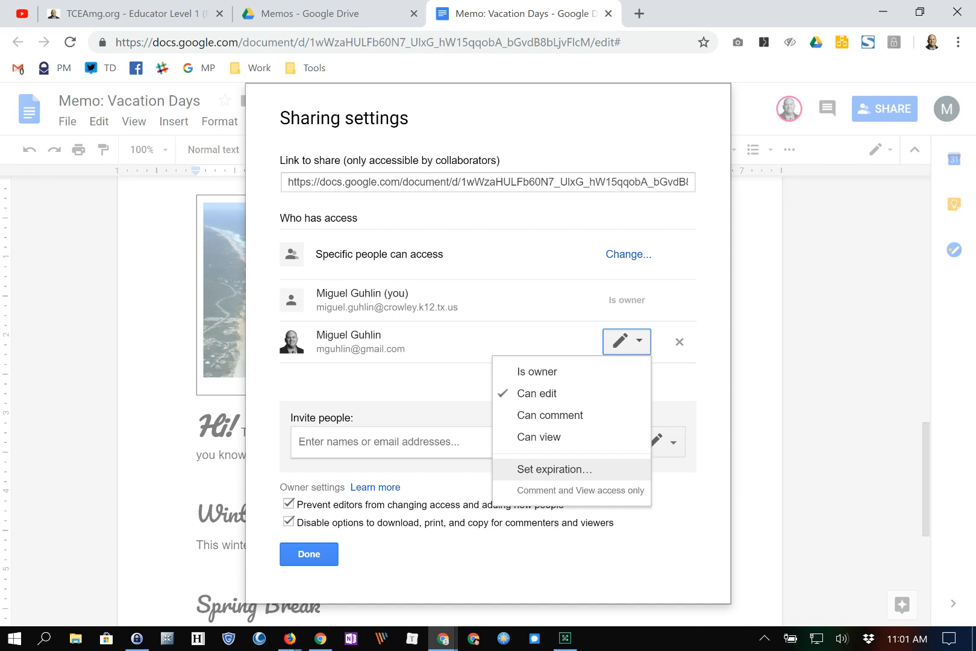
# - Set the collaborator's access to expire on November 17 via a custom date, and save
pyautogui.click(554, 469)
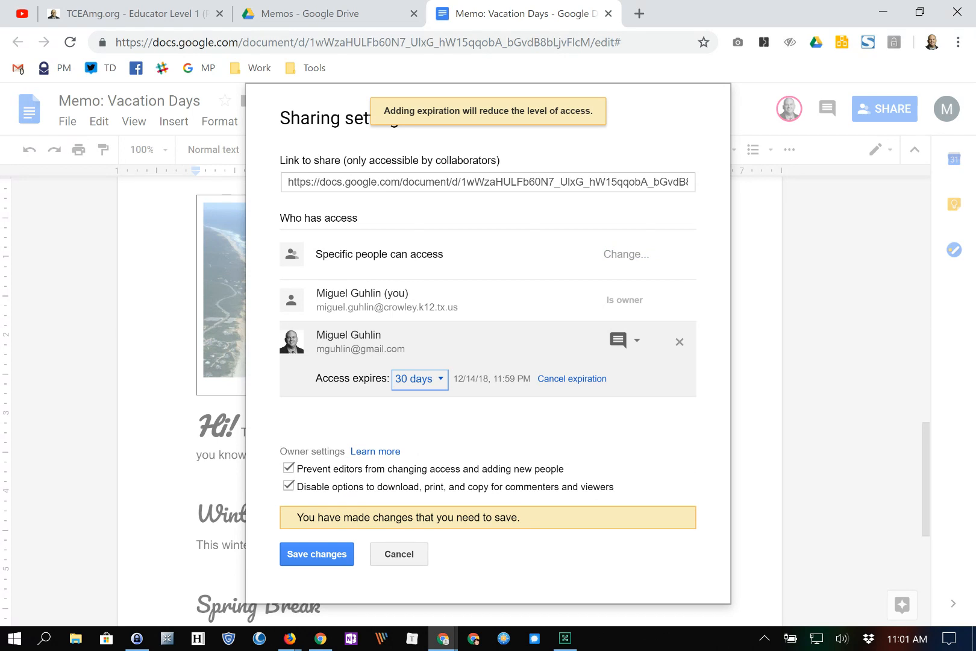
pyautogui.click(420, 379)
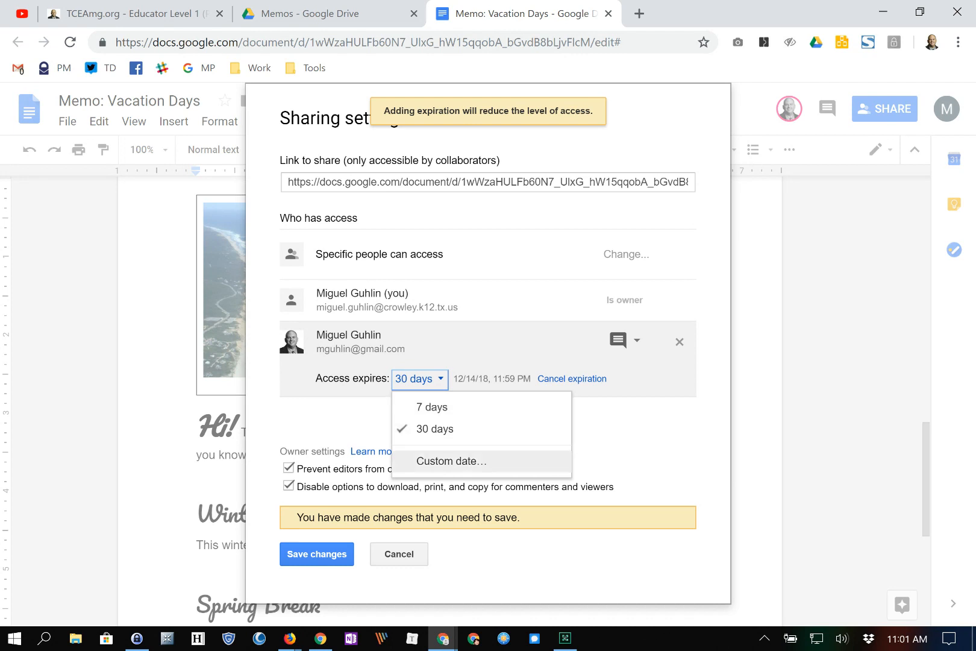
pyautogui.click(452, 460)
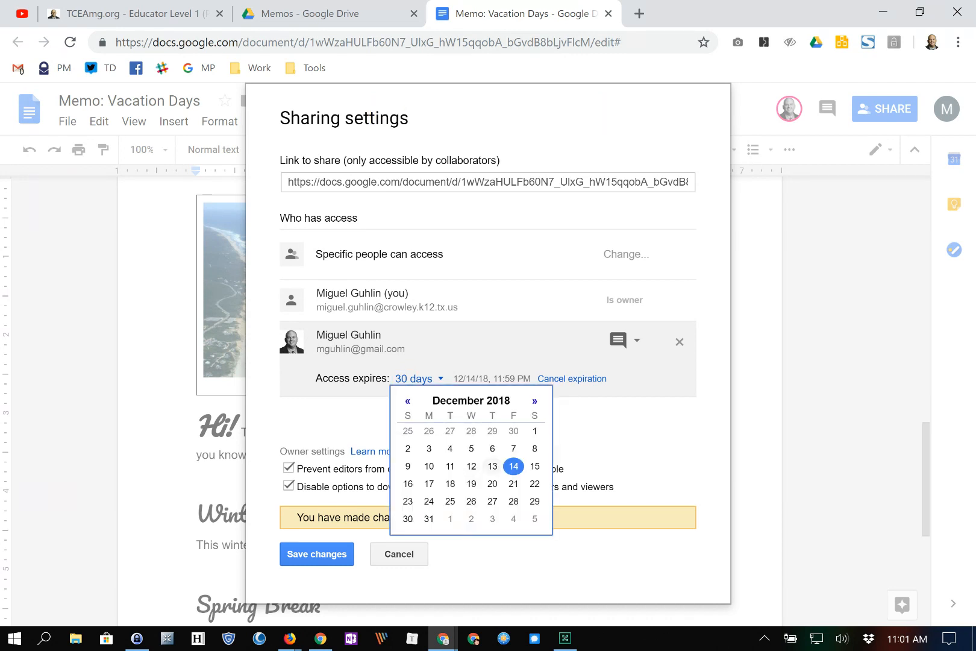
pyautogui.click(534, 466)
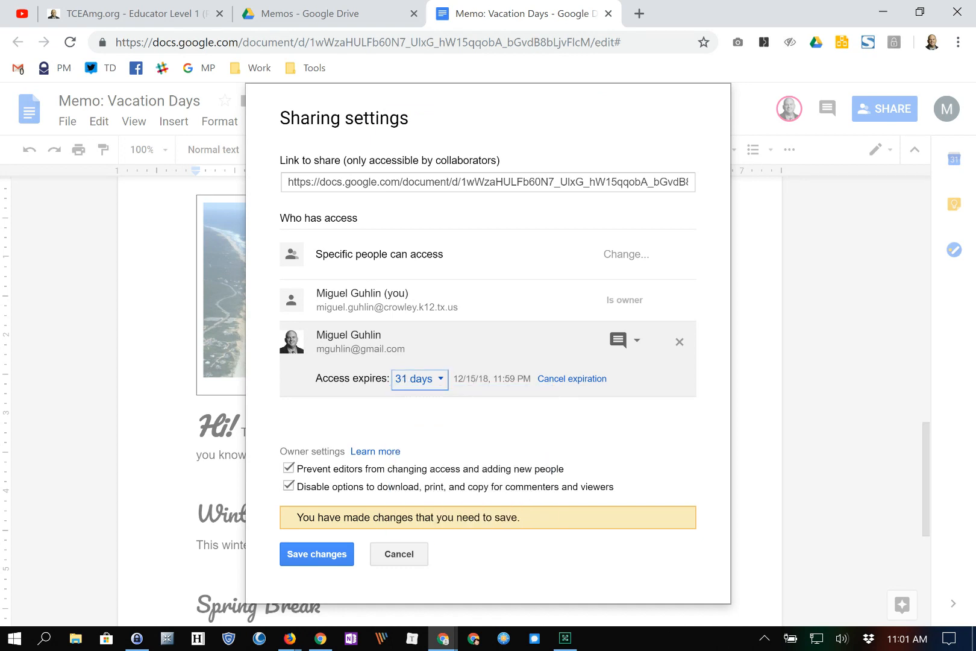
pyautogui.click(420, 378)
pyautogui.click(450, 492)
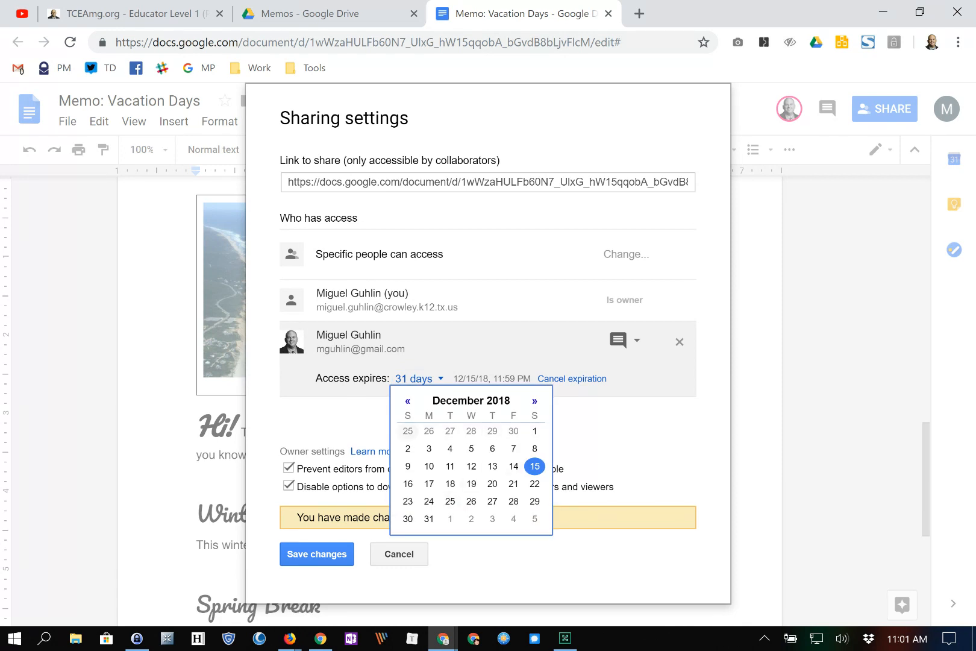
pyautogui.click(408, 431)
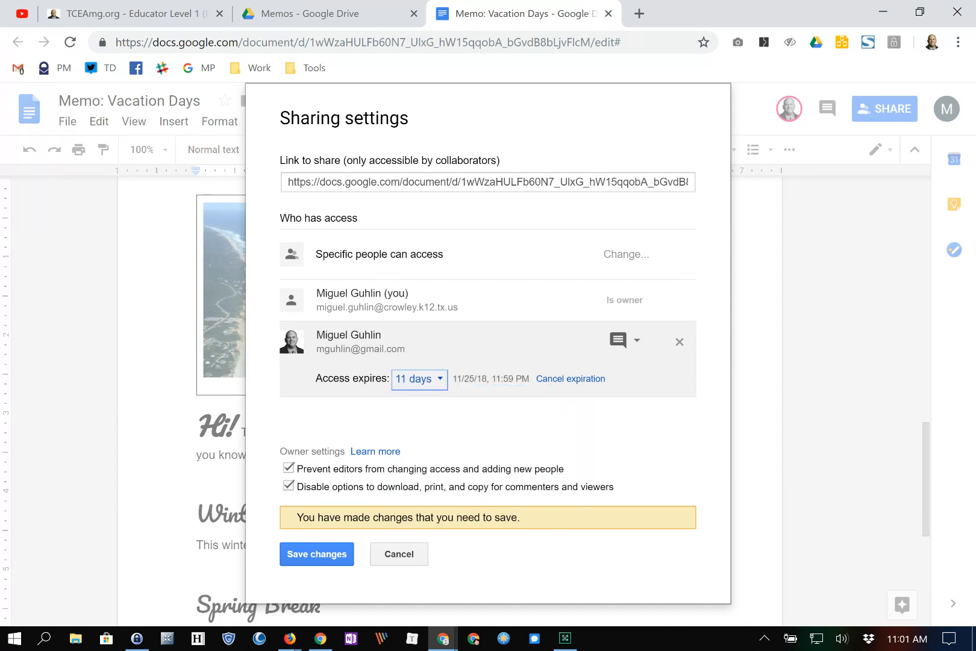
pyautogui.click(420, 378)
pyautogui.click(451, 491)
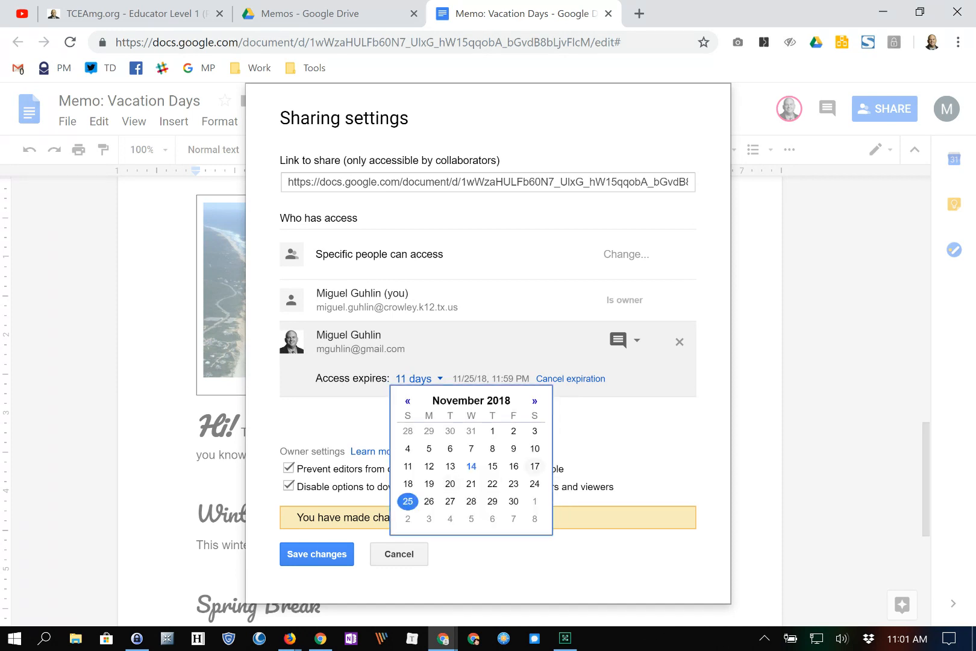
pyautogui.click(535, 466)
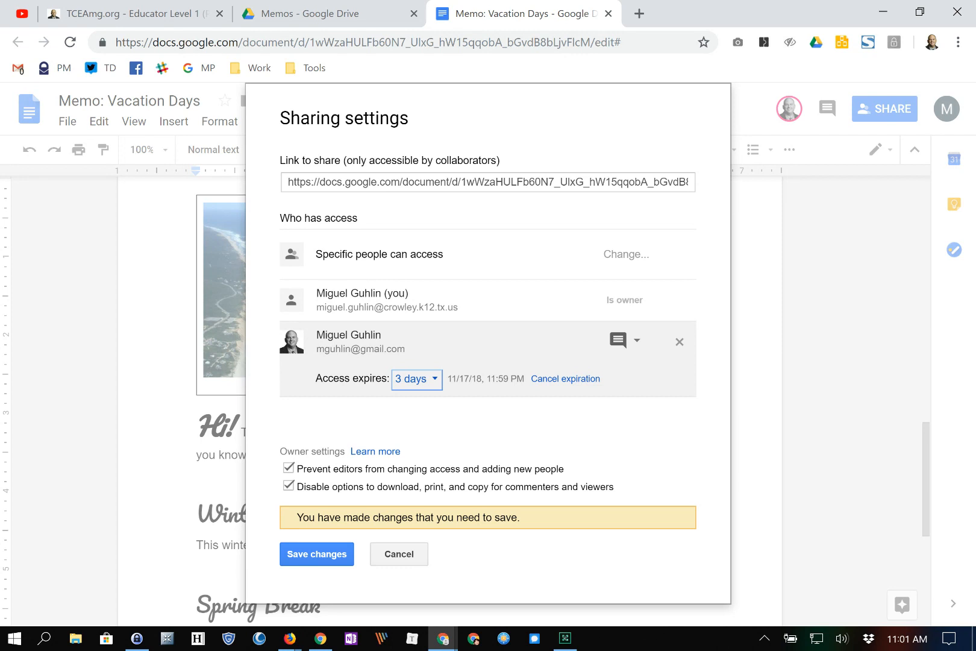
pyautogui.click(316, 554)
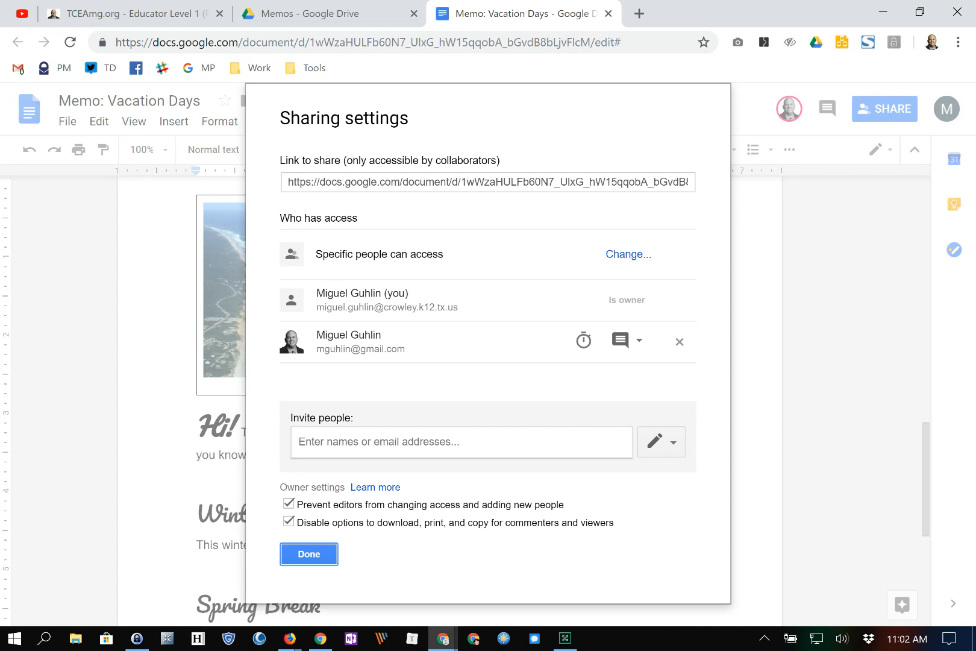
pyautogui.click(309, 553)
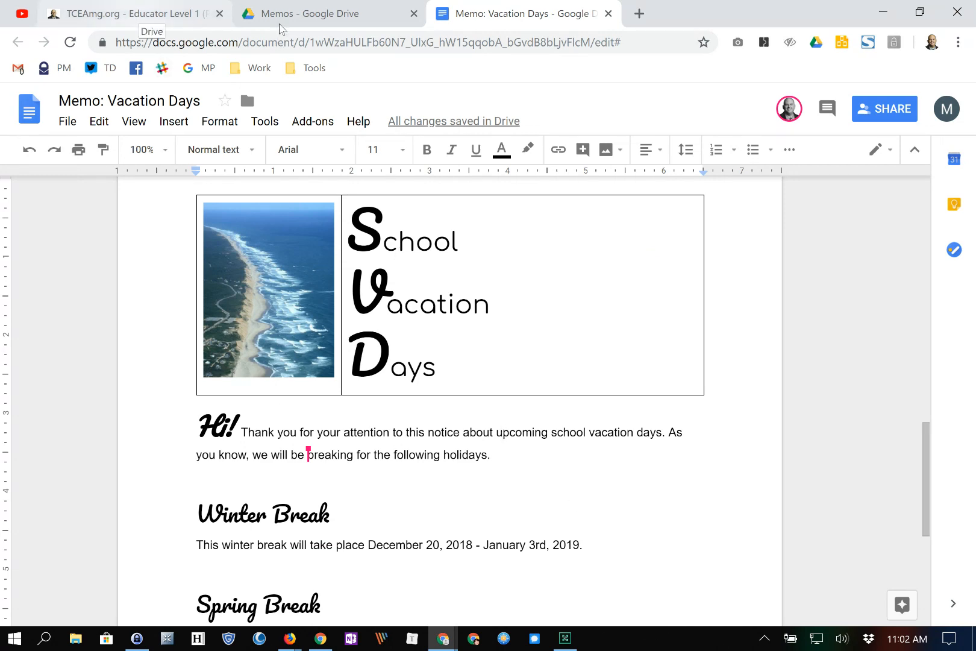
# - Switch to the TCEAmg.org tab and scroll to the More Resources, Hyperdocs and TechNotes links
pyautogui.click(140, 13)
pyautogui.scroll(-2, 488, 374)
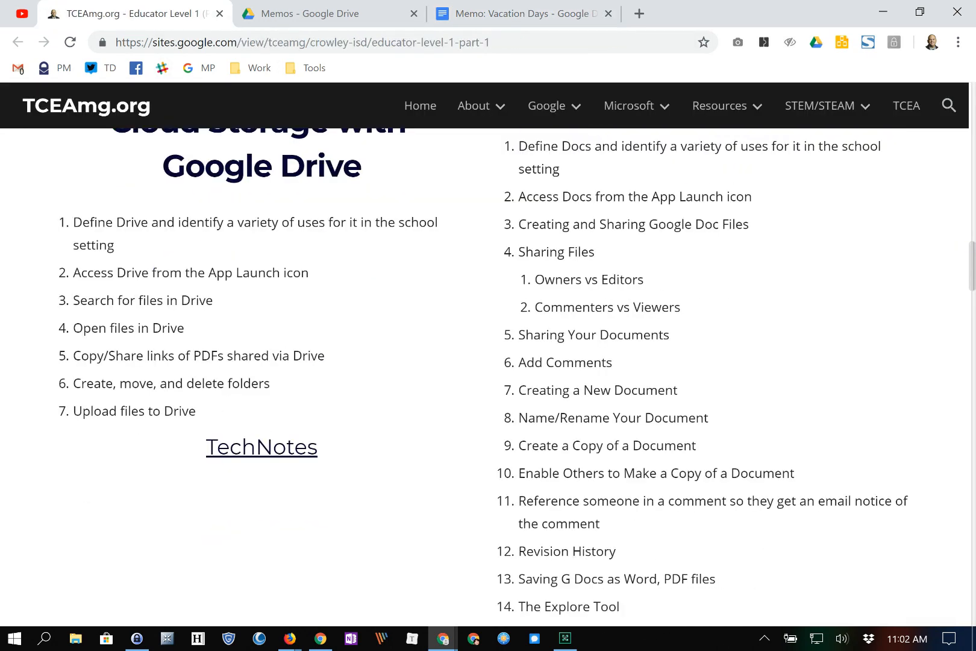
pyautogui.scroll(-2, 488, 374)
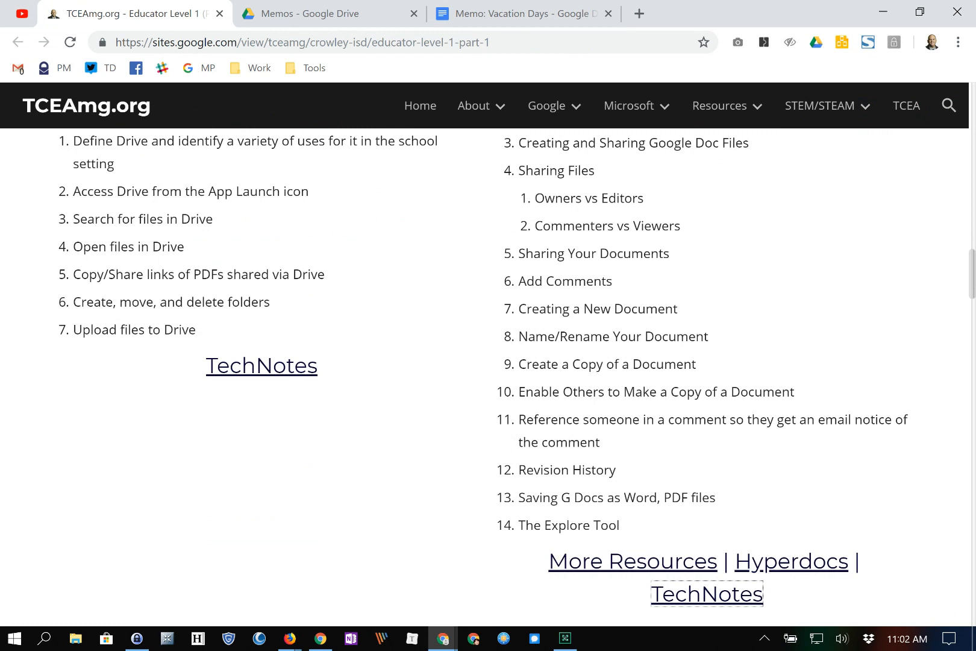
pyautogui.scroll(-2, 488, 373)
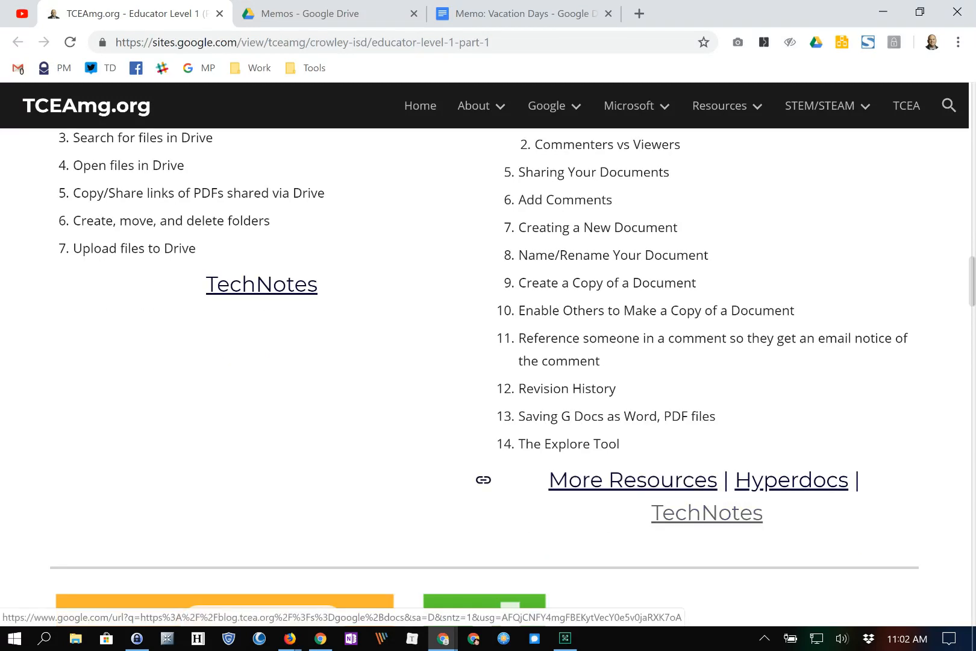
pyautogui.click(707, 513)
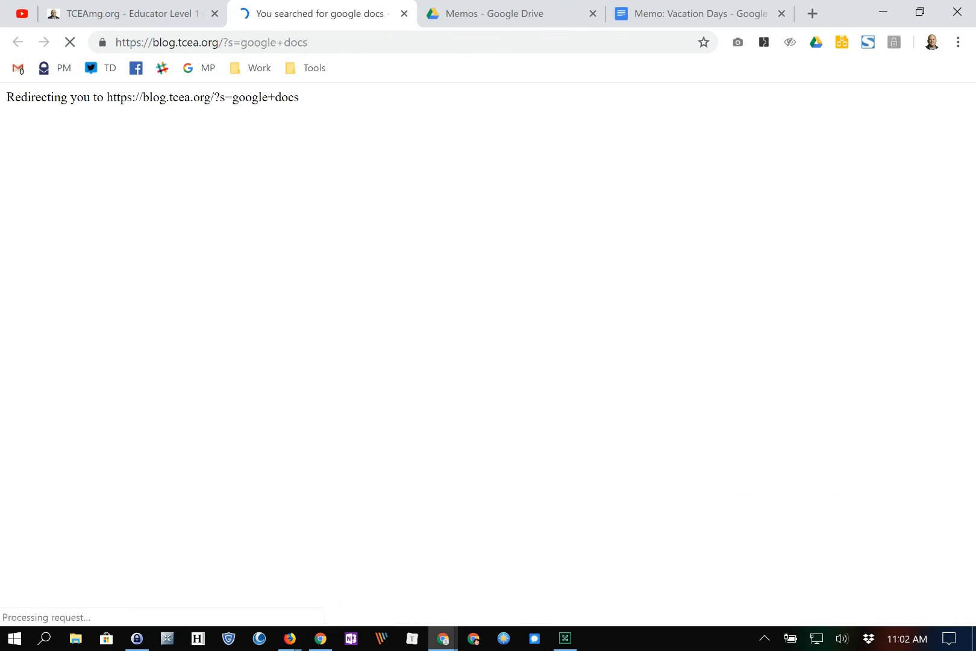
pyautogui.scroll(-5, 323, 163)
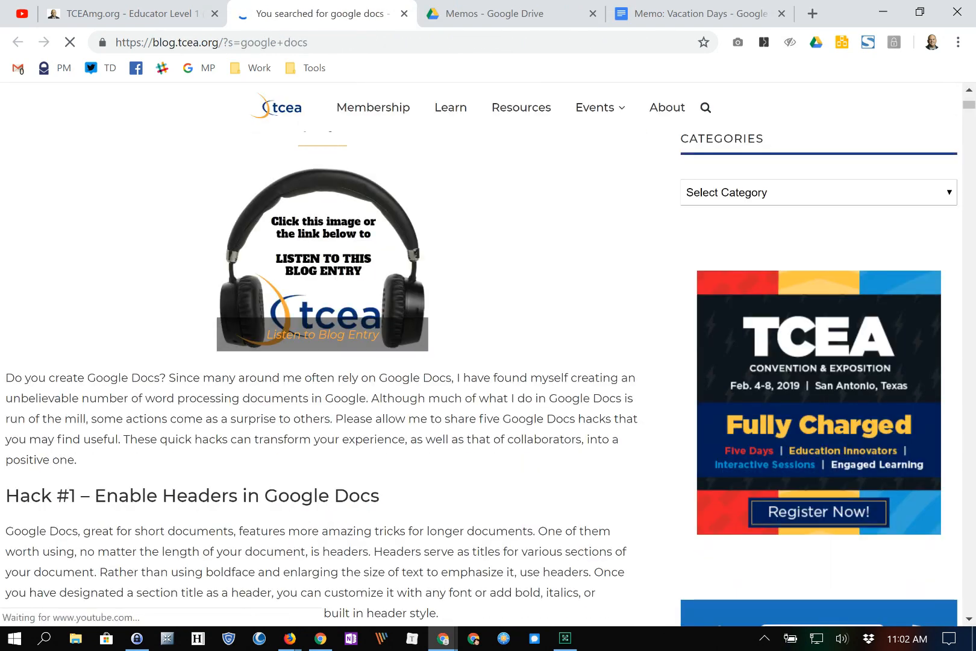
pyautogui.scroll(-1, 322, 361)
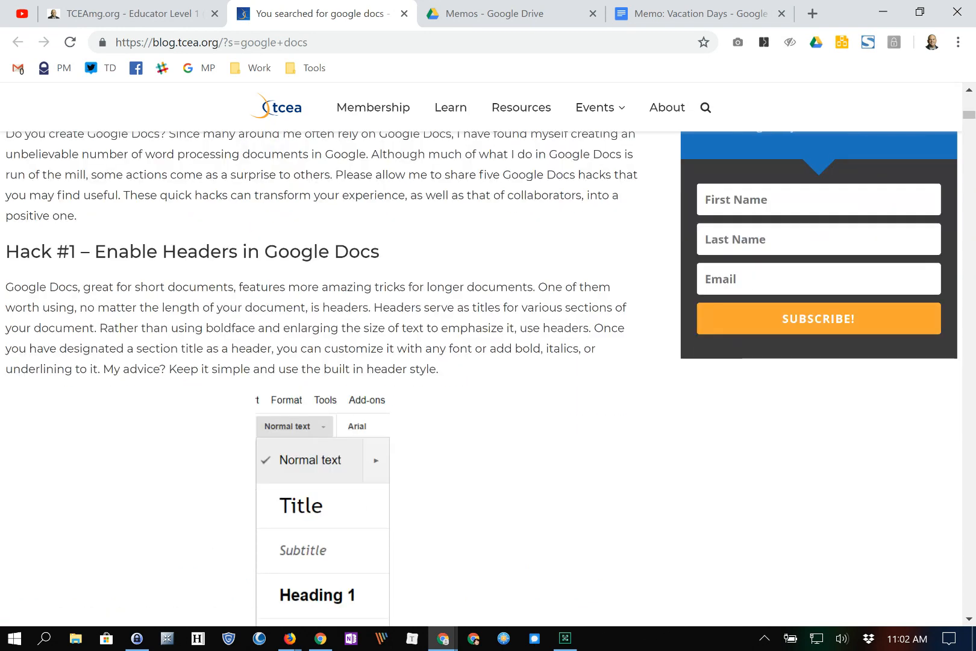
pyautogui.scroll(-3, 131, 547)
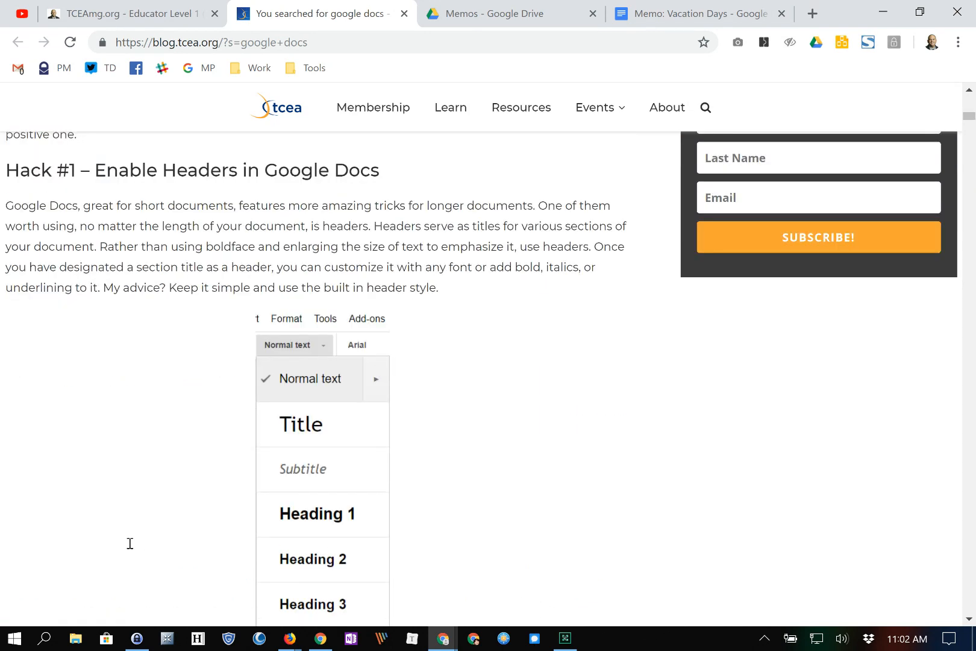
pyautogui.scroll(-6, 131, 548)
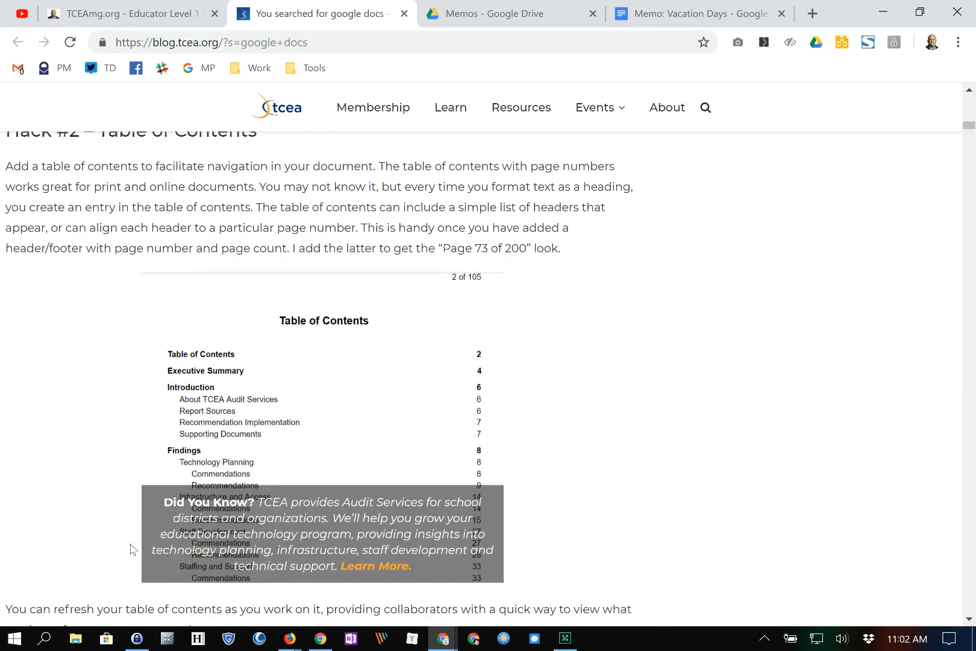
pyautogui.scroll(-5, 130, 547)
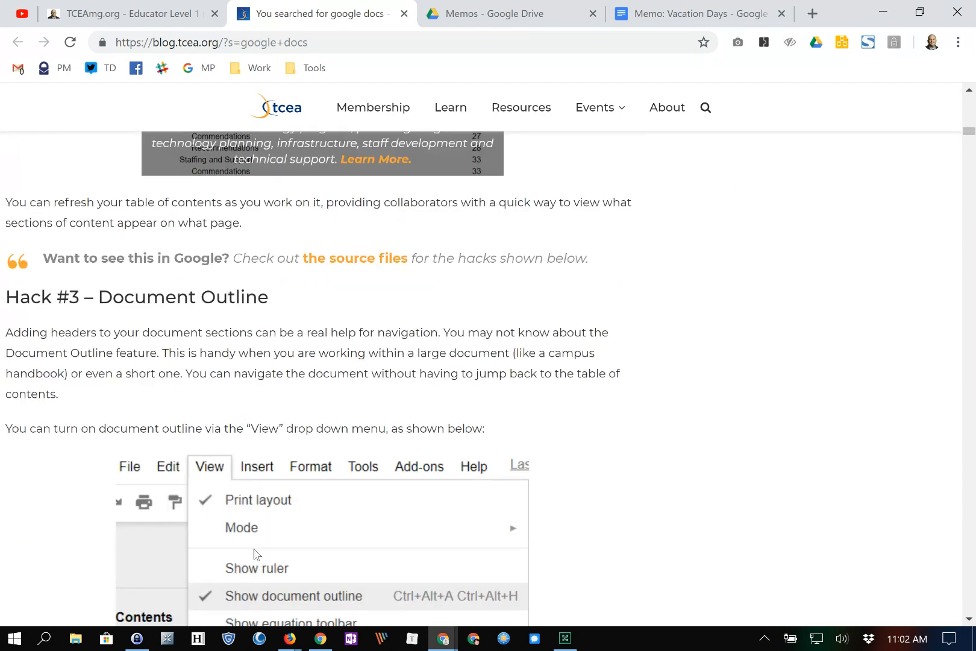
pyautogui.scroll(-1, 331, 616)
pyautogui.scroll(-7, 311, 378)
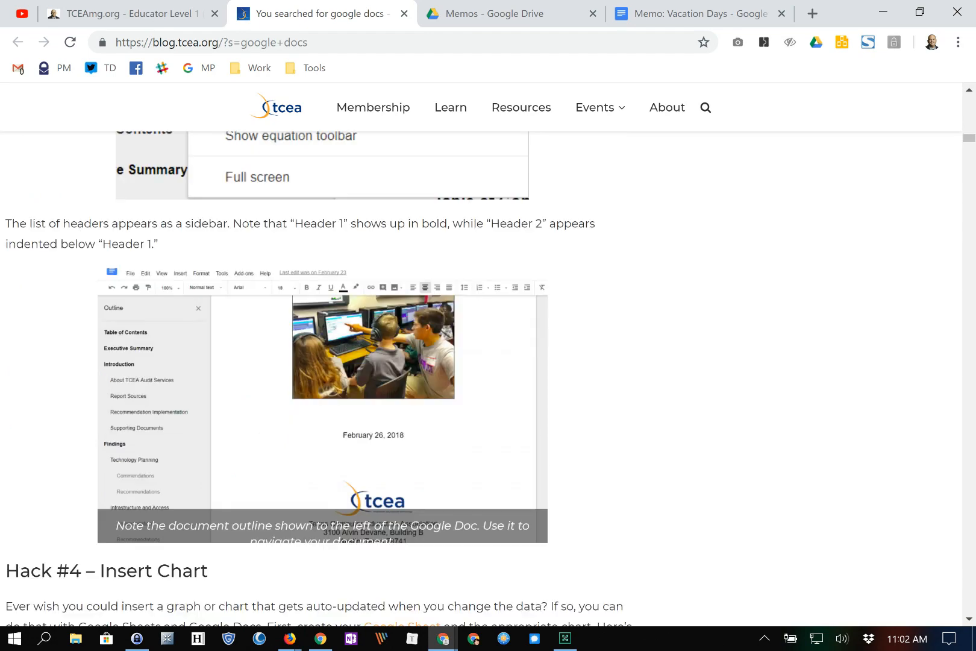
pyautogui.scroll(-5, 326, 378)
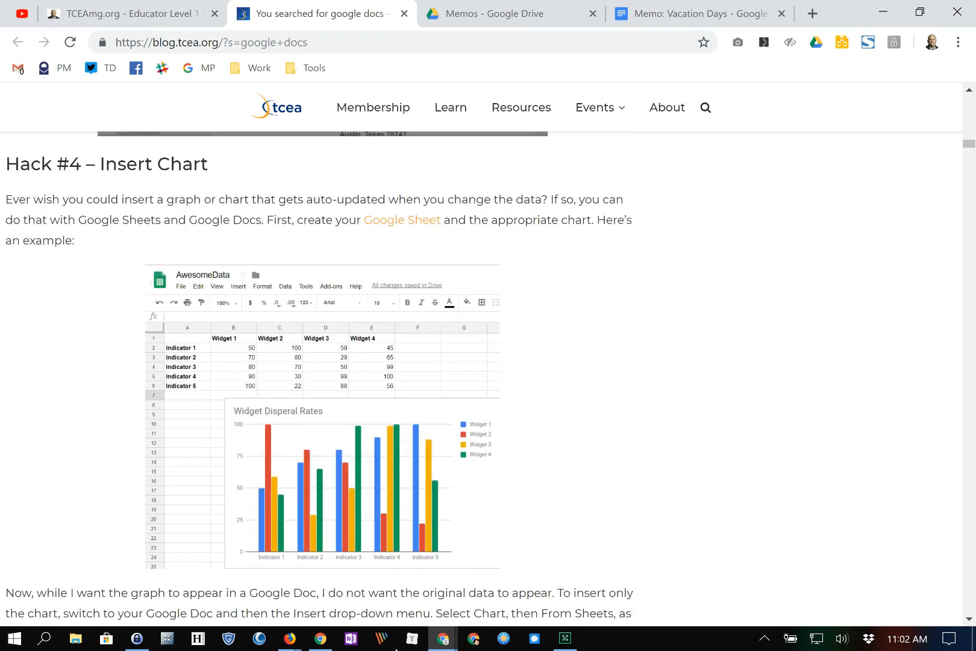
pyautogui.scroll(-15, 326, 378)
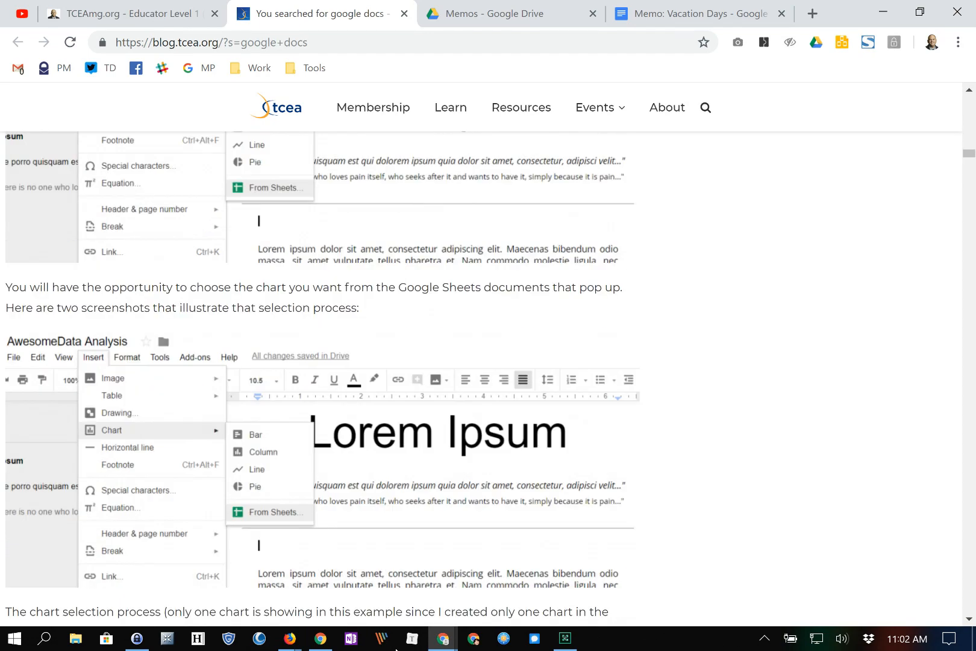
pyautogui.scroll(-18, 325, 378)
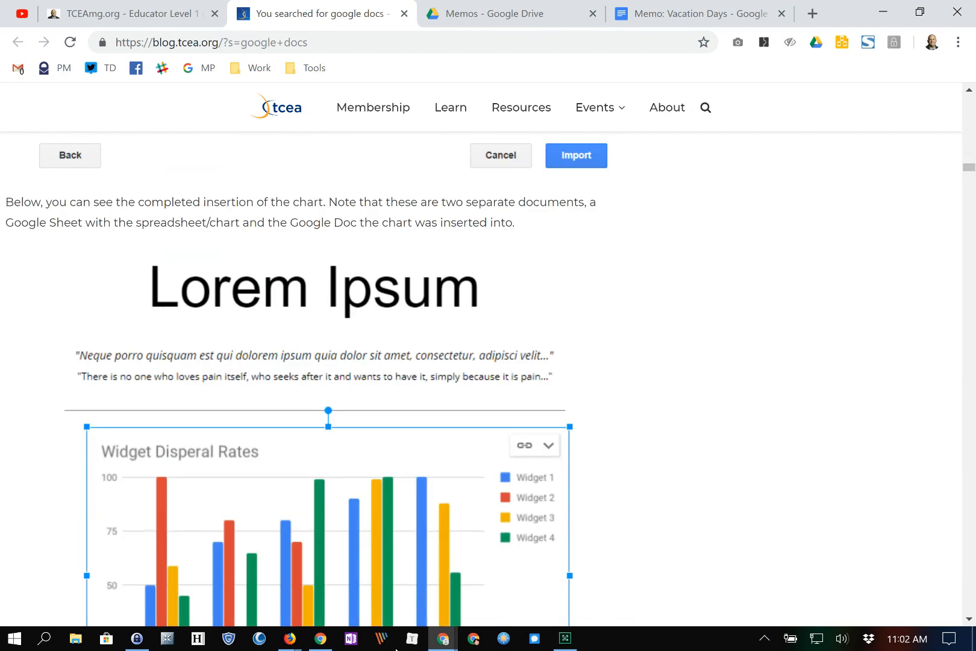
pyautogui.scroll(-15, 325, 378)
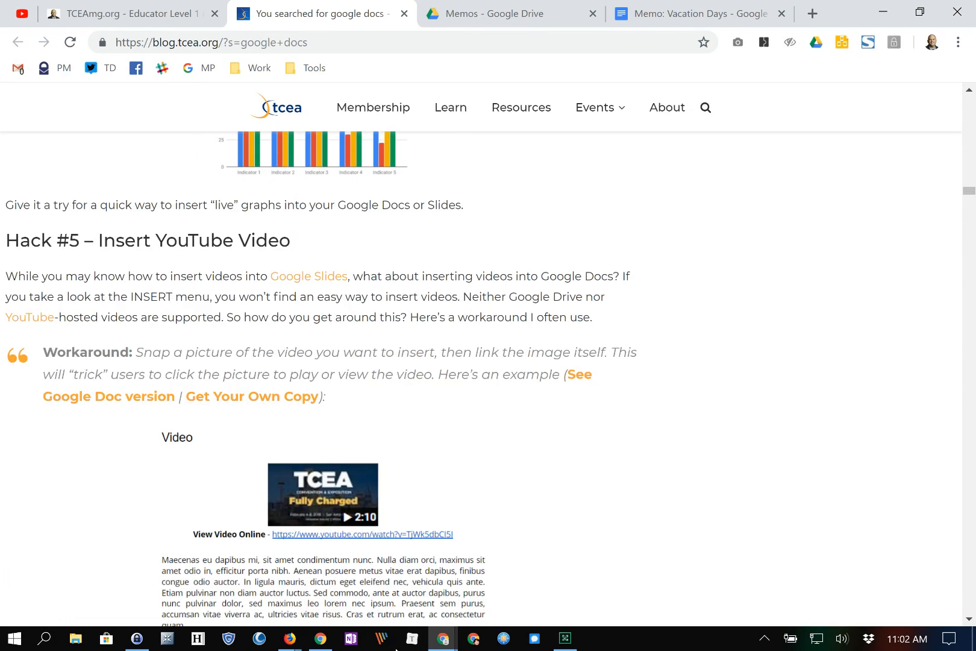
pyautogui.scroll(1, 326, 378)
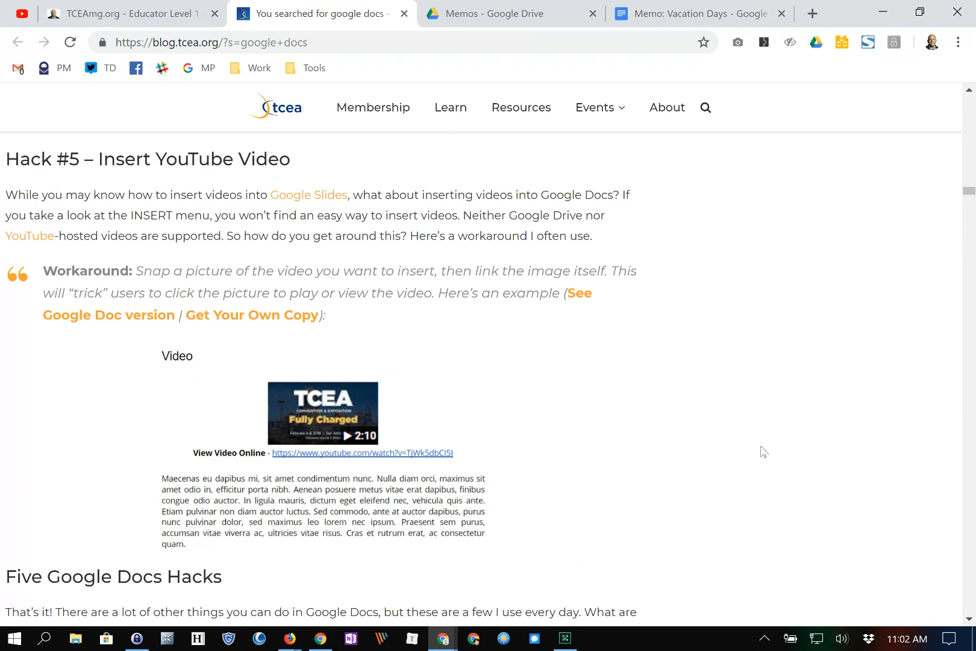
pyautogui.click(404, 13)
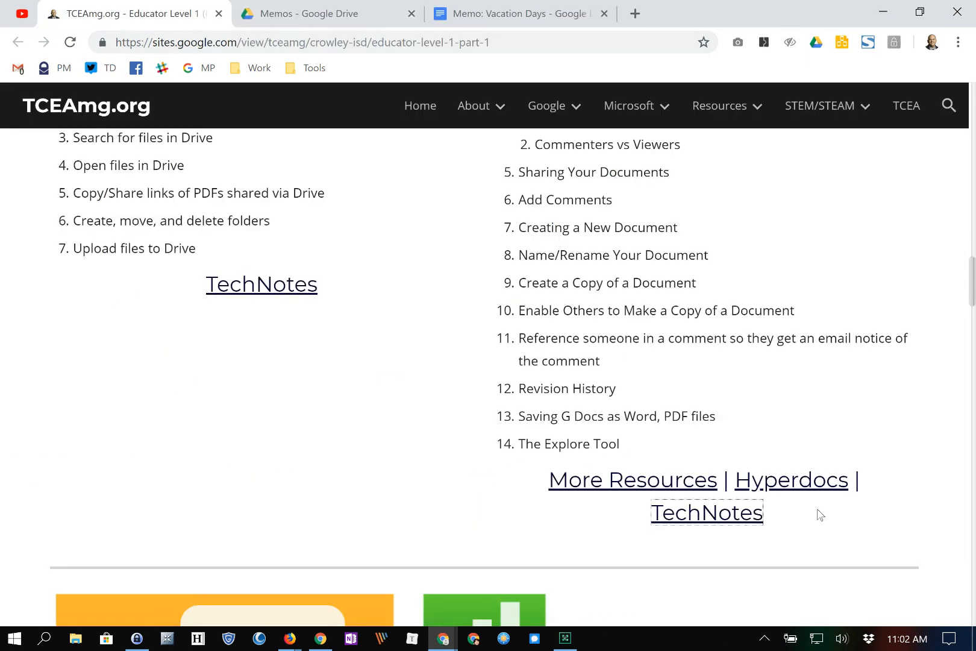